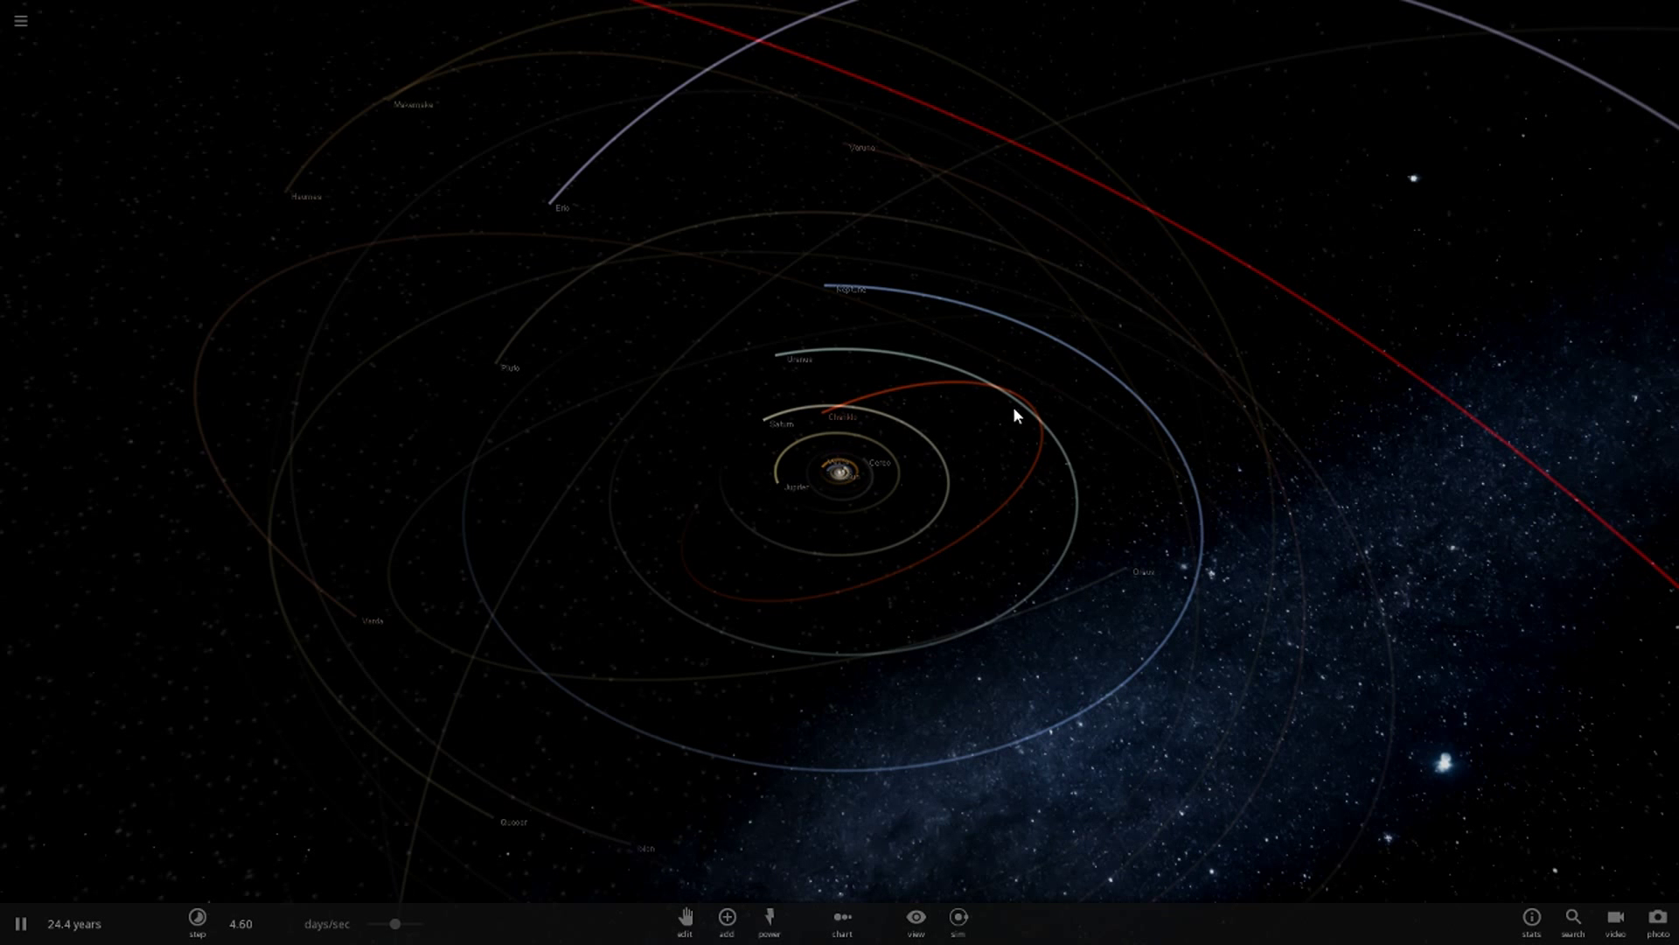
Step: Examine the orbits of the solar system and focus the view on Jupiter
scroll(802, 535, up, 5)
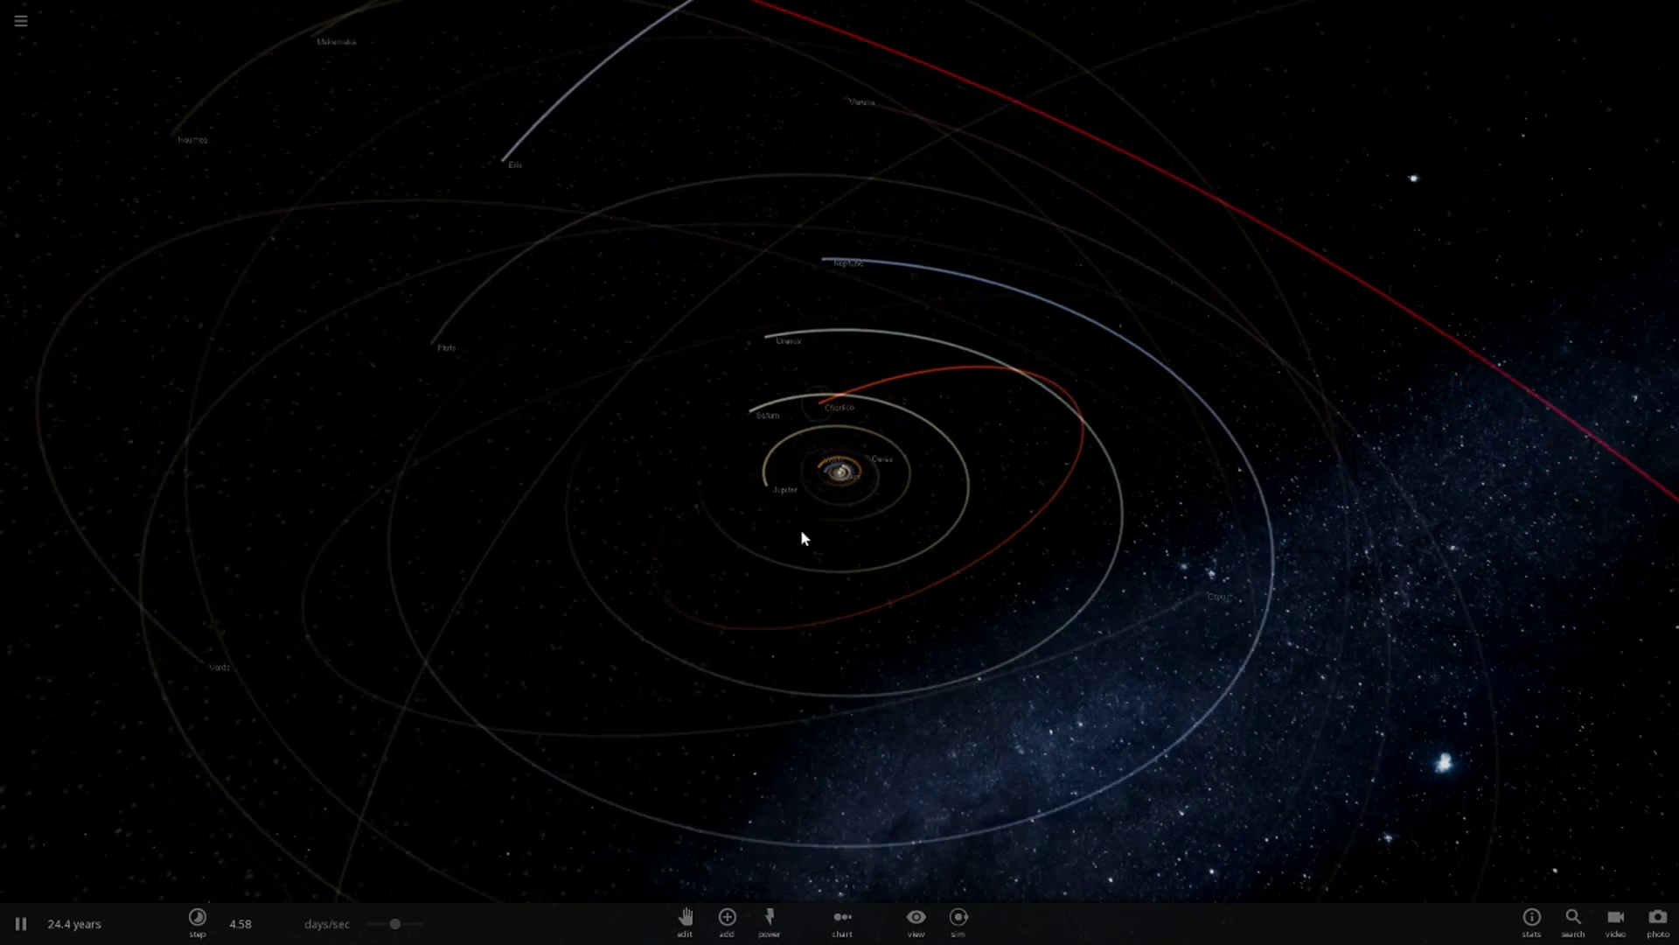
drag(828, 553, 787, 502)
scroll(906, 521, up, 5)
scroll(901, 538, up, 3)
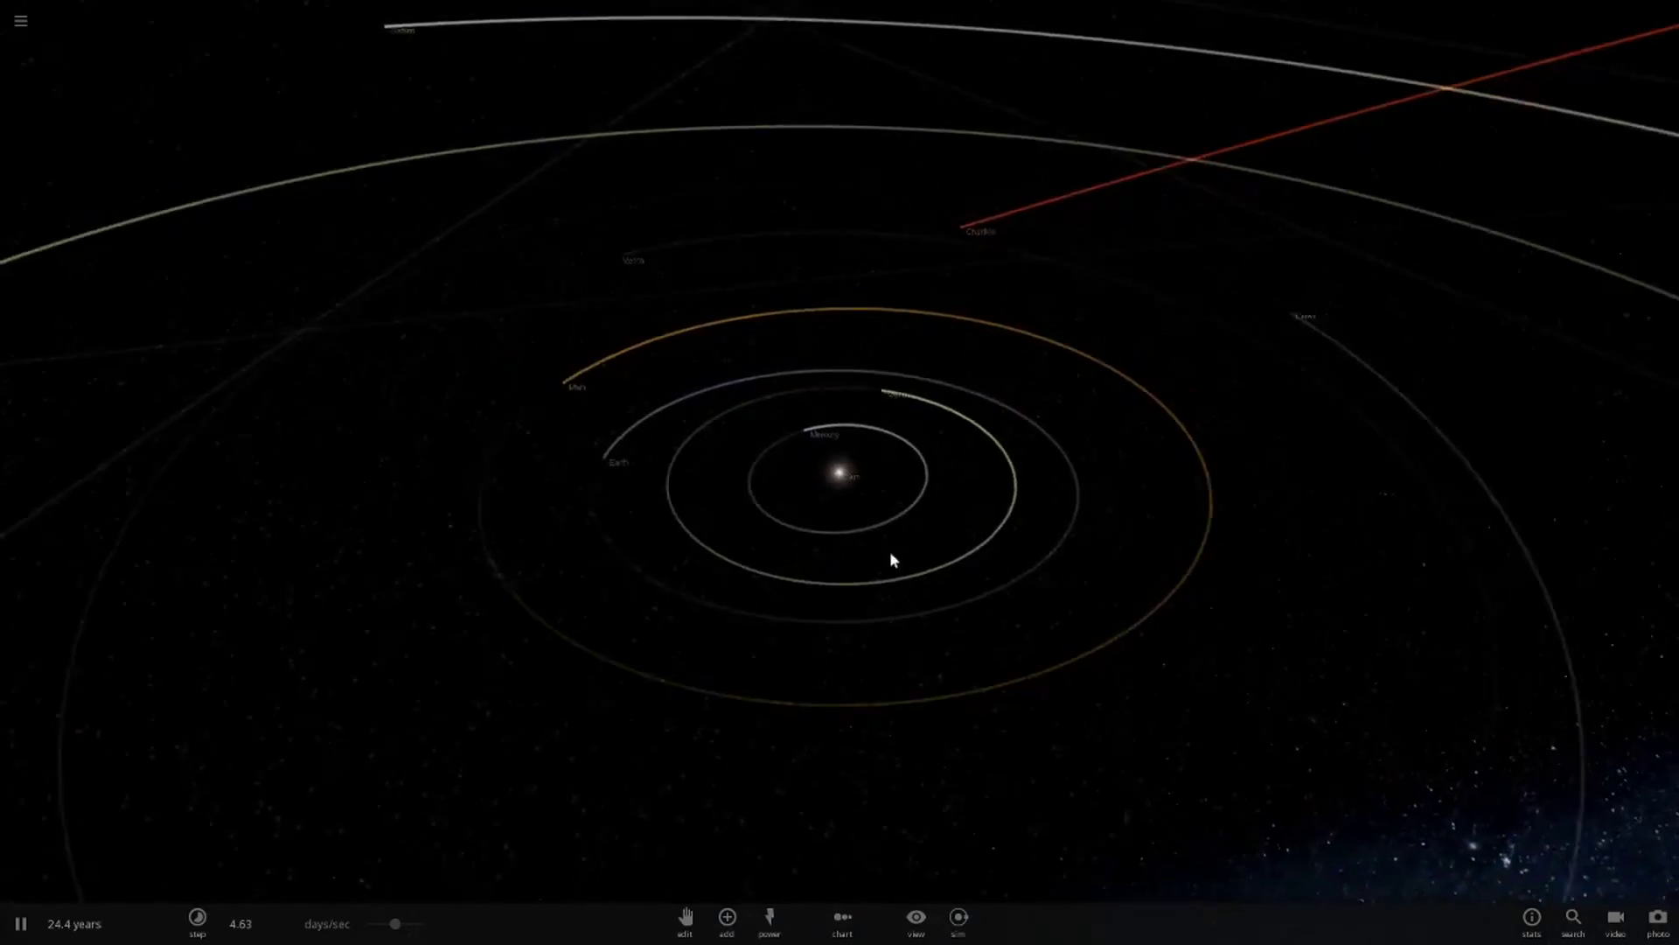
drag(892, 557, 758, 444)
scroll(758, 443, down, 5)
click(353, 396)
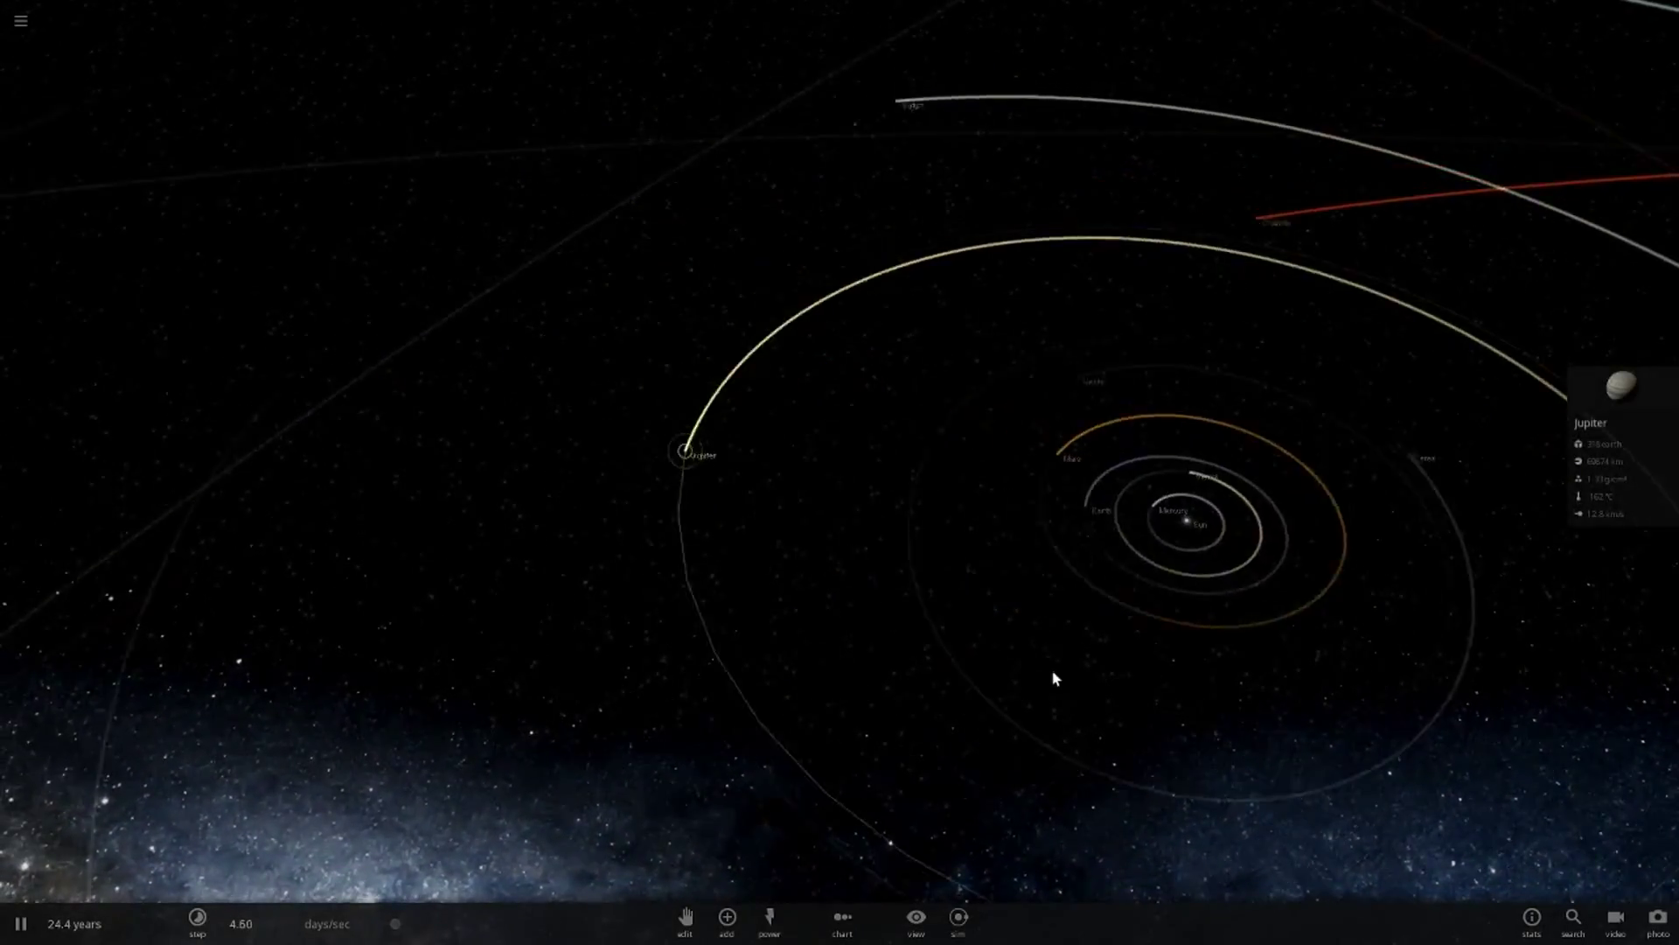
drag(1052, 673, 1055, 597)
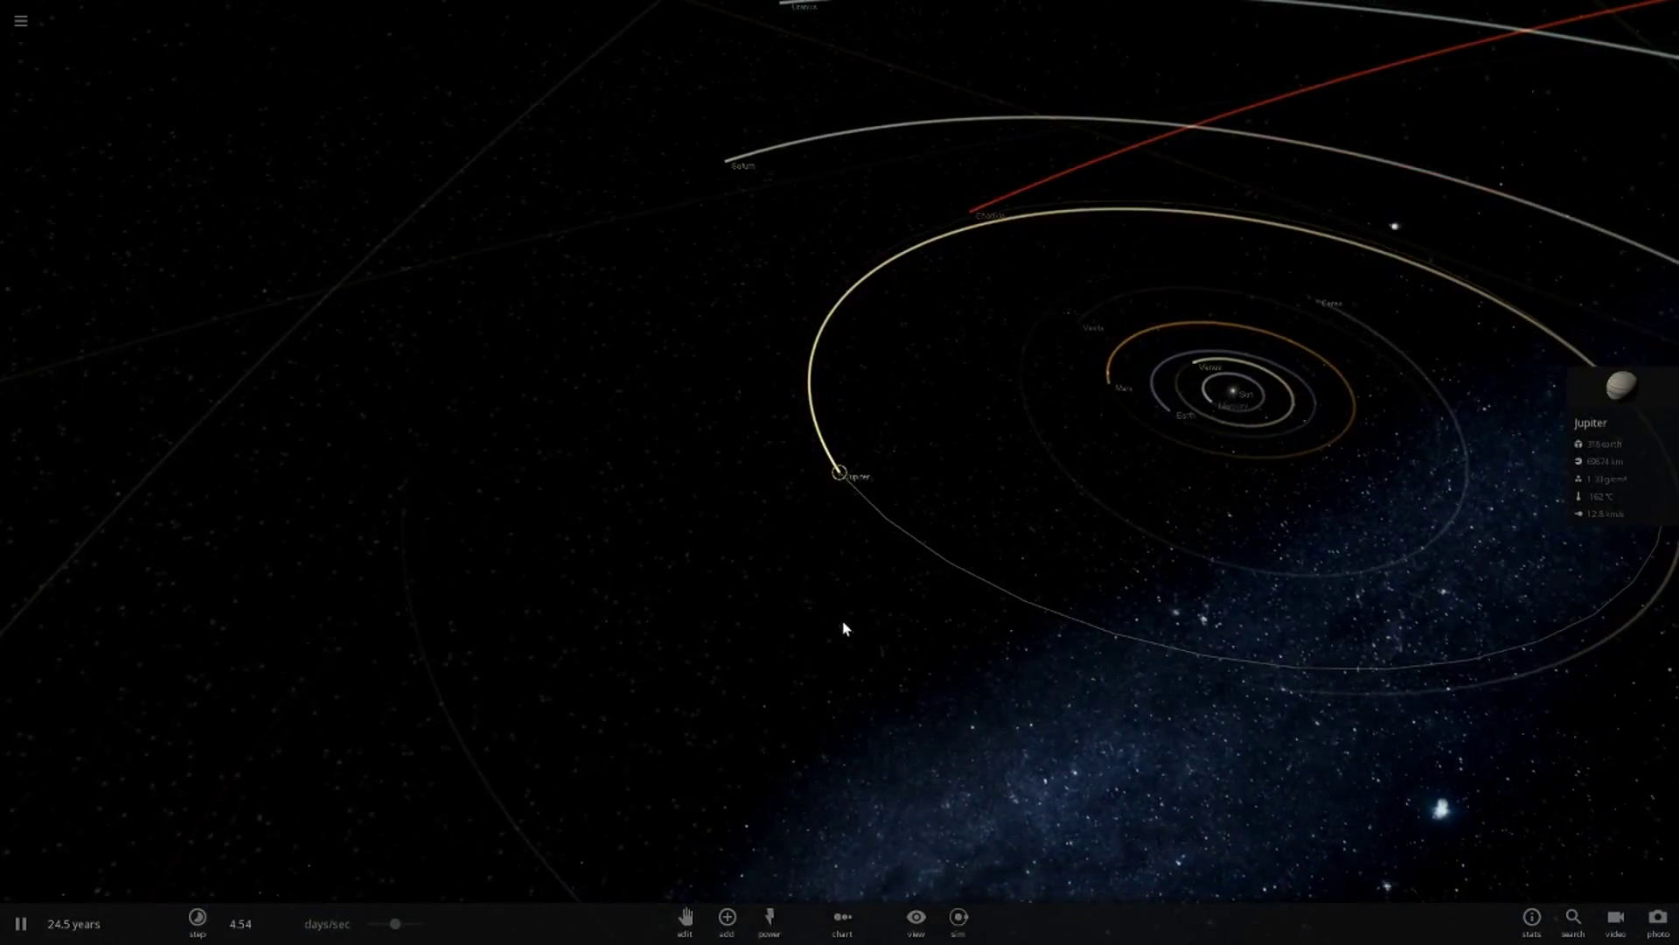
mouse_move(842, 623)
mouse_down()
mouse_move(948, 577)
mouse_move(807, 583)
mouse_move(814, 612)
mouse_up()
Step: Examine Jupiter's orbit against the neighbouring planets and the inner solar system, including a view along the orbital plane
scroll(814, 613, up, 3)
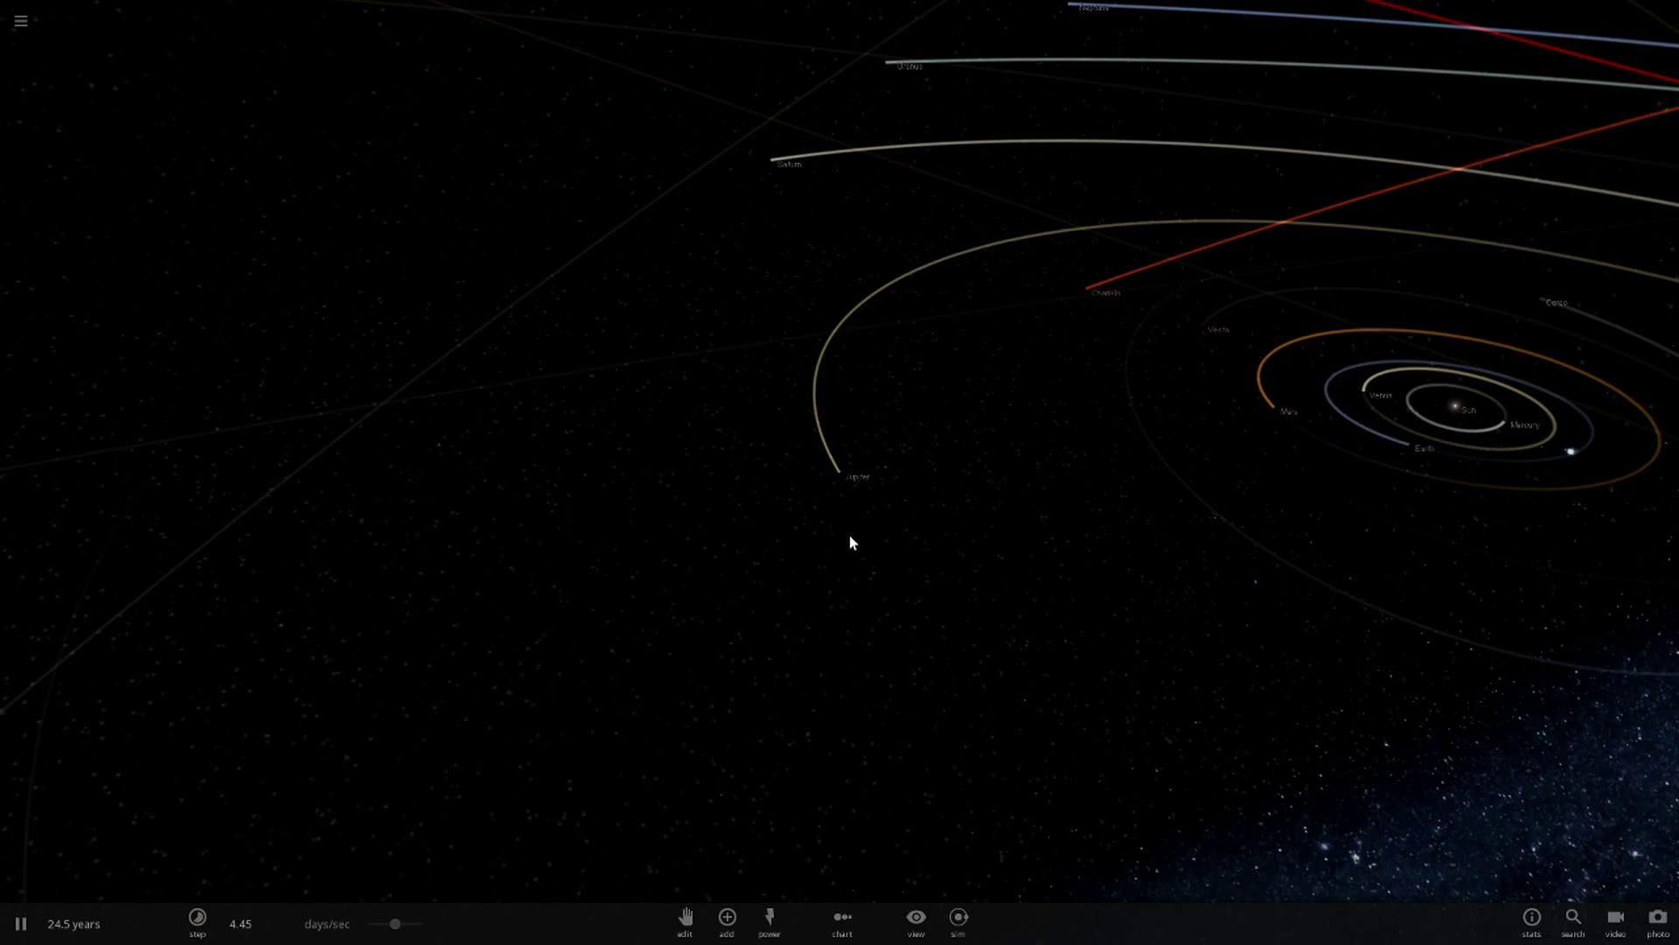
scroll(856, 548, up, 3)
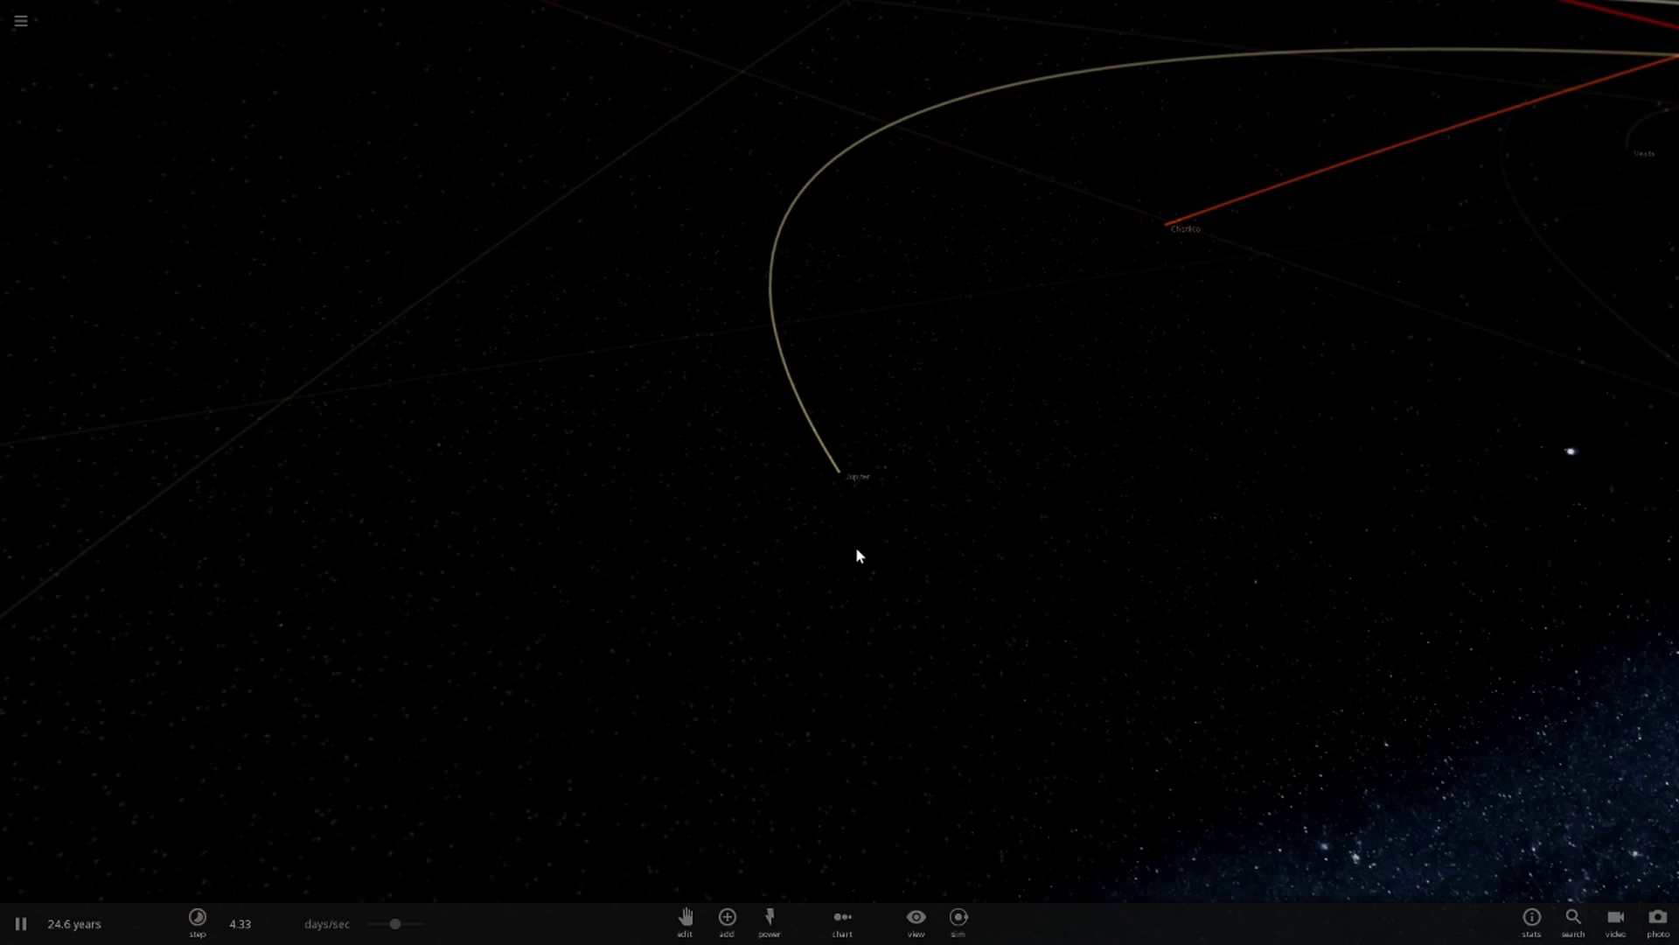
scroll(855, 548, down, 3)
drag(815, 513, 914, 609)
scroll(949, 566, down, 3)
scroll(923, 568, up, 2)
scroll(927, 568, up, 2)
scroll(945, 546, down, 4)
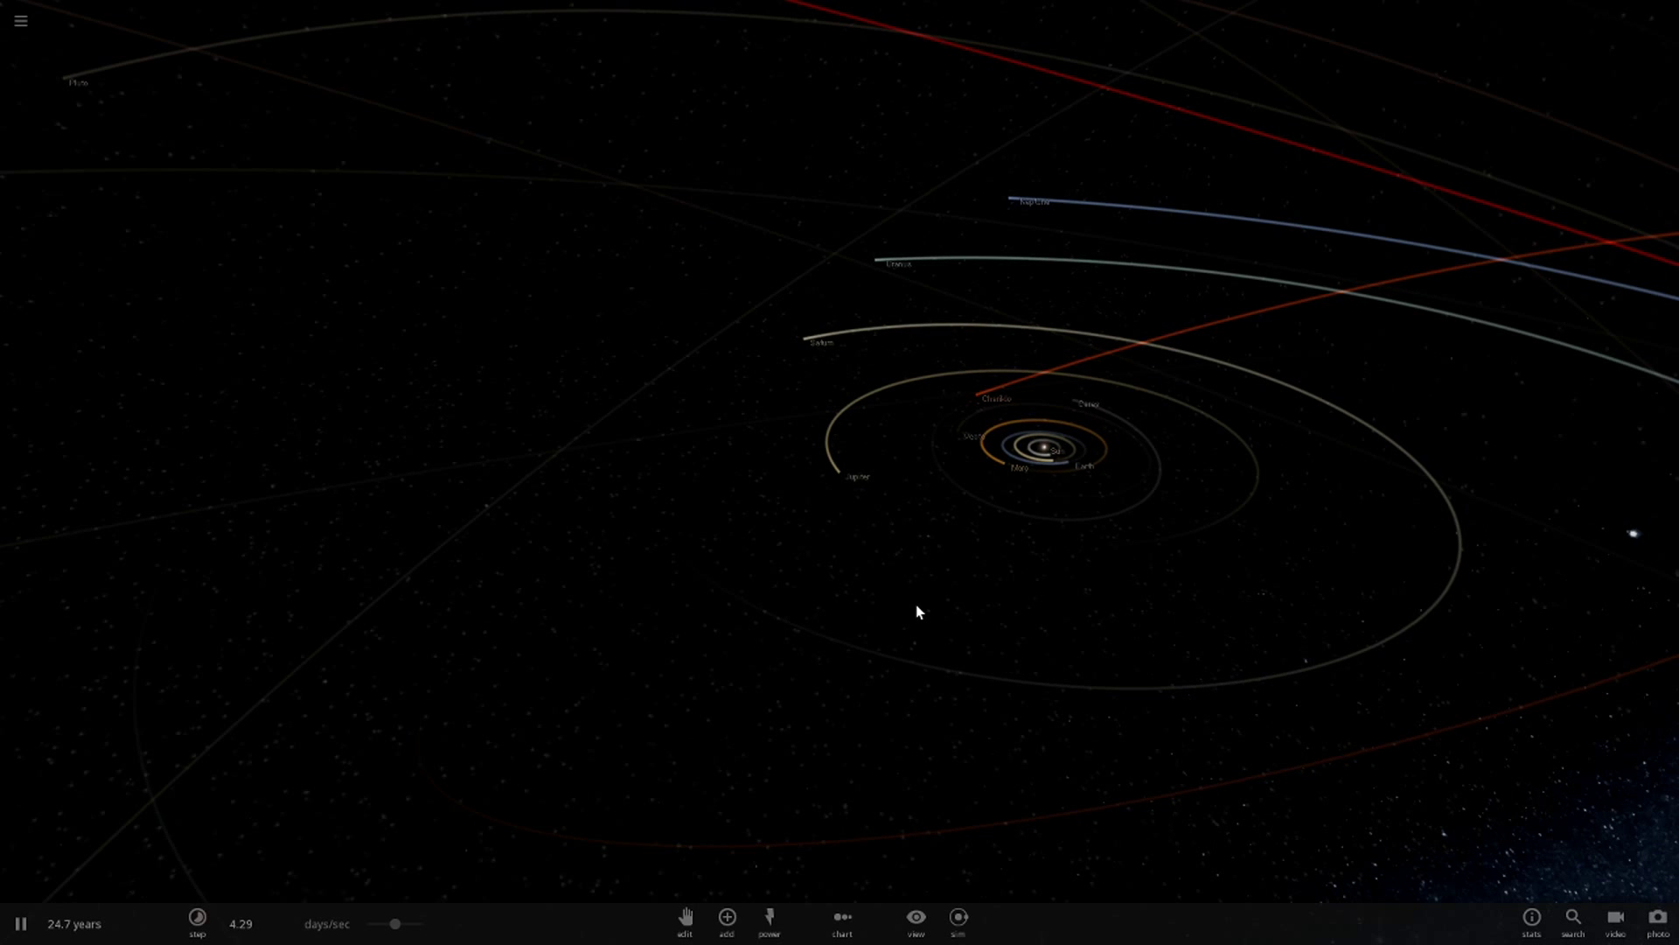
drag(933, 487, 870, 357)
scroll(1027, 603, up, 4)
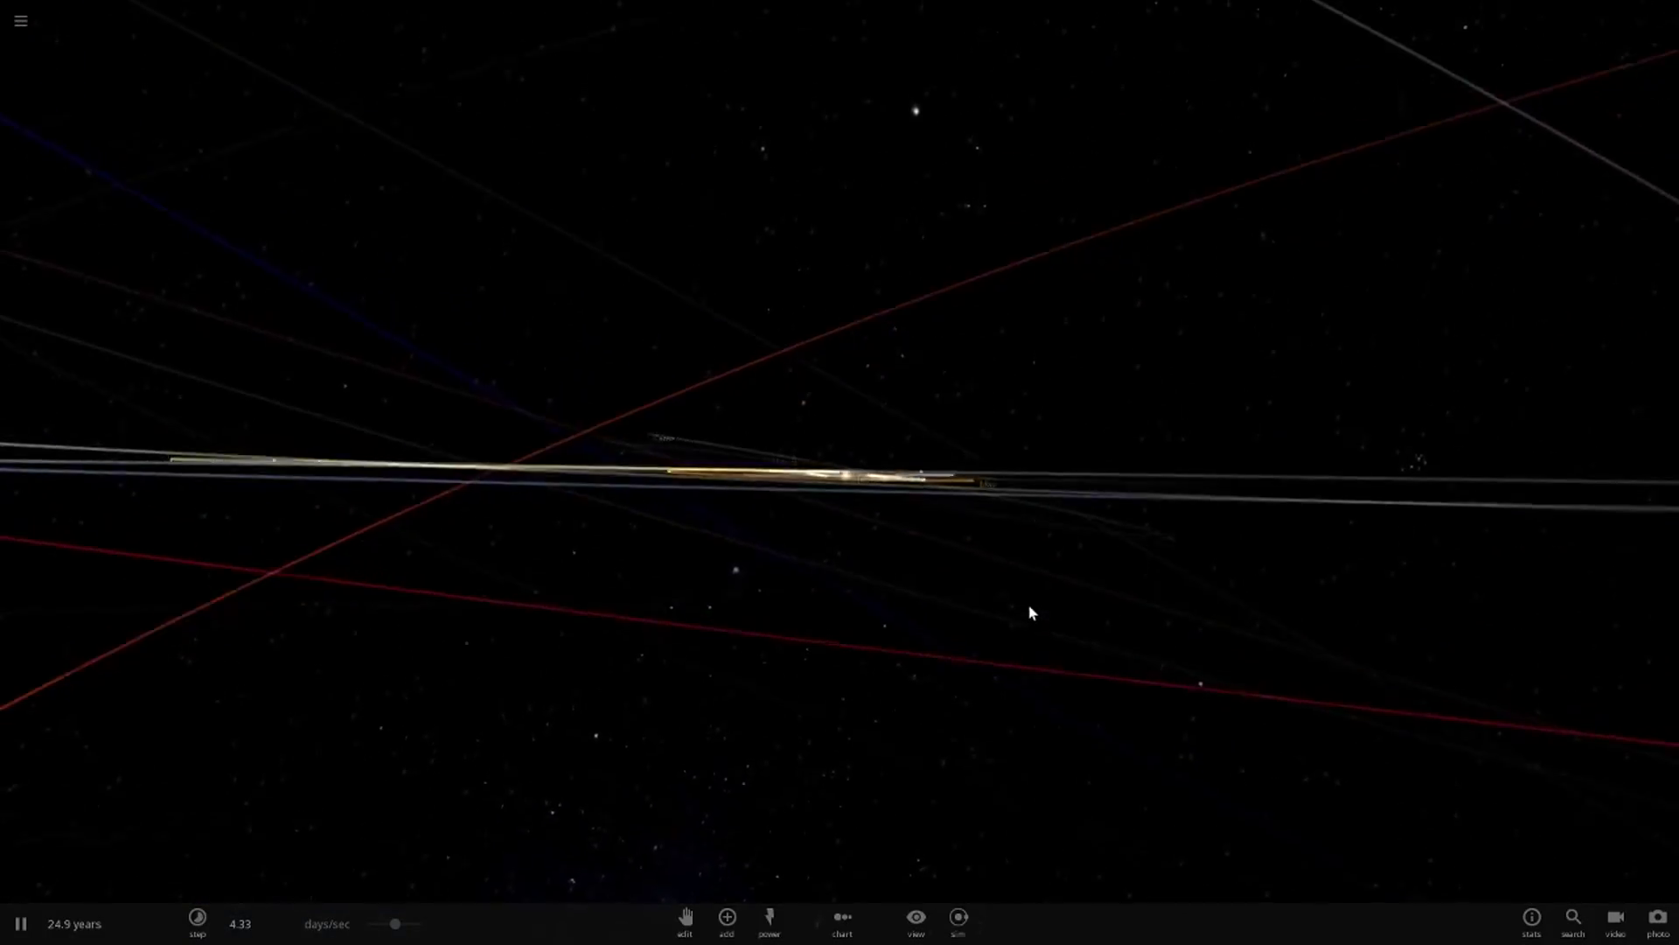
drag(1027, 603, 873, 571)
Step: Search the objects to add for "HD 100" and choose the catalogue planet HD 100546 b
click(726, 916)
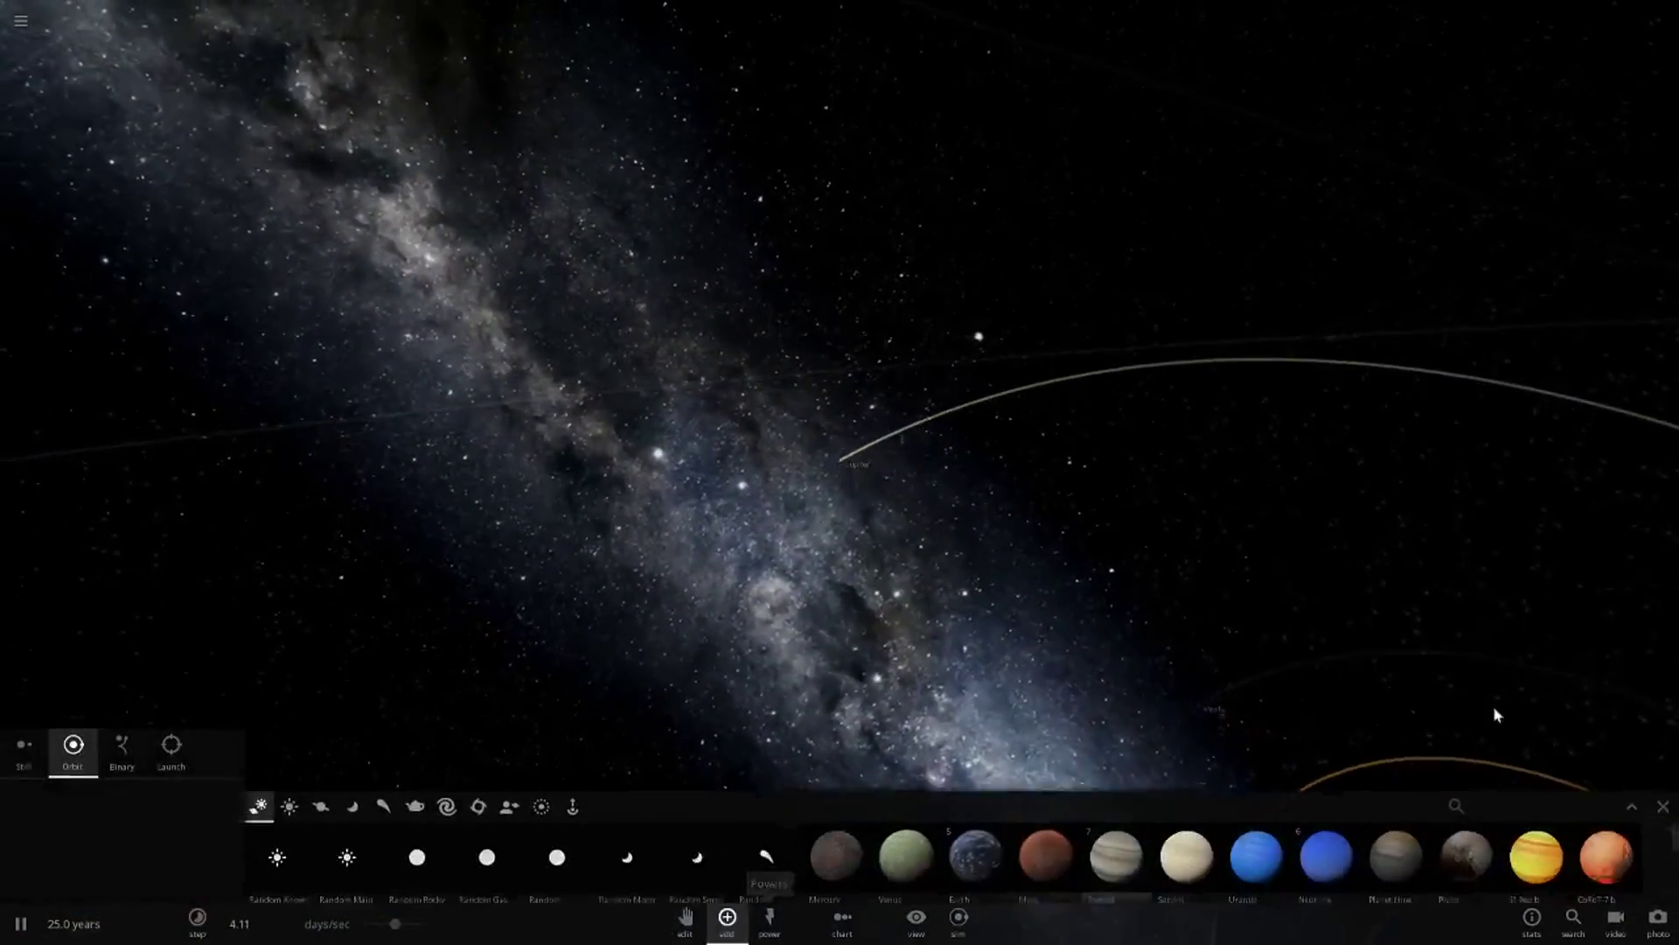
click(1495, 770)
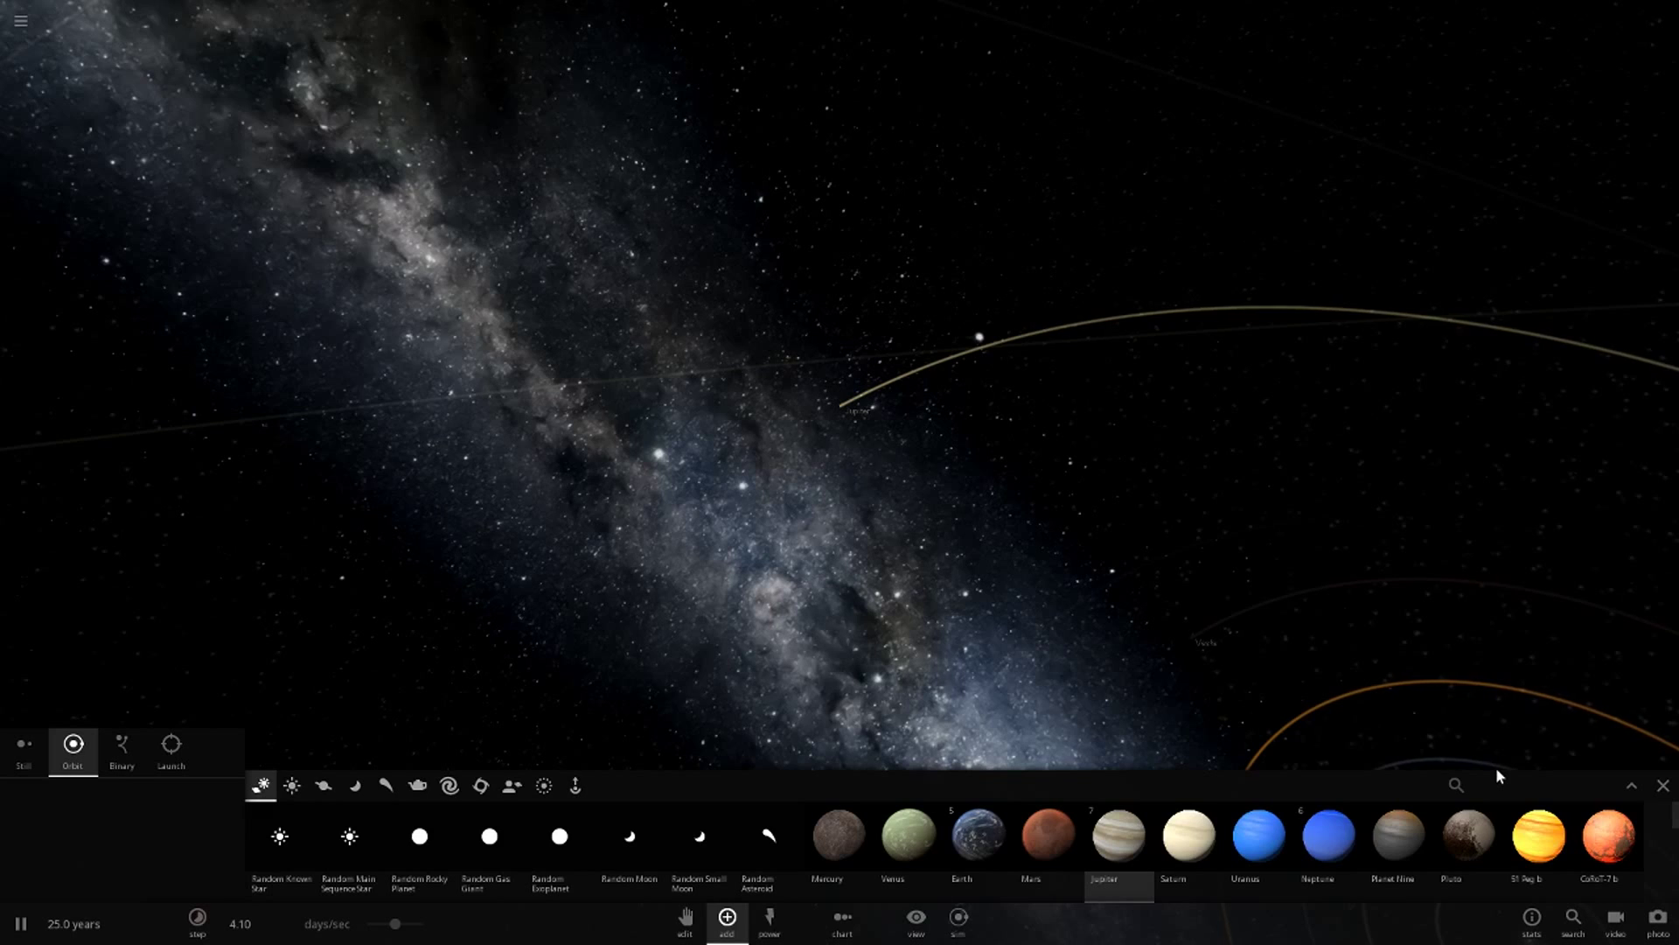
text(HD )
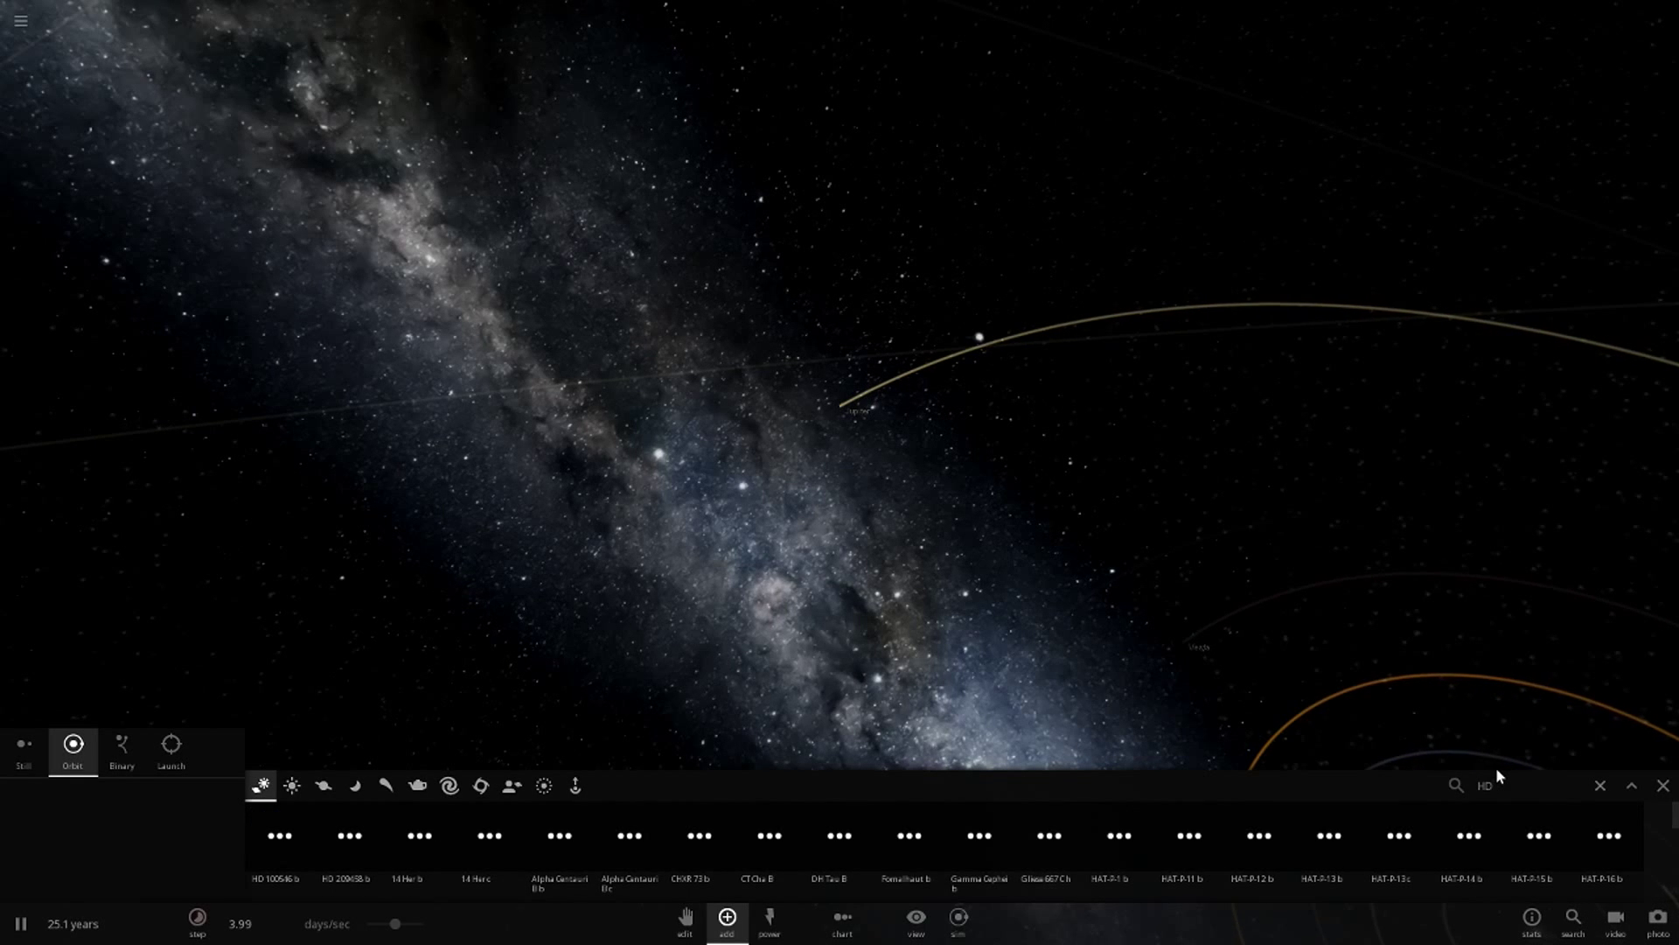
text(100)
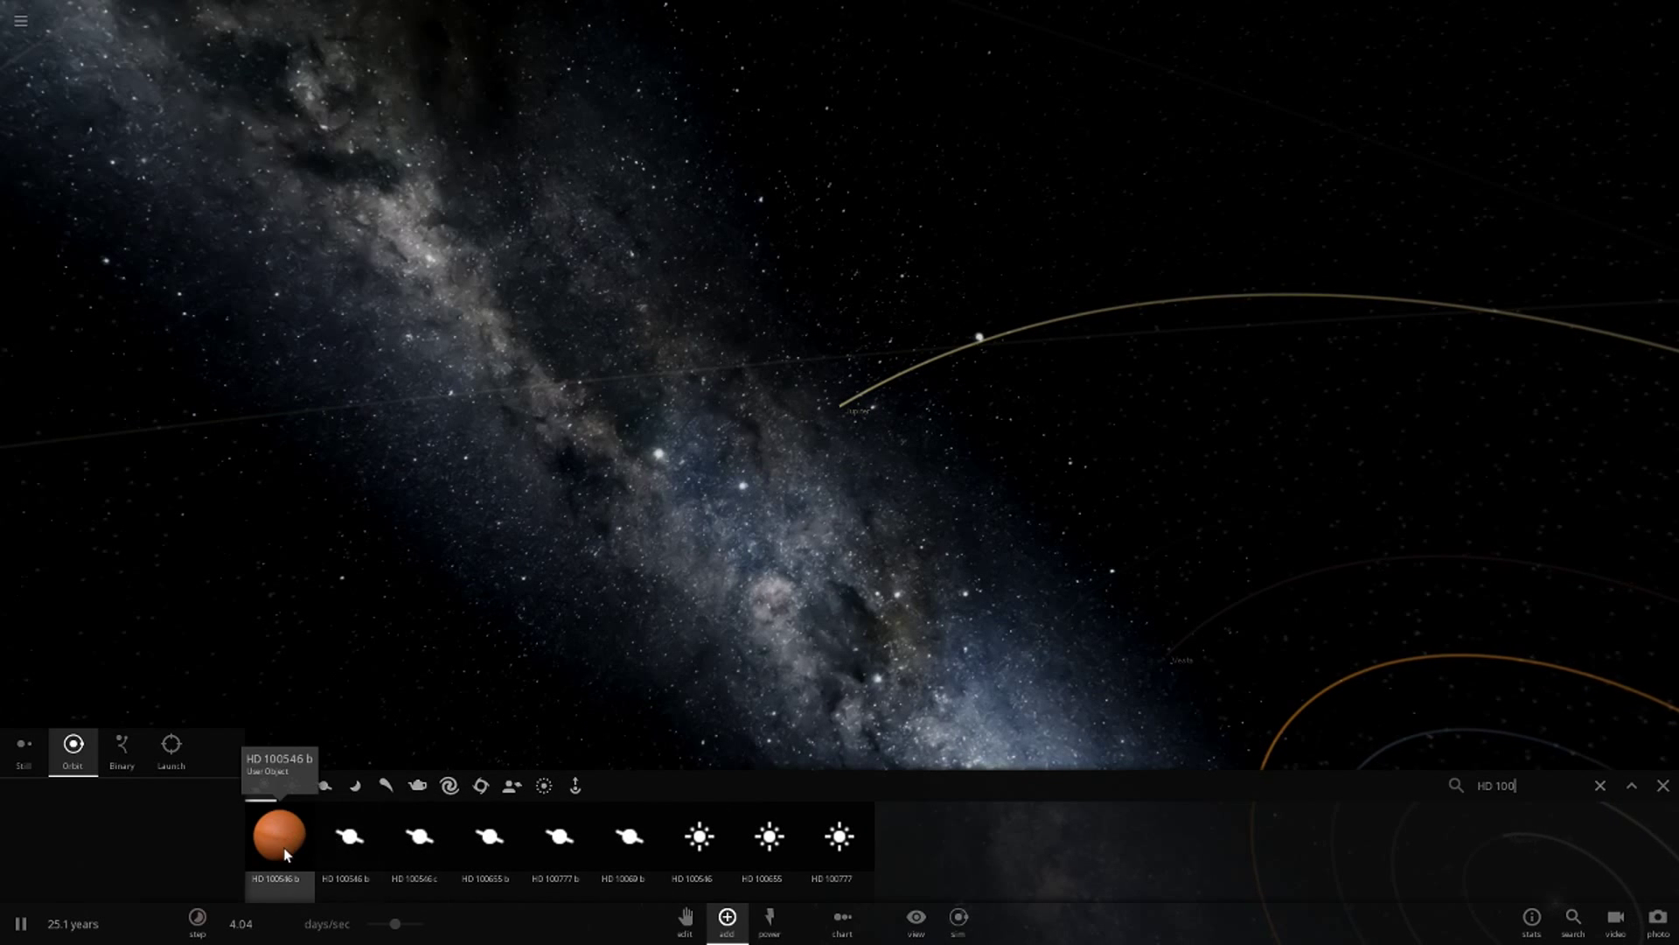
click(347, 850)
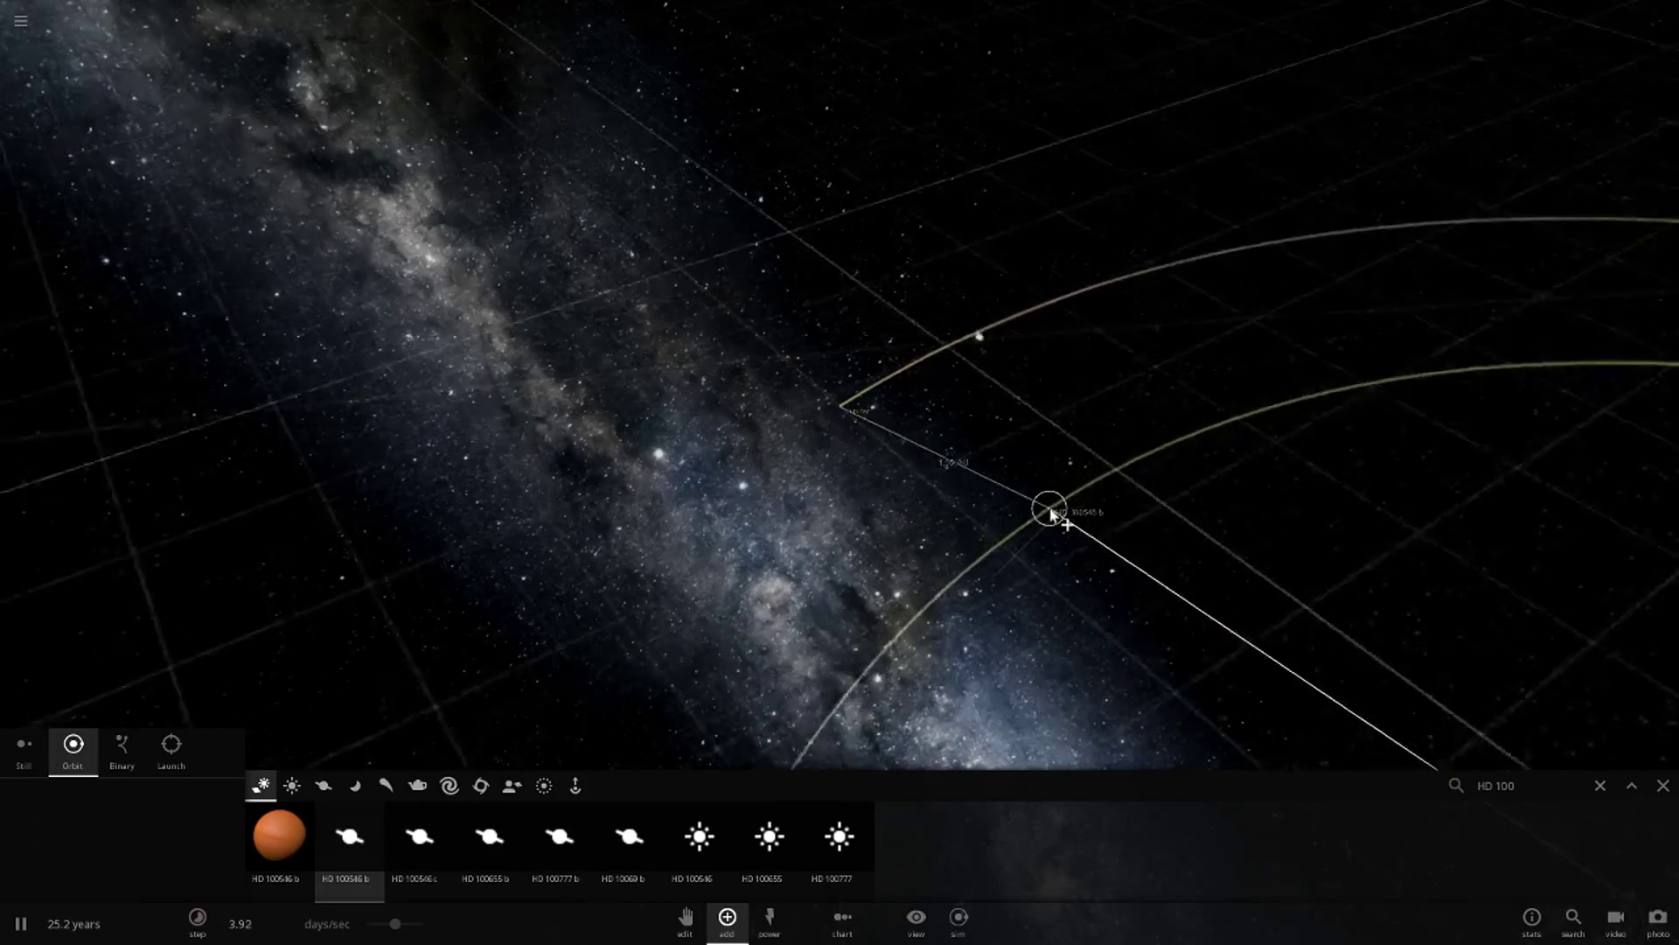
Step: Pause the simulation, place HD 100546 b close to Jupiter, and finish adding objects
click(1050, 516)
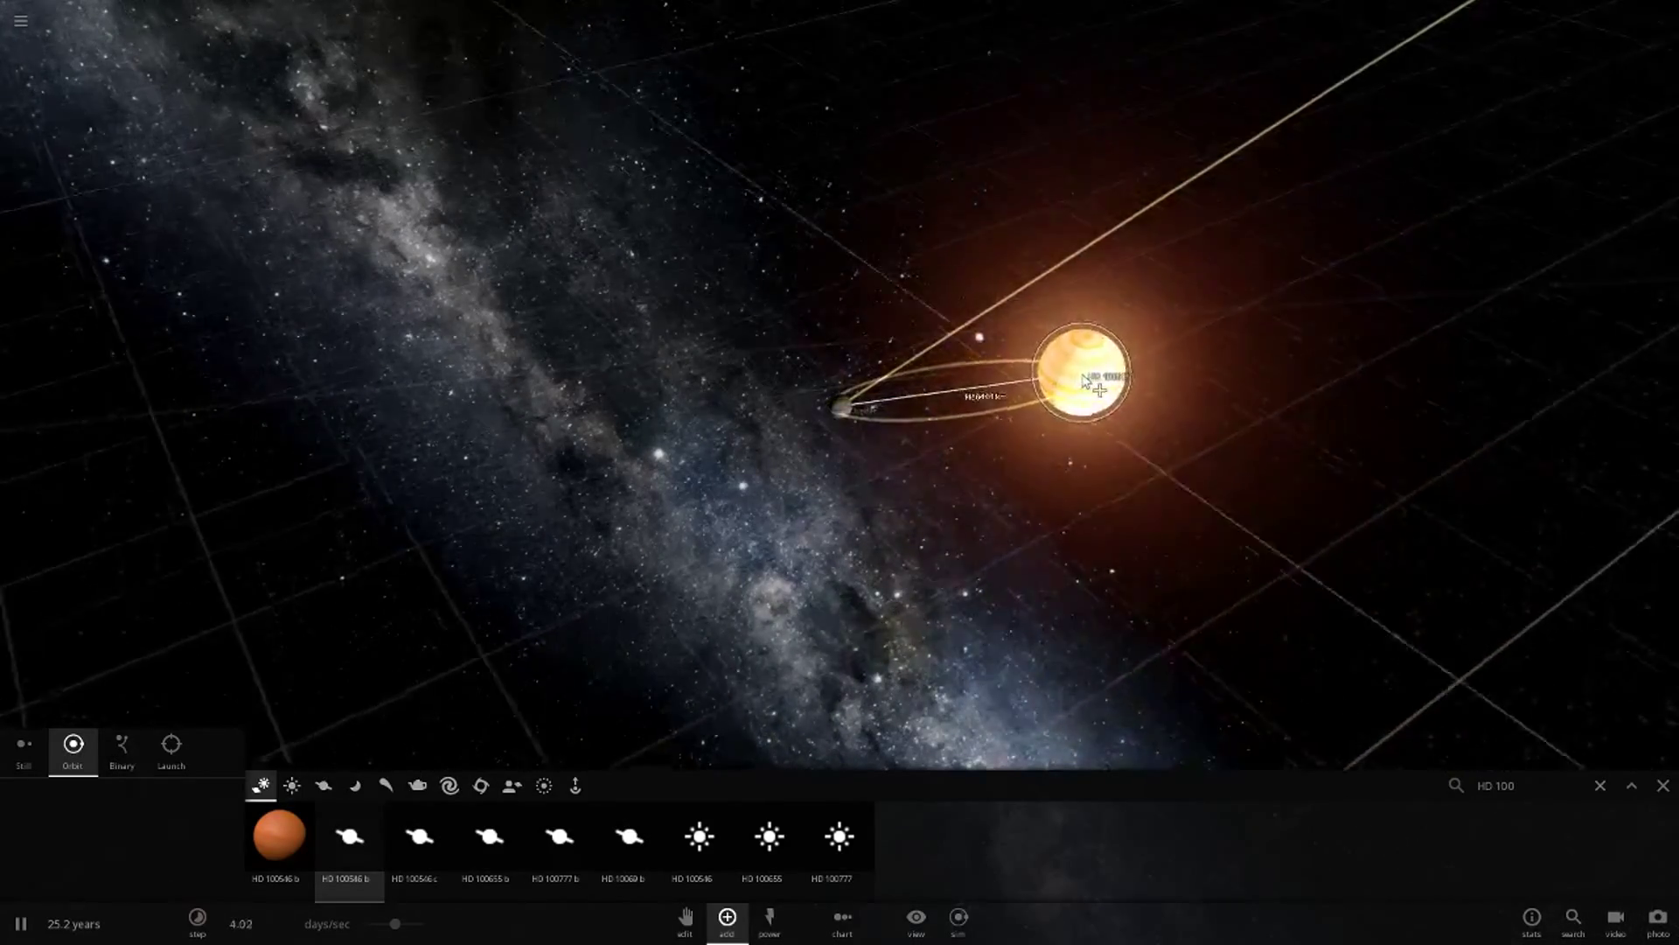
scroll(1085, 381, up, 10)
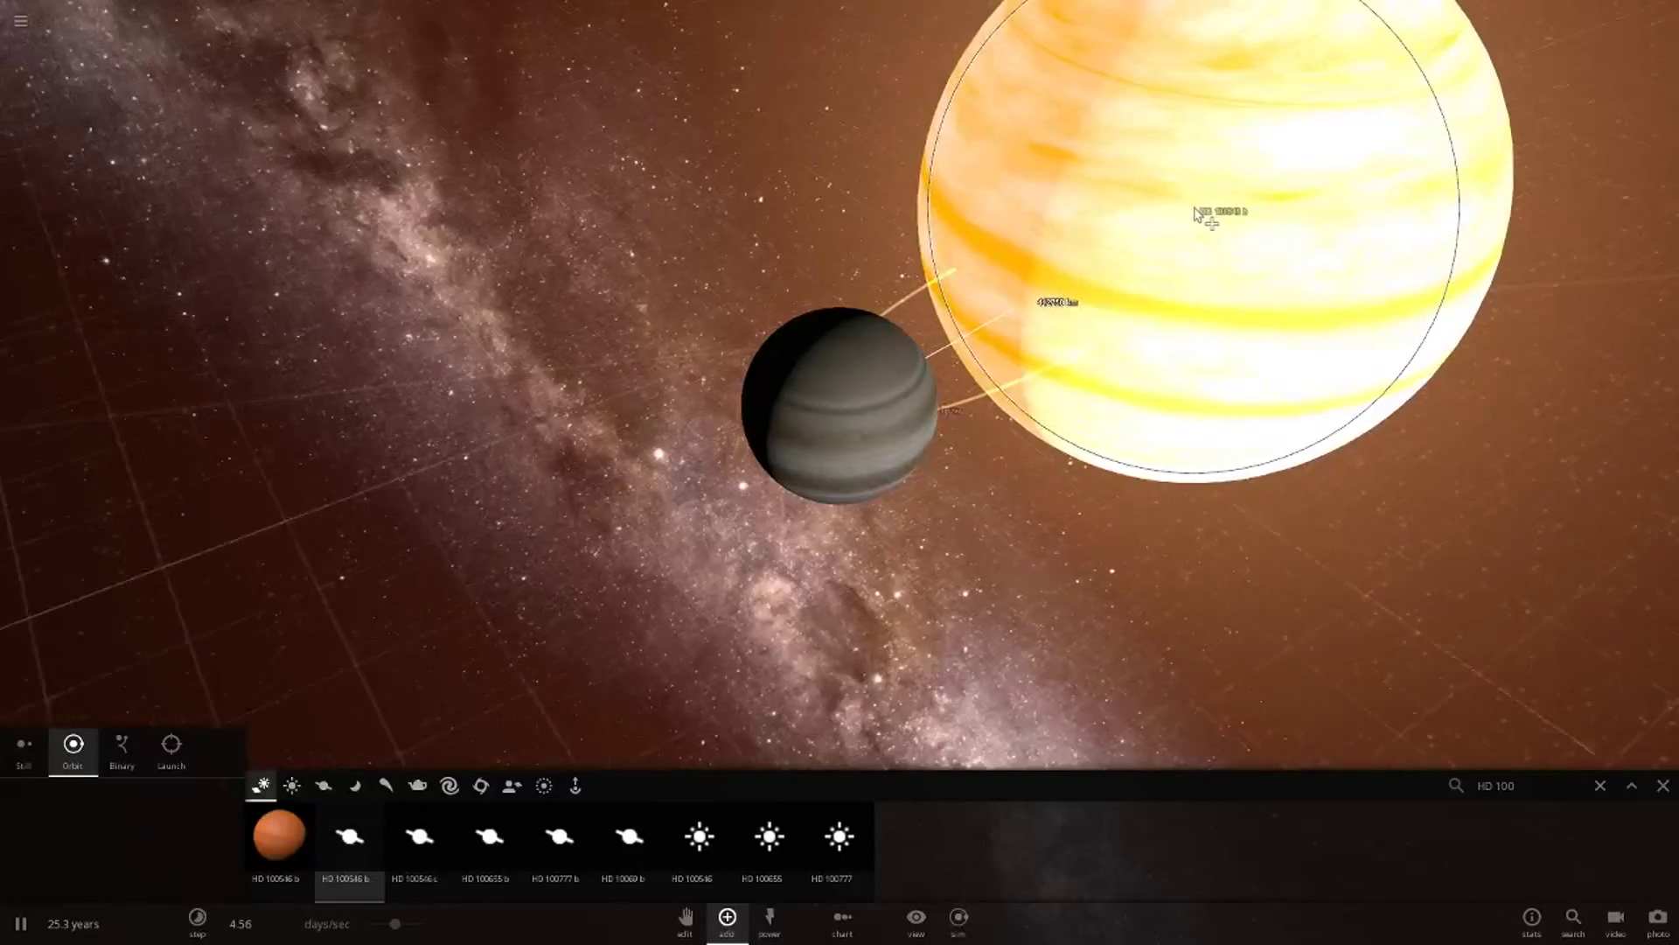
scroll(1198, 263, down, 5)
scroll(1167, 385, down, 5)
drag(1120, 420, 909, 440)
click(21, 924)
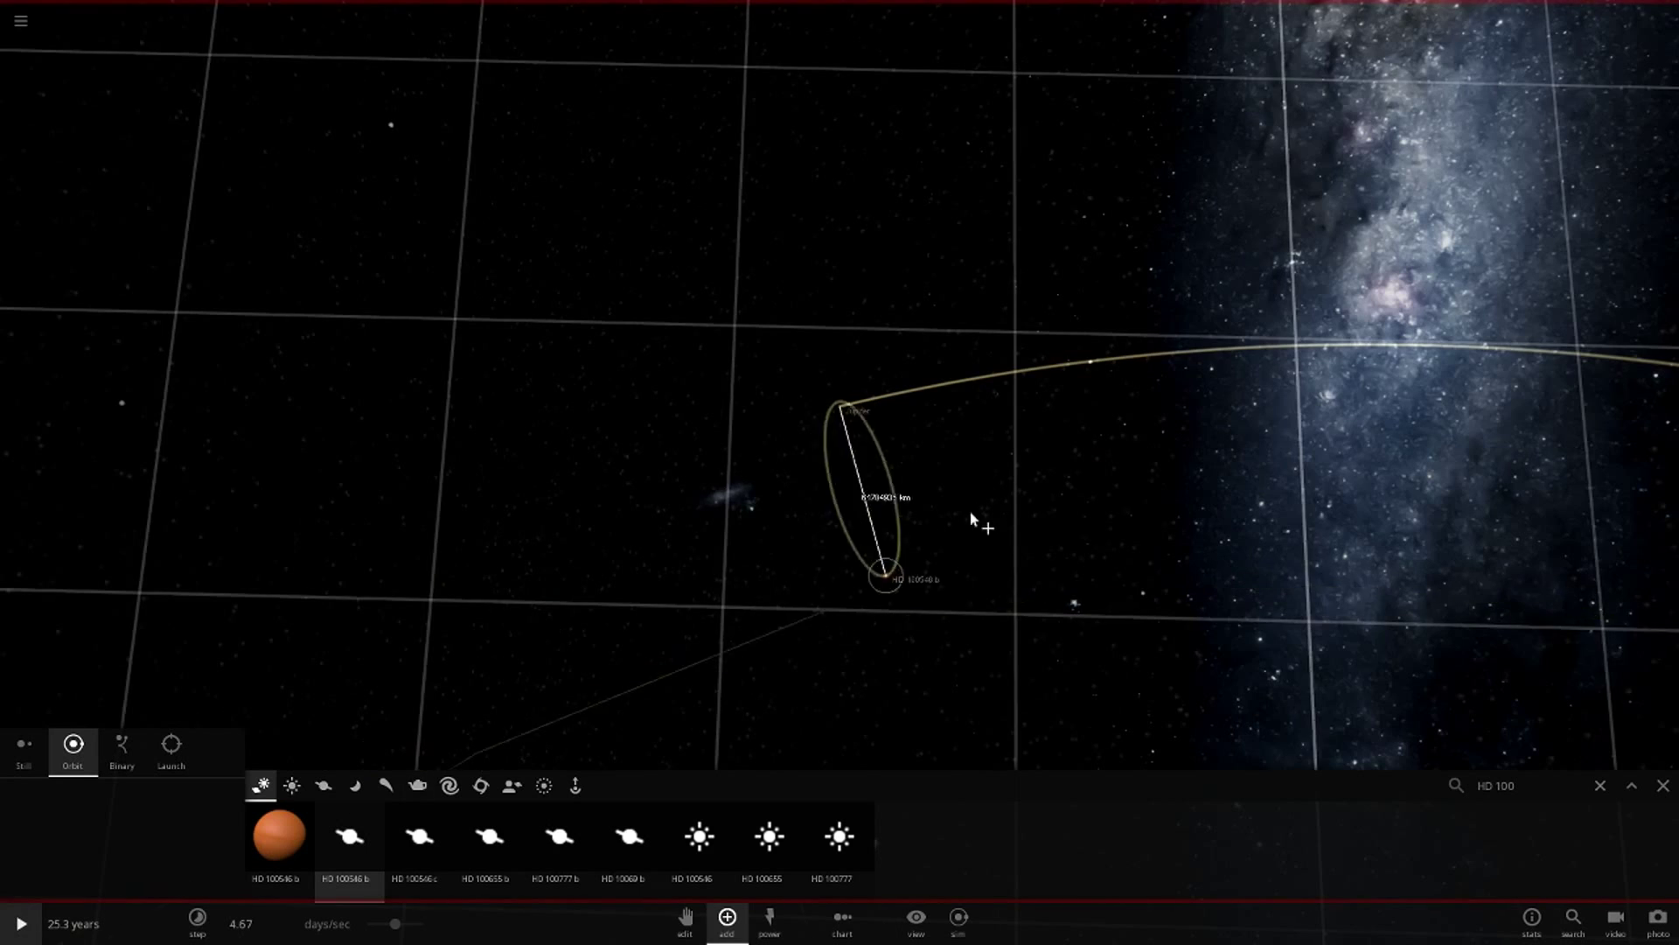
scroll(967, 406, up, 3)
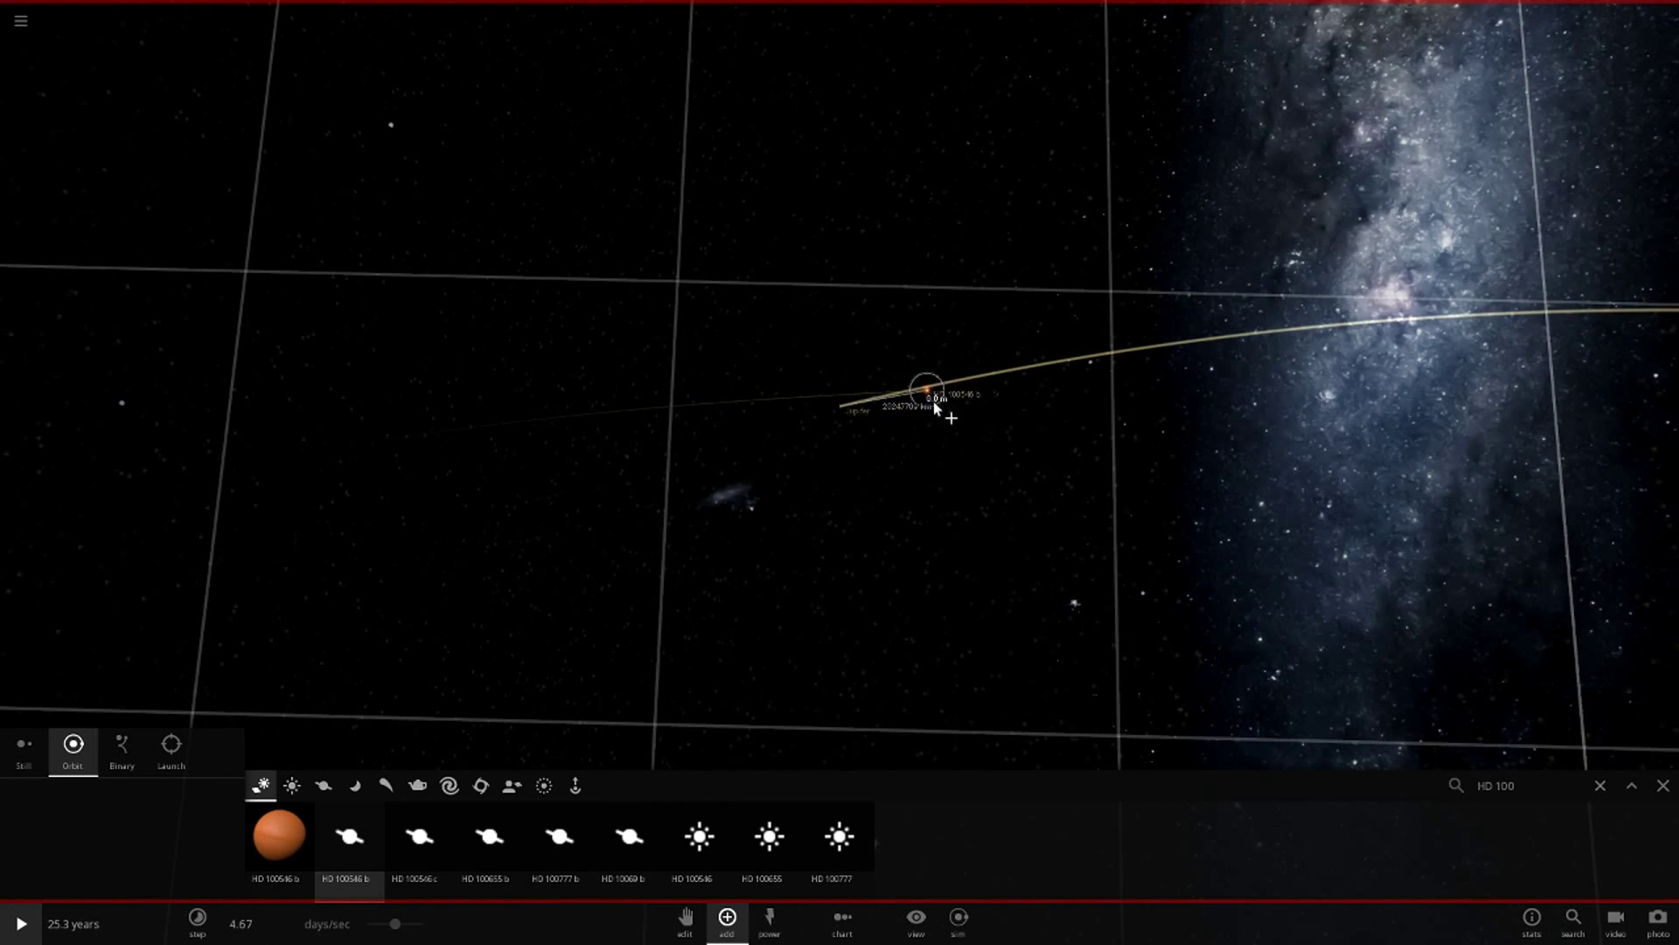
click(1664, 785)
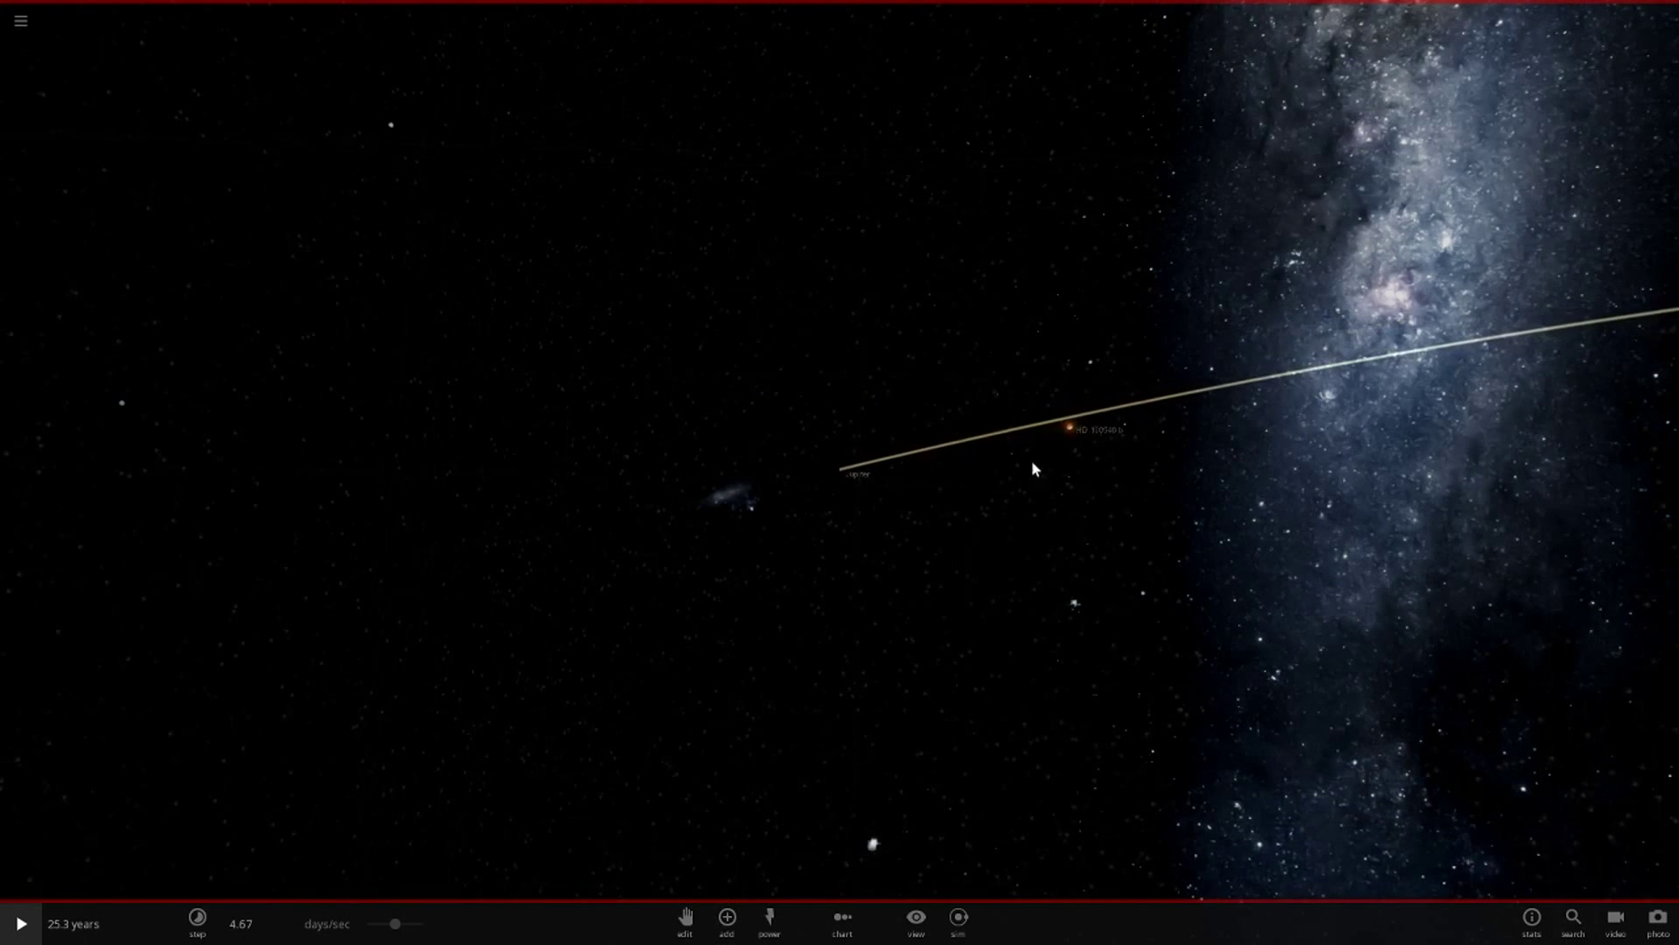
Step: Move HD 100546 b away from Jupiter and apply Auto Orbit so it orbits the Sun
click(688, 918)
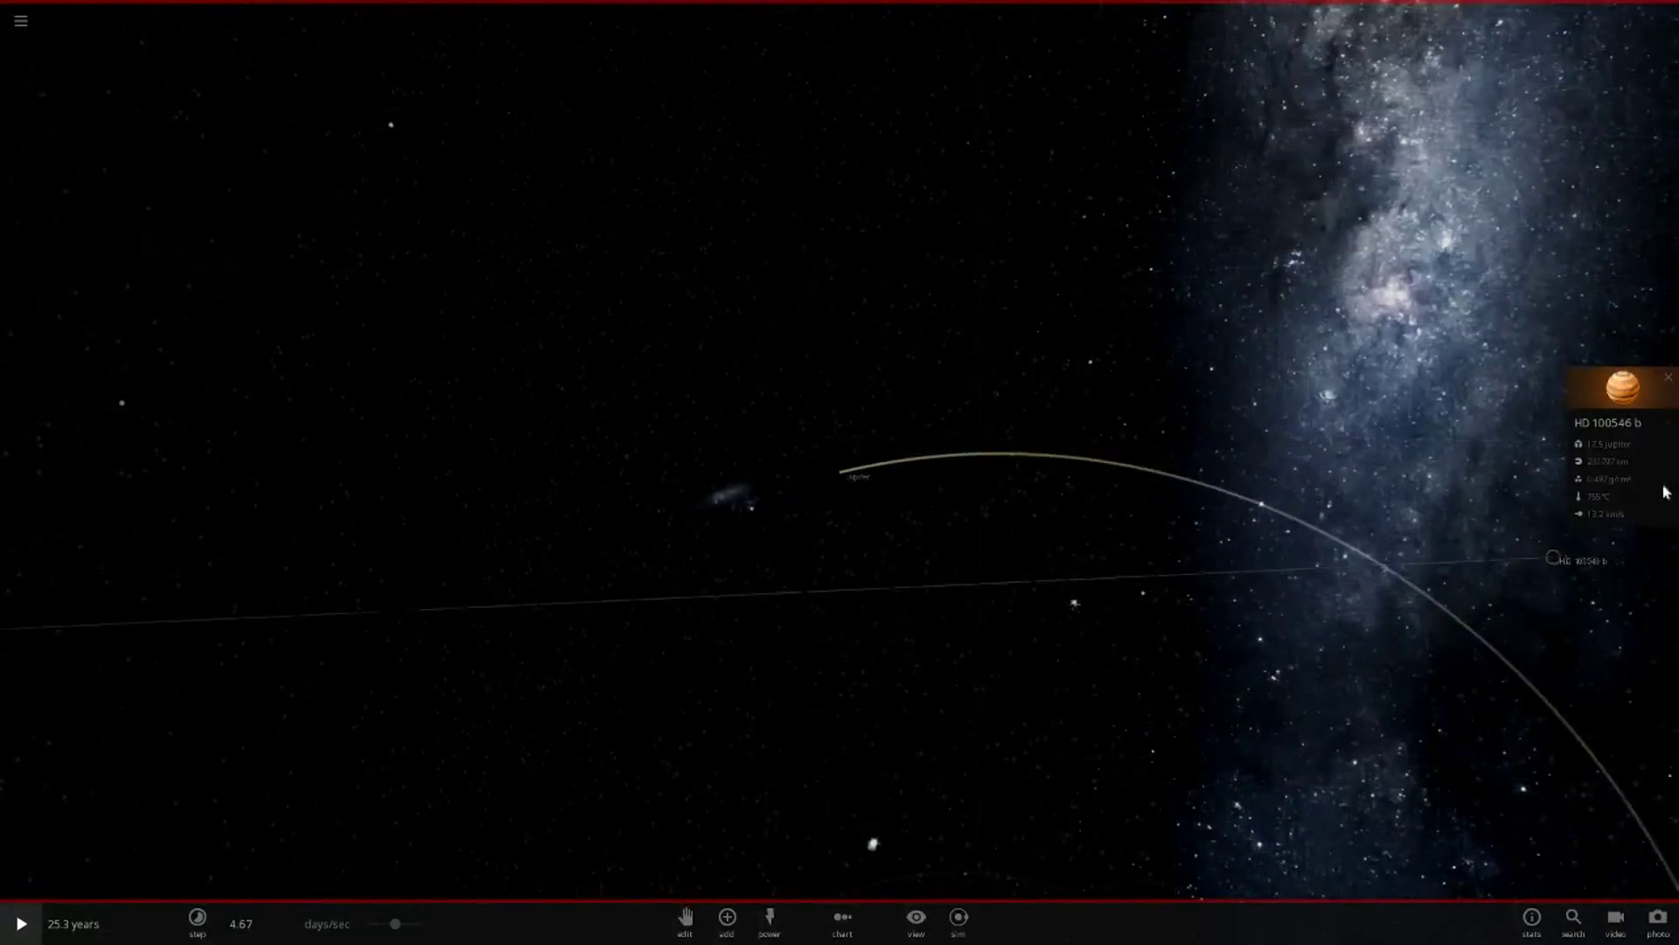
click(1565, 481)
click(1584, 254)
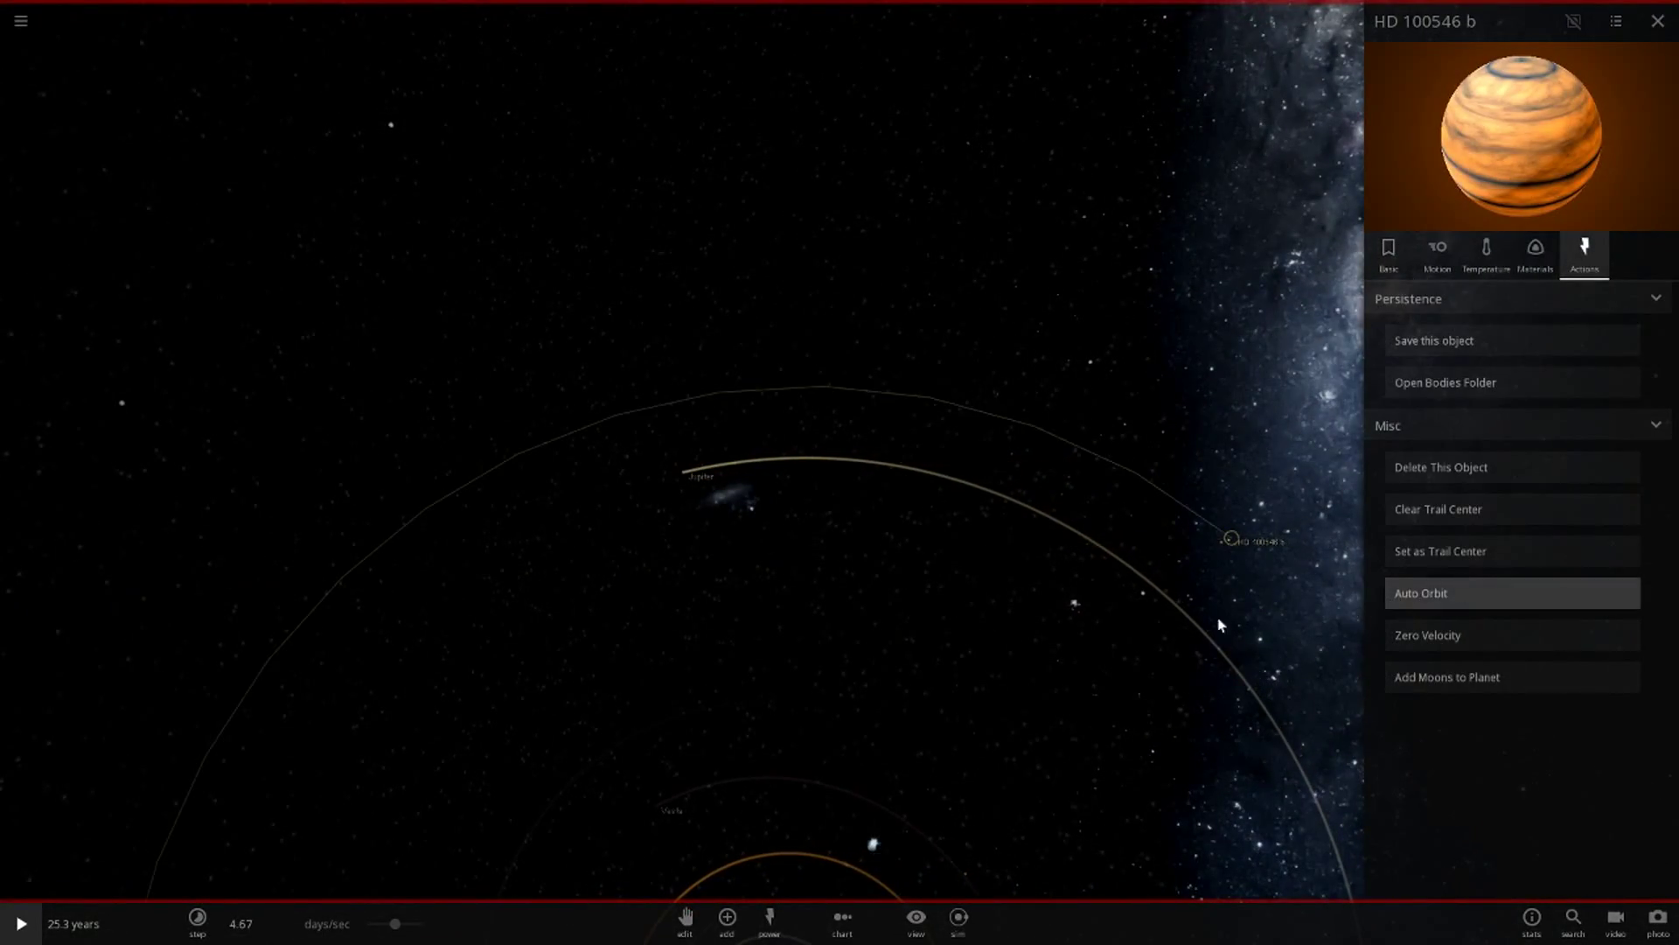
mouse_move(1221, 624)
mouse_down()
mouse_move(810, 588)
mouse_move(1373, 401)
mouse_up()
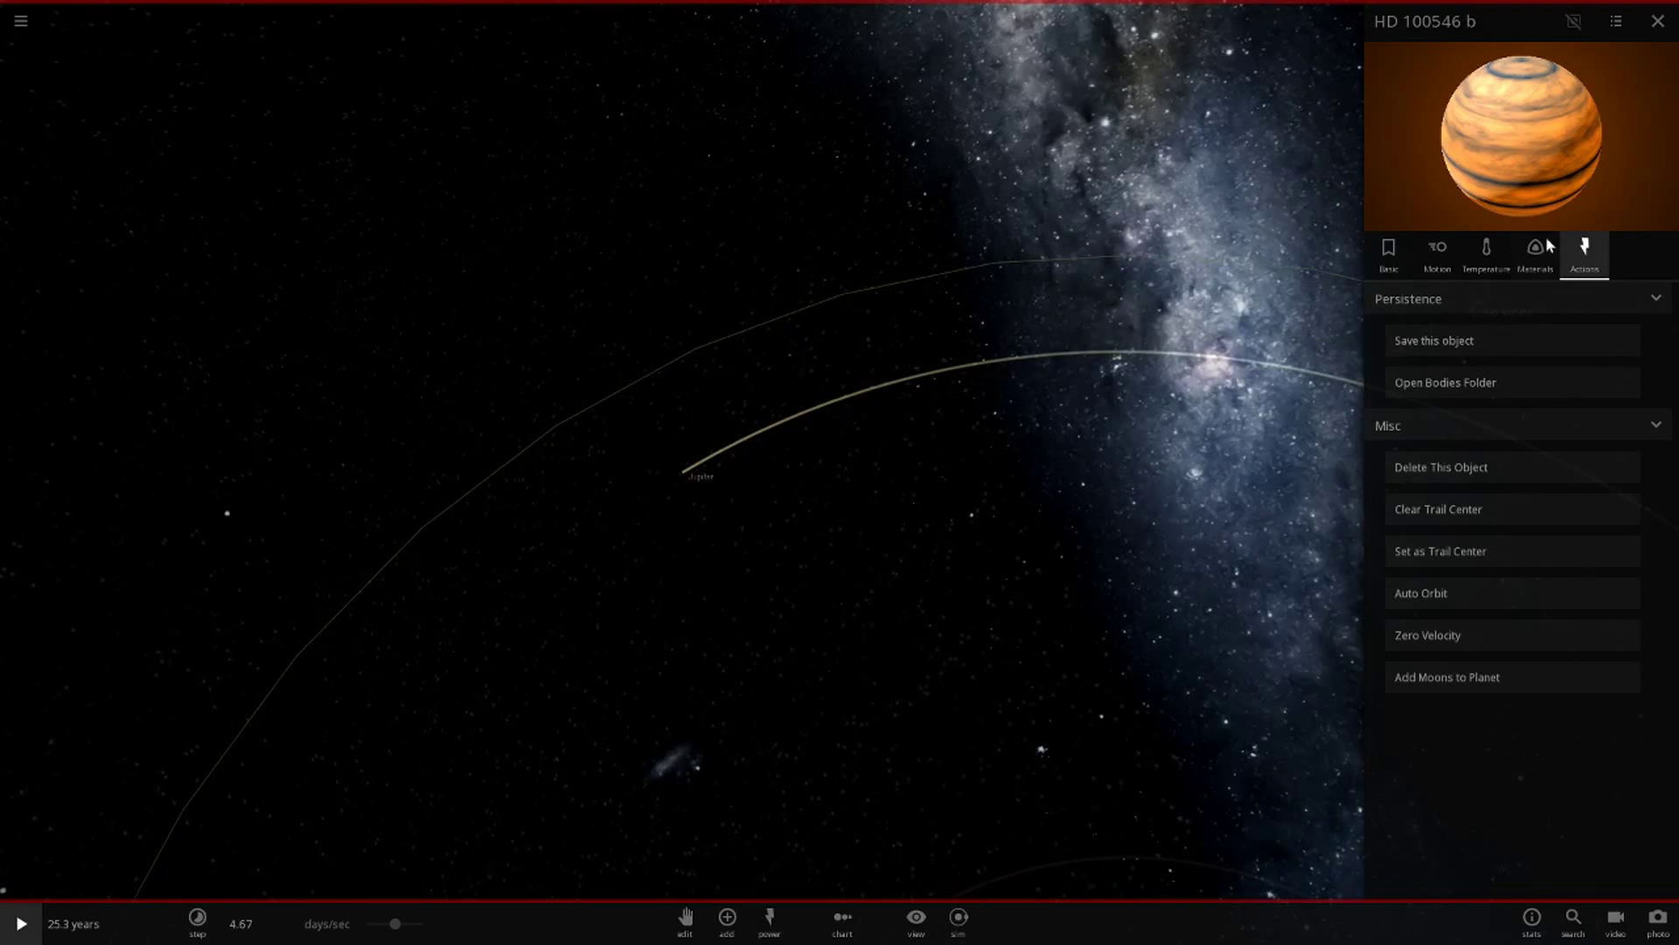
Step: Match HD 100546 b's orbit to Jupiter's: semi-major axis 5.20 AU, eccentricity 0.05, inclination 1.30°, argument of periapsis 274°, right ascension 100°
click(1439, 252)
scroll(1493, 691, down, 10)
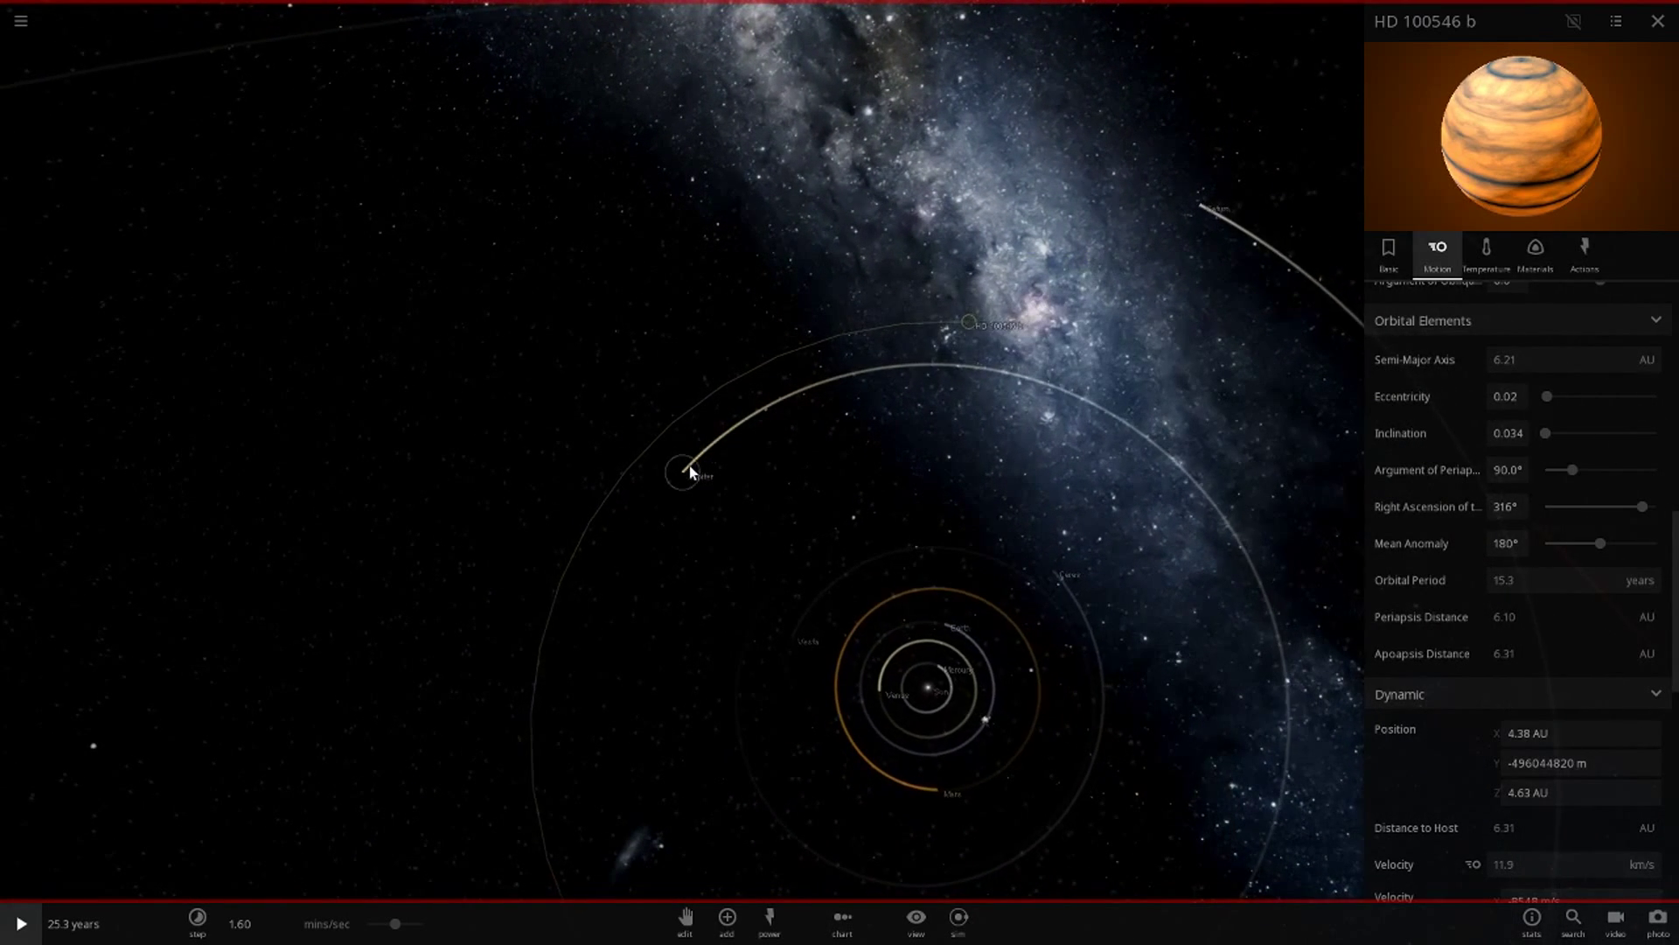
click(685, 471)
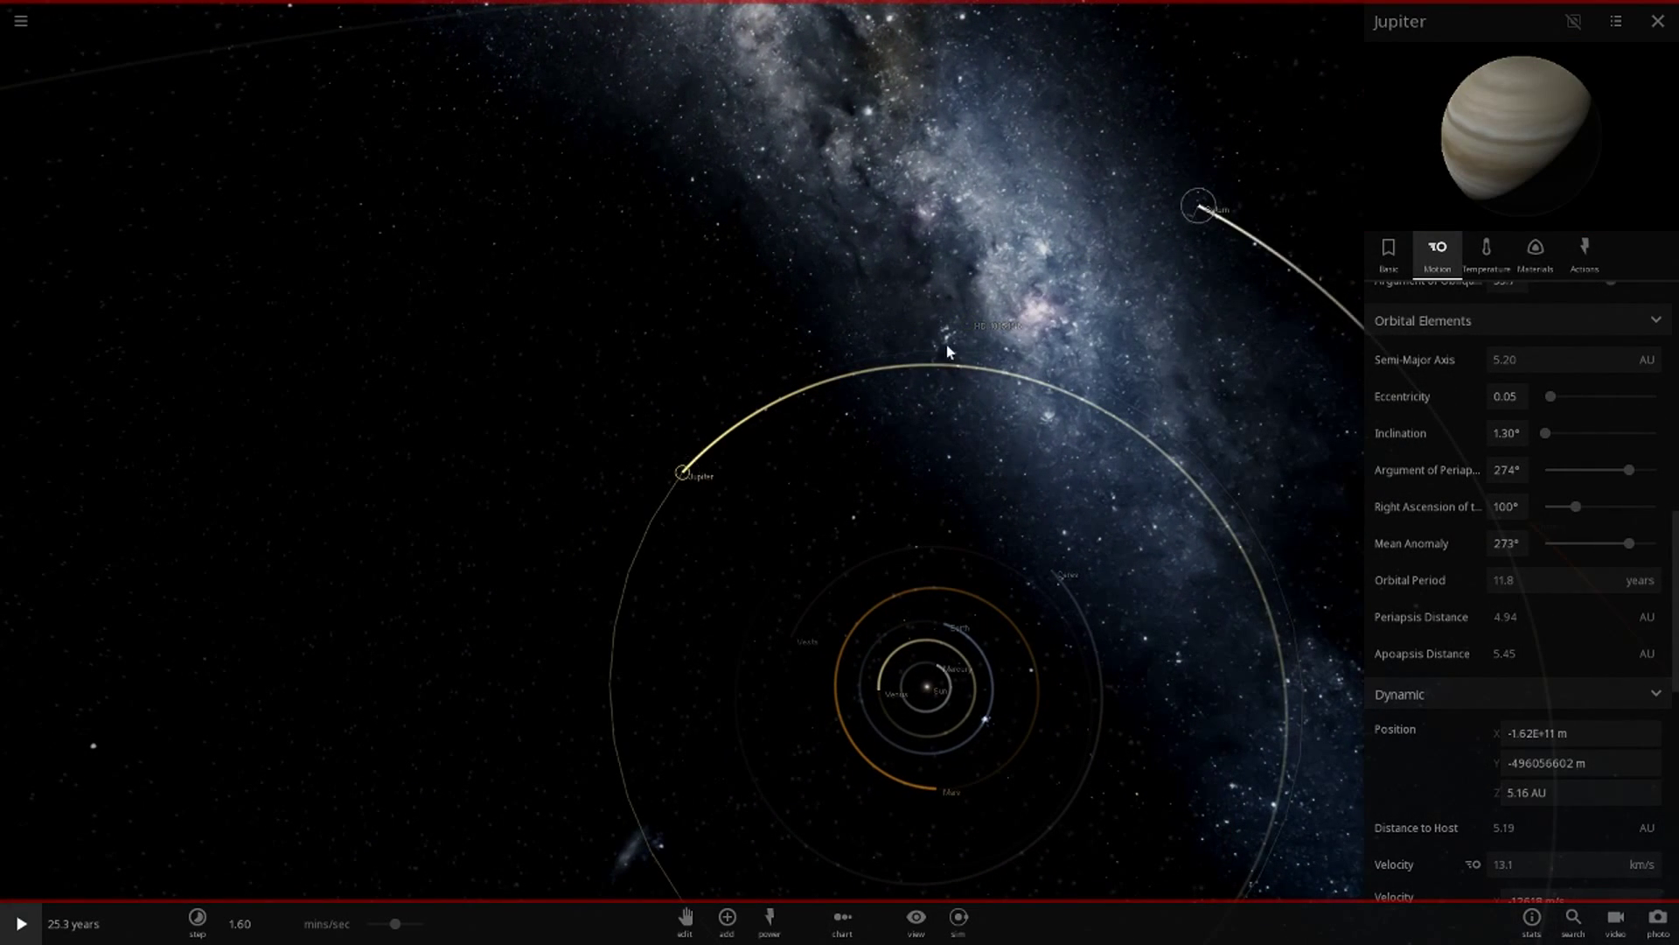
click(974, 325)
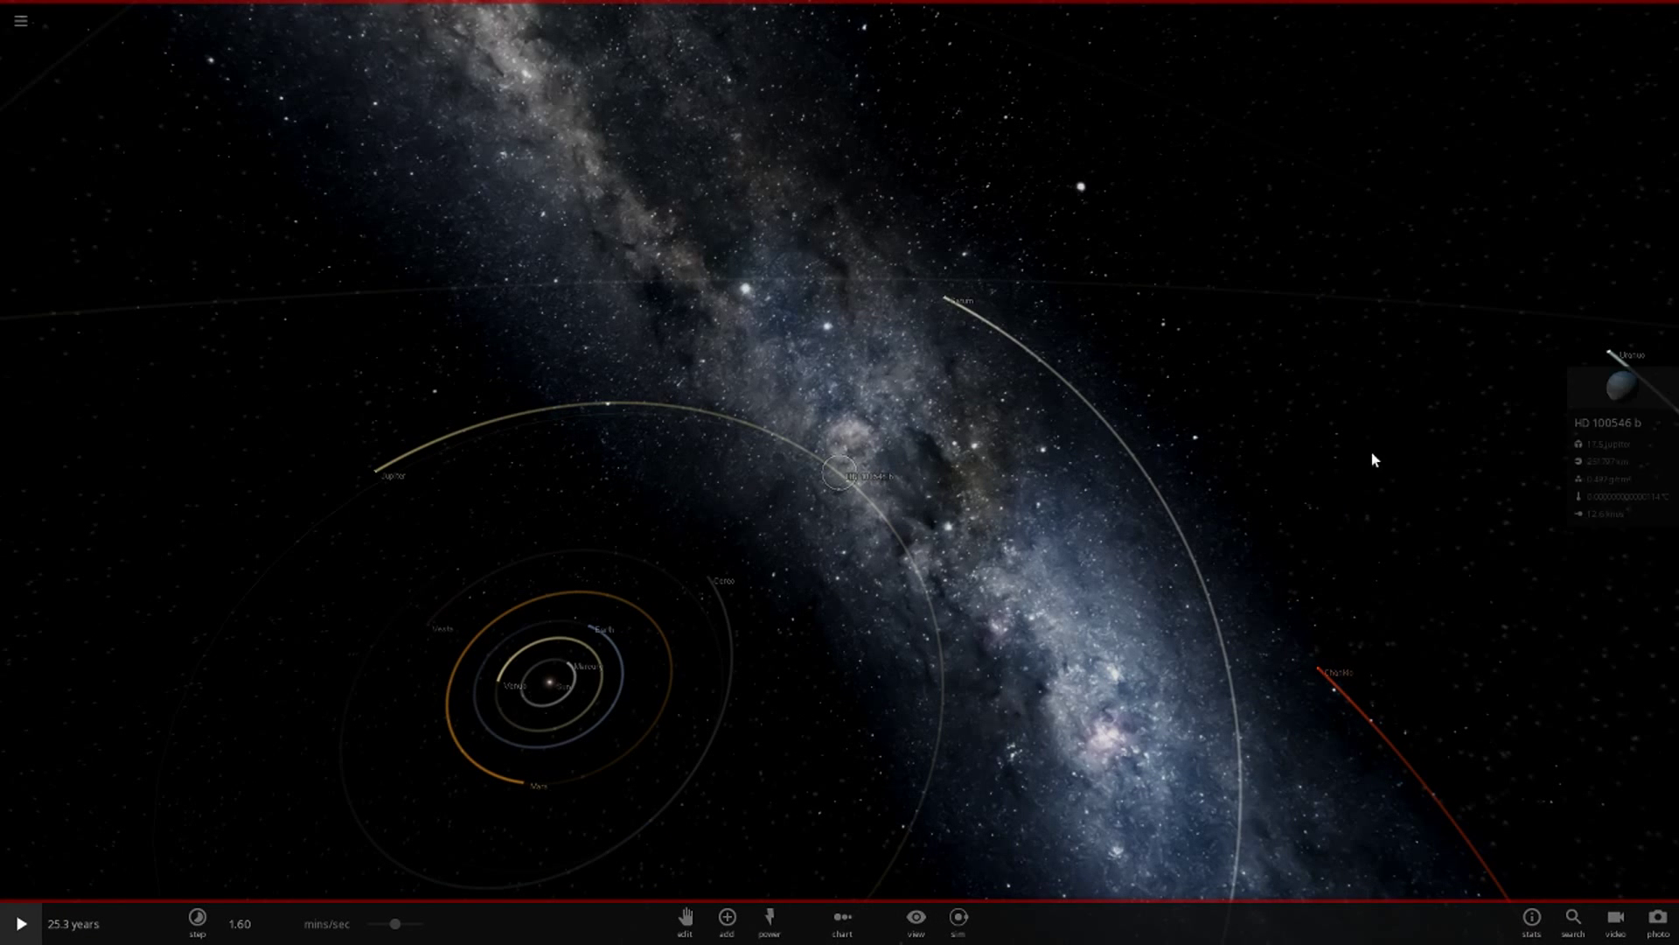
Step: Set HD 100546 b's mean anomaly to about 201° in its orbital elements
click(1604, 415)
click(1437, 254)
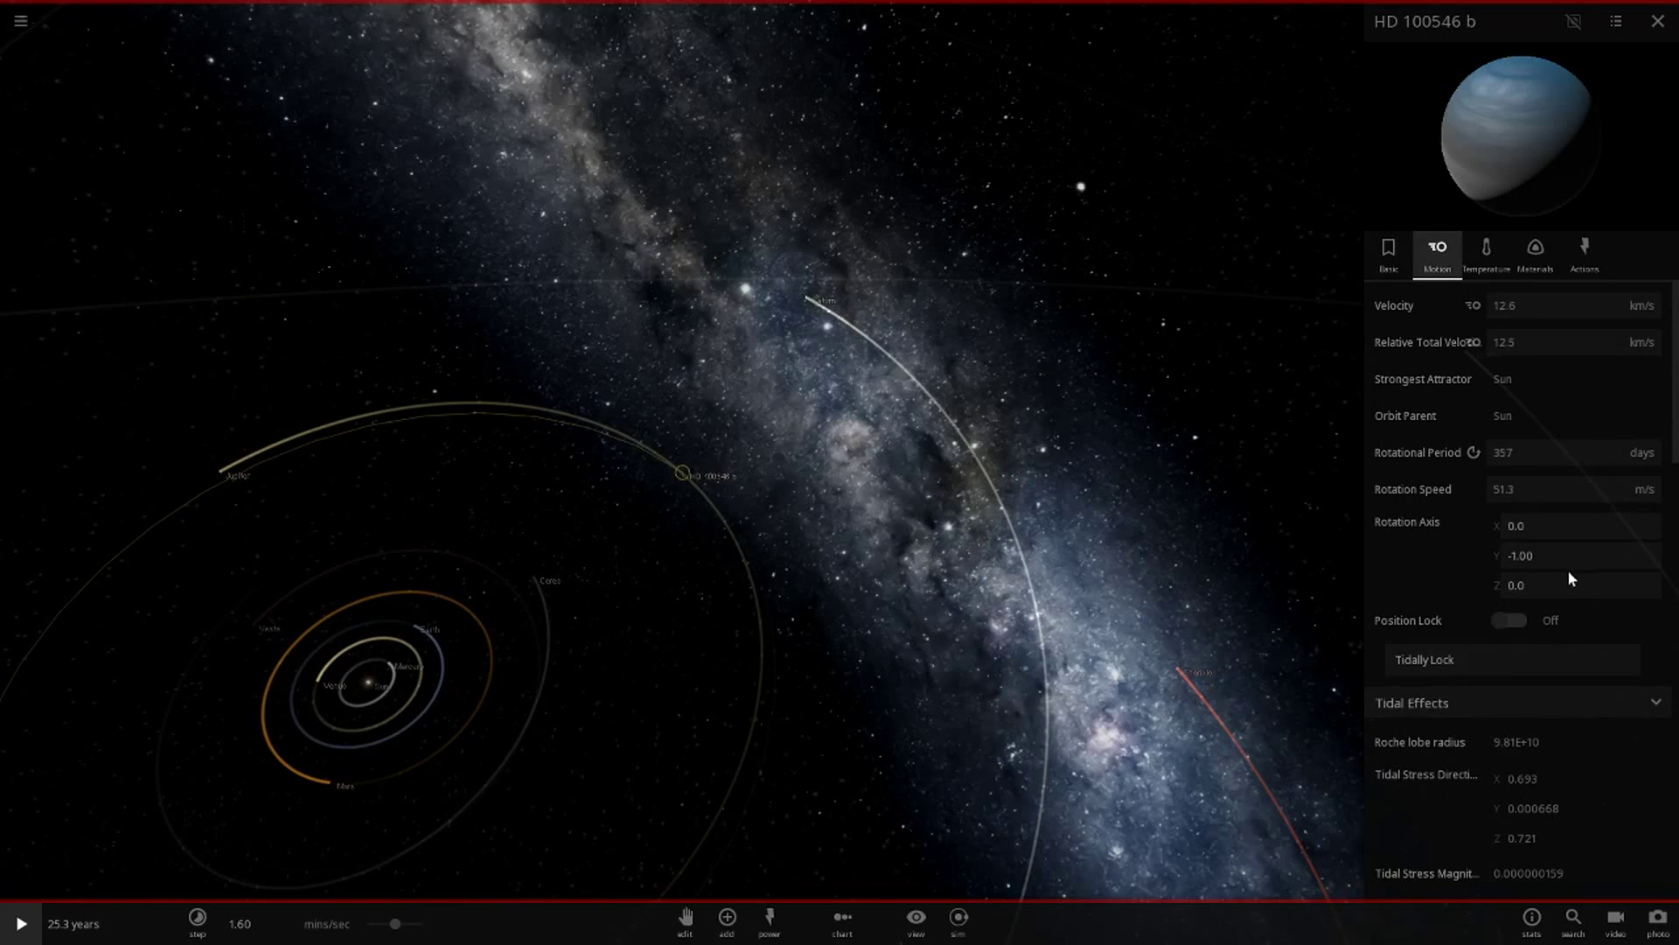
scroll(1539, 630, down, 5)
scroll(1409, 536, down, 5)
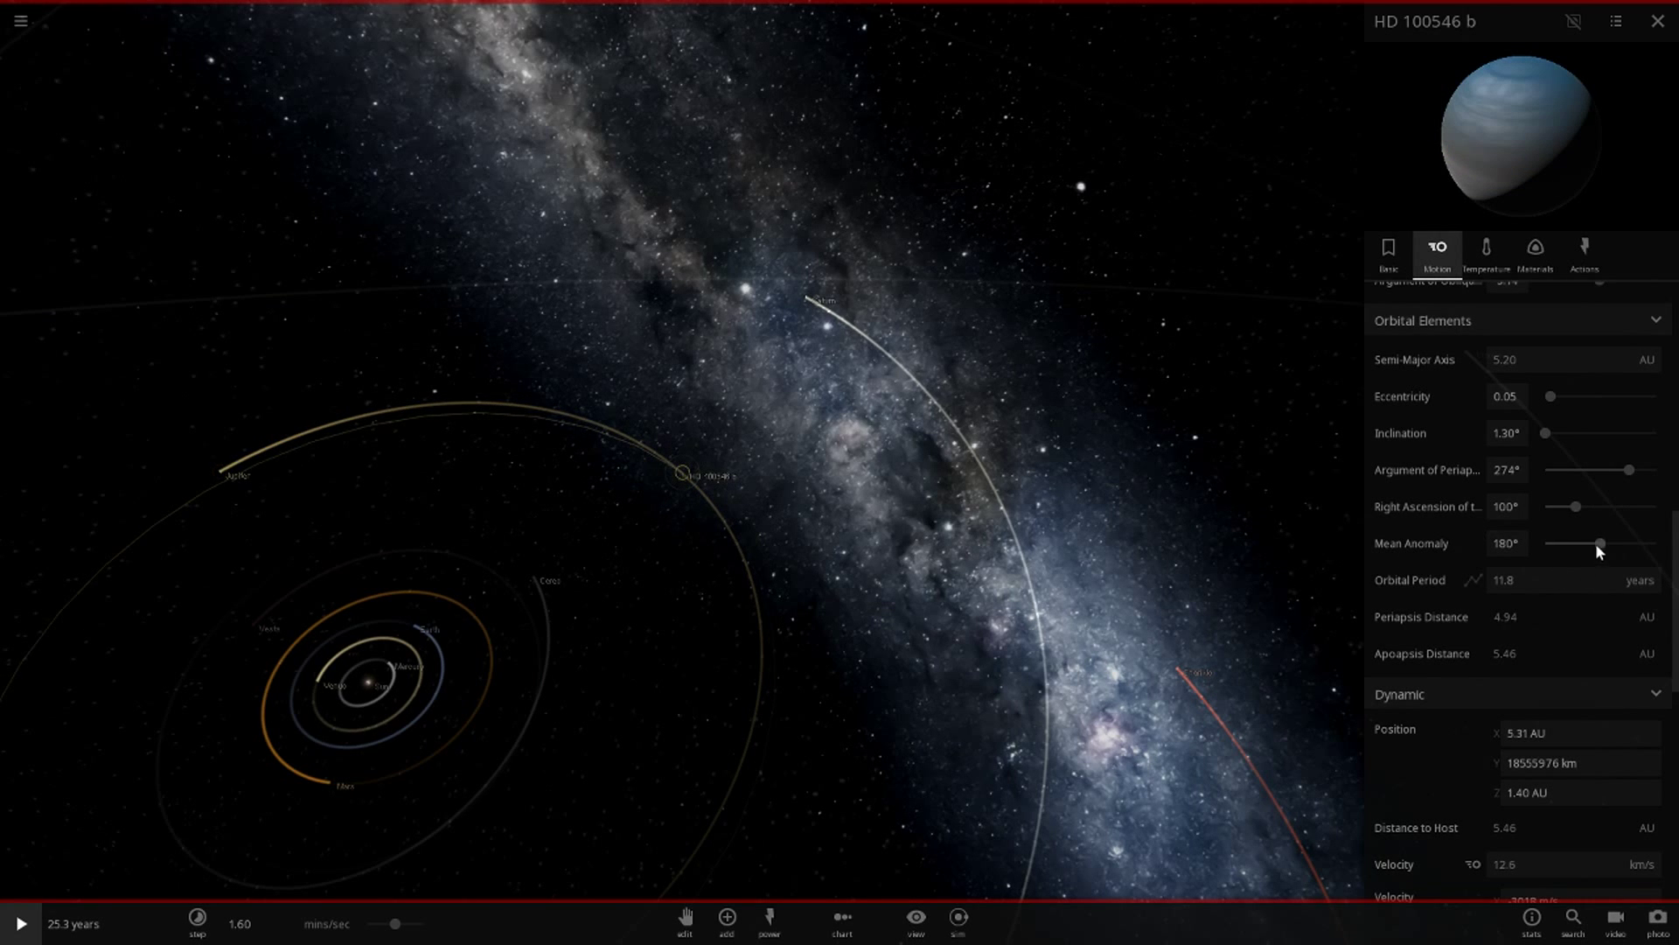
mouse_move(1598, 545)
mouse_down()
mouse_move(1630, 544)
mouse_move(1607, 544)
mouse_up()
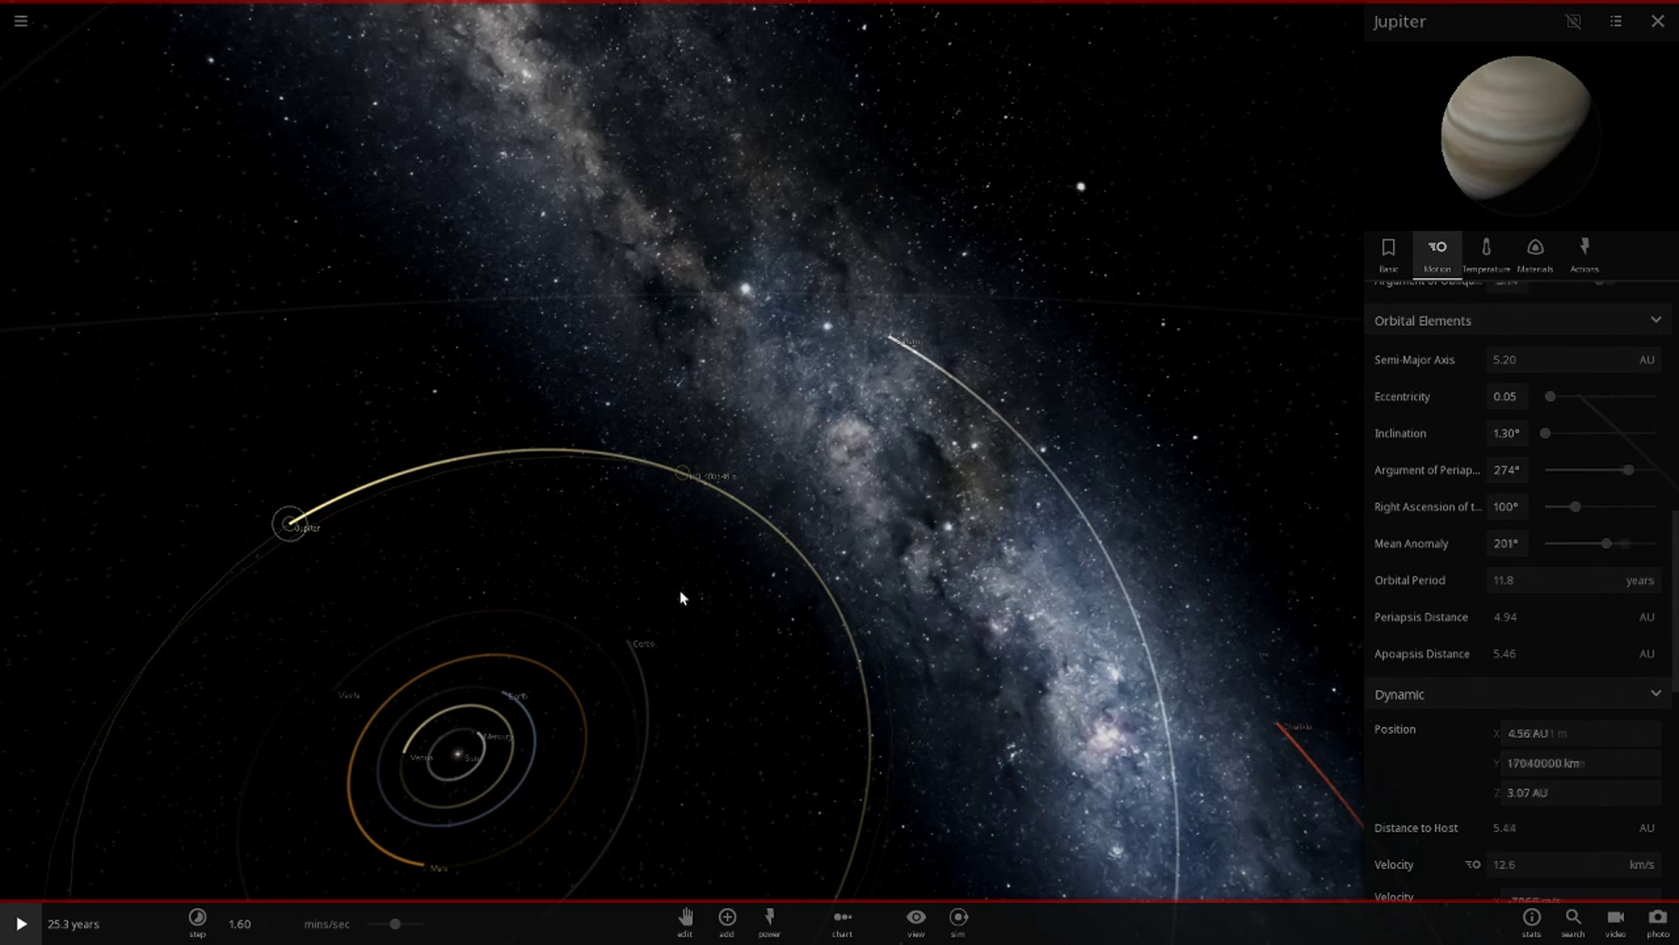
Step: Delete Jupiter and open the properties of HD 100546 b
click(752, 598)
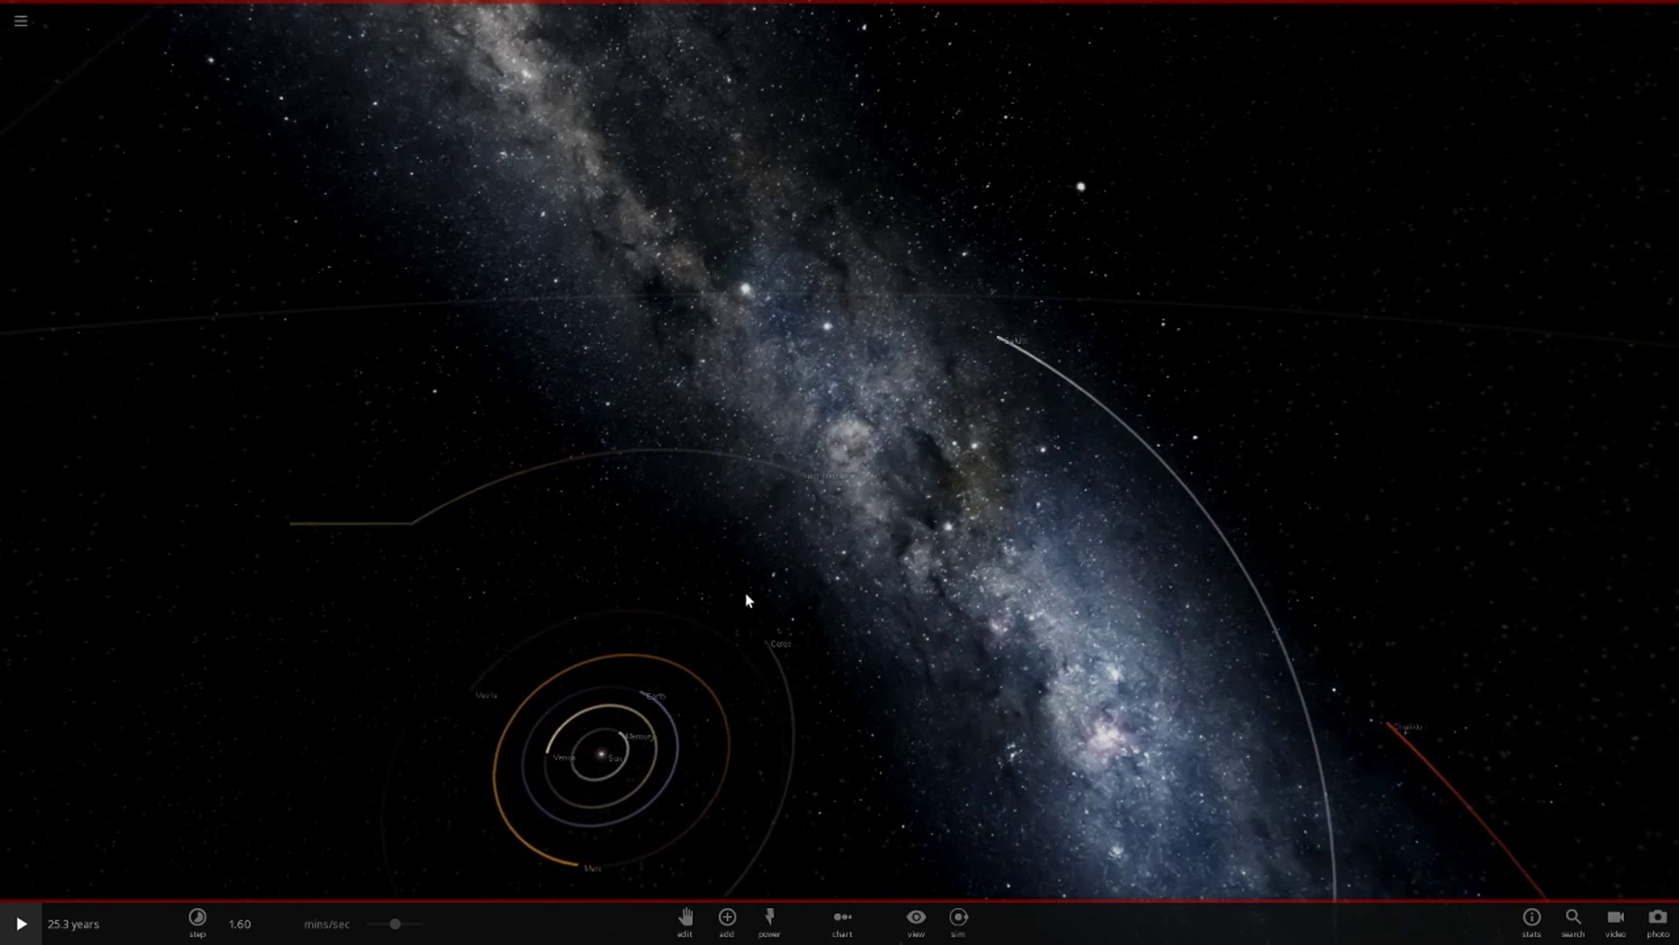
click(1619, 421)
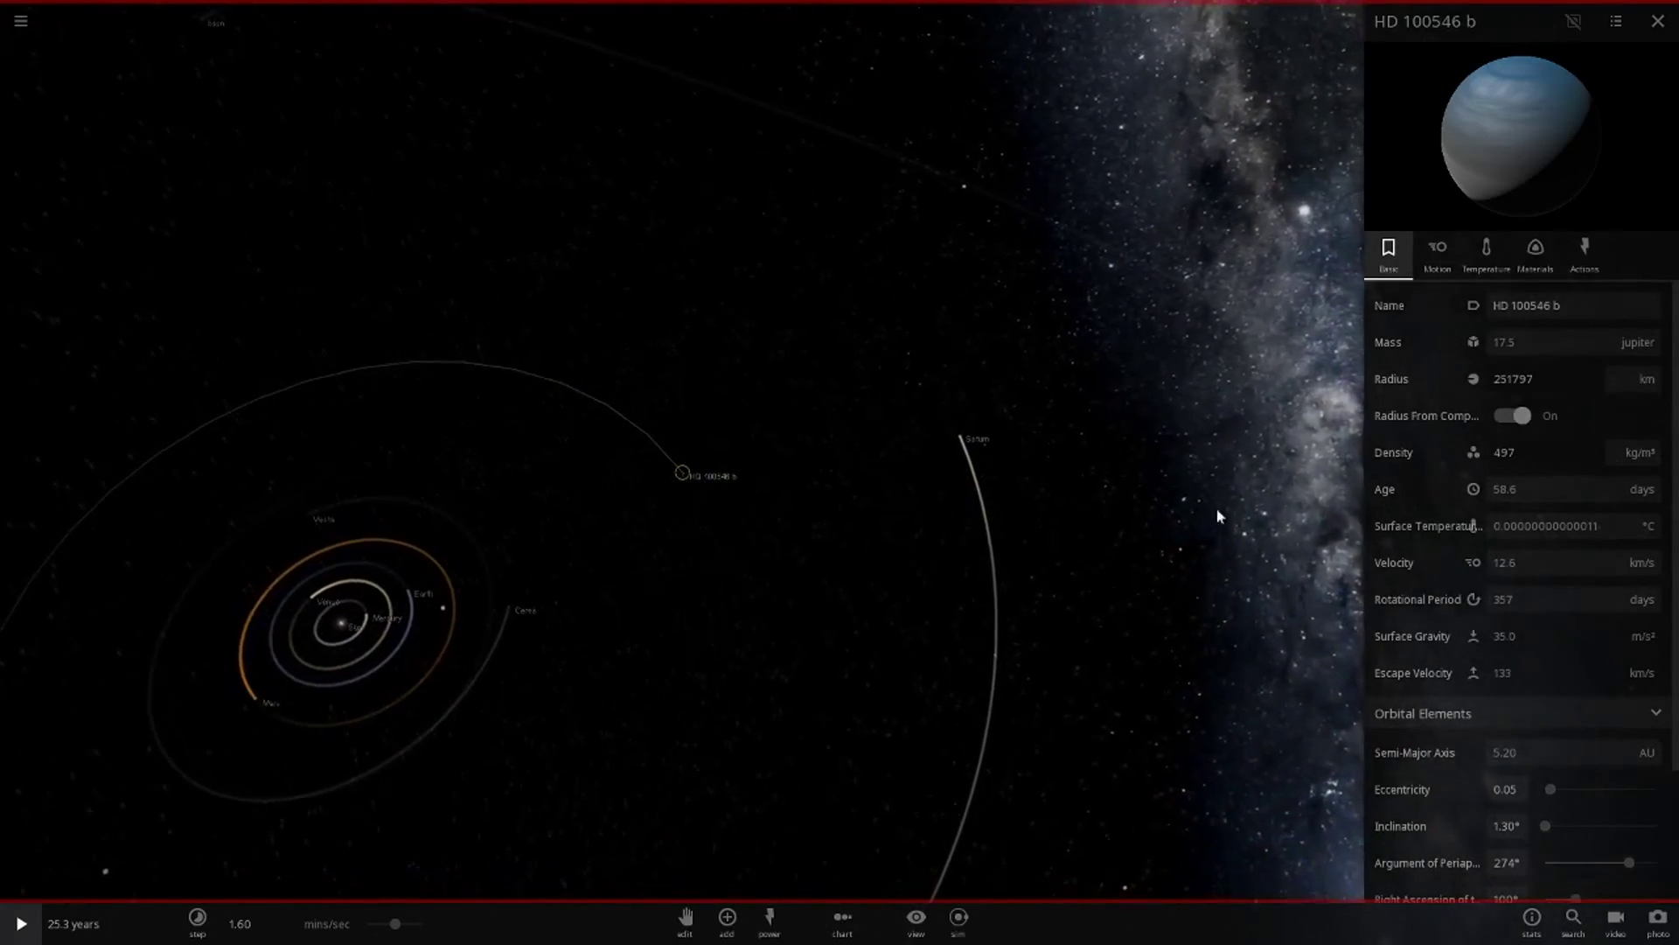
Step: Resume the simulation at about 5.6 months per second and display orbits instead of trails
drag(857, 591, 199, 787)
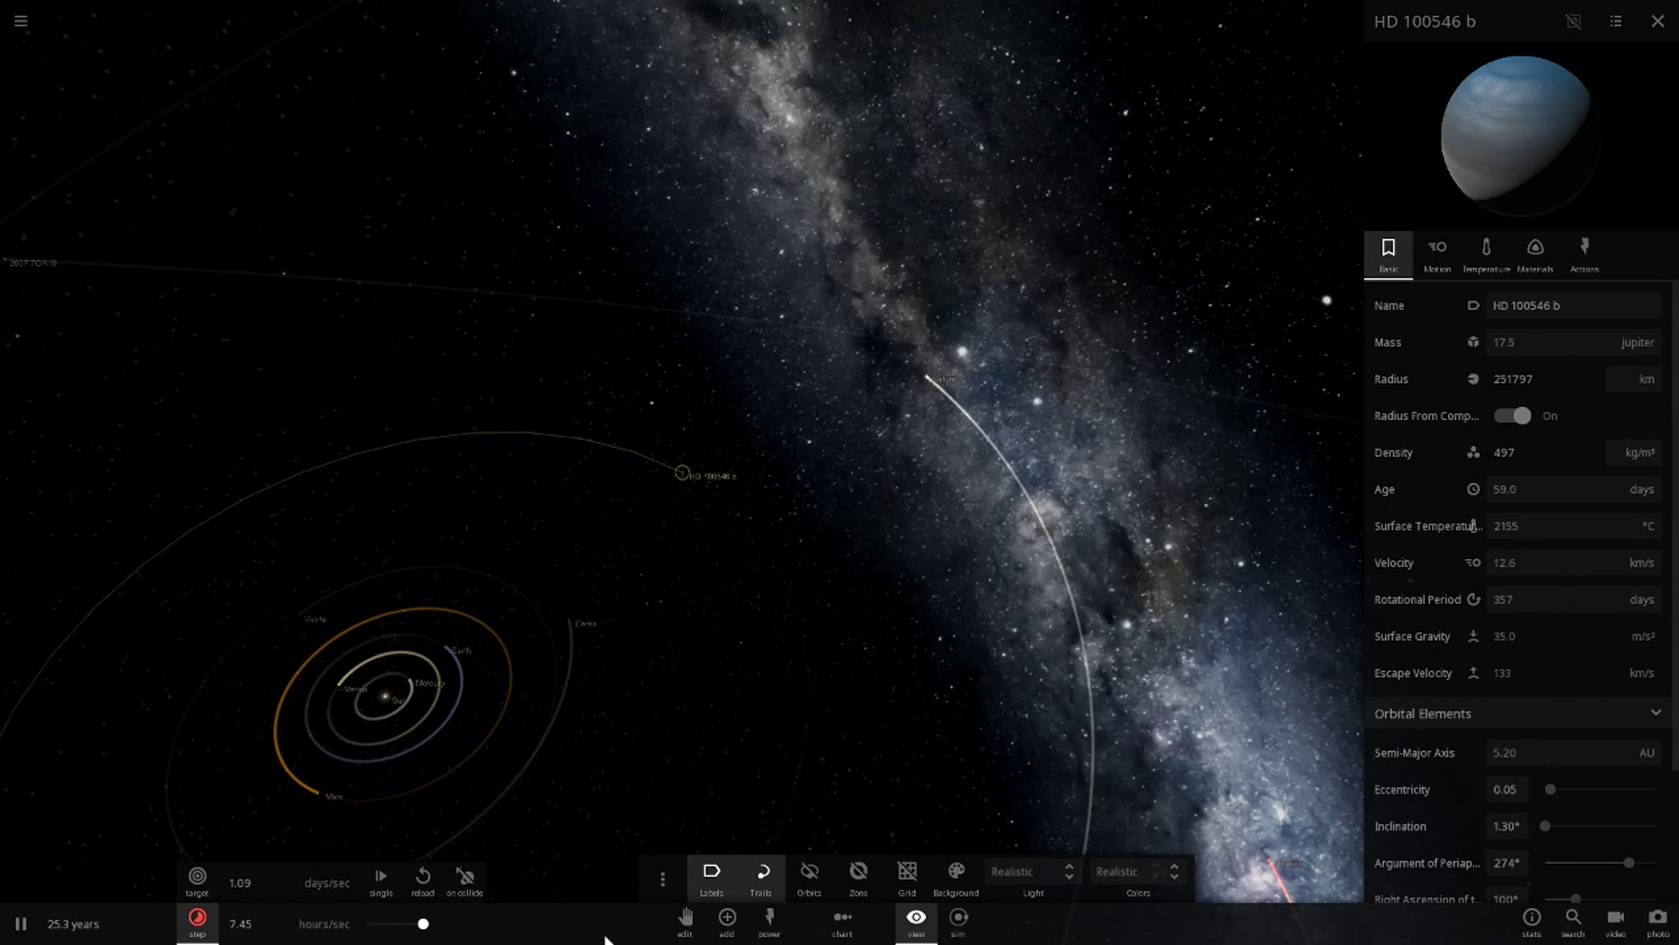
drag(605, 938, 606, 938)
click(809, 870)
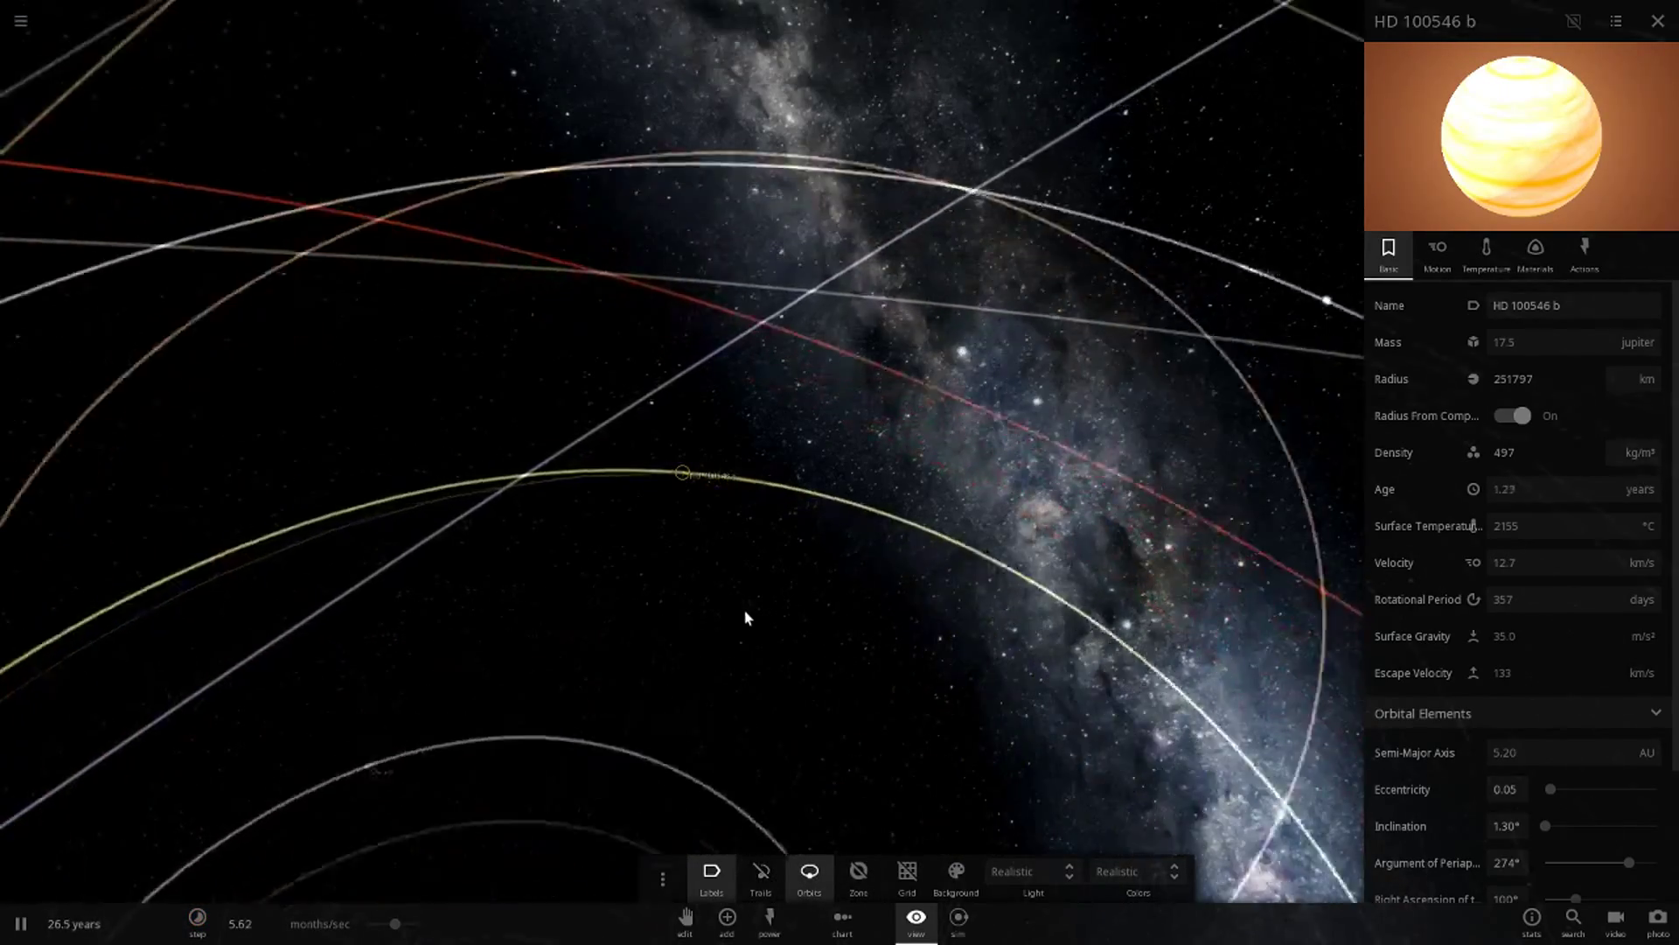
Step: Examine how the orbits of the planets and smaller bodies evolve with HD 100546 b in Jupiter's place
scroll(750, 612, up, 5)
scroll(612, 674, down, 5)
scroll(761, 656, up, 5)
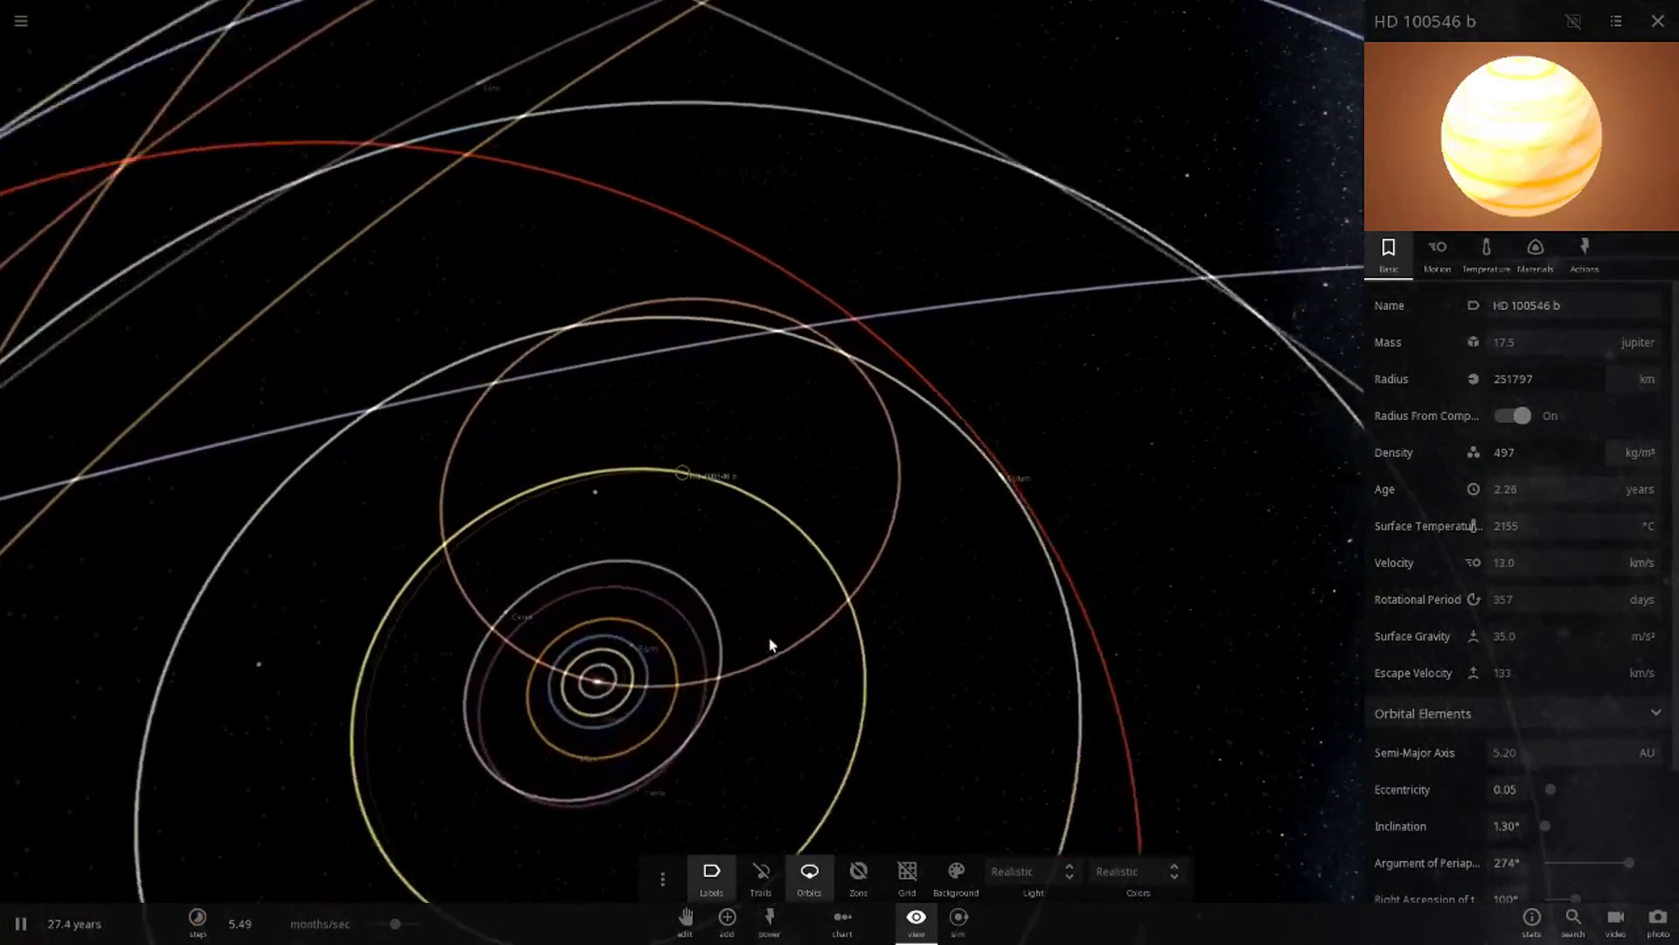
scroll(775, 620, down, 5)
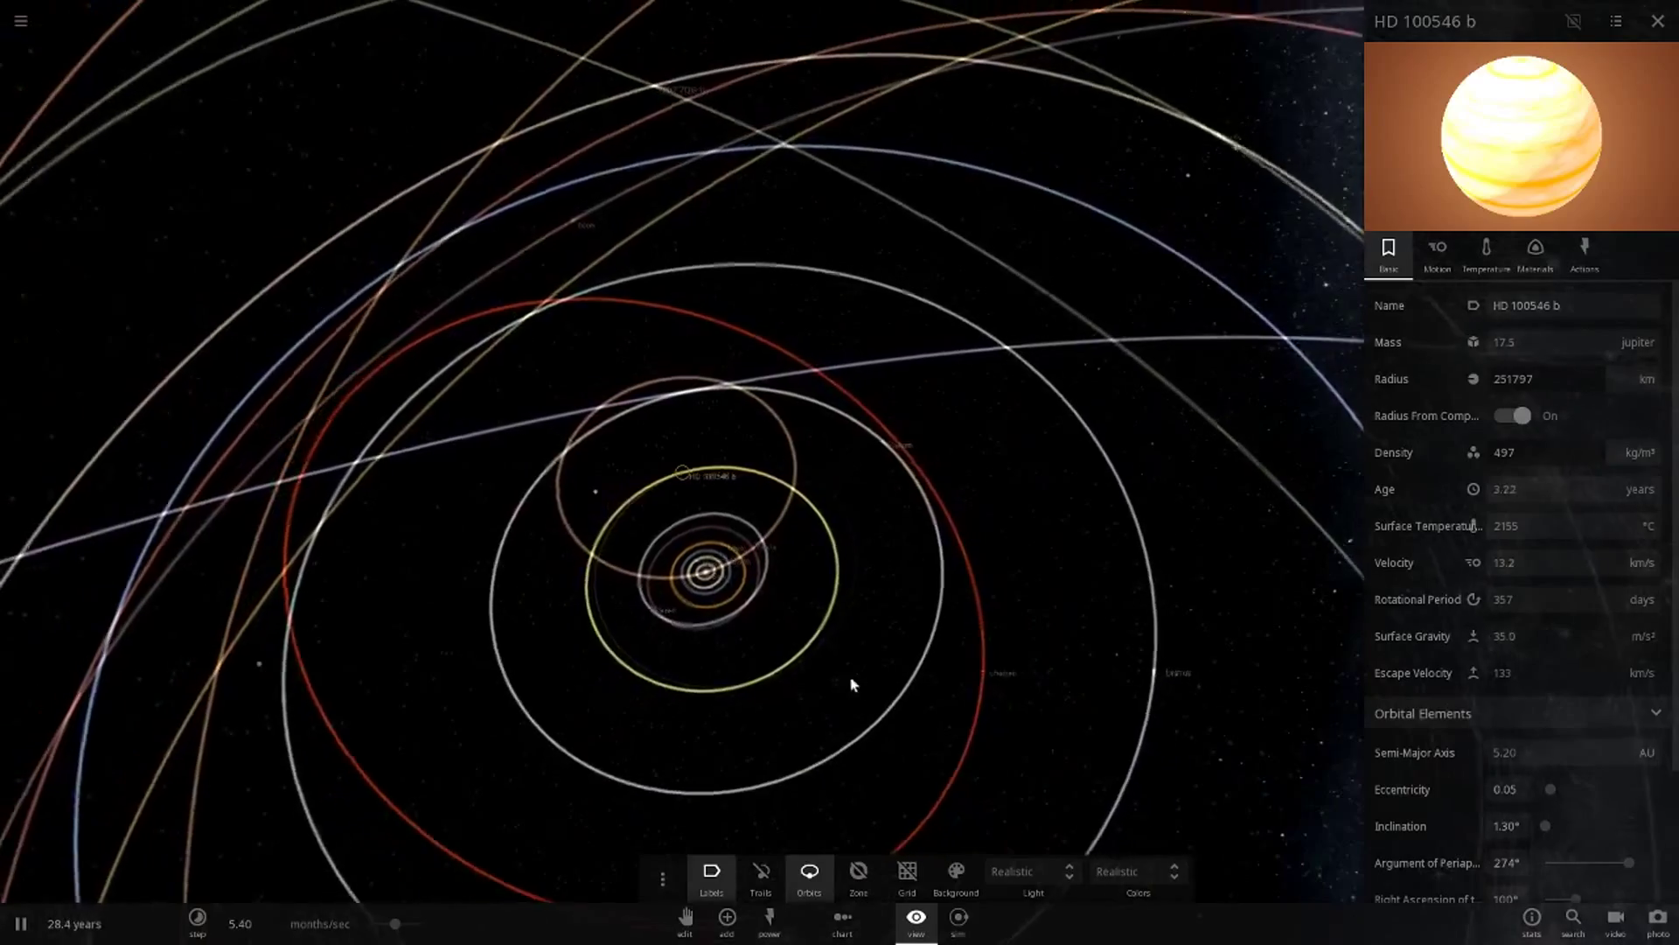
scroll(791, 669, up, 5)
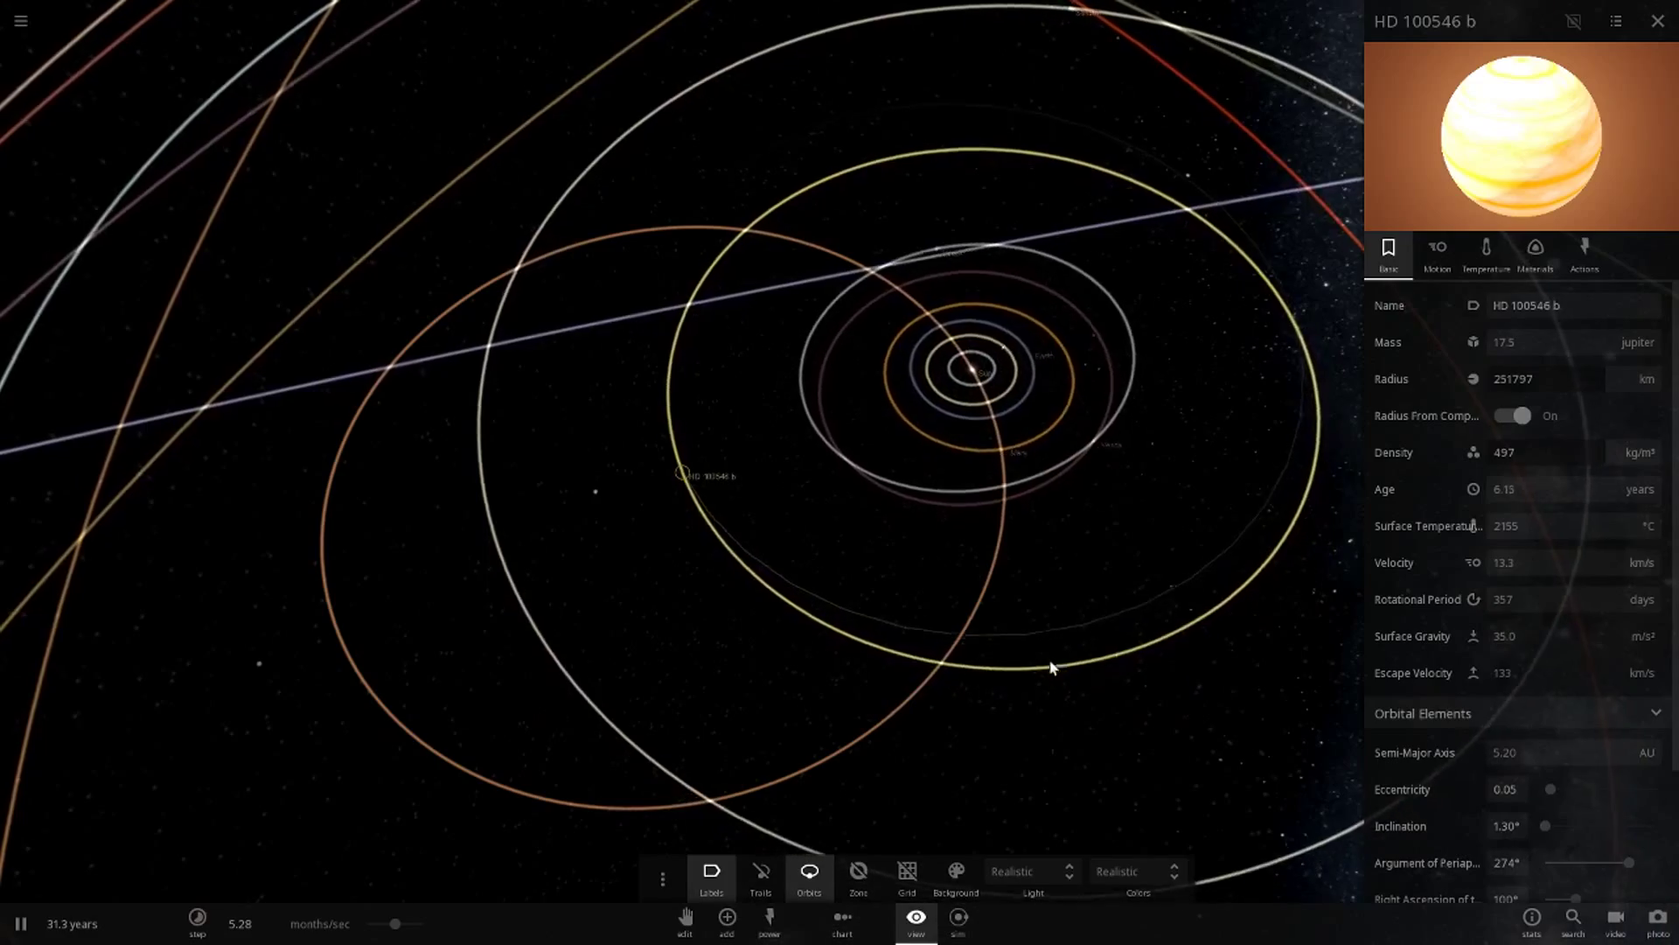
scroll(1006, 656, down, 3)
scroll(957, 643, down, 5)
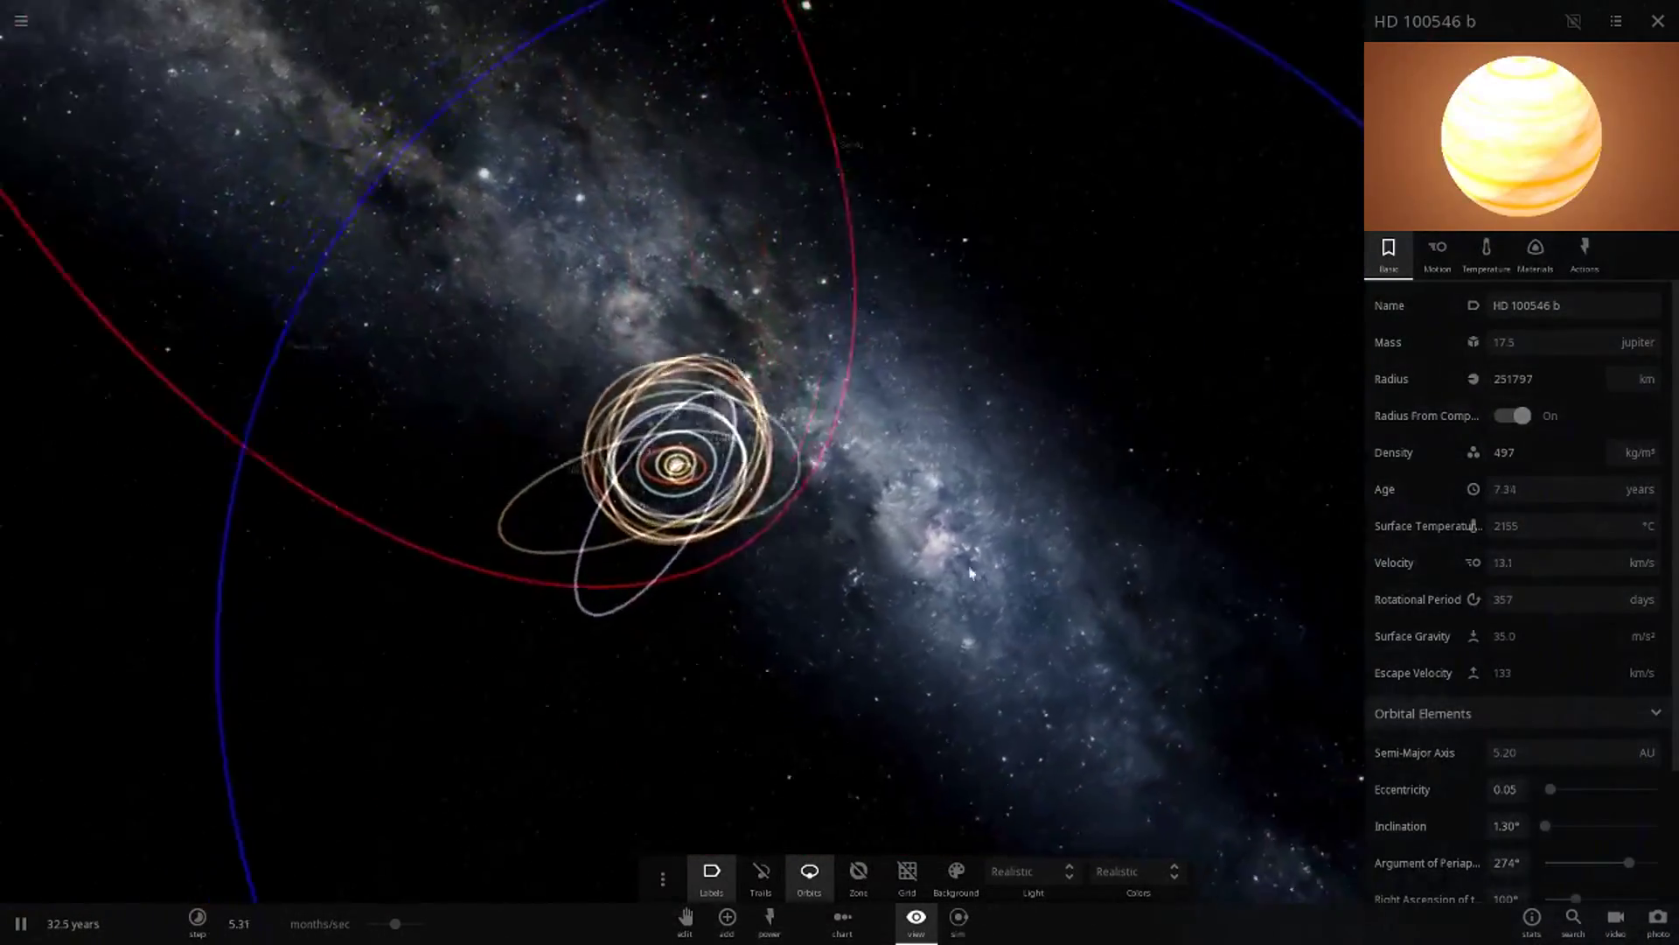
Step: Examine the planets' and dwarf planets' orbits from several angles, from the whole system in to the region around HD 100546 b
scroll(820, 638, down, 5)
drag(971, 573, 592, 573)
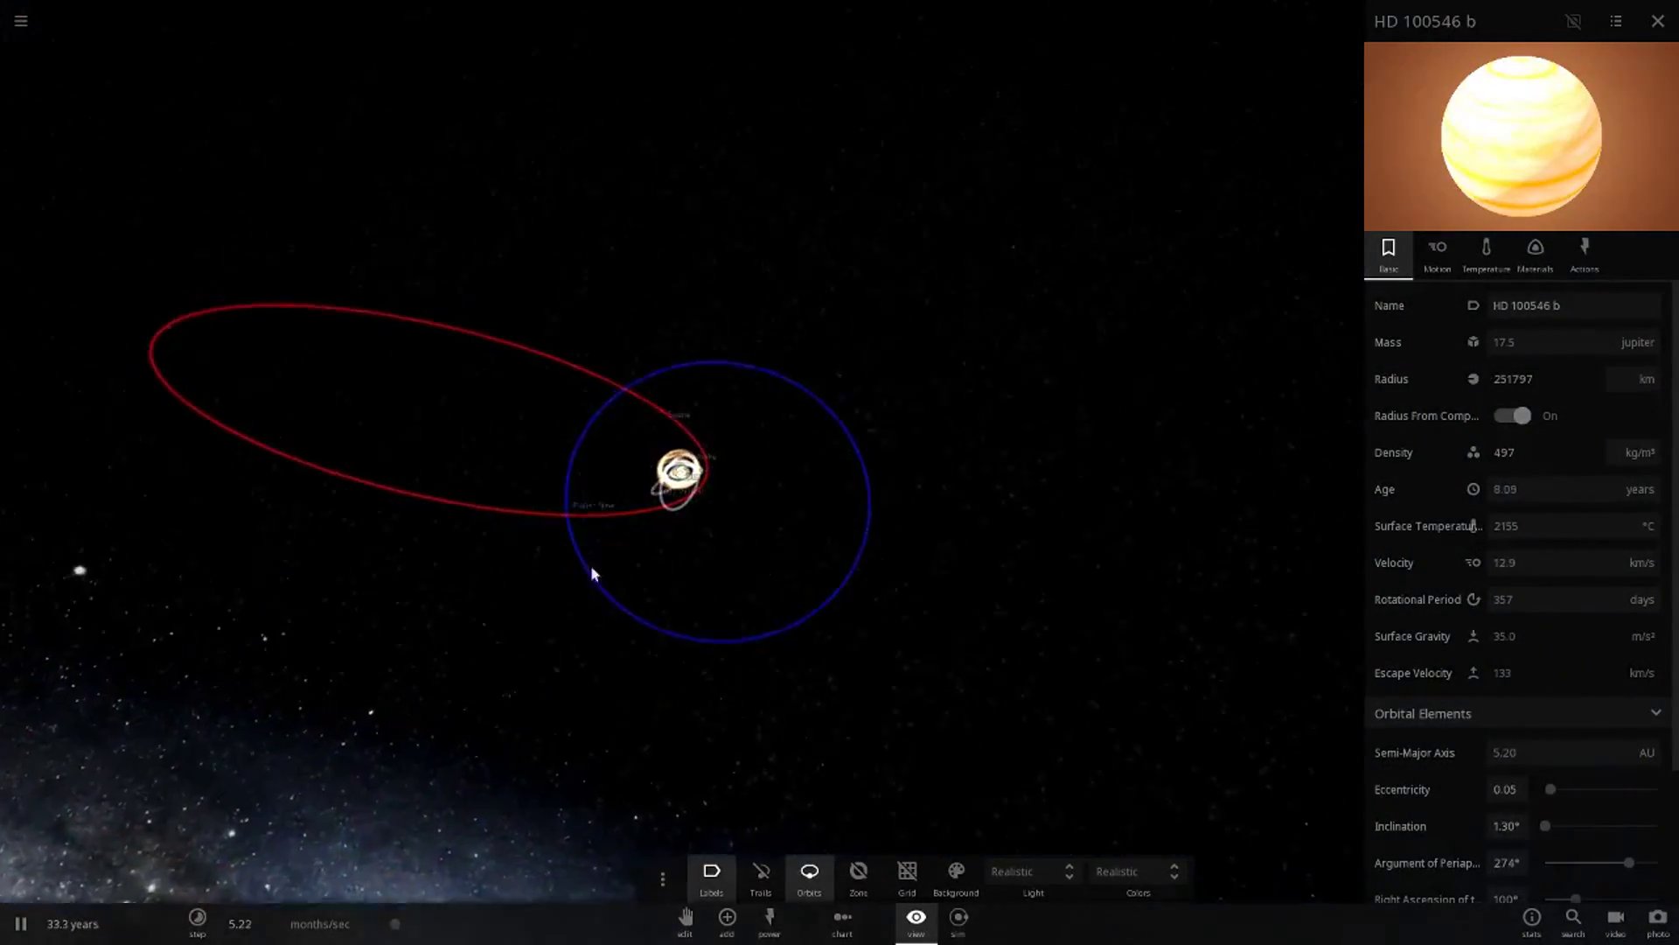
drag(823, 513, 675, 405)
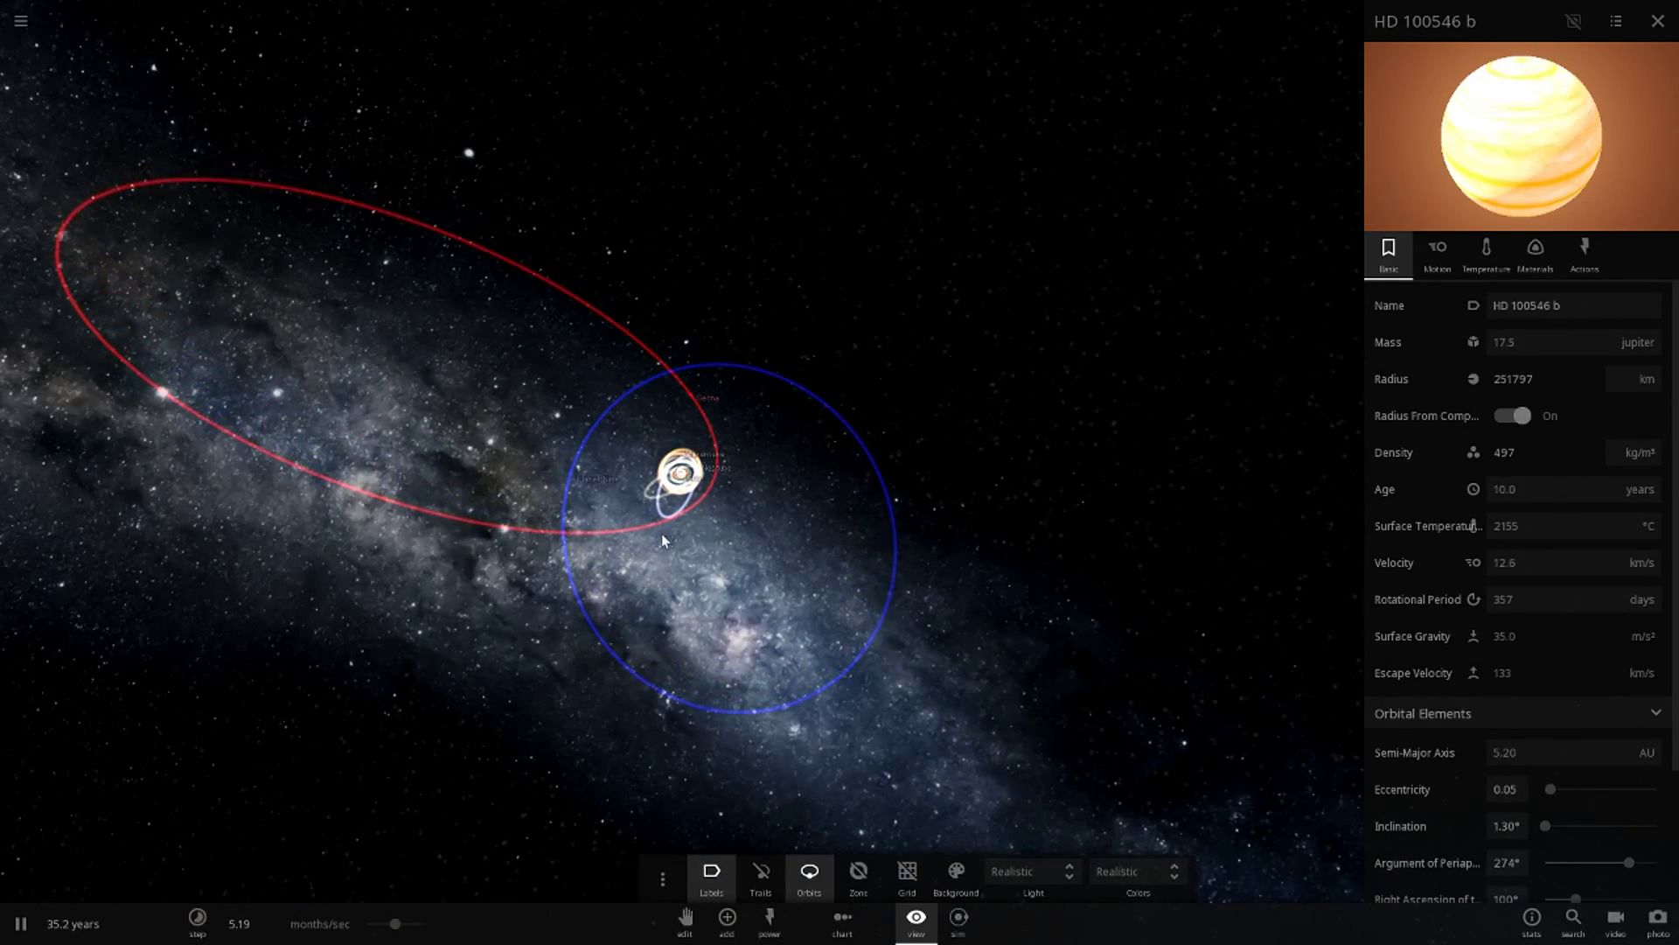
scroll(647, 577, up, 3)
drag(668, 695, 806, 570)
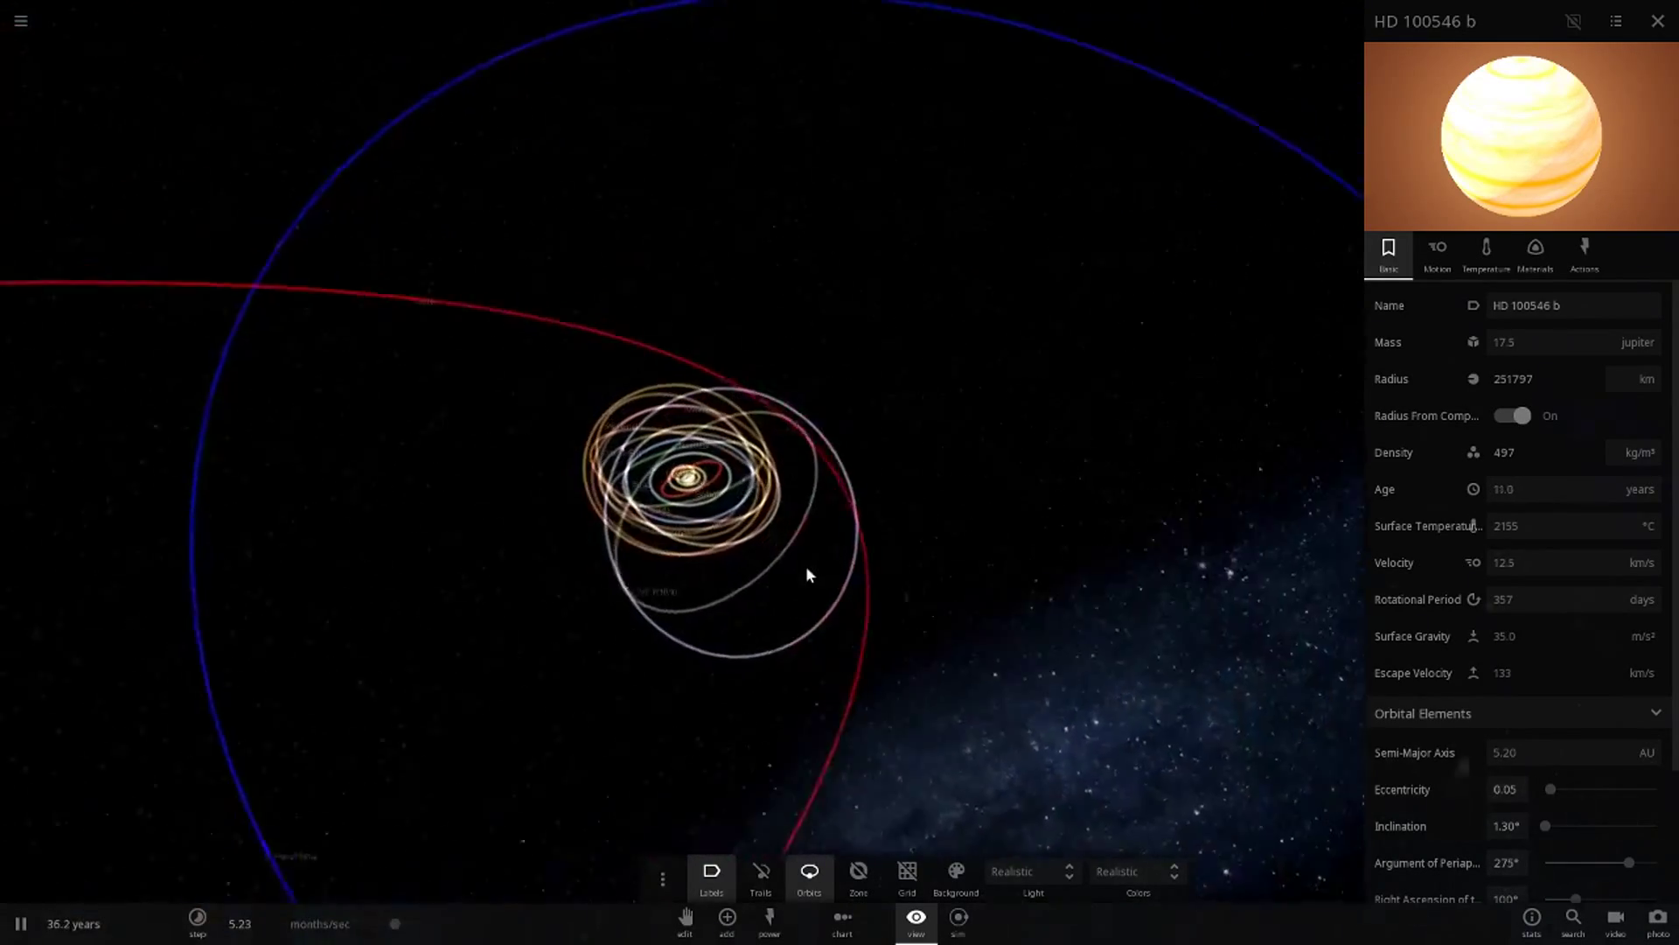
scroll(788, 595, up, 3)
drag(806, 779, 712, 659)
scroll(712, 659, up, 3)
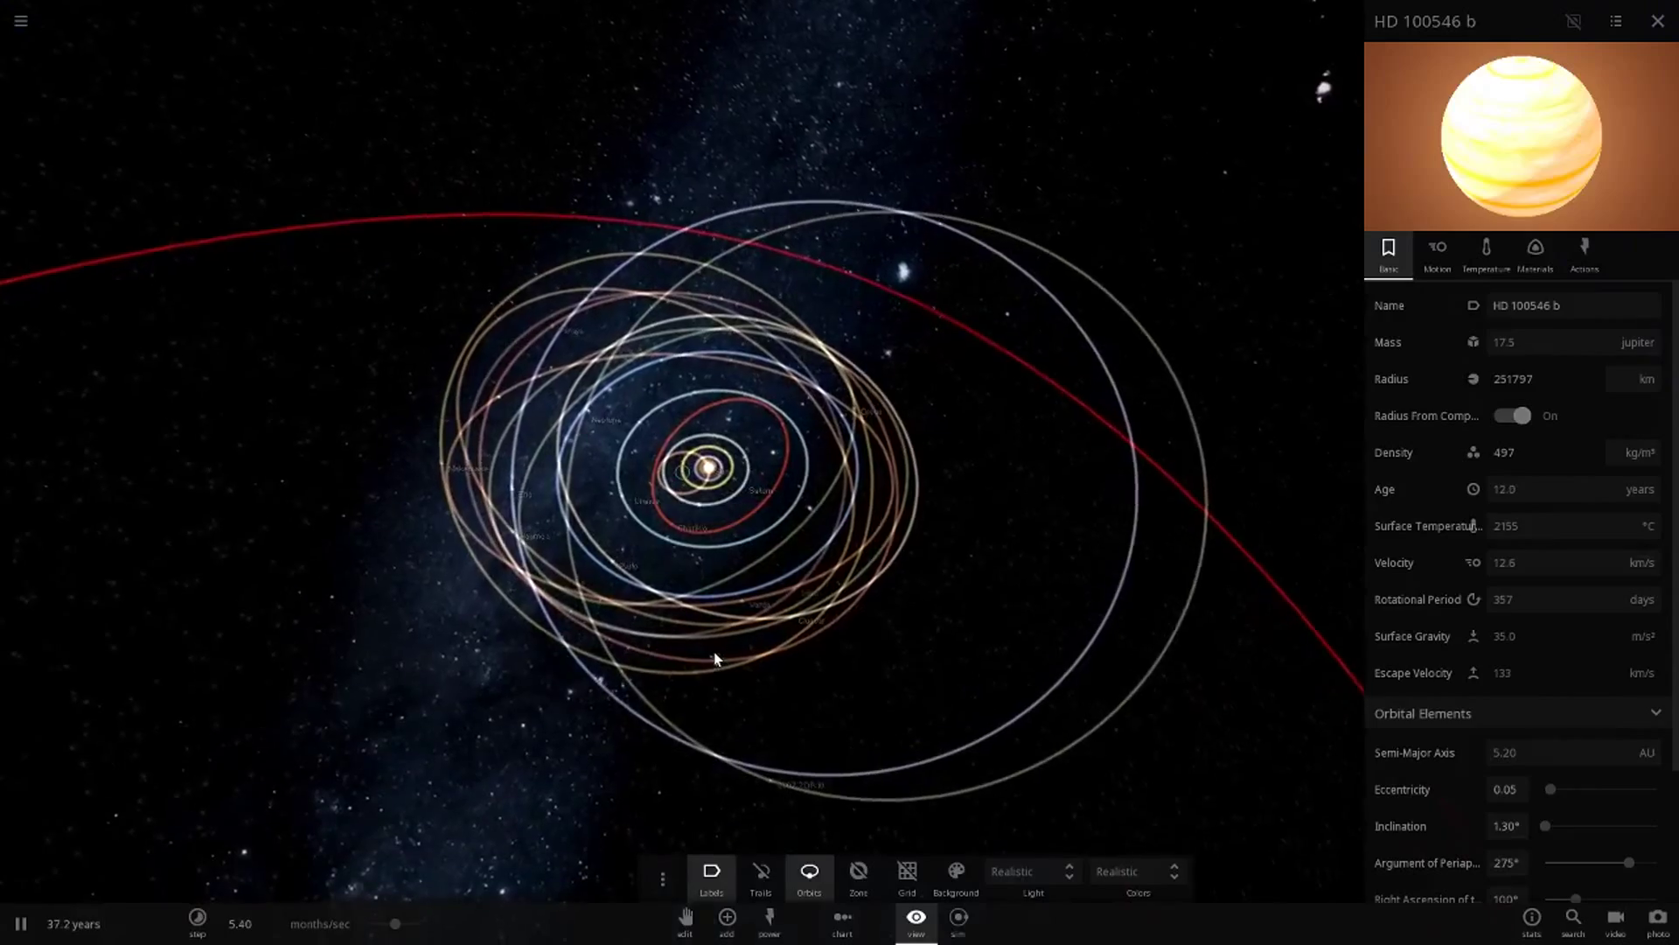
Step: Raise the simulation speed to about 7 years per second and inspect the evolving orbits
click(424, 922)
drag(510, 940, 514, 936)
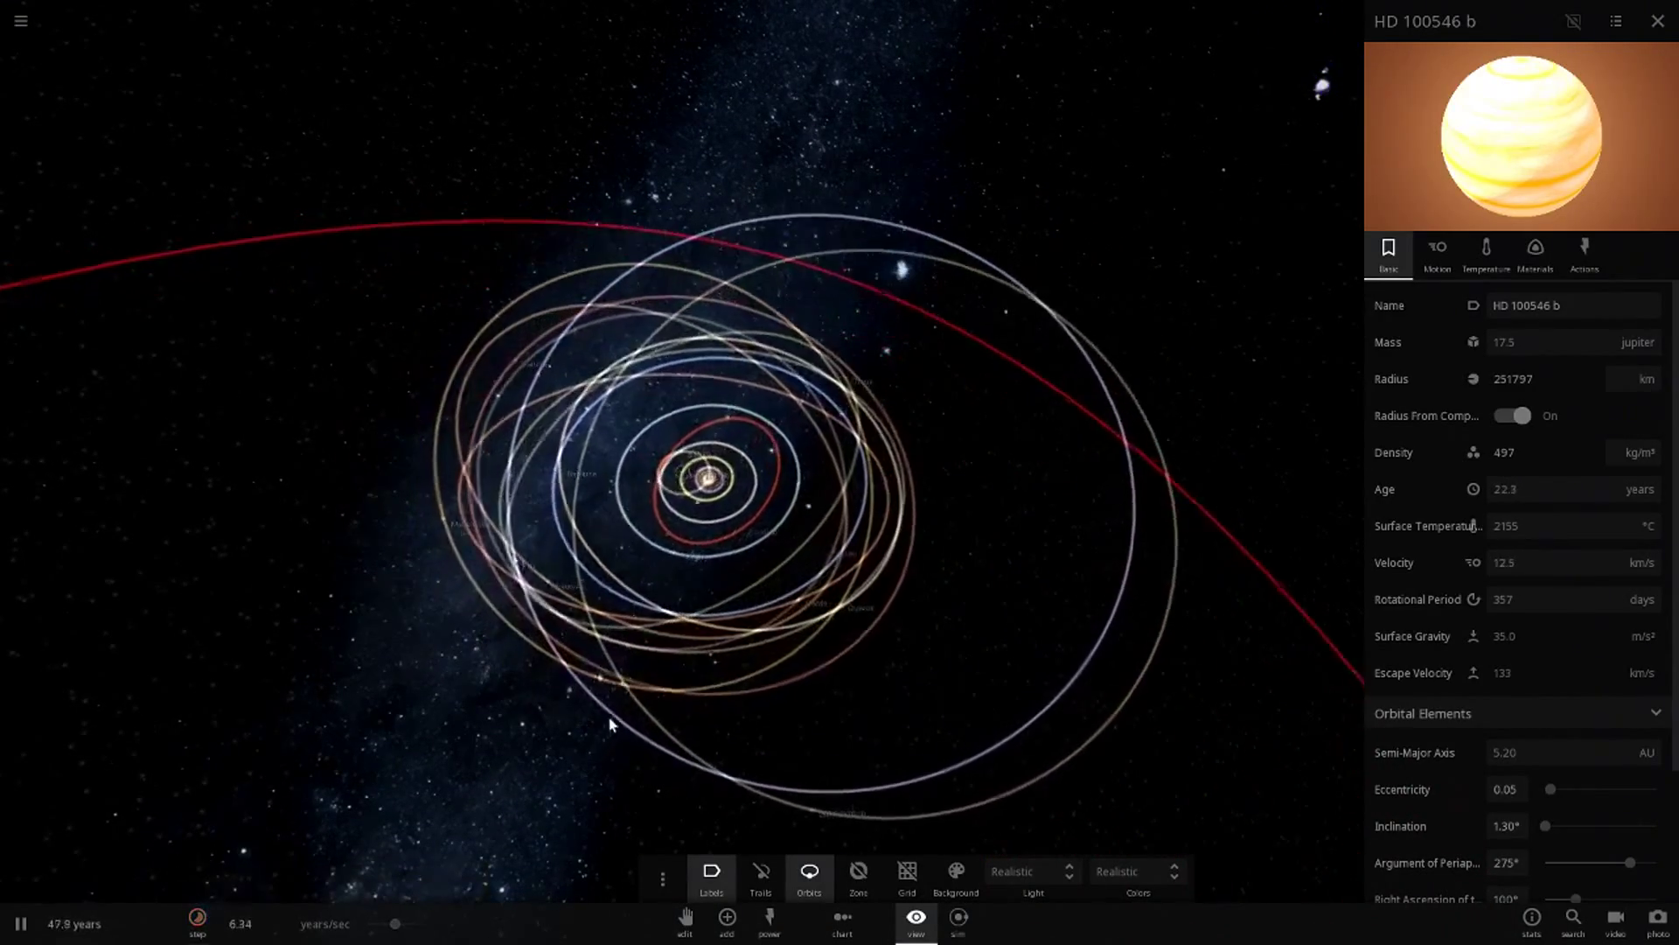
scroll(794, 669, down, 5)
drag(795, 669, 664, 723)
scroll(664, 724, up, 7)
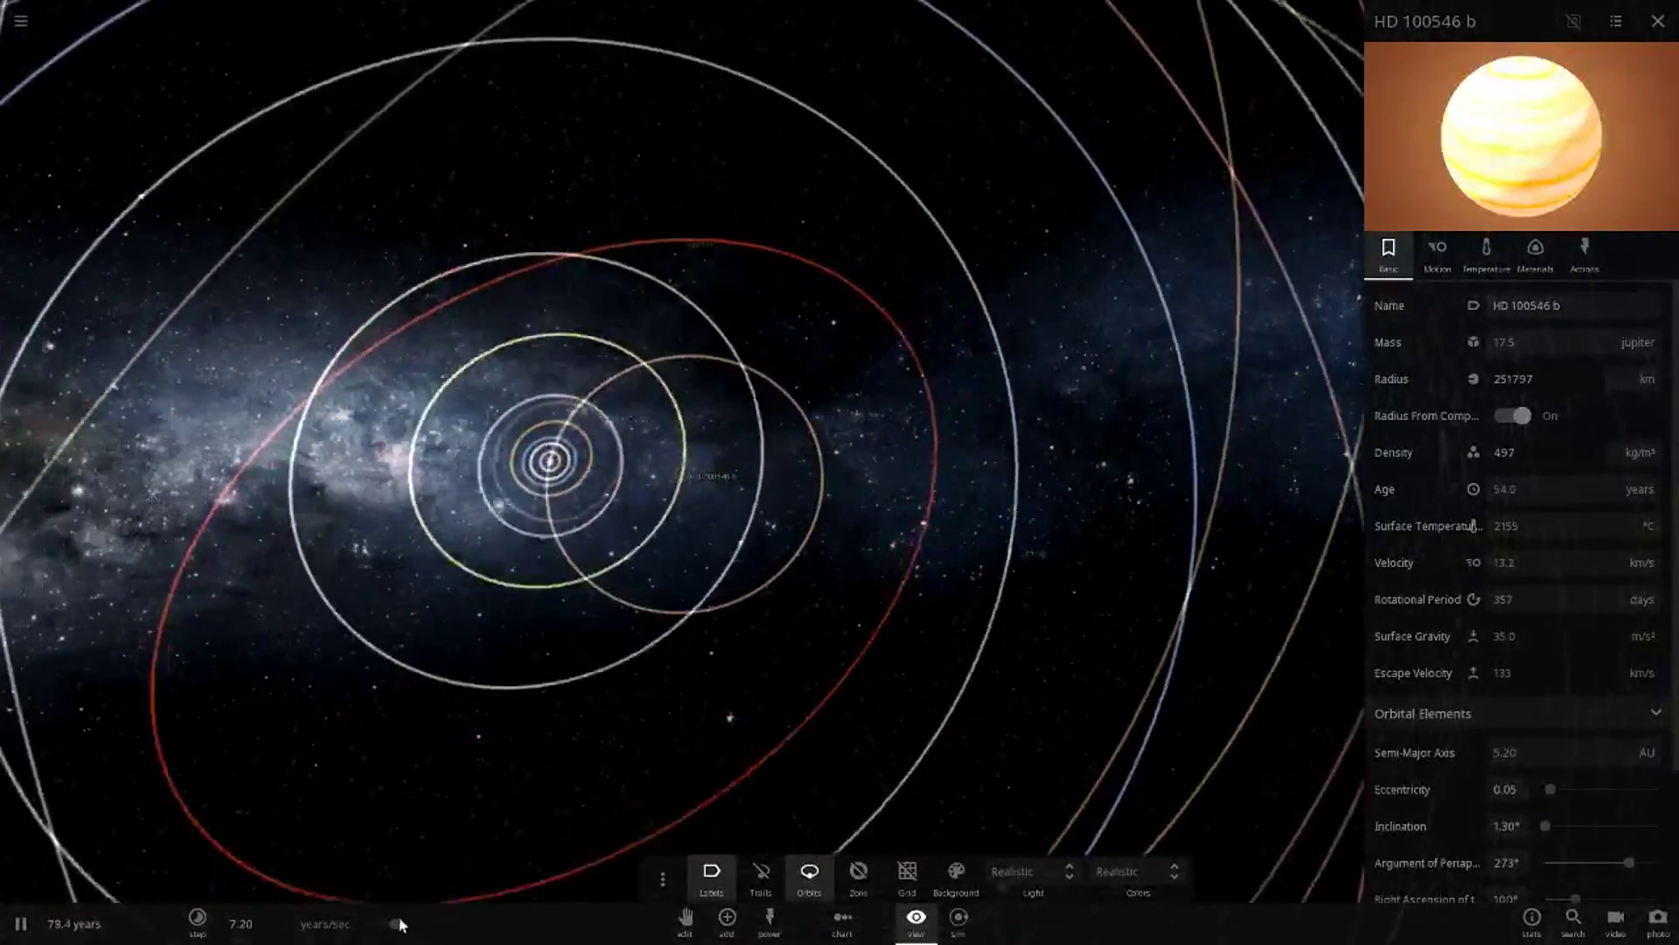
Step: Slow the simulation to about 1.14 years per second and examine the orbits around the Sun and HD 100546 b
click(369, 925)
scroll(574, 717, up, 4)
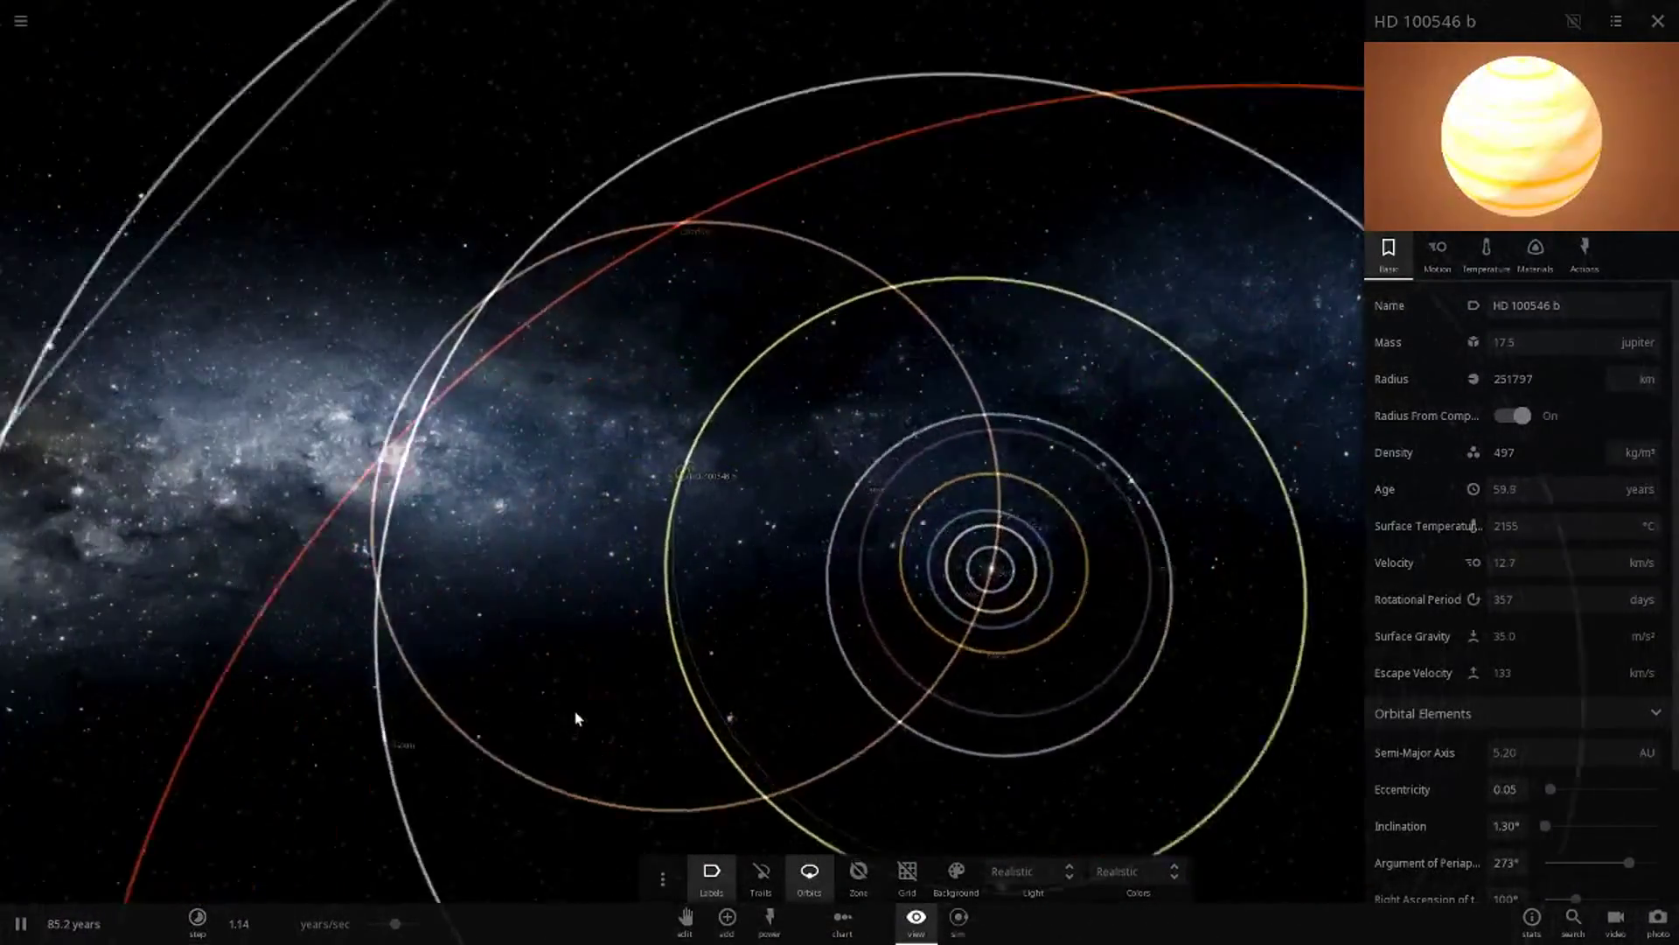
mouse_move(574, 711)
mouse_down()
mouse_move(568, 686)
mouse_move(512, 706)
mouse_move(580, 694)
mouse_up()
scroll(512, 707, down, 5)
scroll(581, 694, down, 3)
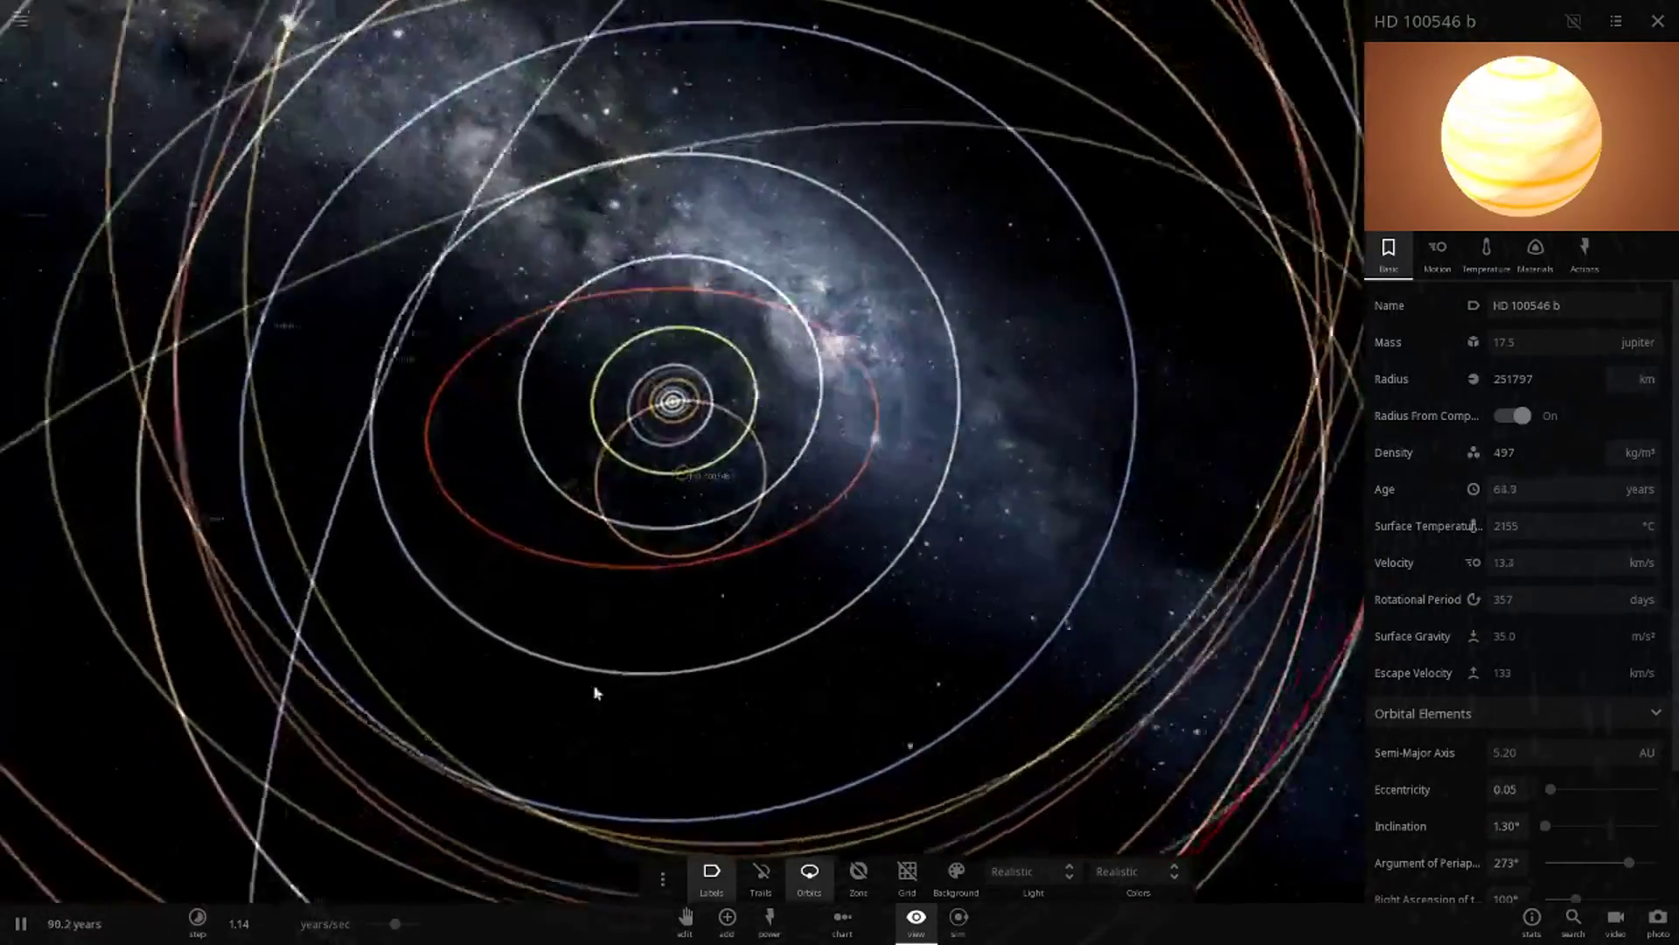
drag(594, 692, 730, 658)
scroll(729, 657, up, 3)
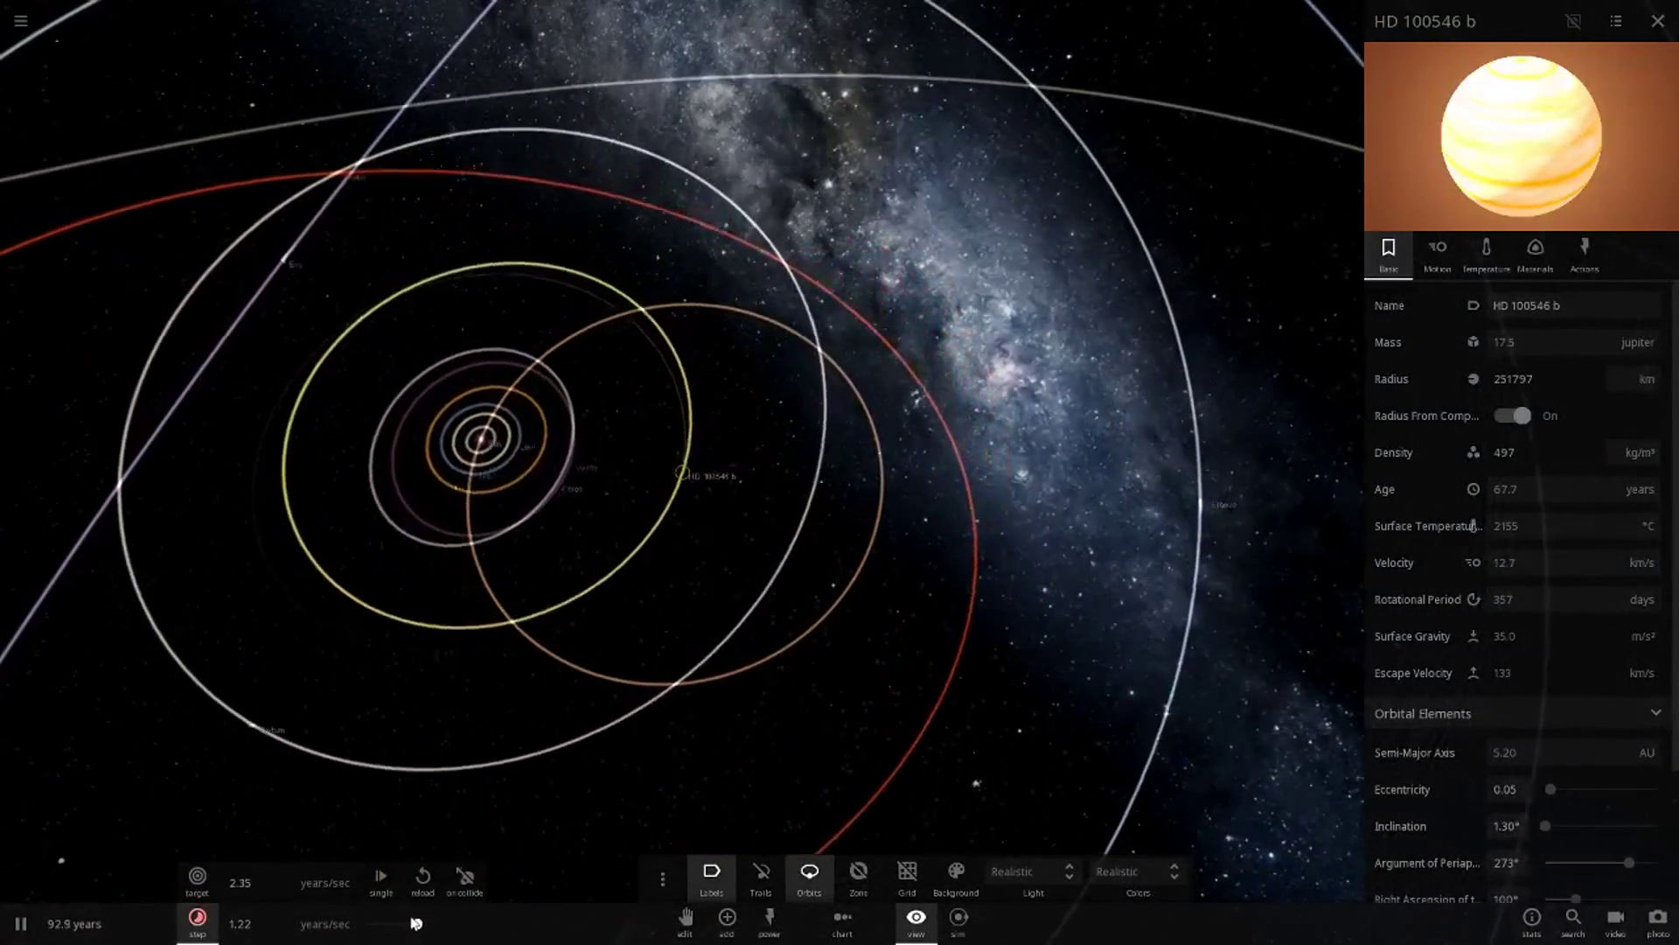
Step: Raise the simulation speed to about 2.5 years per second and select Earth to inspect the inner planets' orbits
click(754, 645)
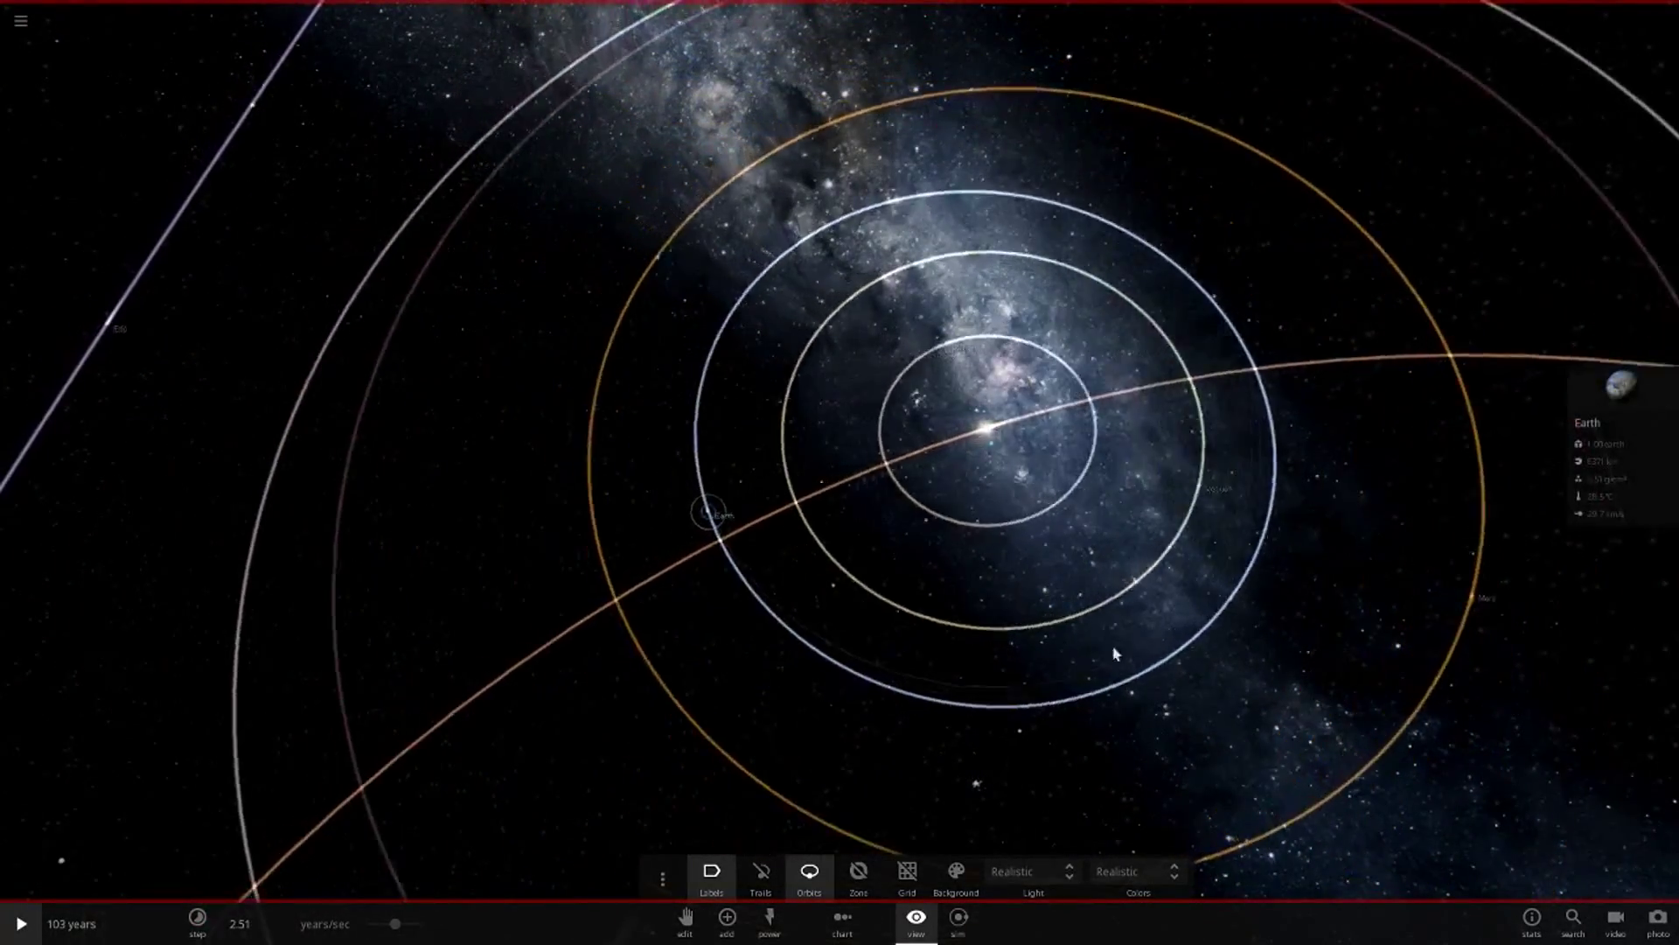
click(198, 917)
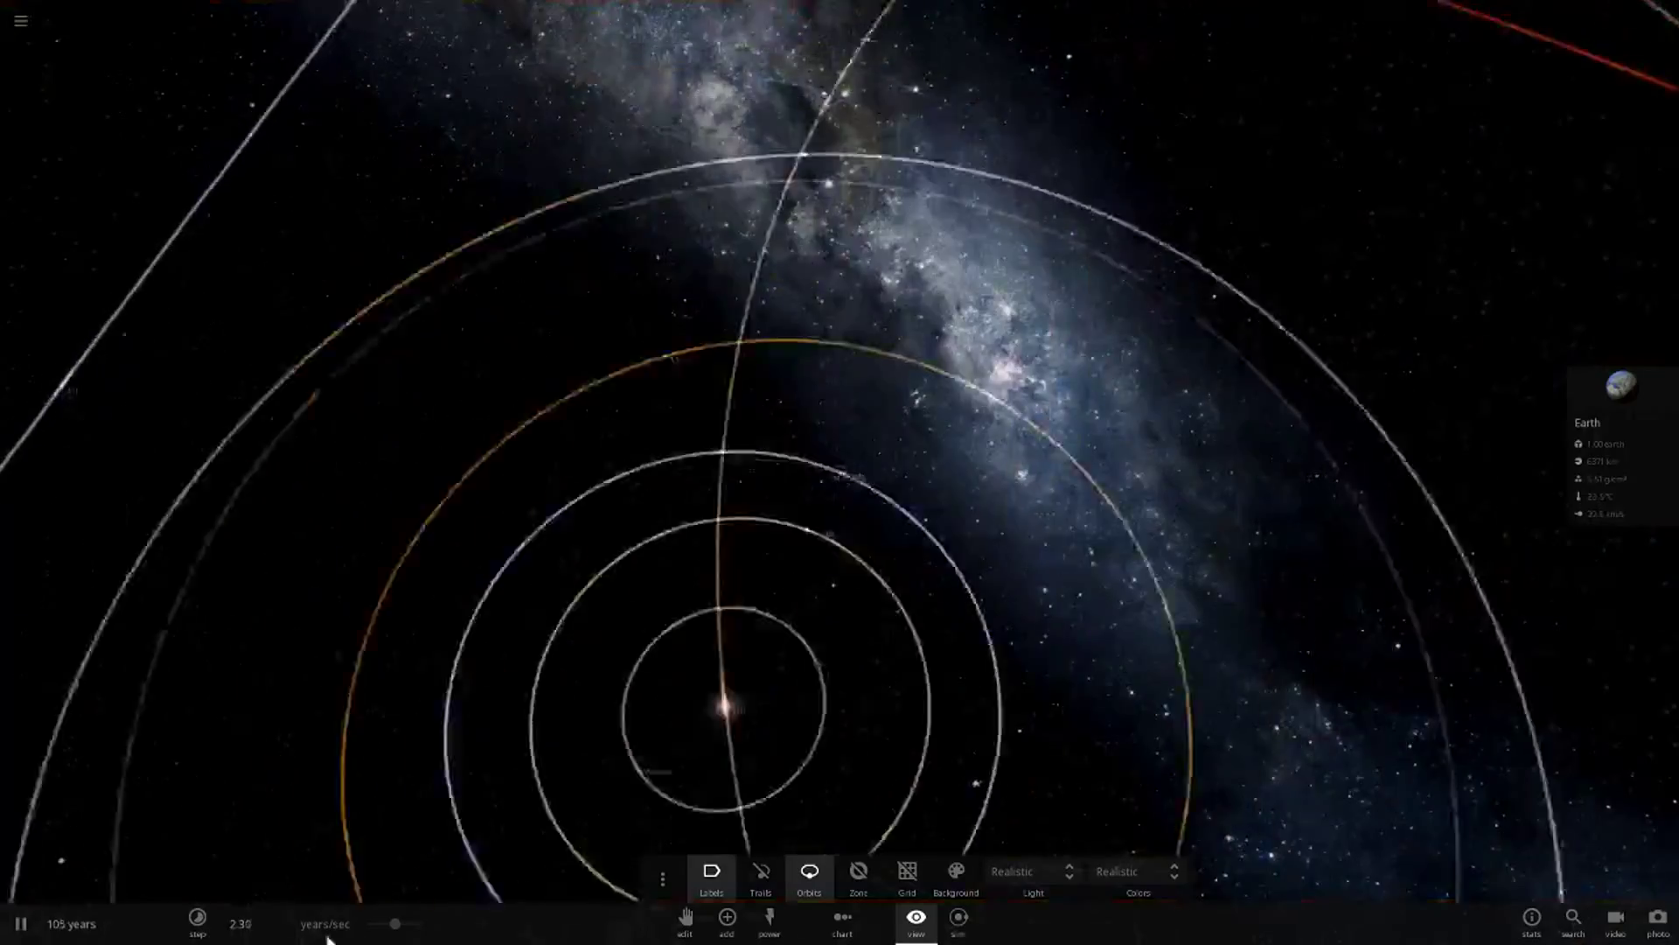
scroll(884, 559, down, 10)
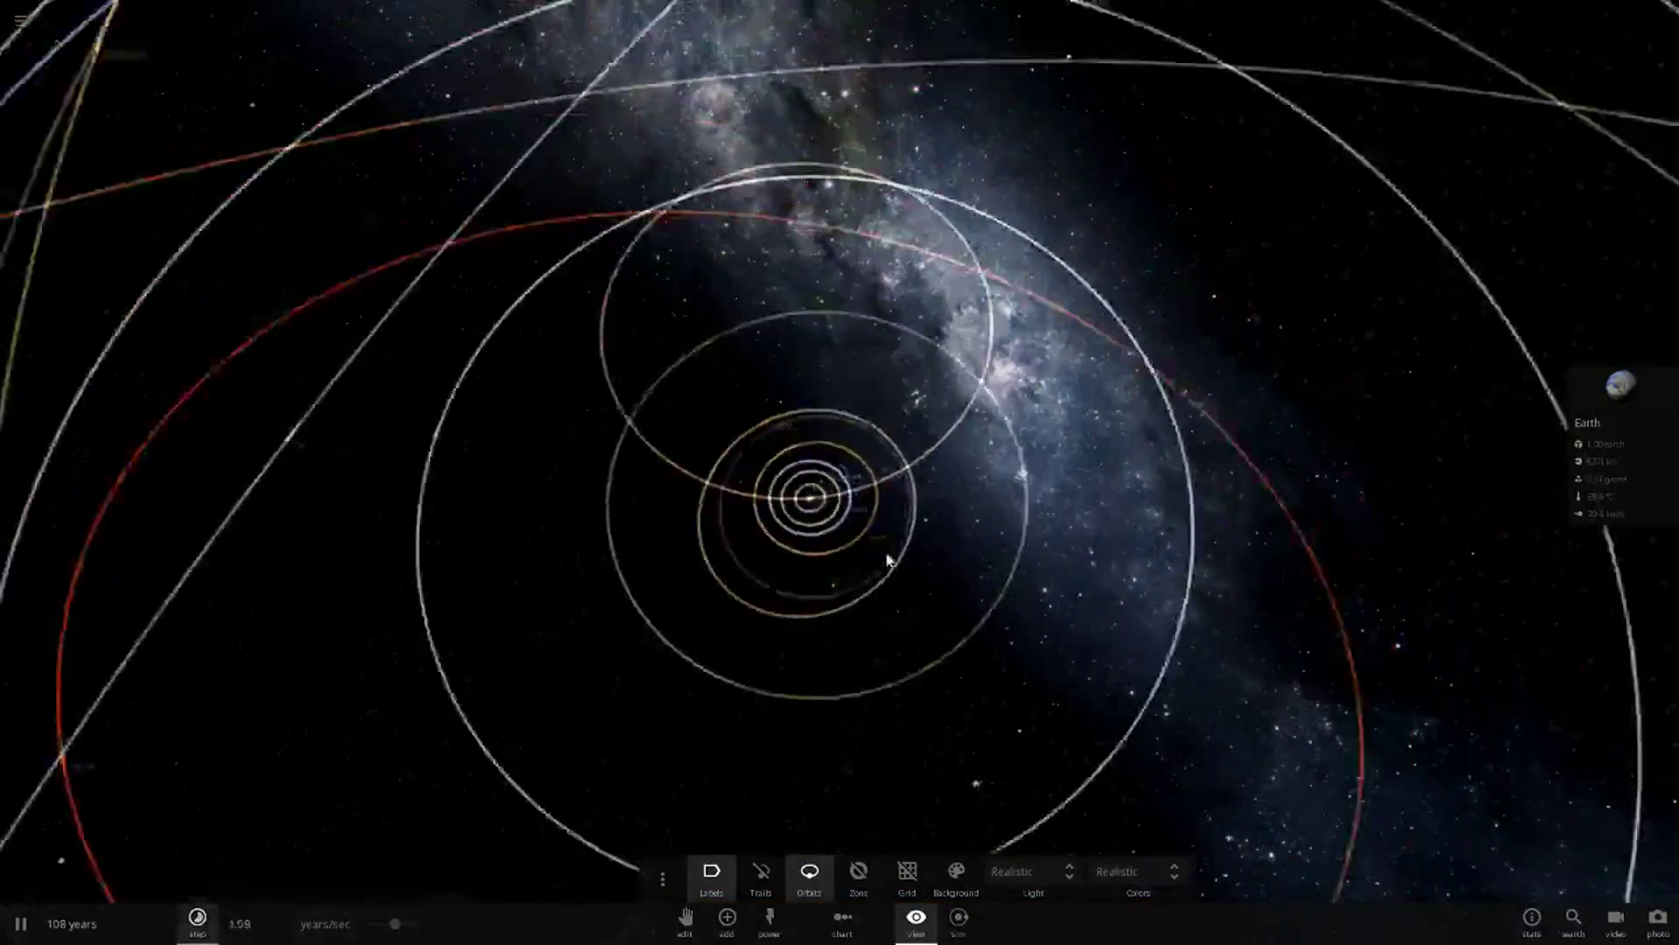
Step: Slow the simulation to about 5.5 months per second and select Saturn to examine its orbit
click(784, 307)
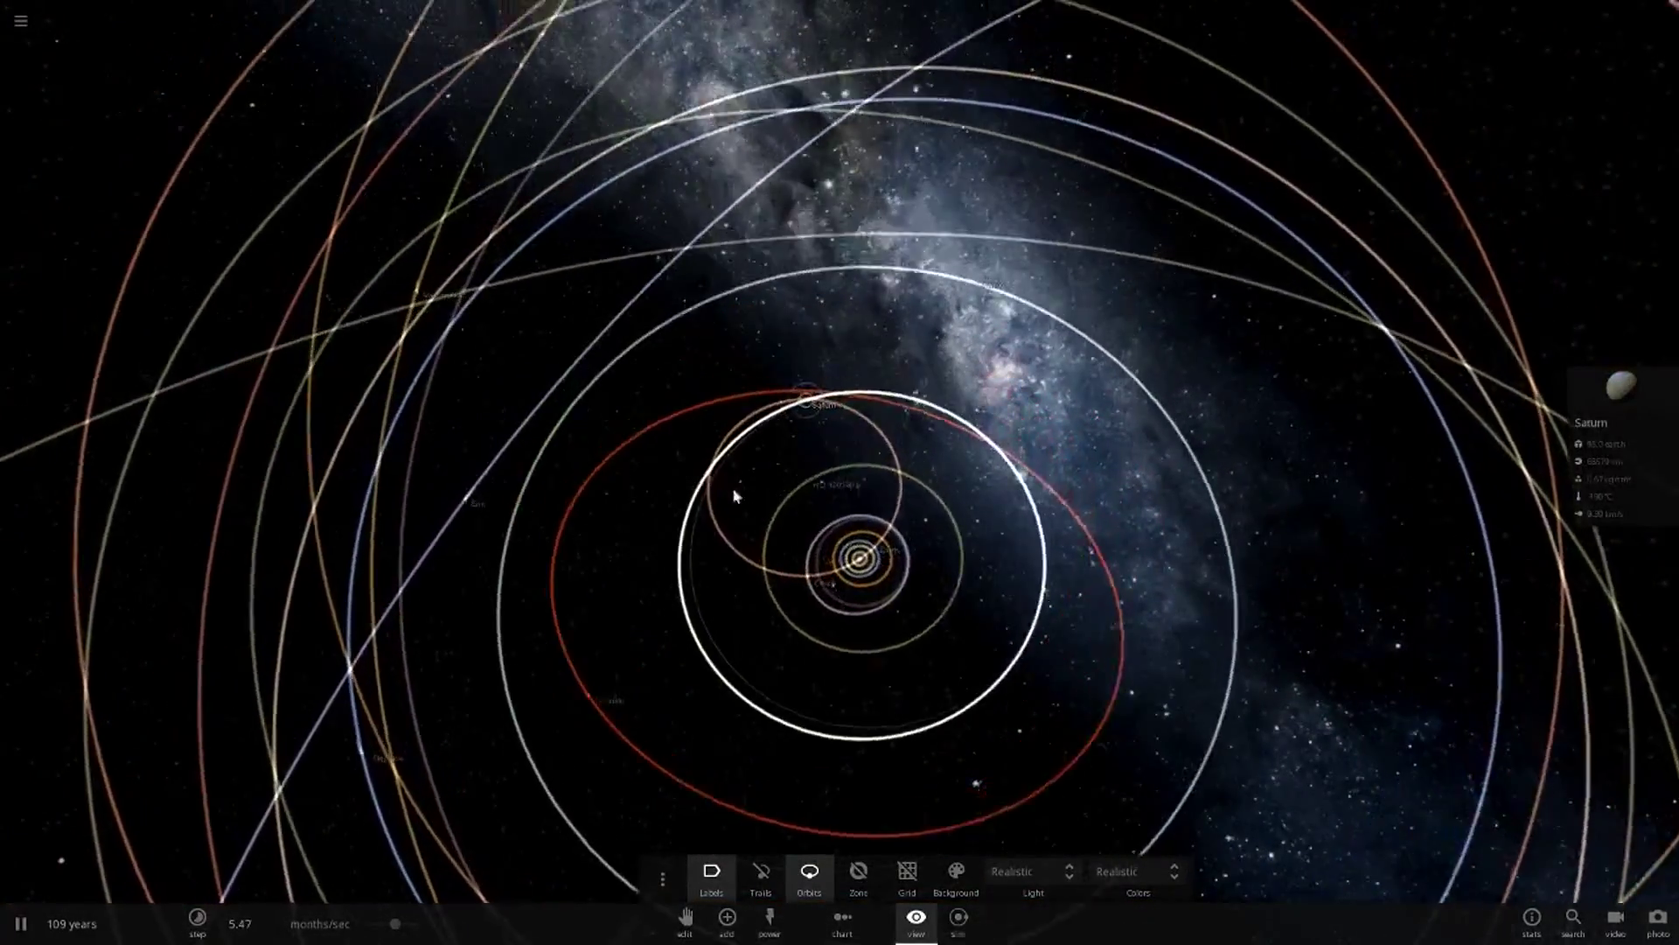
drag(735, 495, 423, 460)
drag(945, 573, 743, 600)
scroll(744, 600, up, 5)
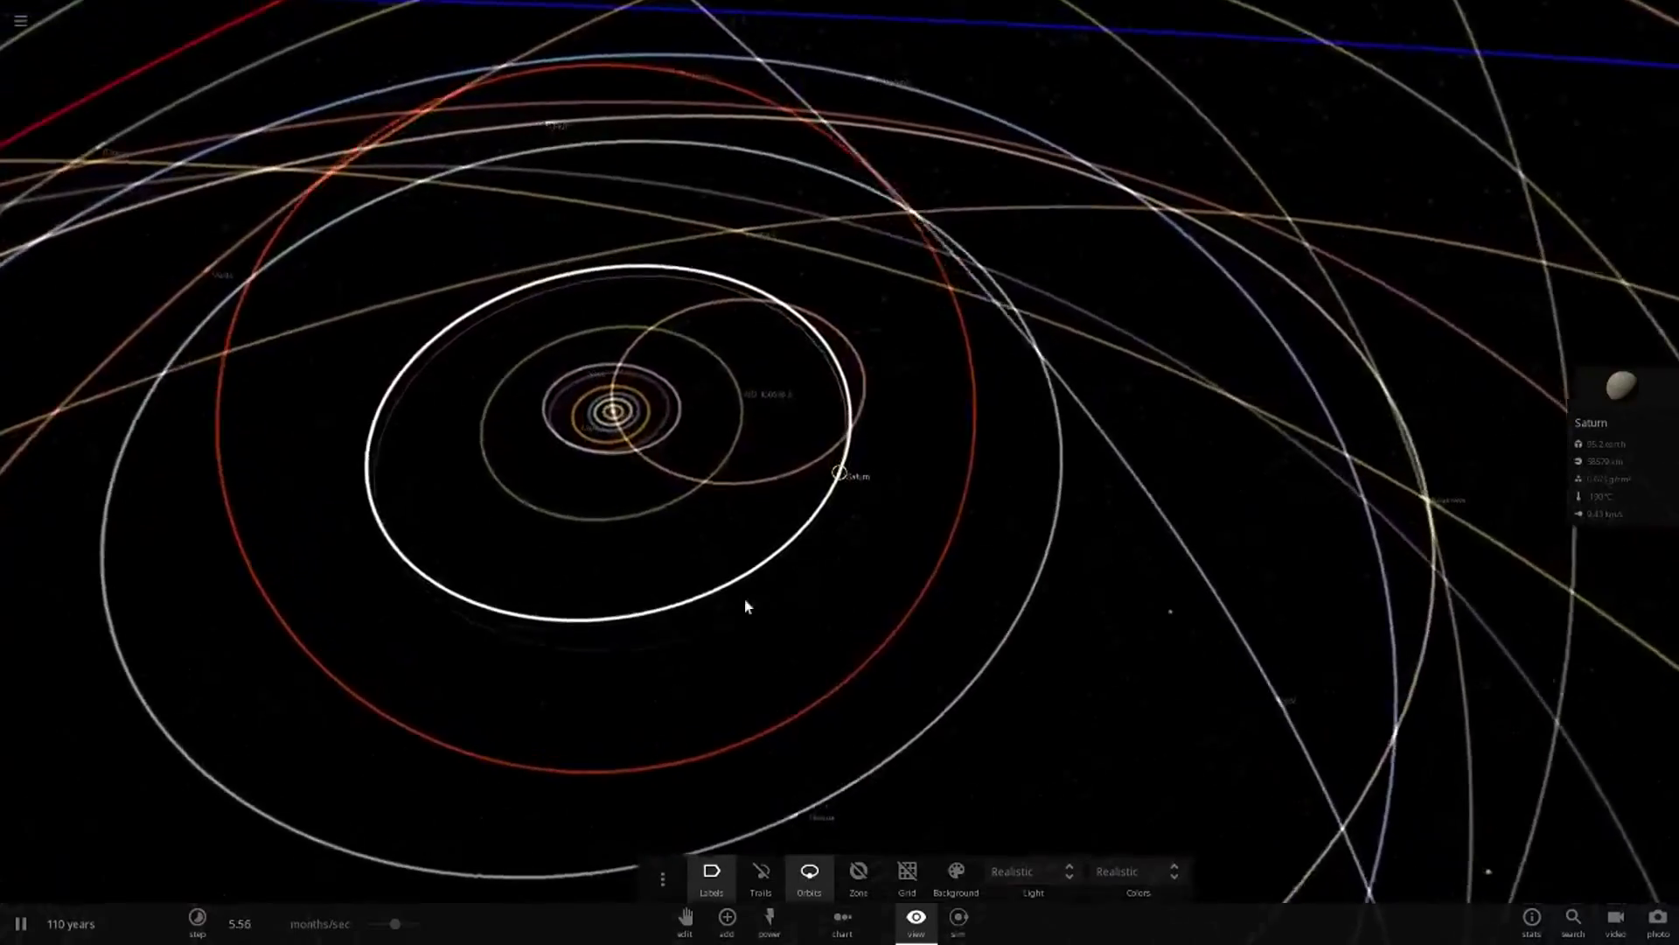
Step: Speed the simulation up to about 38 years per second and select the Sun
mouse_move(394, 925)
mouse_down()
mouse_move(480, 924)
mouse_move(425, 923)
mouse_up()
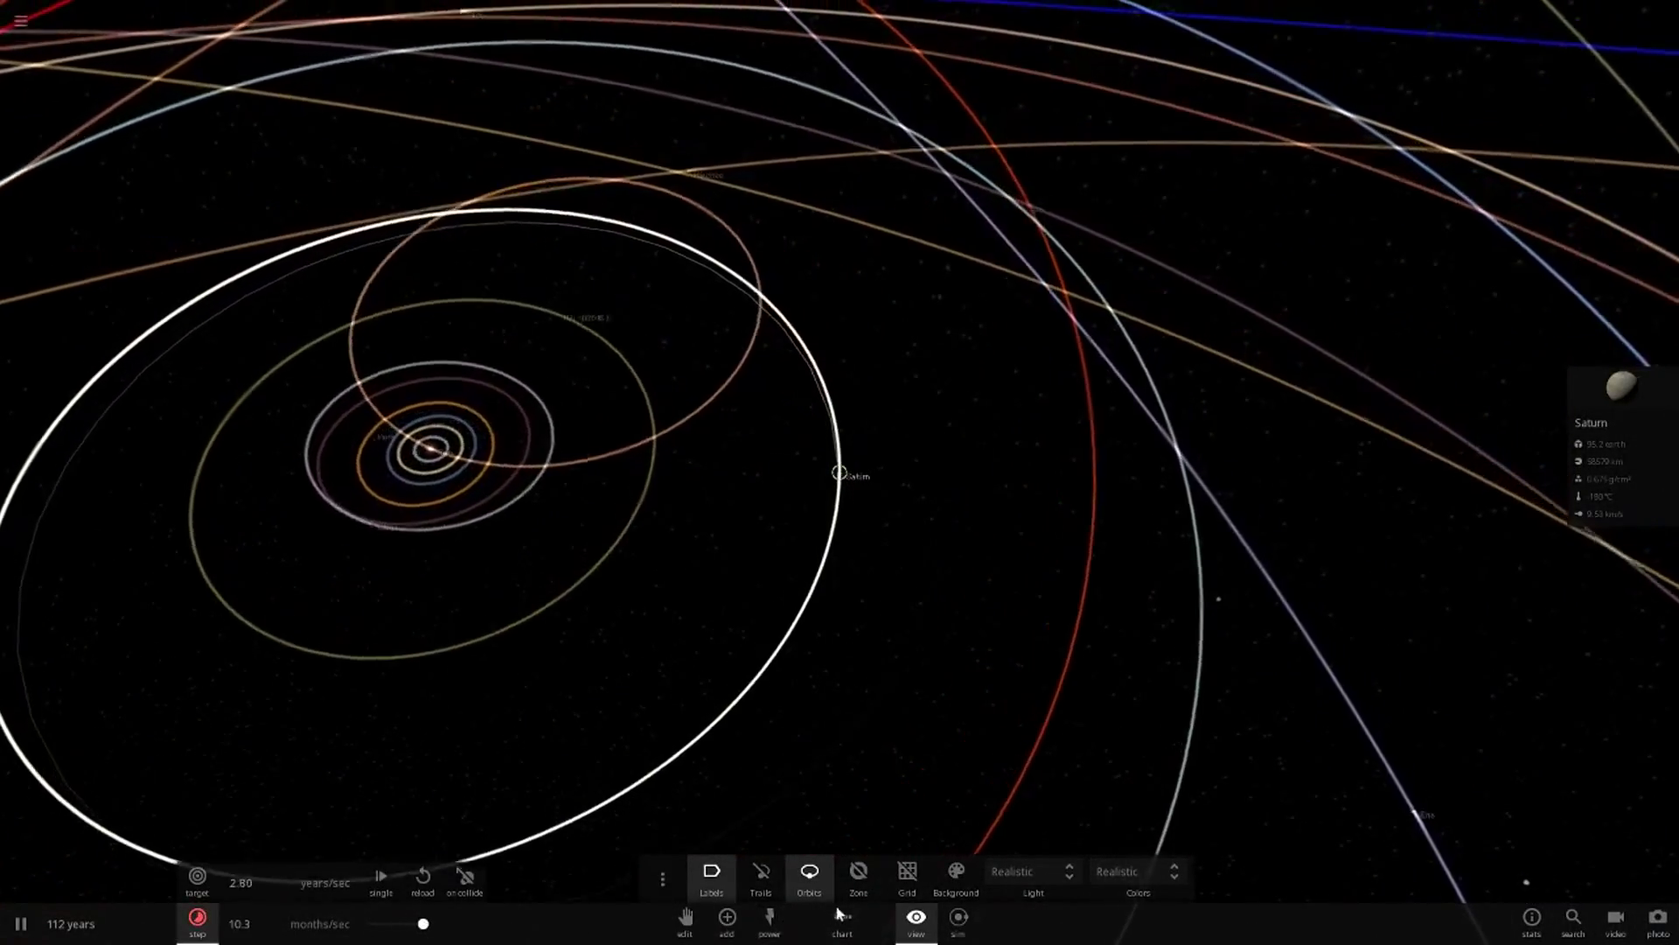
scroll(843, 477, down, 10)
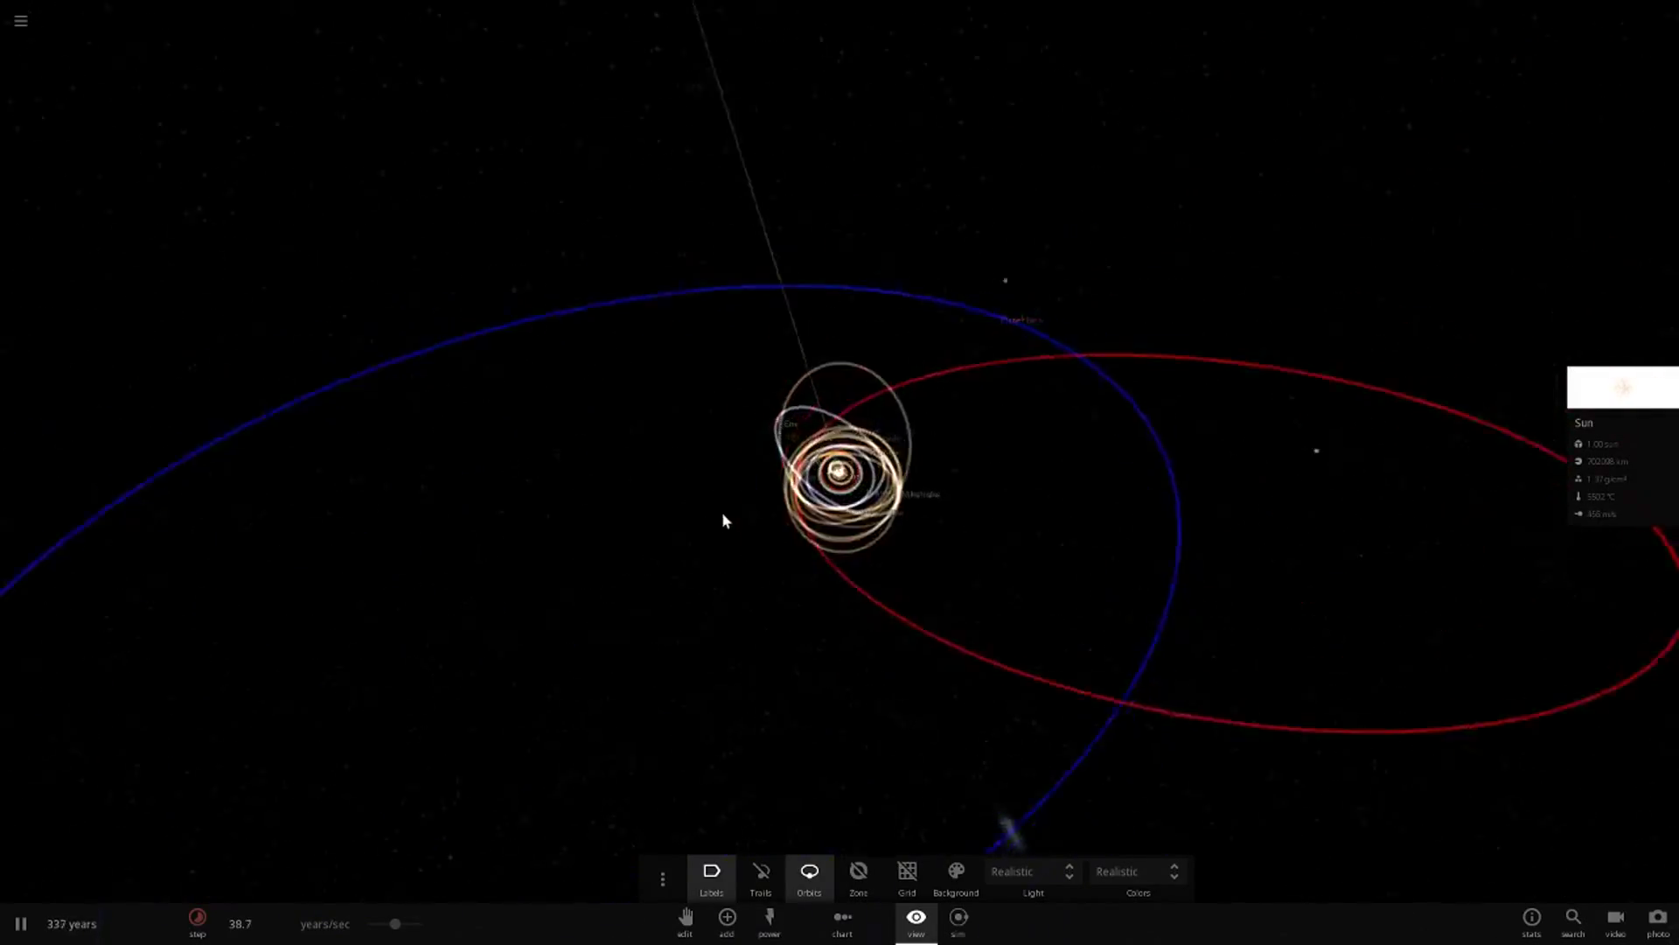
scroll(1061, 563, up, 5)
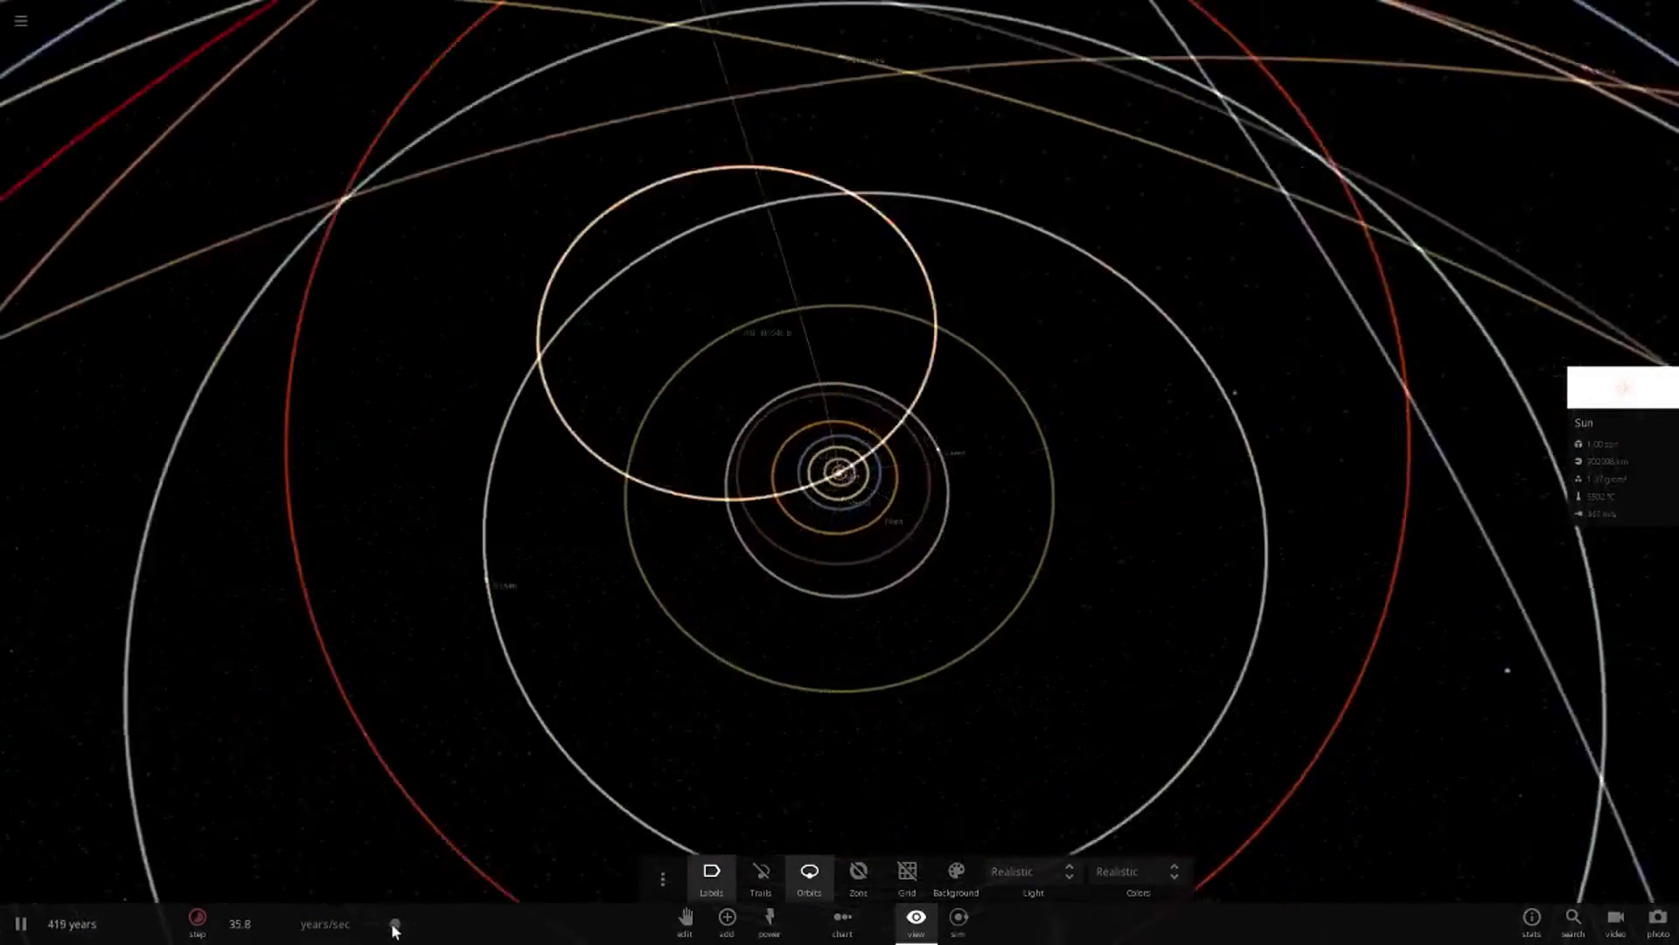
Step: Display trails instead of orbits and examine the paths of the planets and dwarf planets out to Planet Nine
click(769, 881)
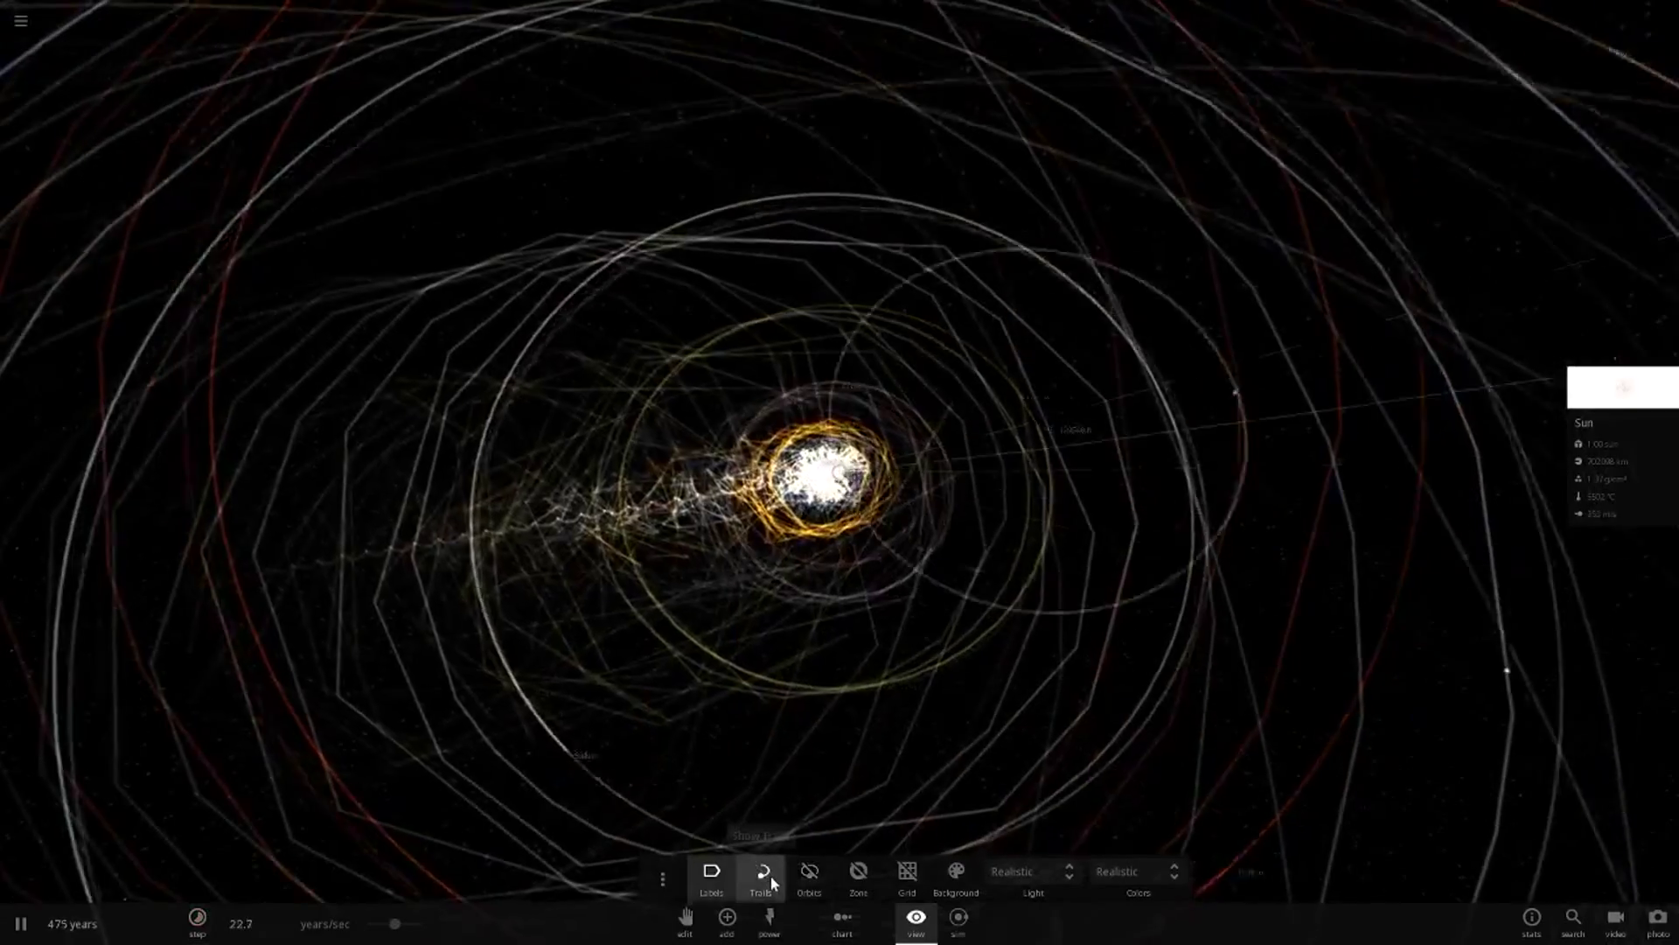
scroll(816, 690, down, 6)
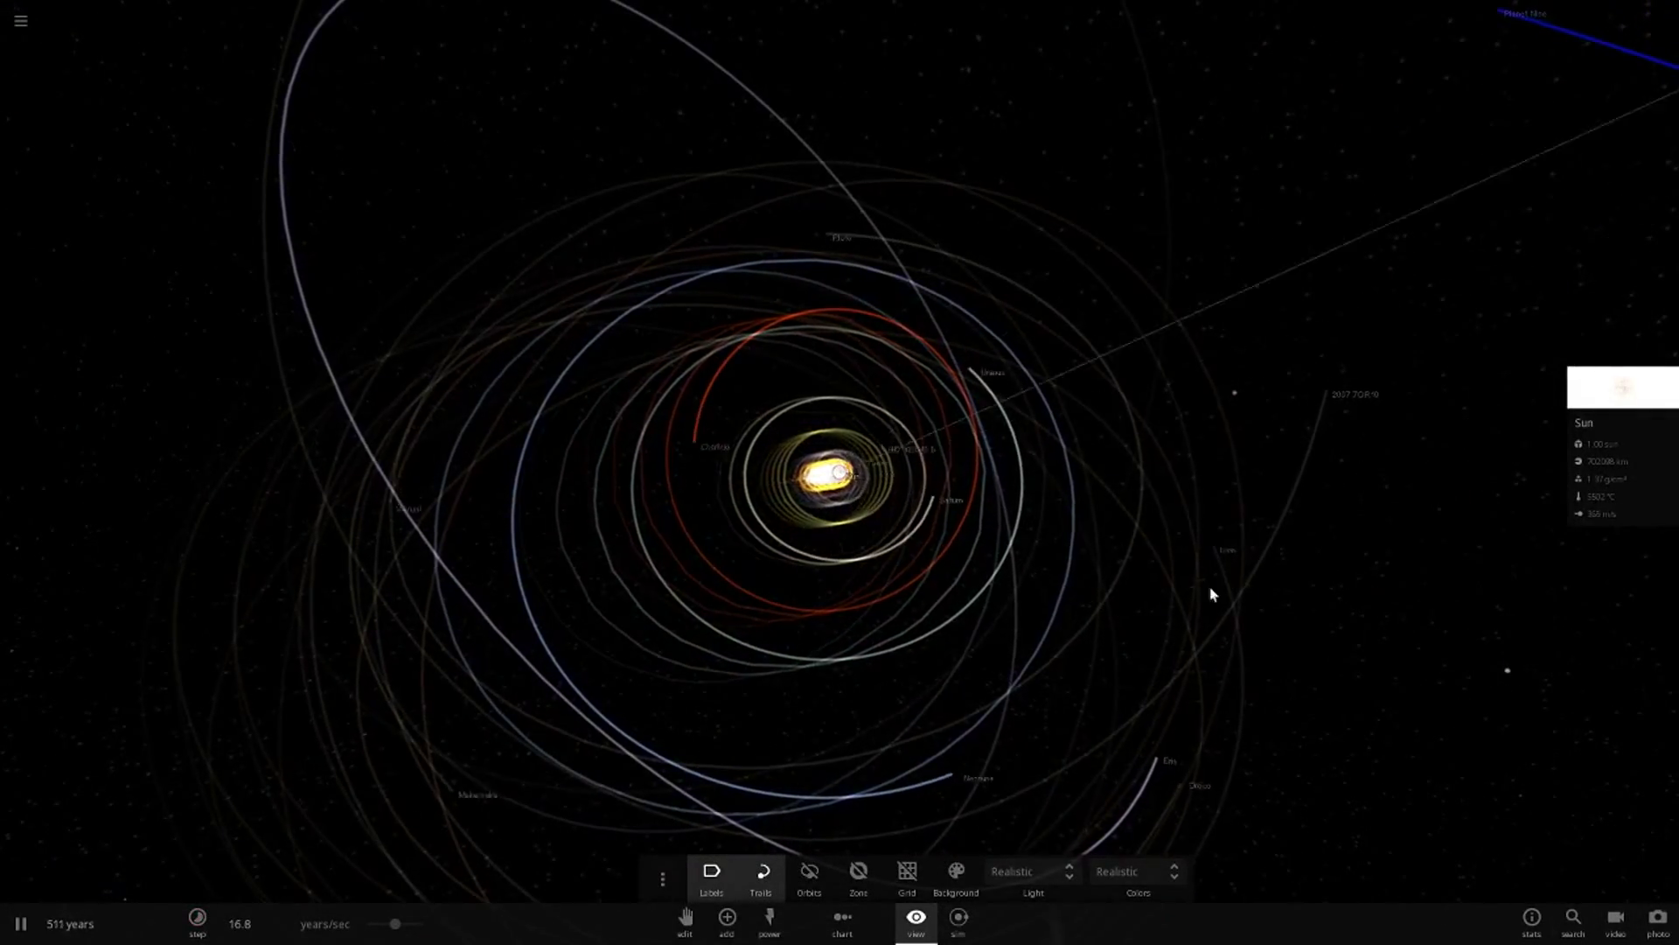
scroll(1213, 596, down, 3)
drag(887, 675, 784, 691)
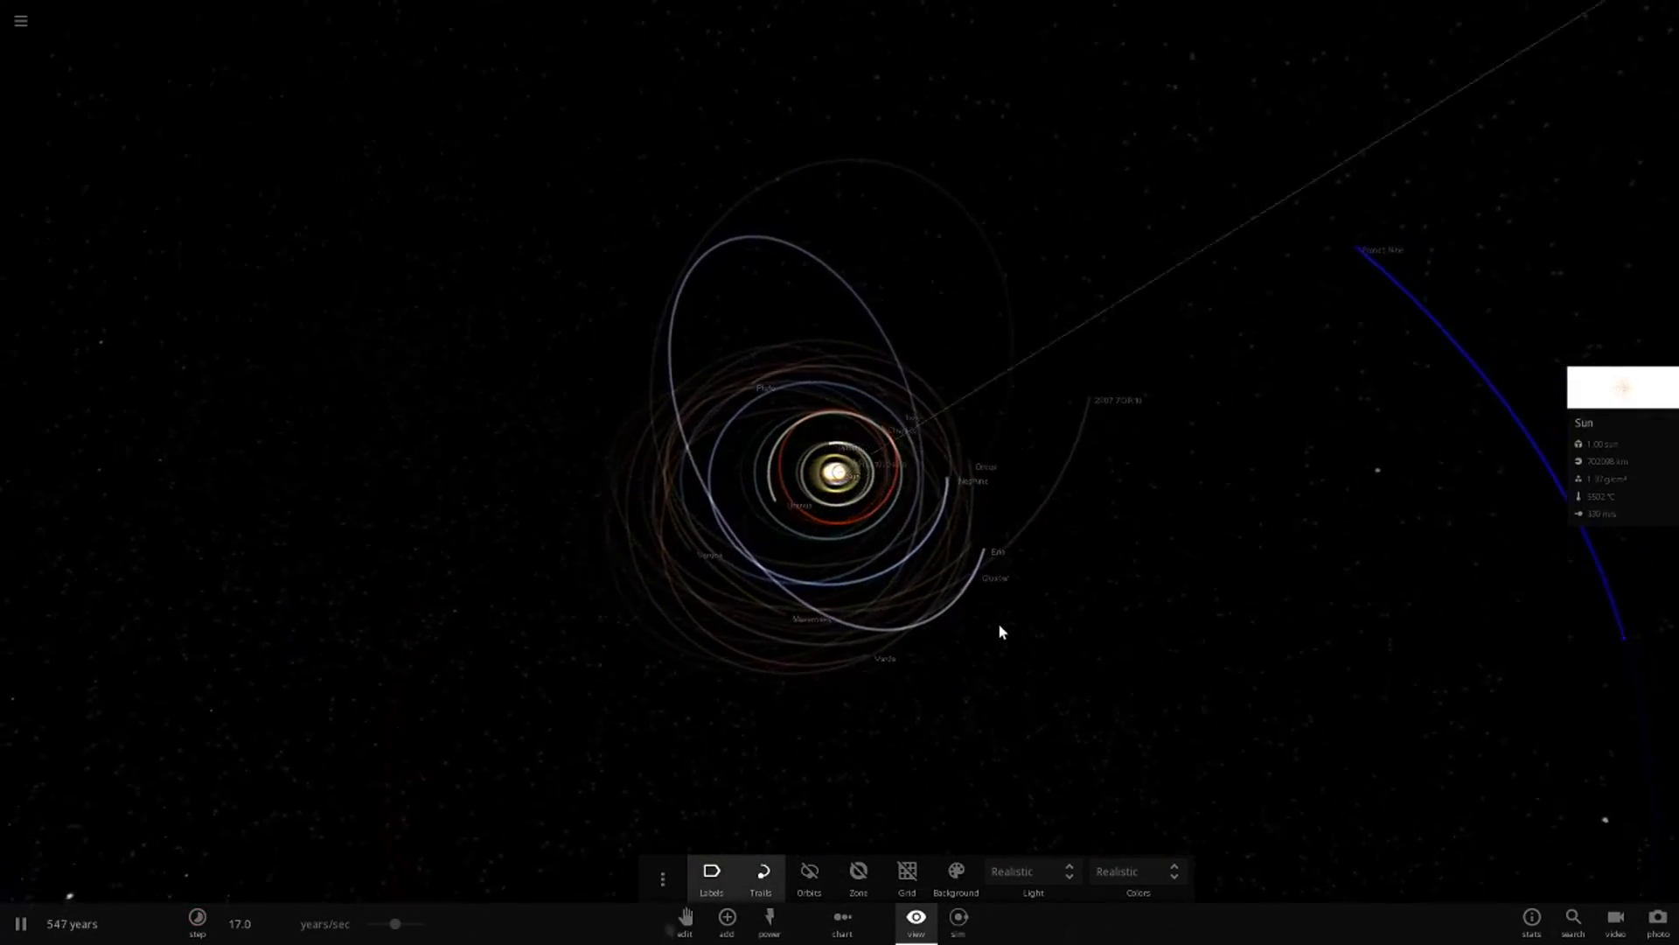
scroll(1006, 617, down, 3)
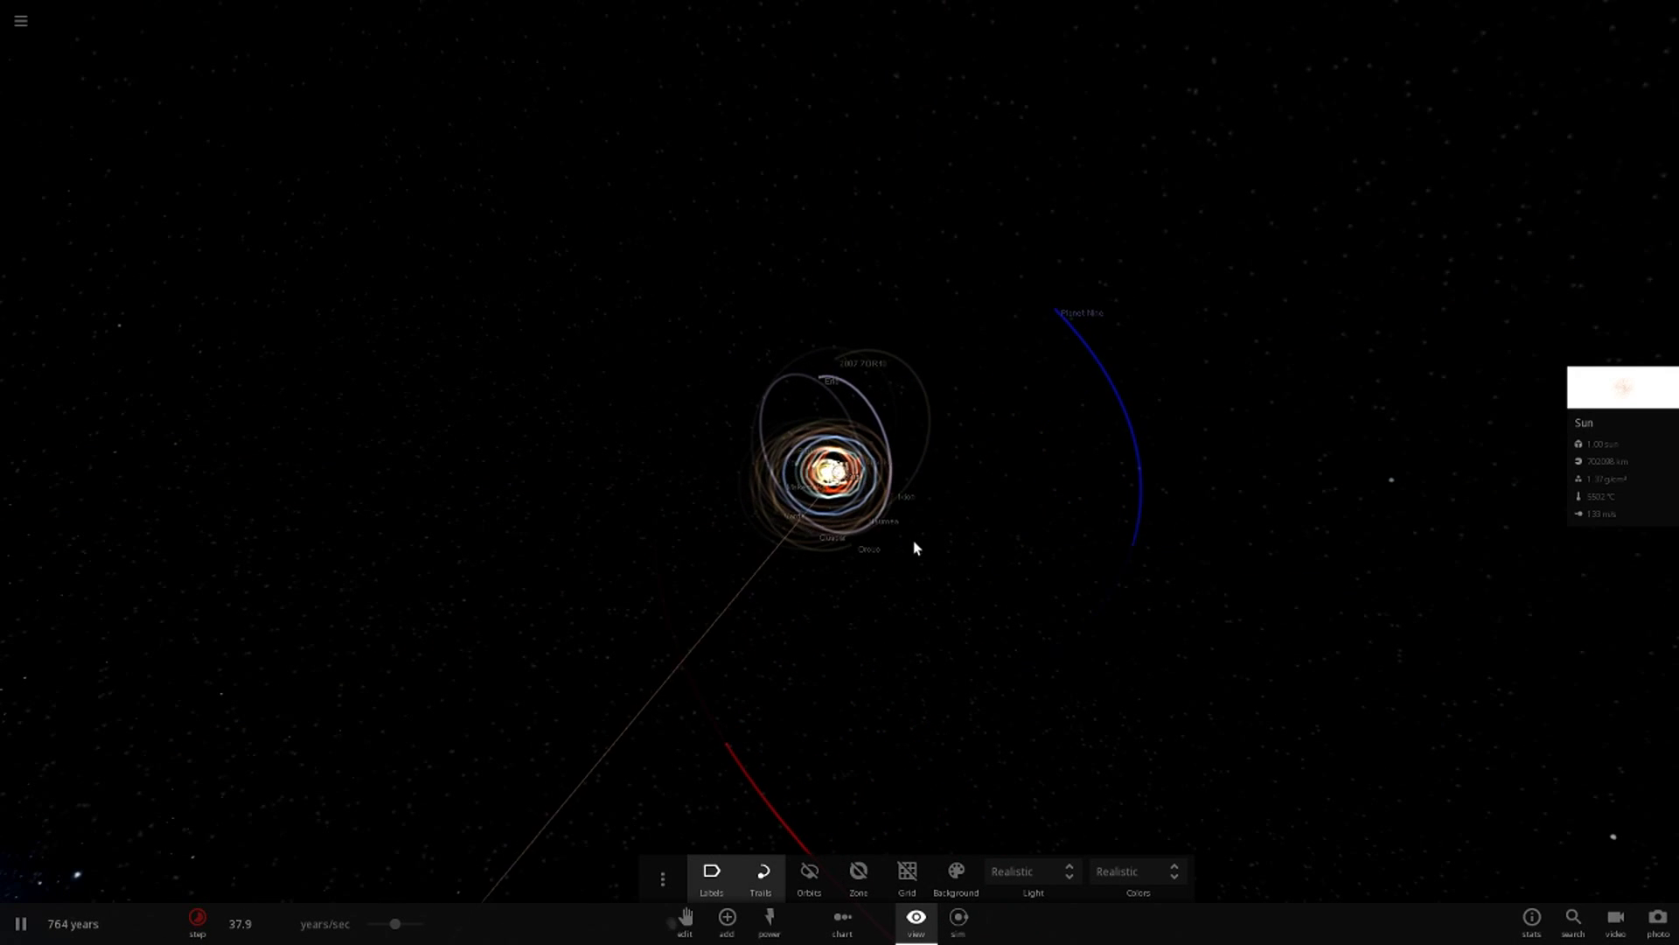
Step: Slow the simulation to about 19 years per second and display orbits instead of trails
scroll(866, 554, up, 10)
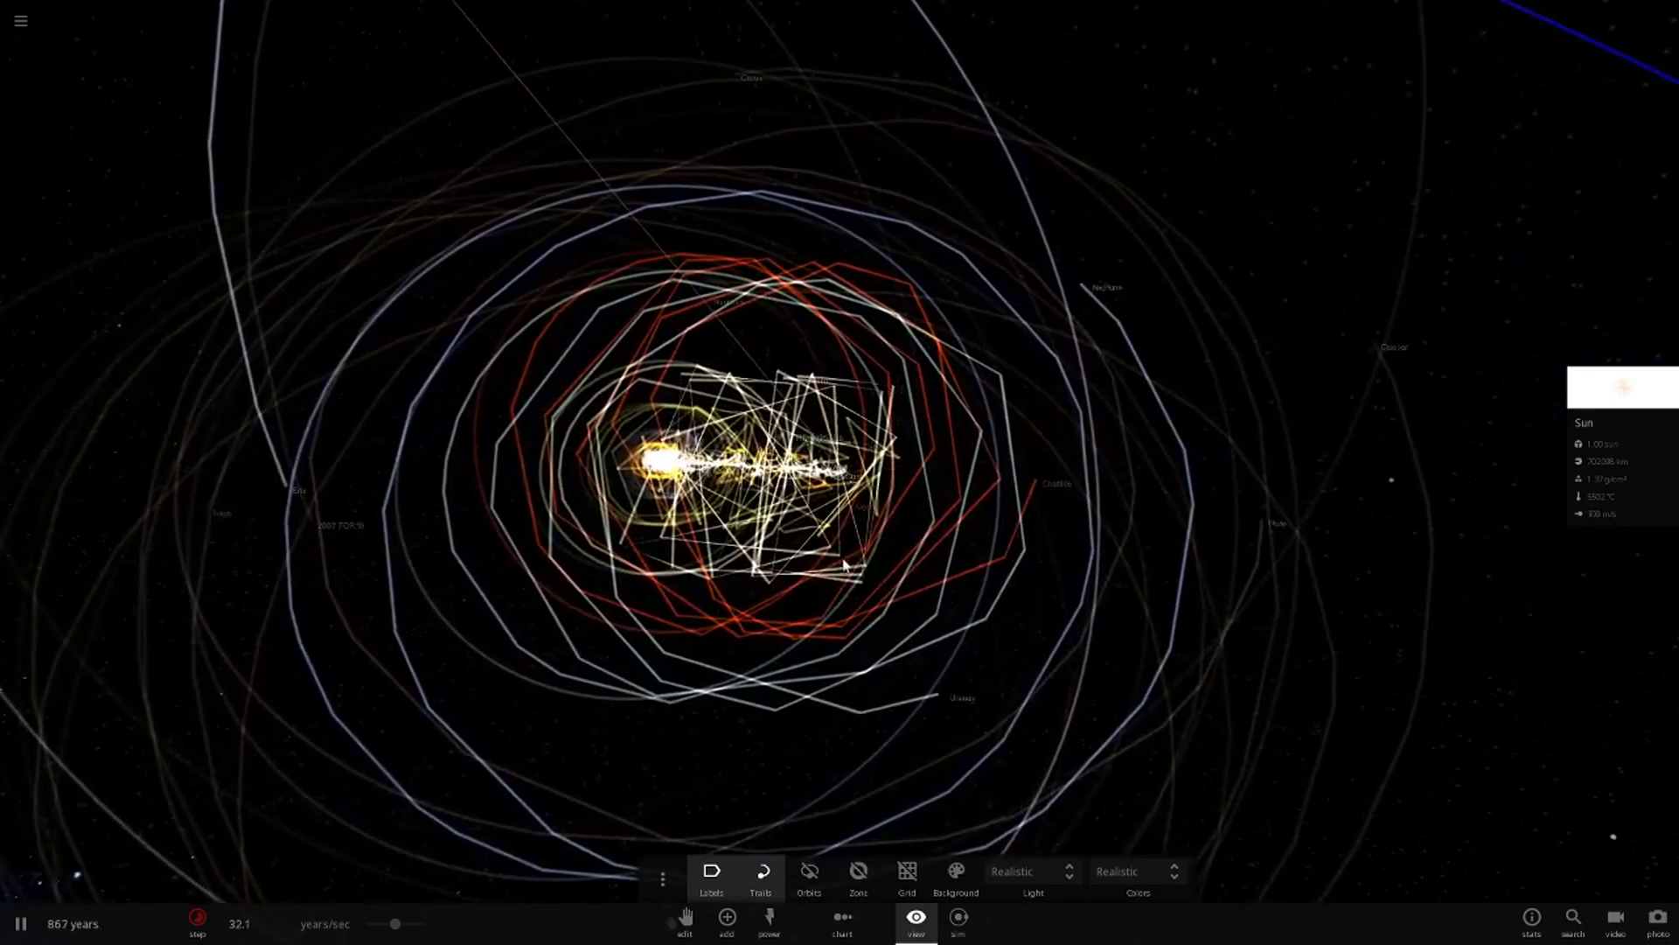
drag(397, 925, 333, 929)
click(813, 877)
click(762, 877)
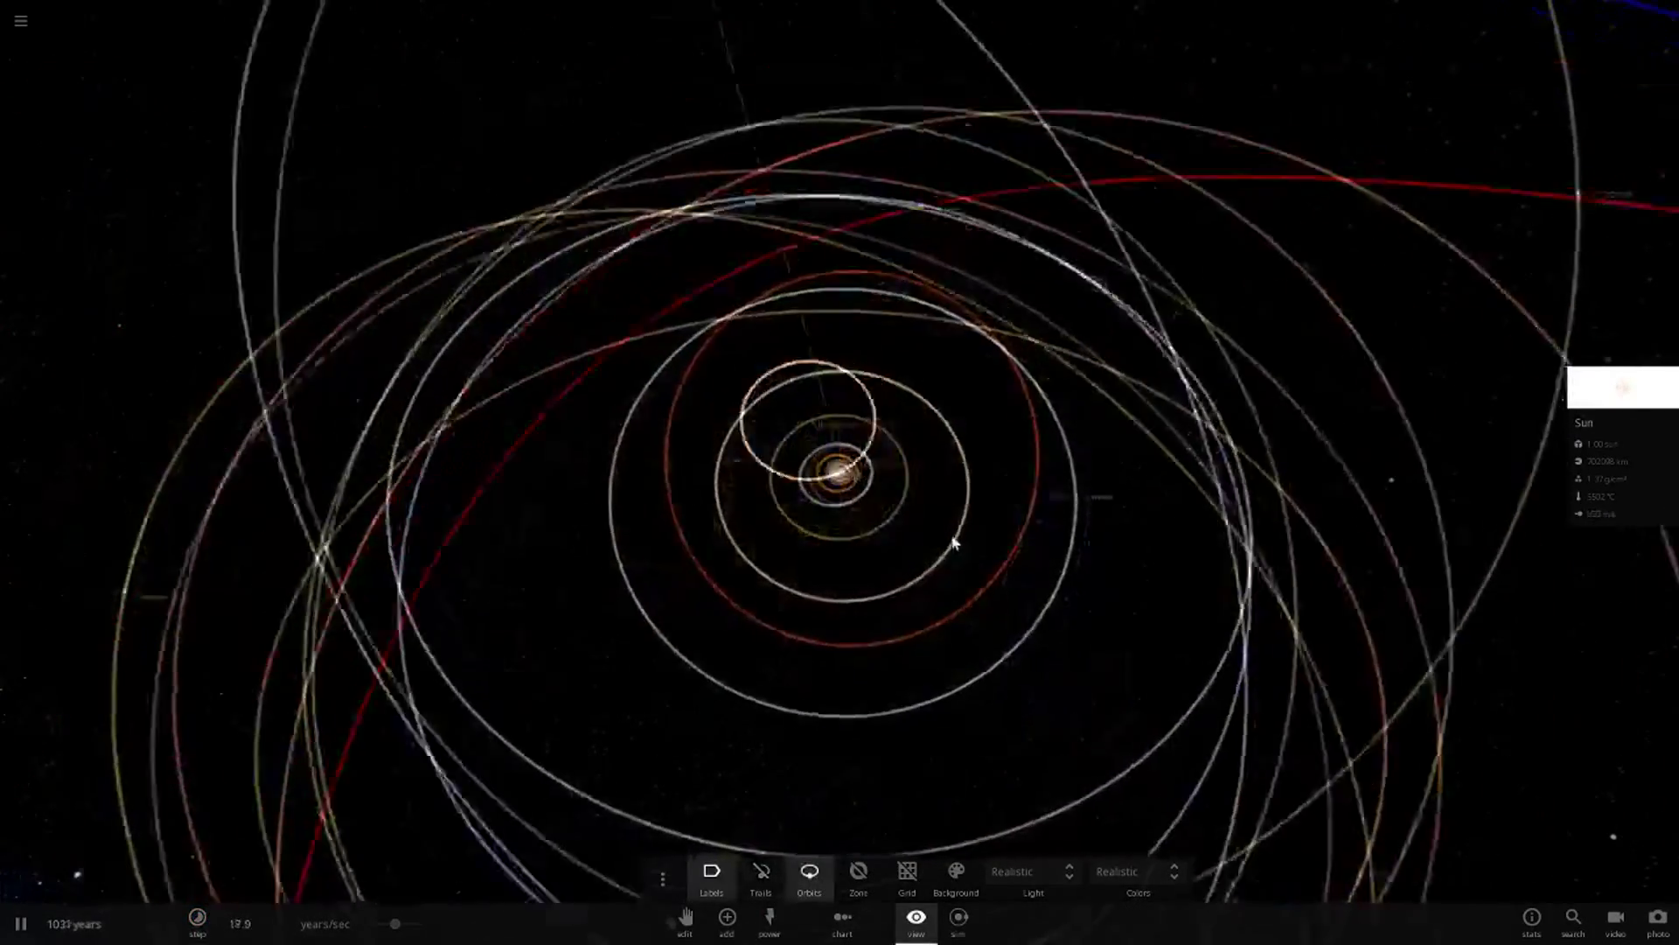
Step: Raise the simulation speed to about 30 years per second and examine the whole system's orbits, including Sedna and Planet Nine
scroll(952, 543, down, 5)
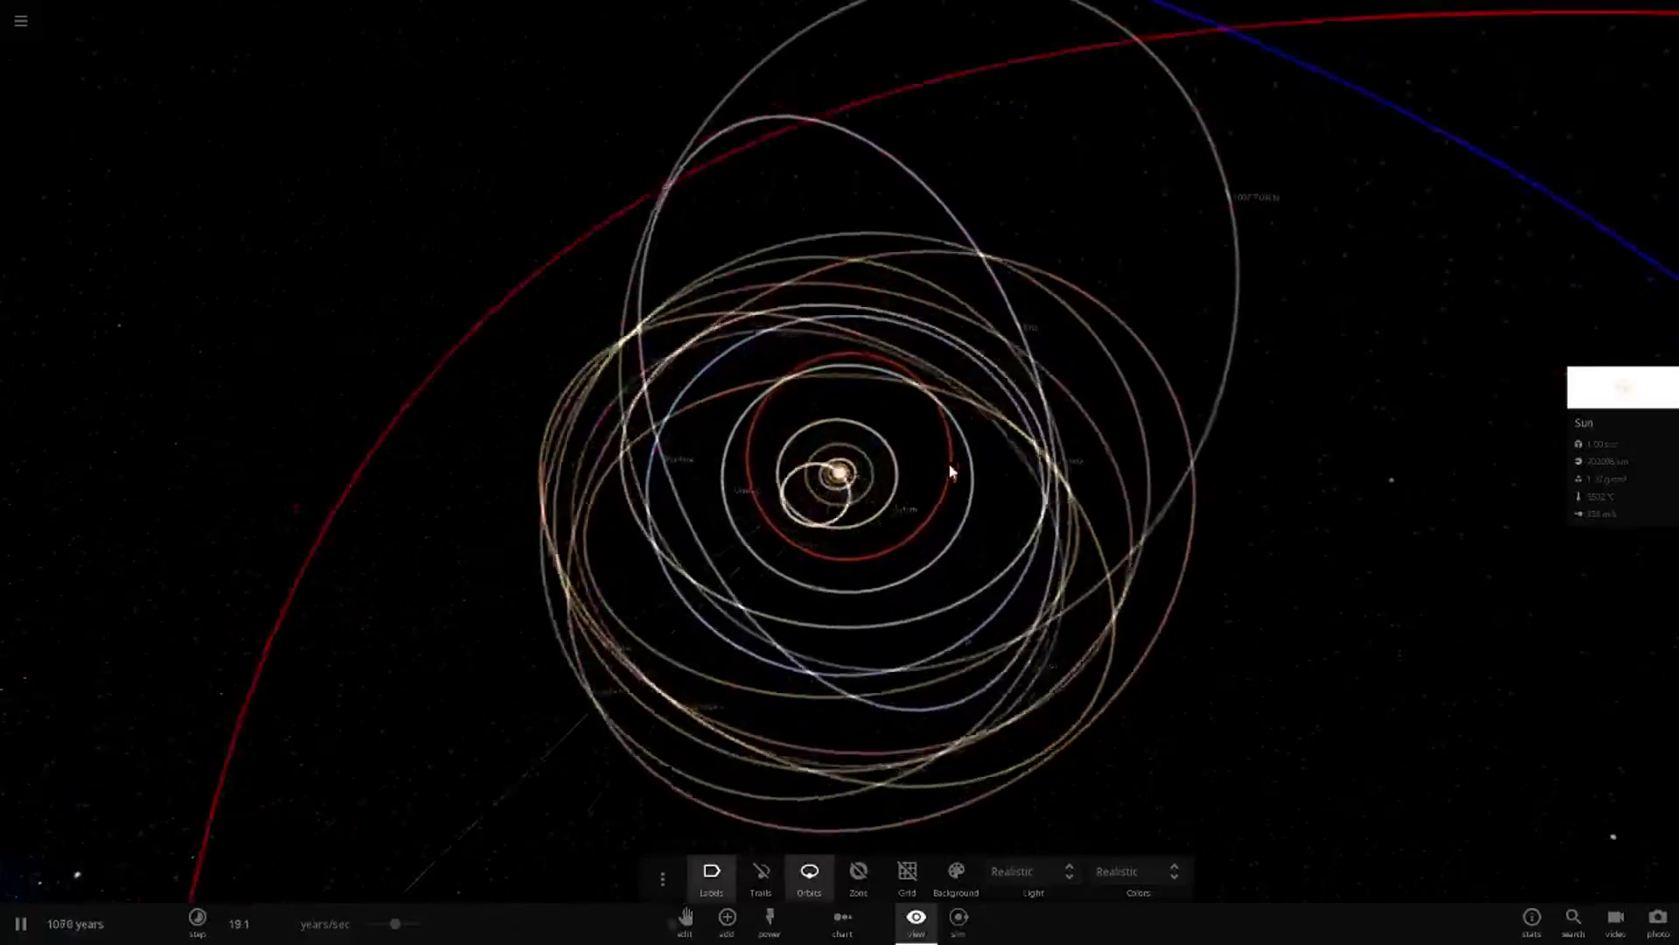
scroll(858, 628, down, 5)
drag(854, 631, 772, 645)
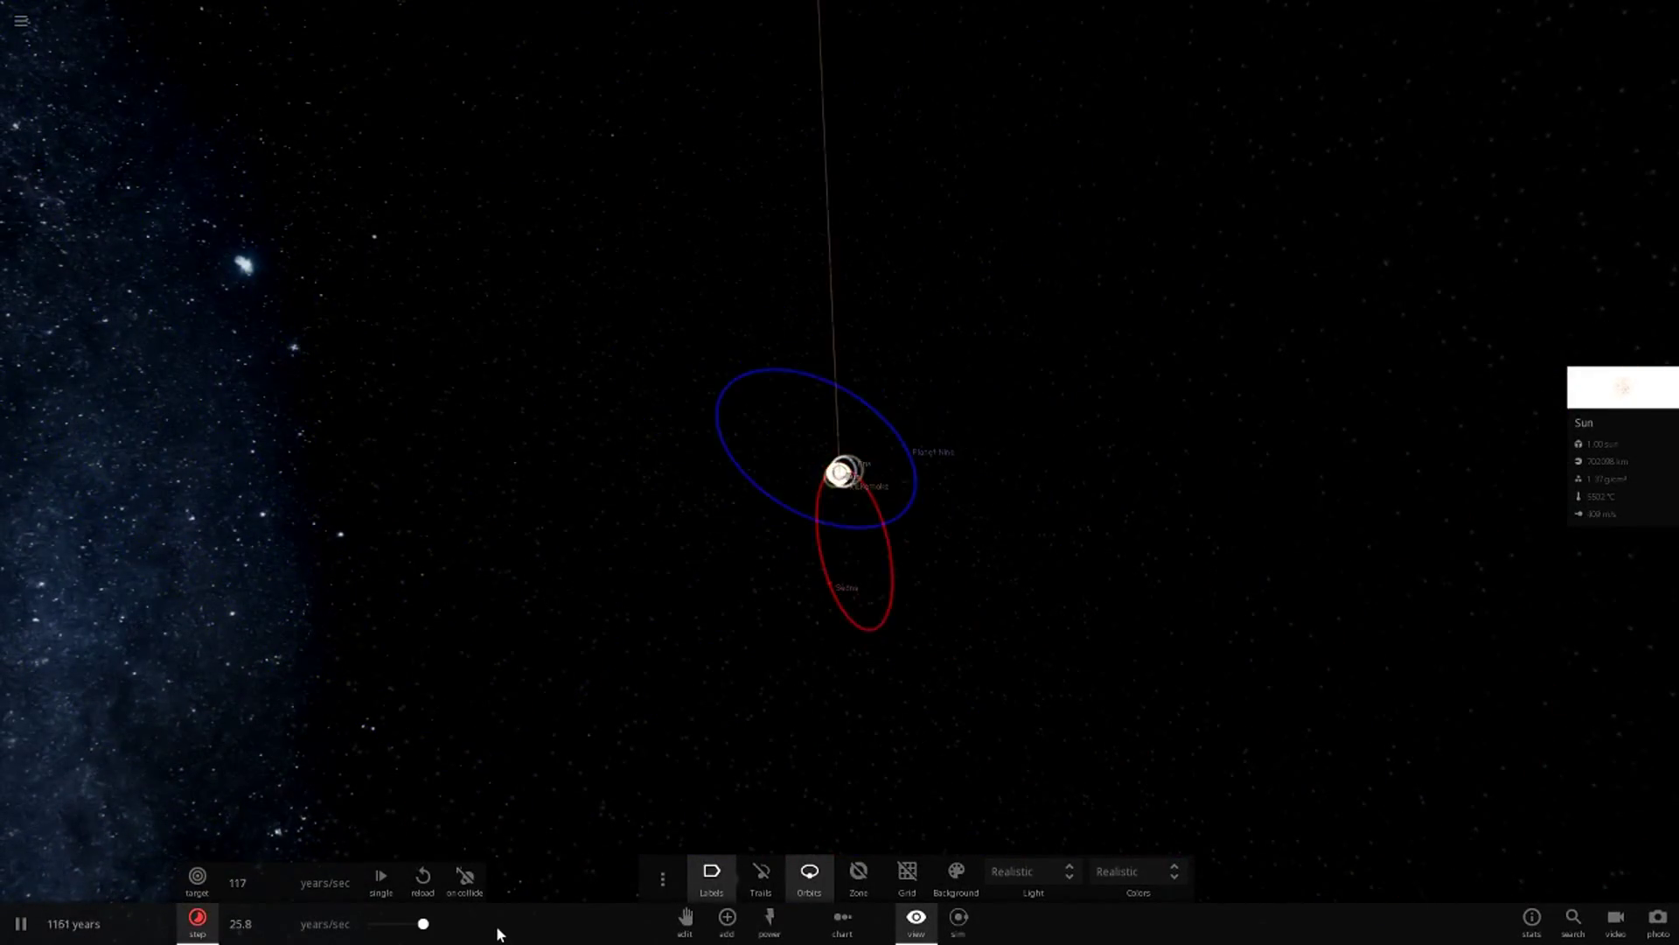
drag(806, 698, 750, 637)
scroll(781, 671, up, 10)
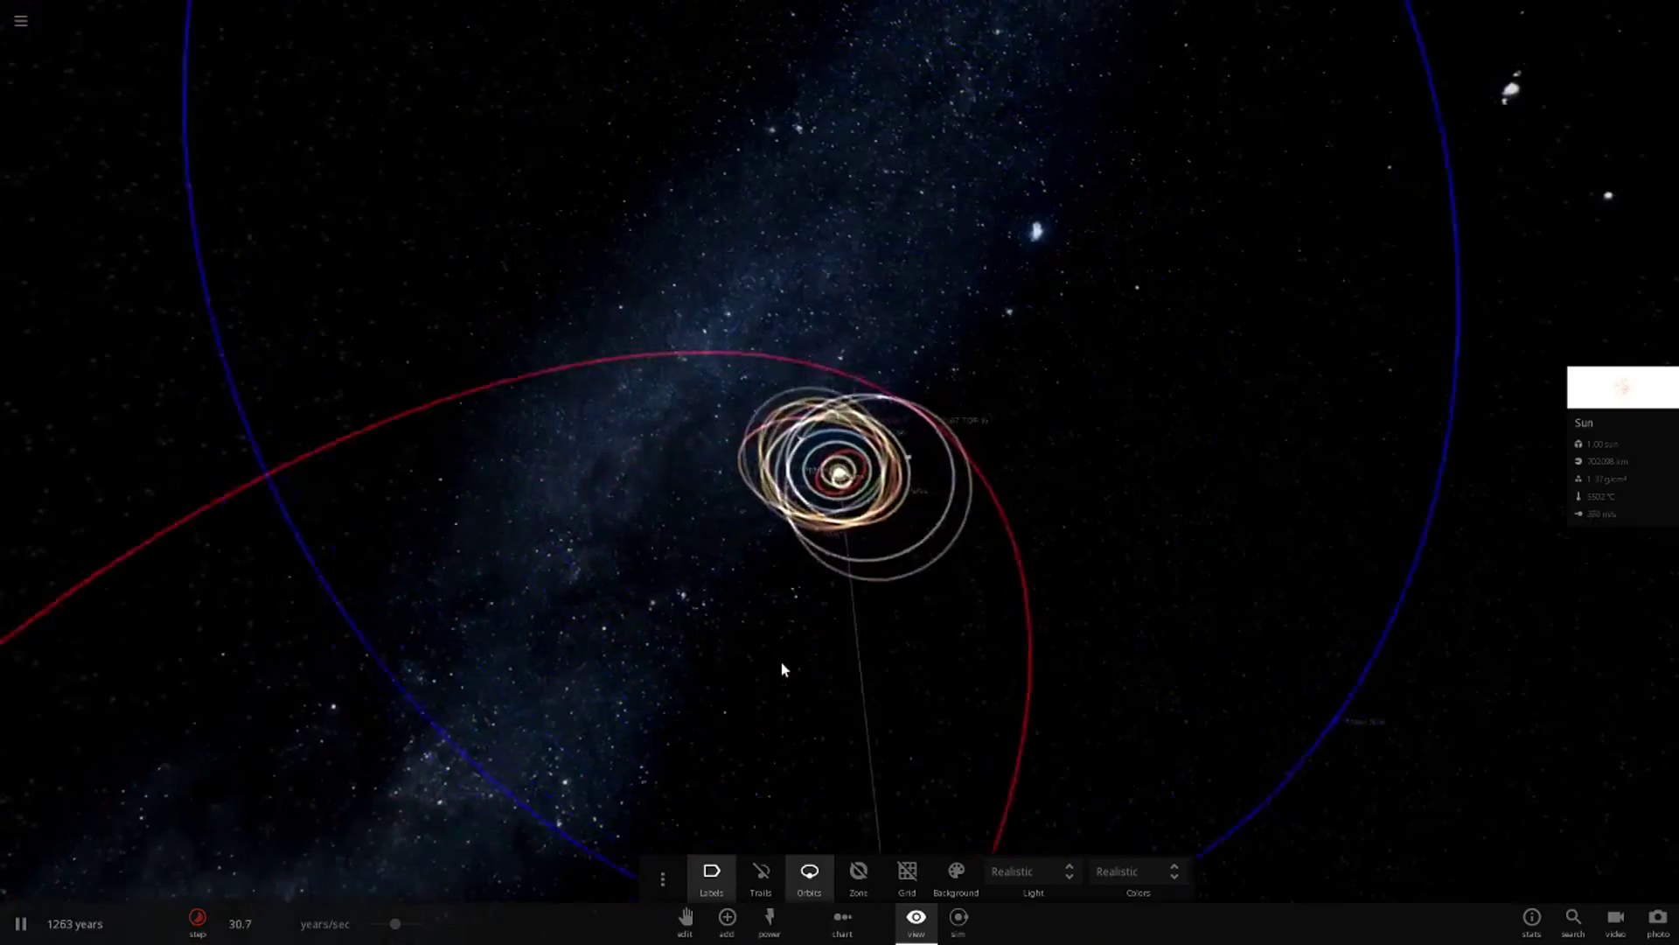
Step: Slow the simulation to about 2.85 years per second and inspect the orbits of the planets and outer bodies
scroll(781, 671, down, 5)
drag(397, 925, 371, 929)
scroll(787, 611, up, 8)
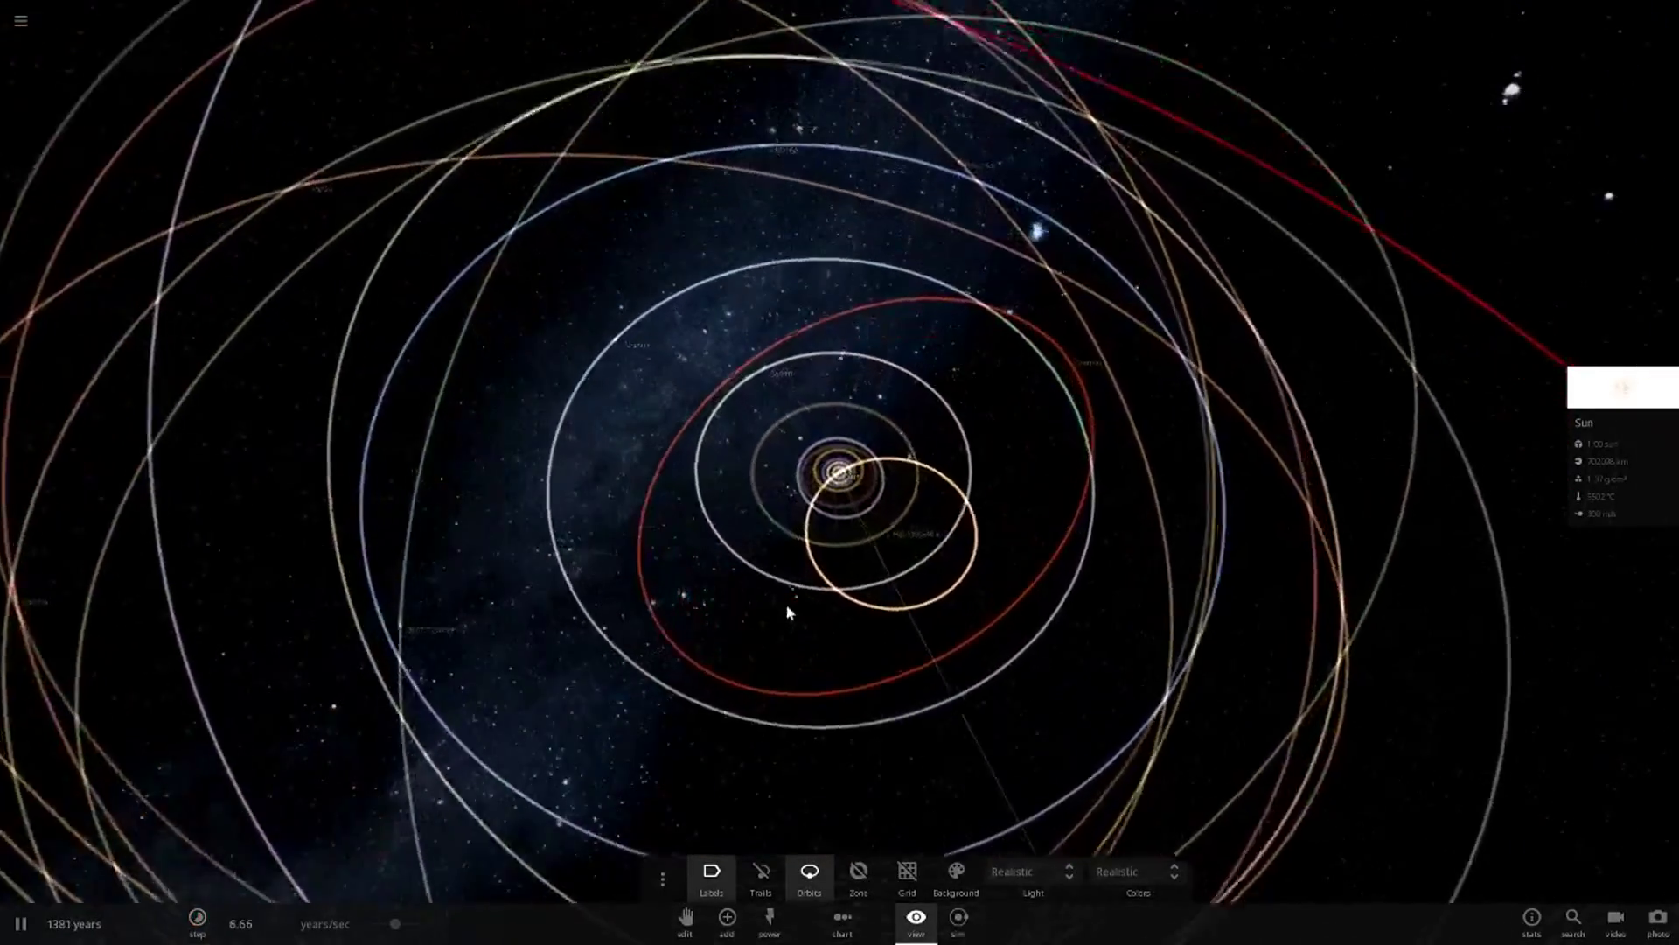
drag(781, 557, 791, 656)
scroll(792, 656, down, 6)
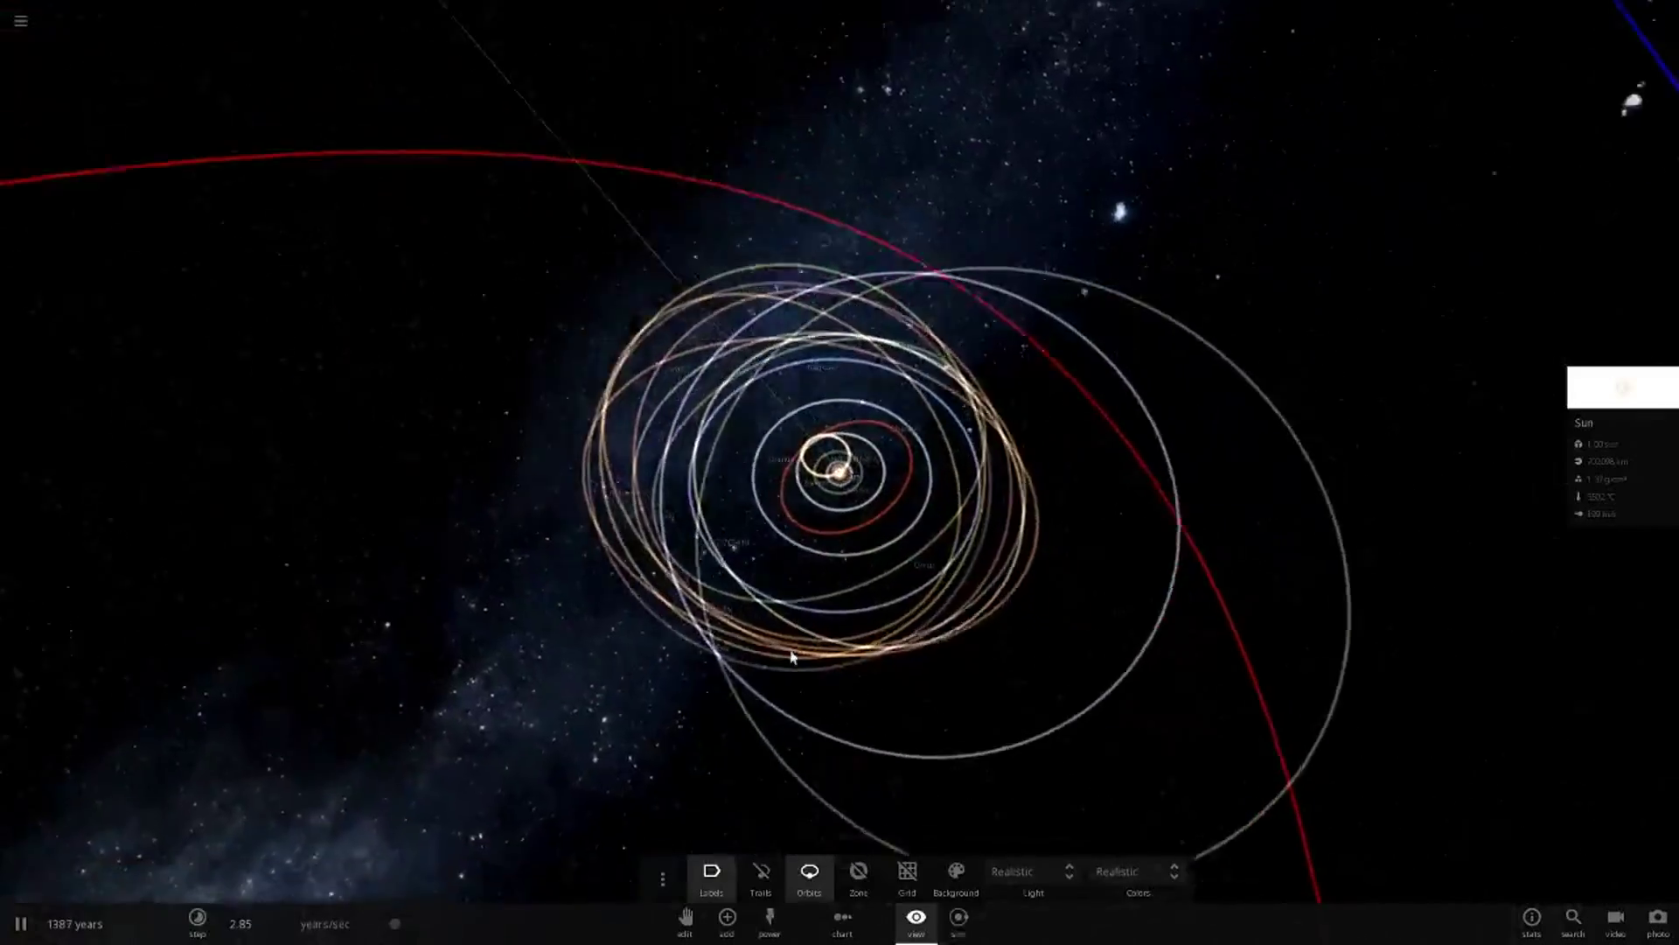
Step: Speed the simulation up to about 35 years per second and select Eris to examine its orbit
drag(397, 924, 489, 933)
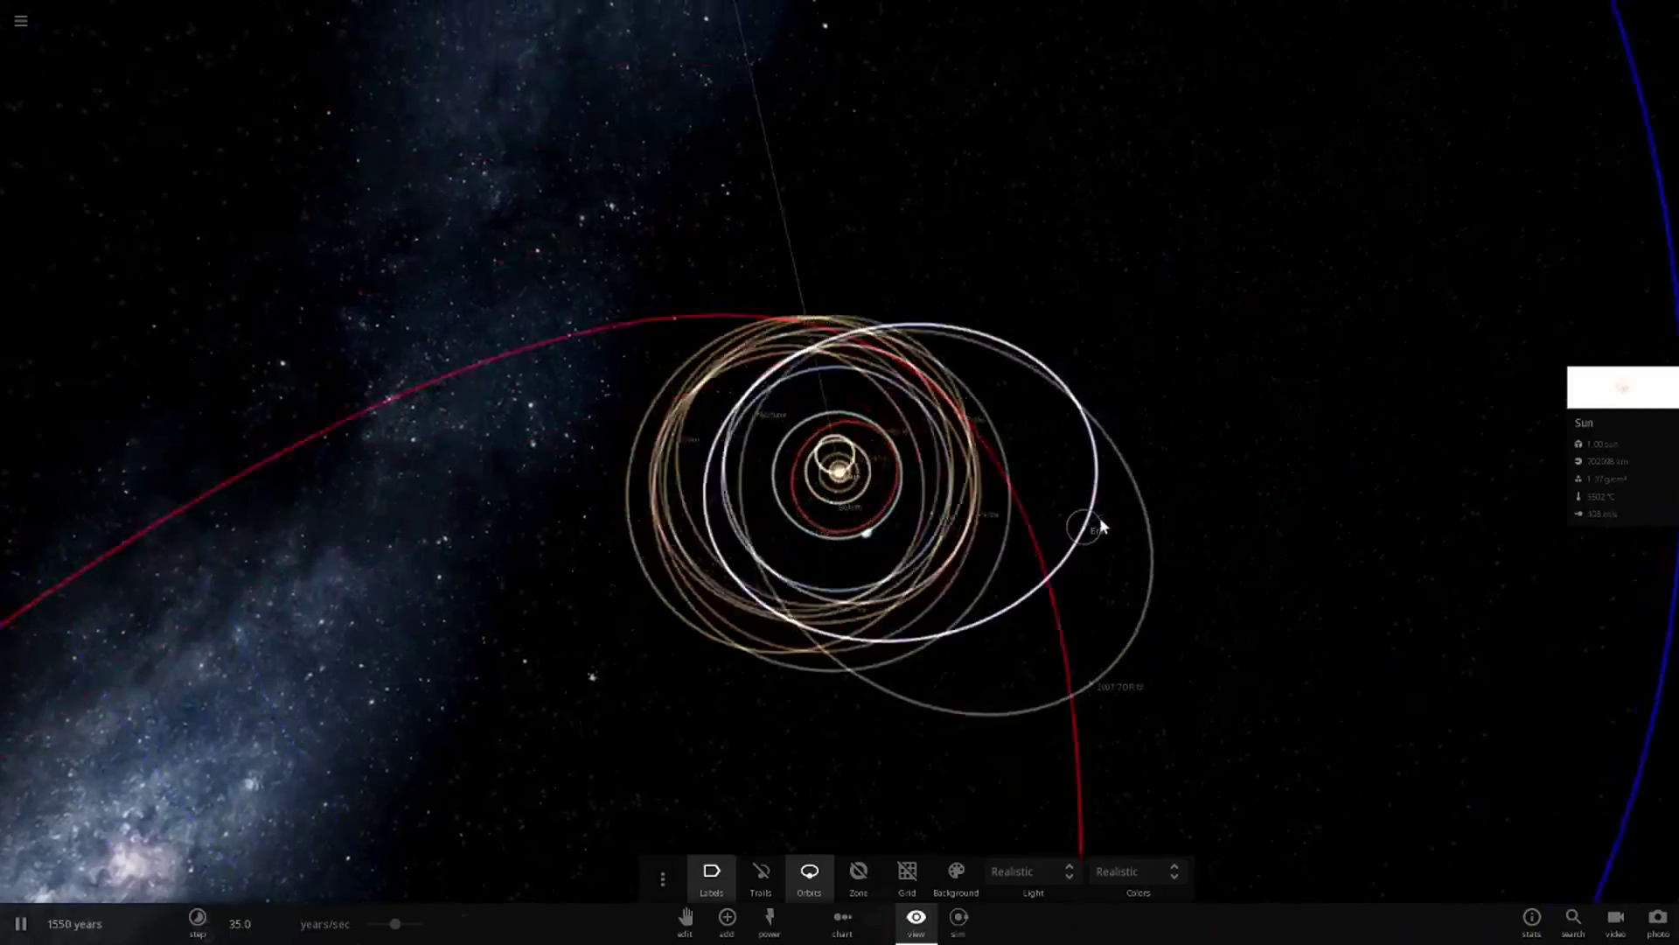
click(1099, 517)
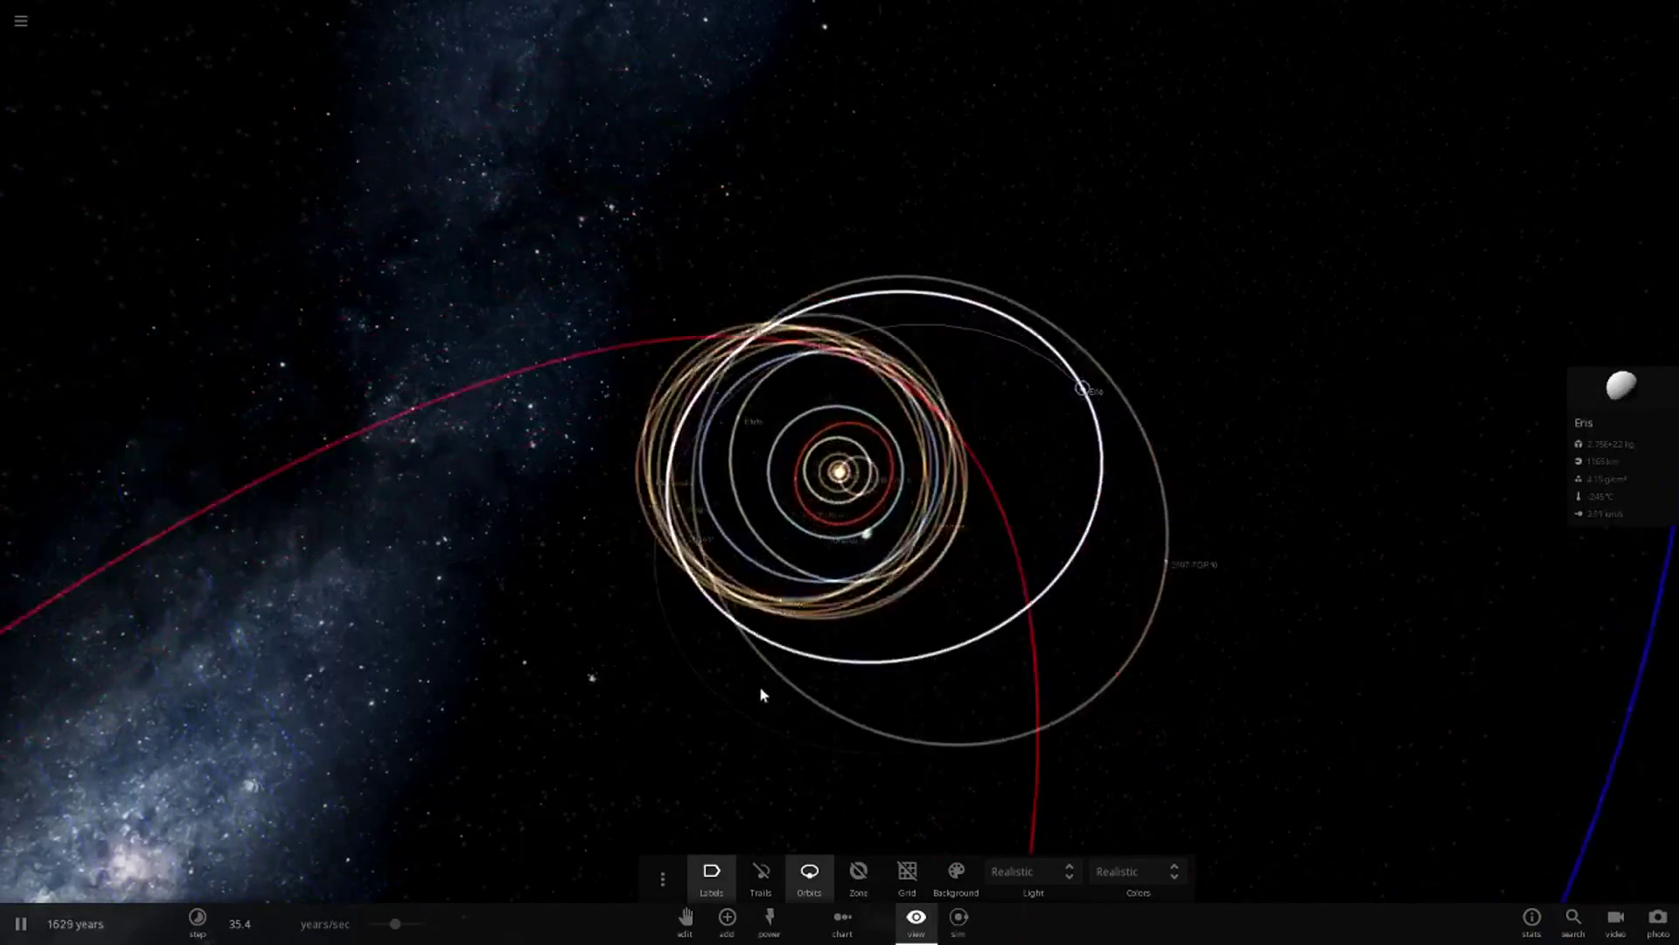
scroll(782, 672, up, 10)
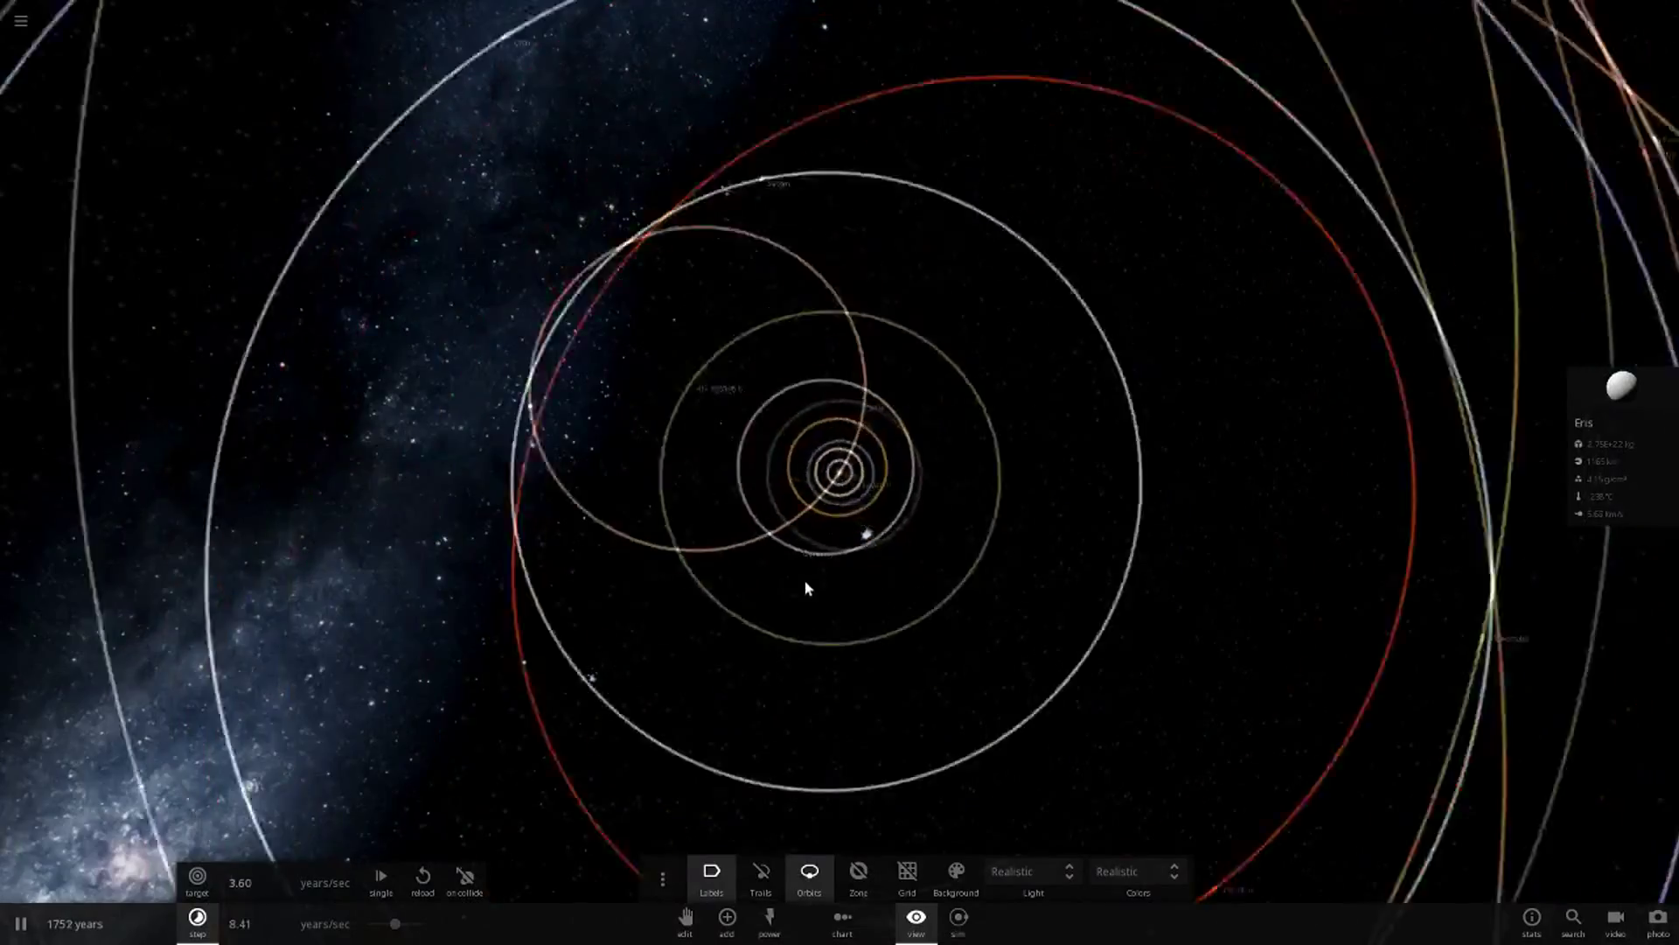
Step: Slow the simulation to about 3.5 years per second and open the motion properties of HD 100546 b
click(870, 548)
scroll(1123, 602, up, 5)
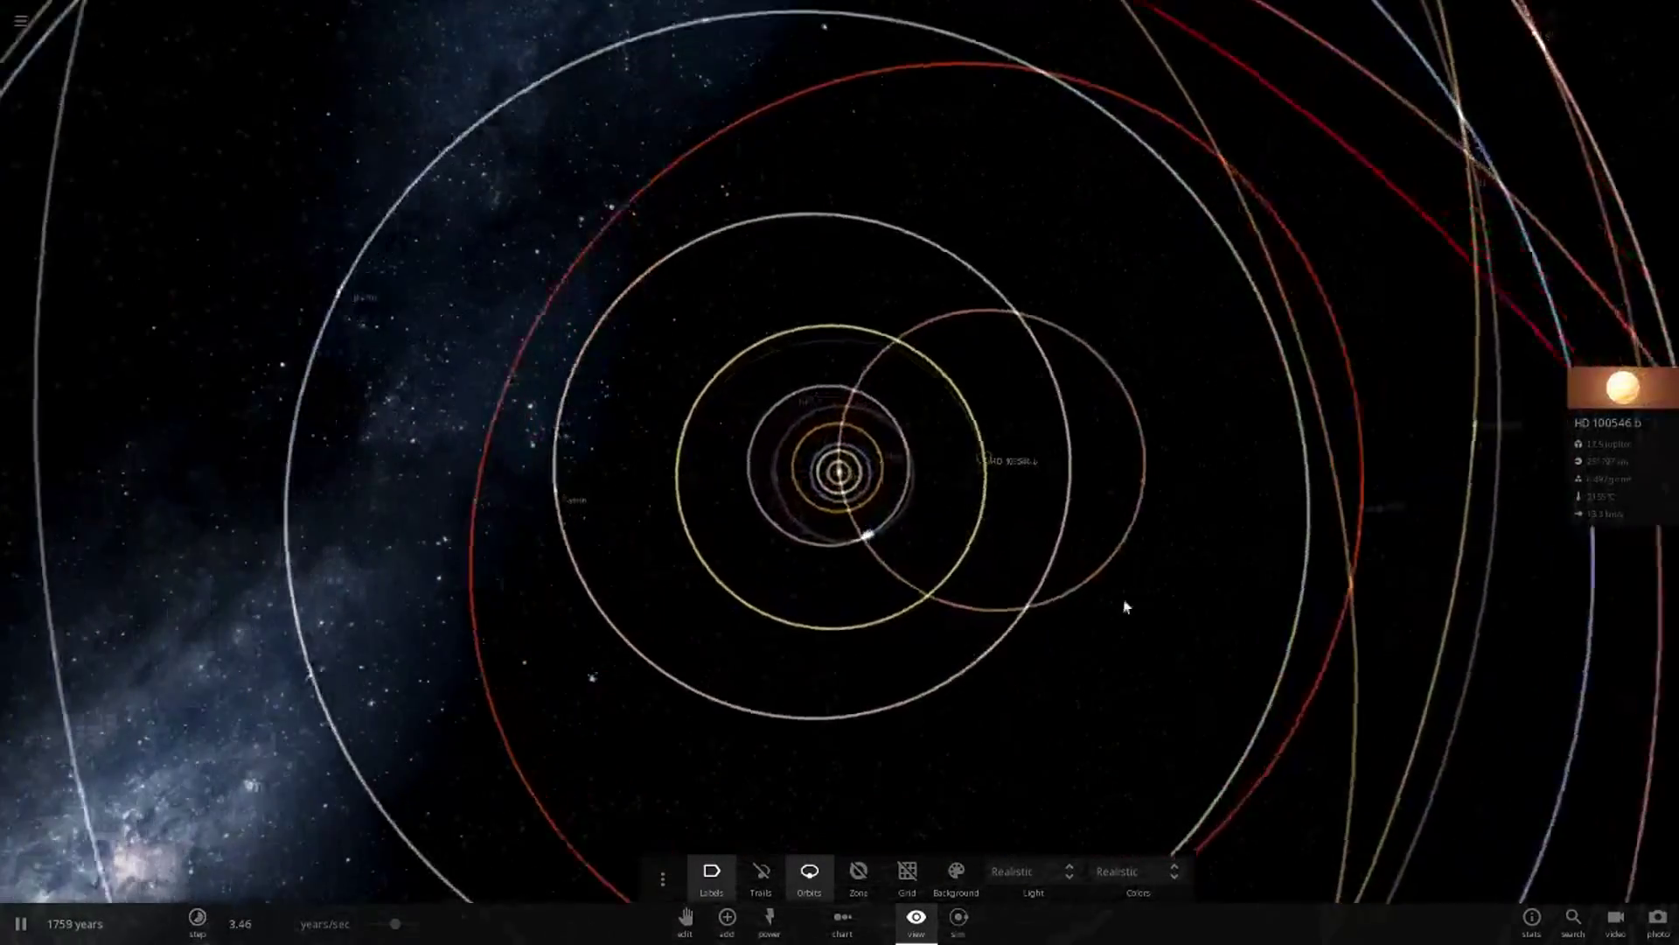
click(1627, 395)
click(1437, 254)
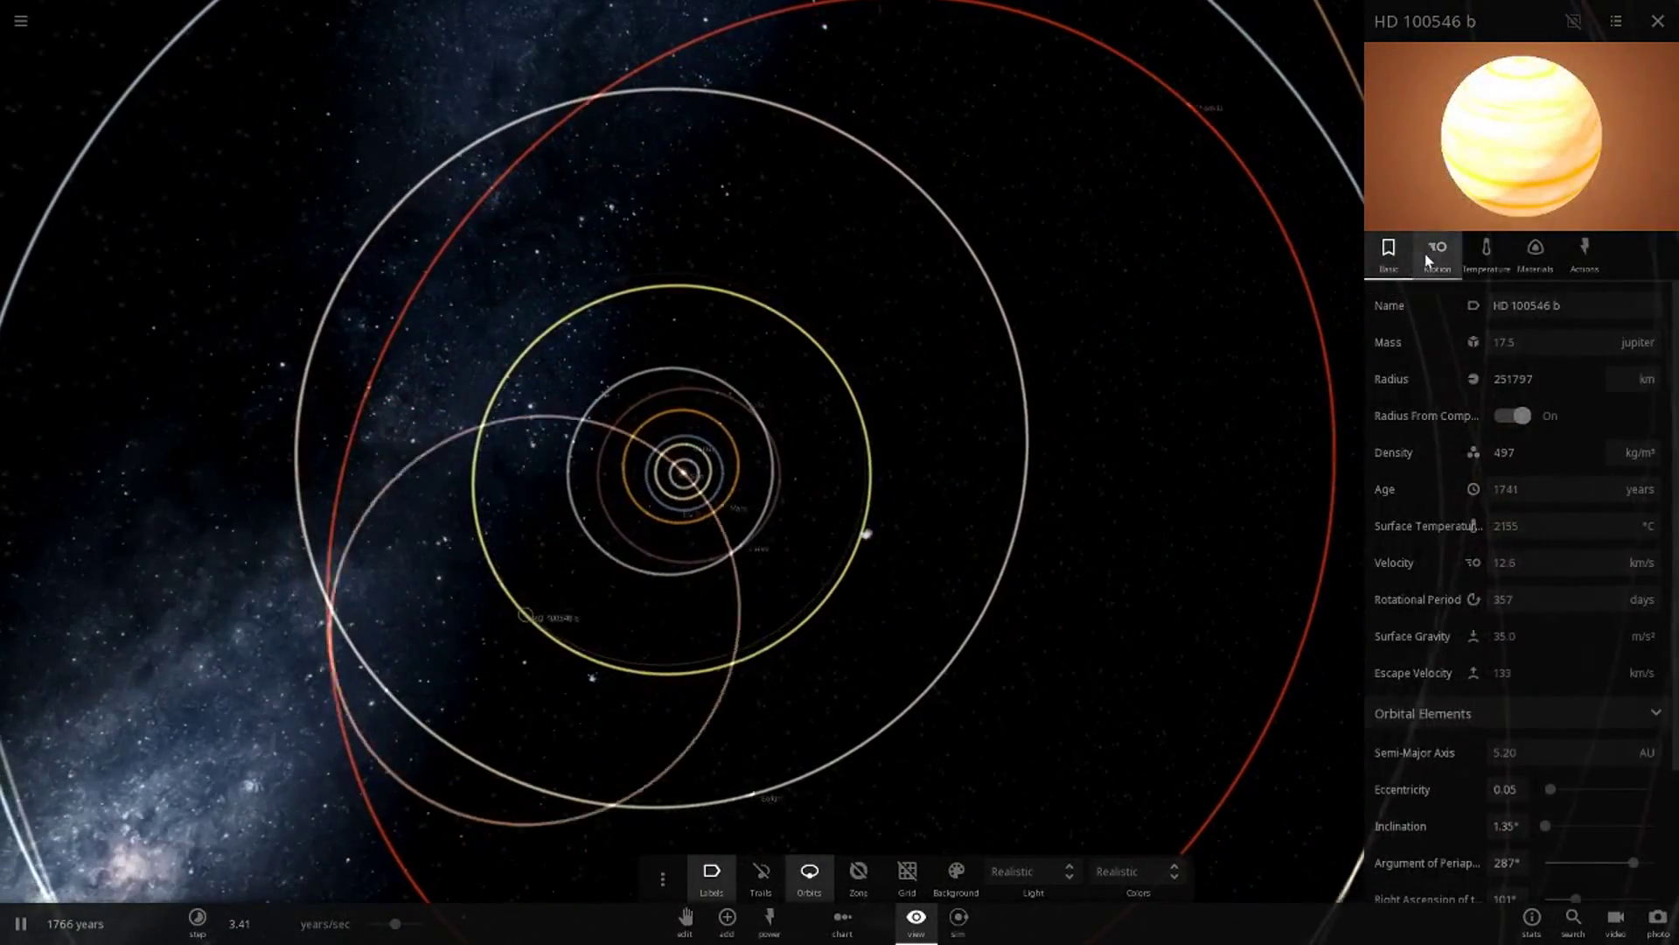
Step: Set HD 100546 b's semi-major axis to about 3.27 AU and pause the simulation
scroll(1491, 560, down, 6)
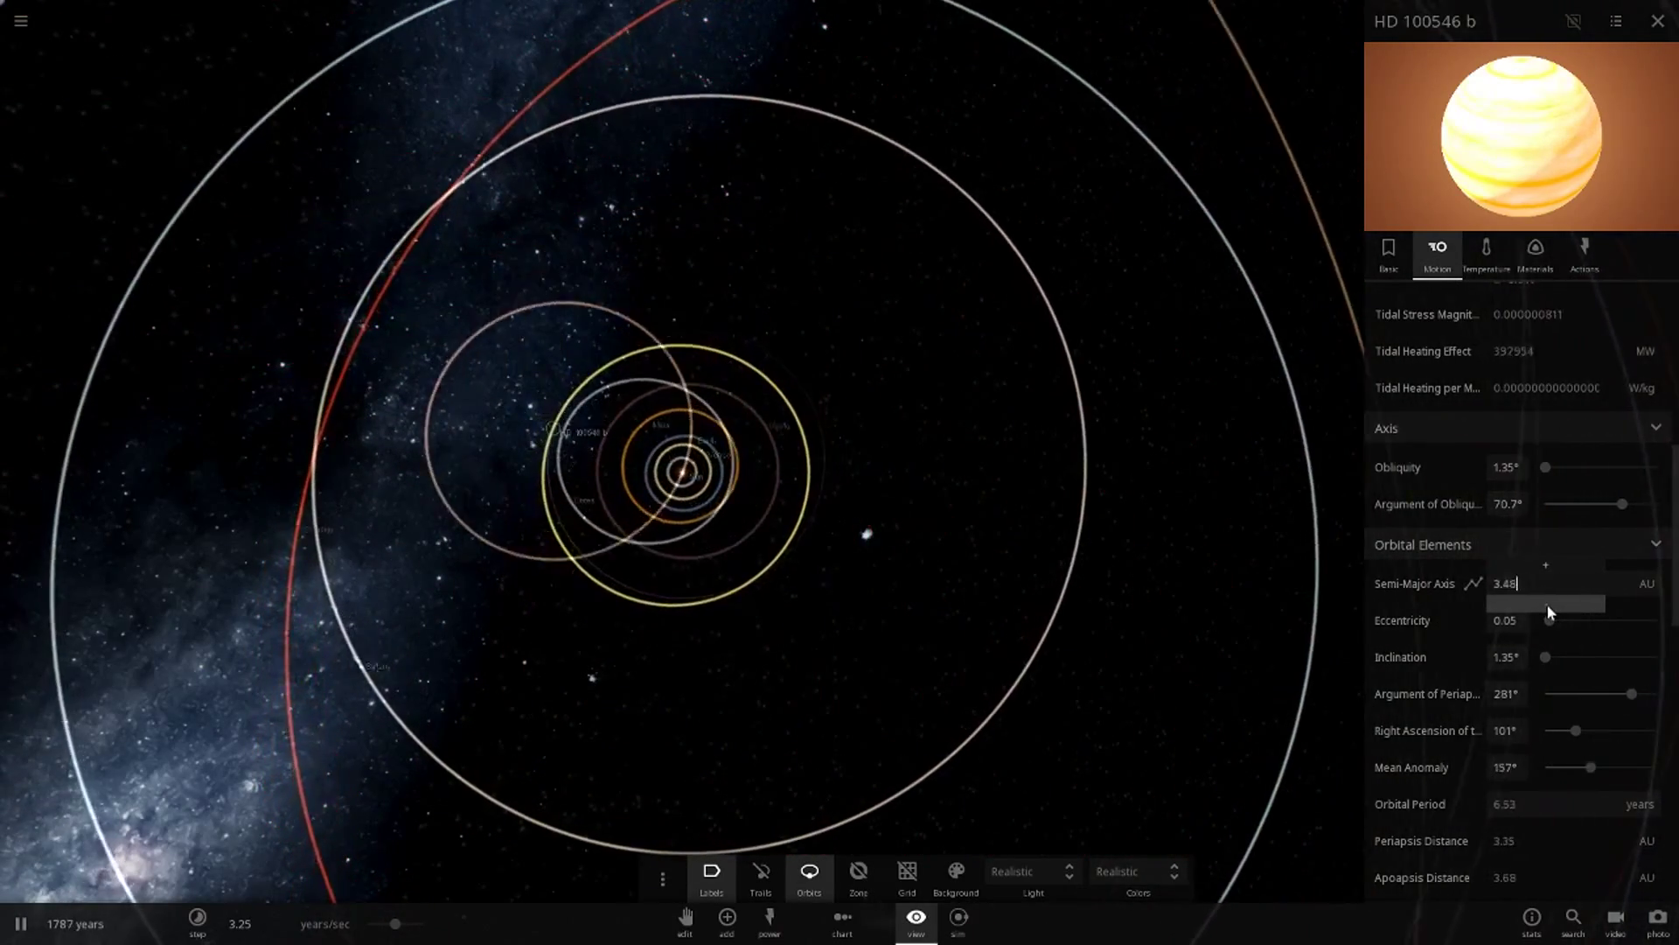
click(21, 923)
scroll(1242, 525, down, 6)
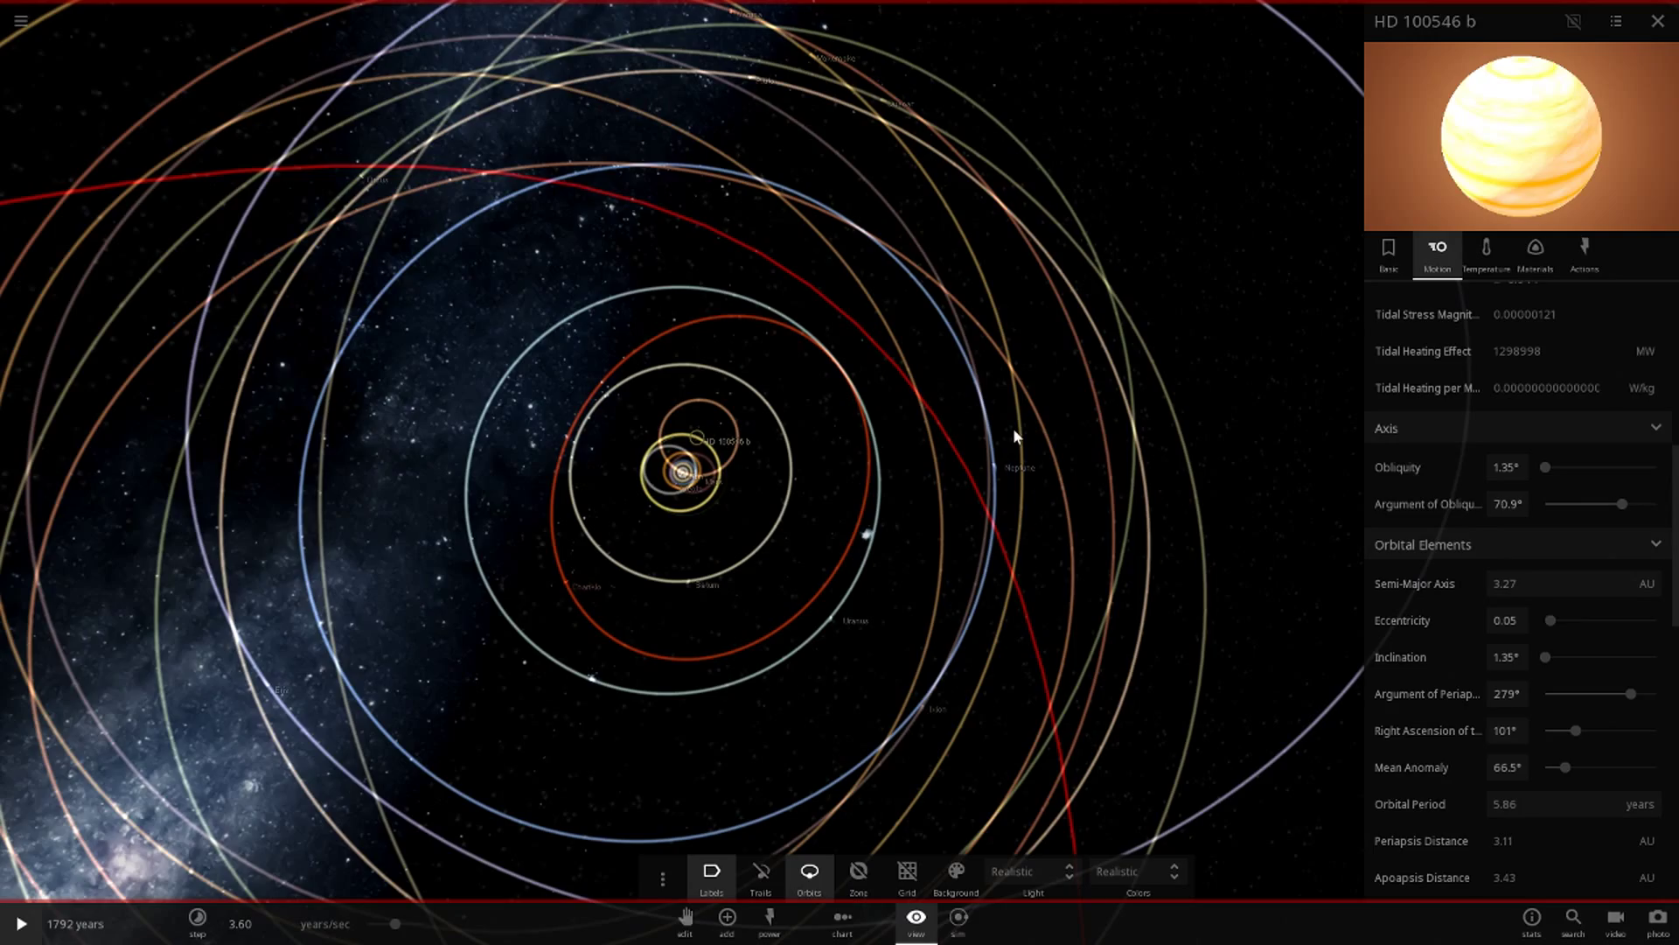
Step: Resume the simulation at about 9.57 months per second and examine the inner orbits out to Saturn's
scroll(1014, 428, up, 5)
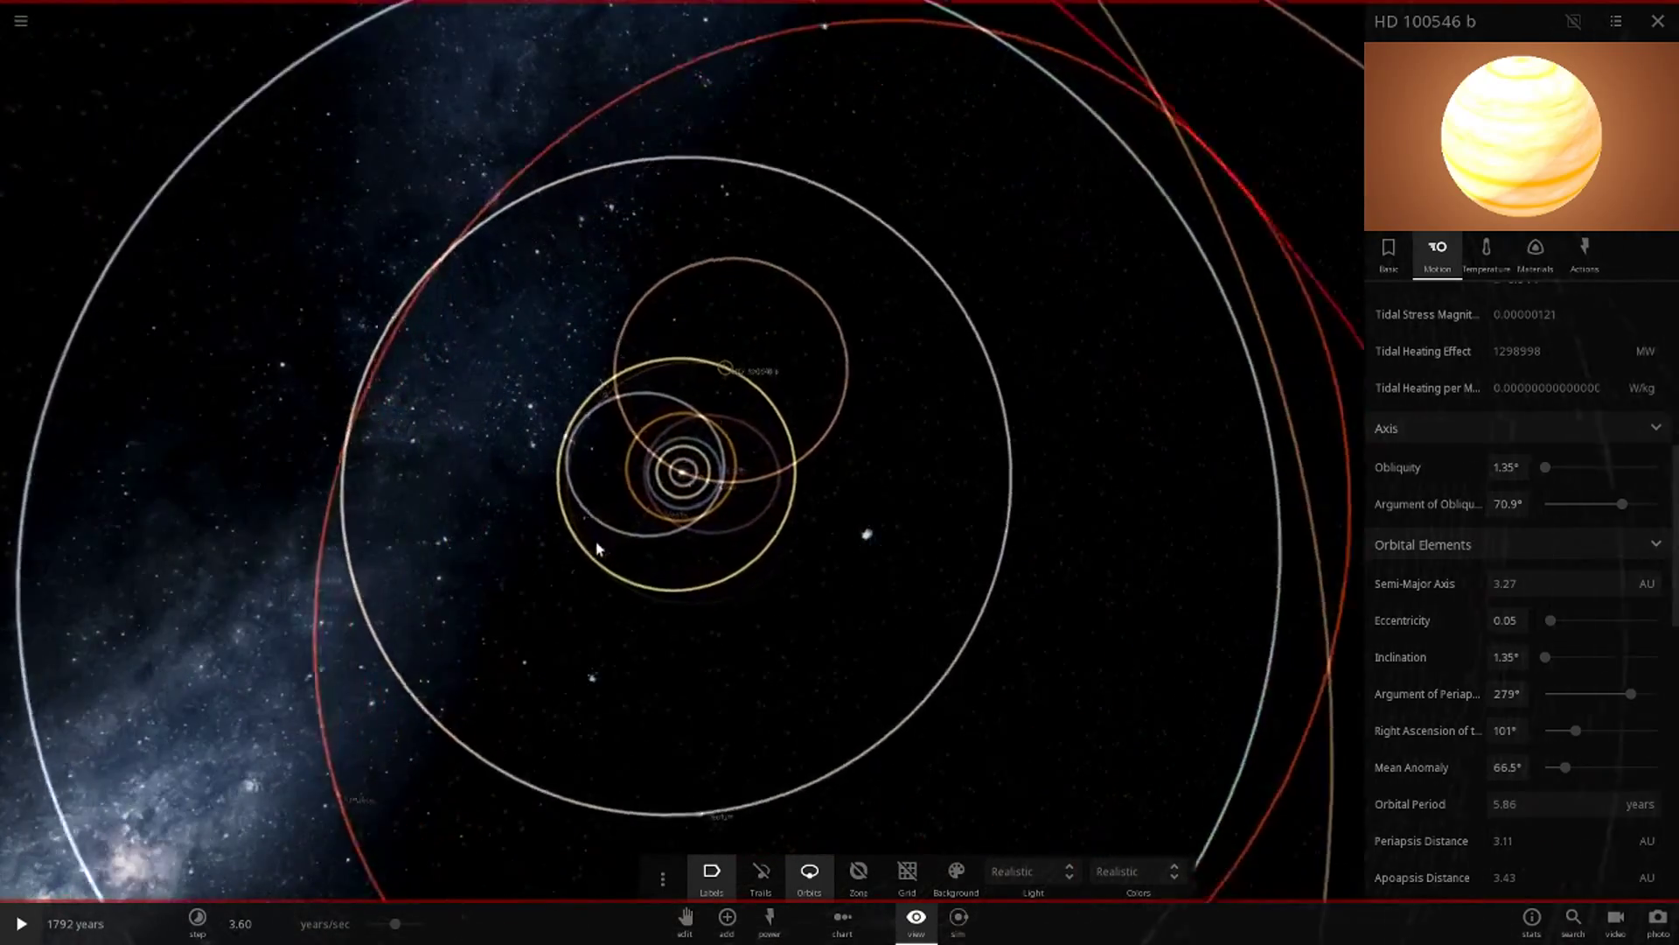
scroll(745, 590, down, 5)
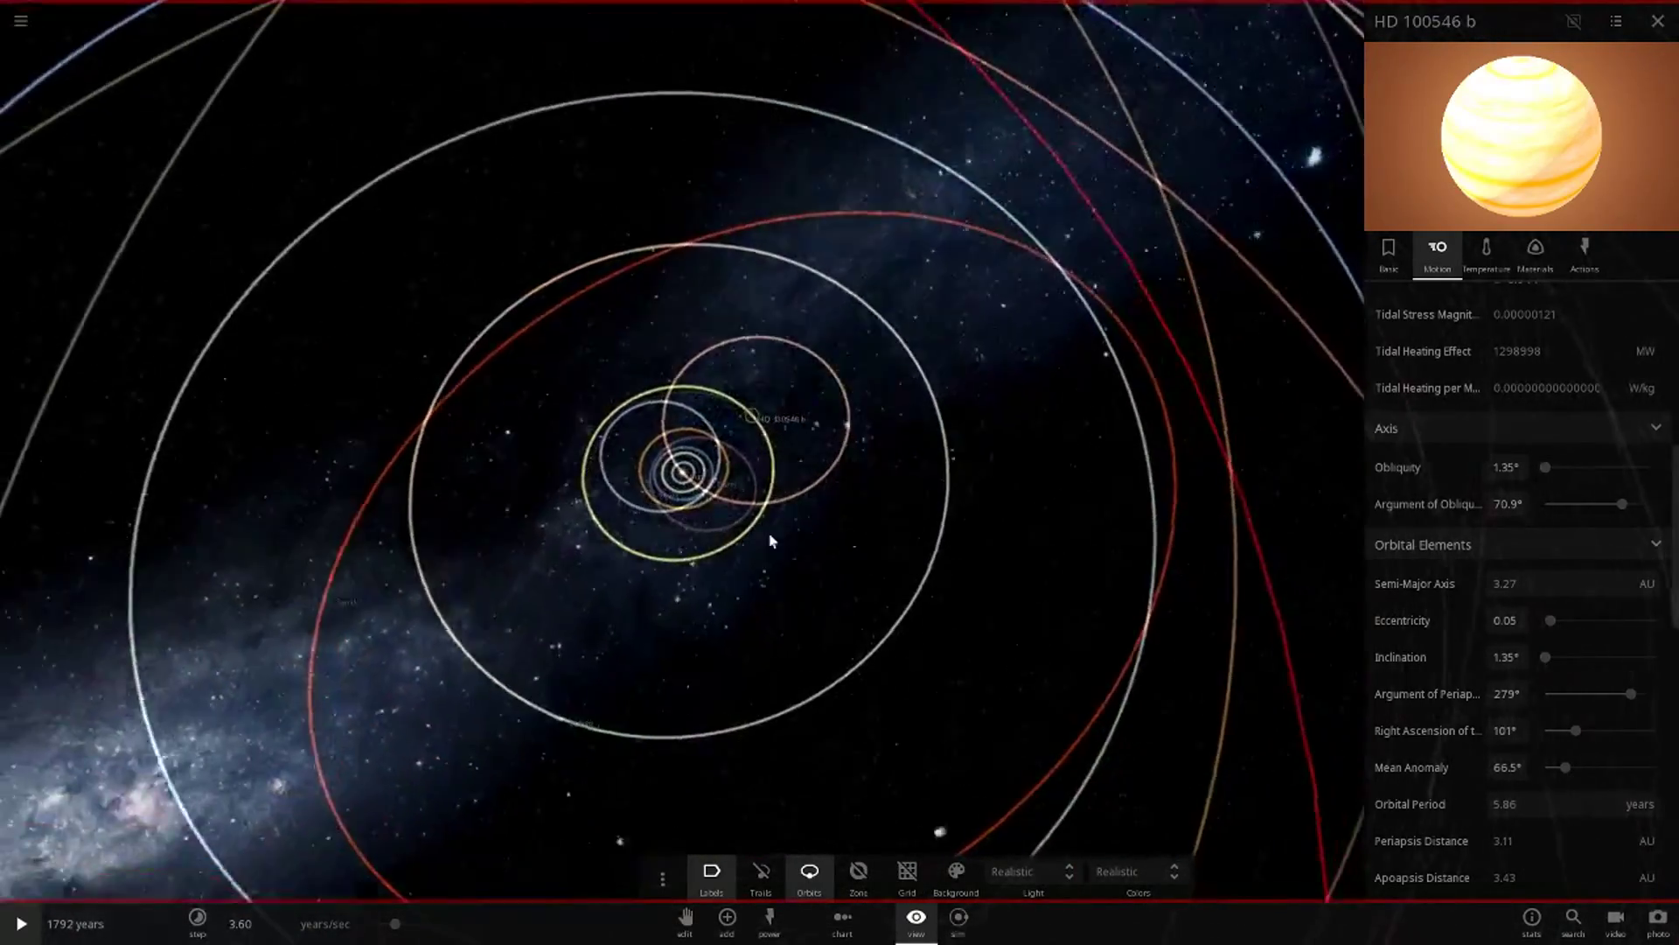
drag(721, 463, 802, 446)
scroll(778, 500, up, 4)
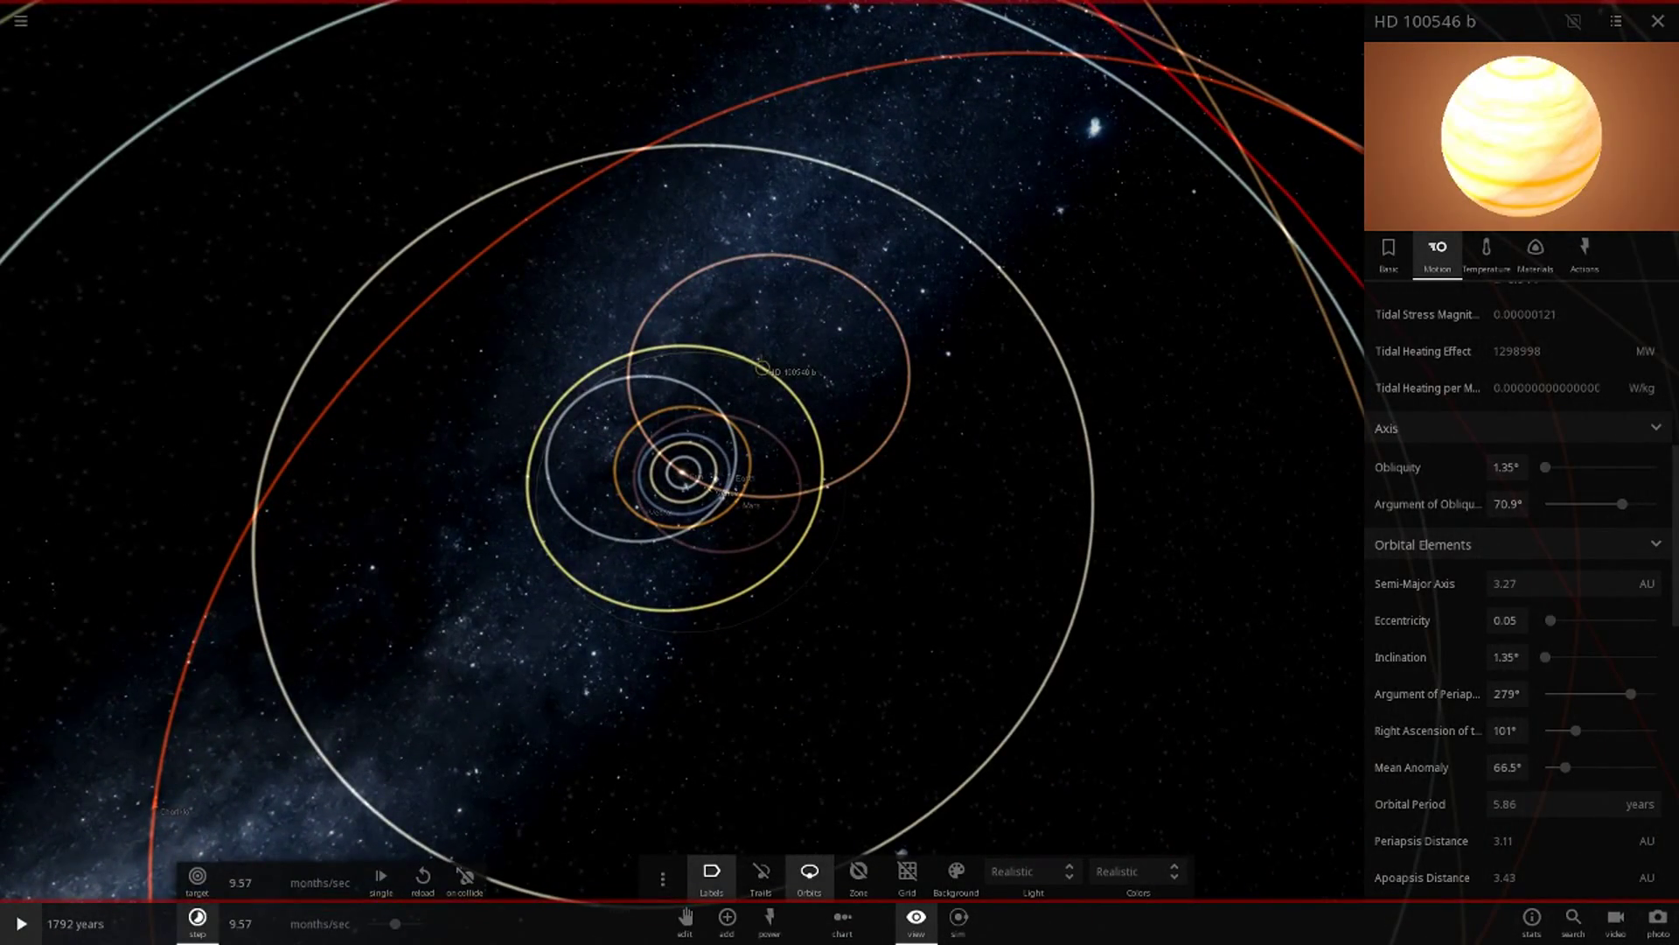
scroll(741, 511, up, 5)
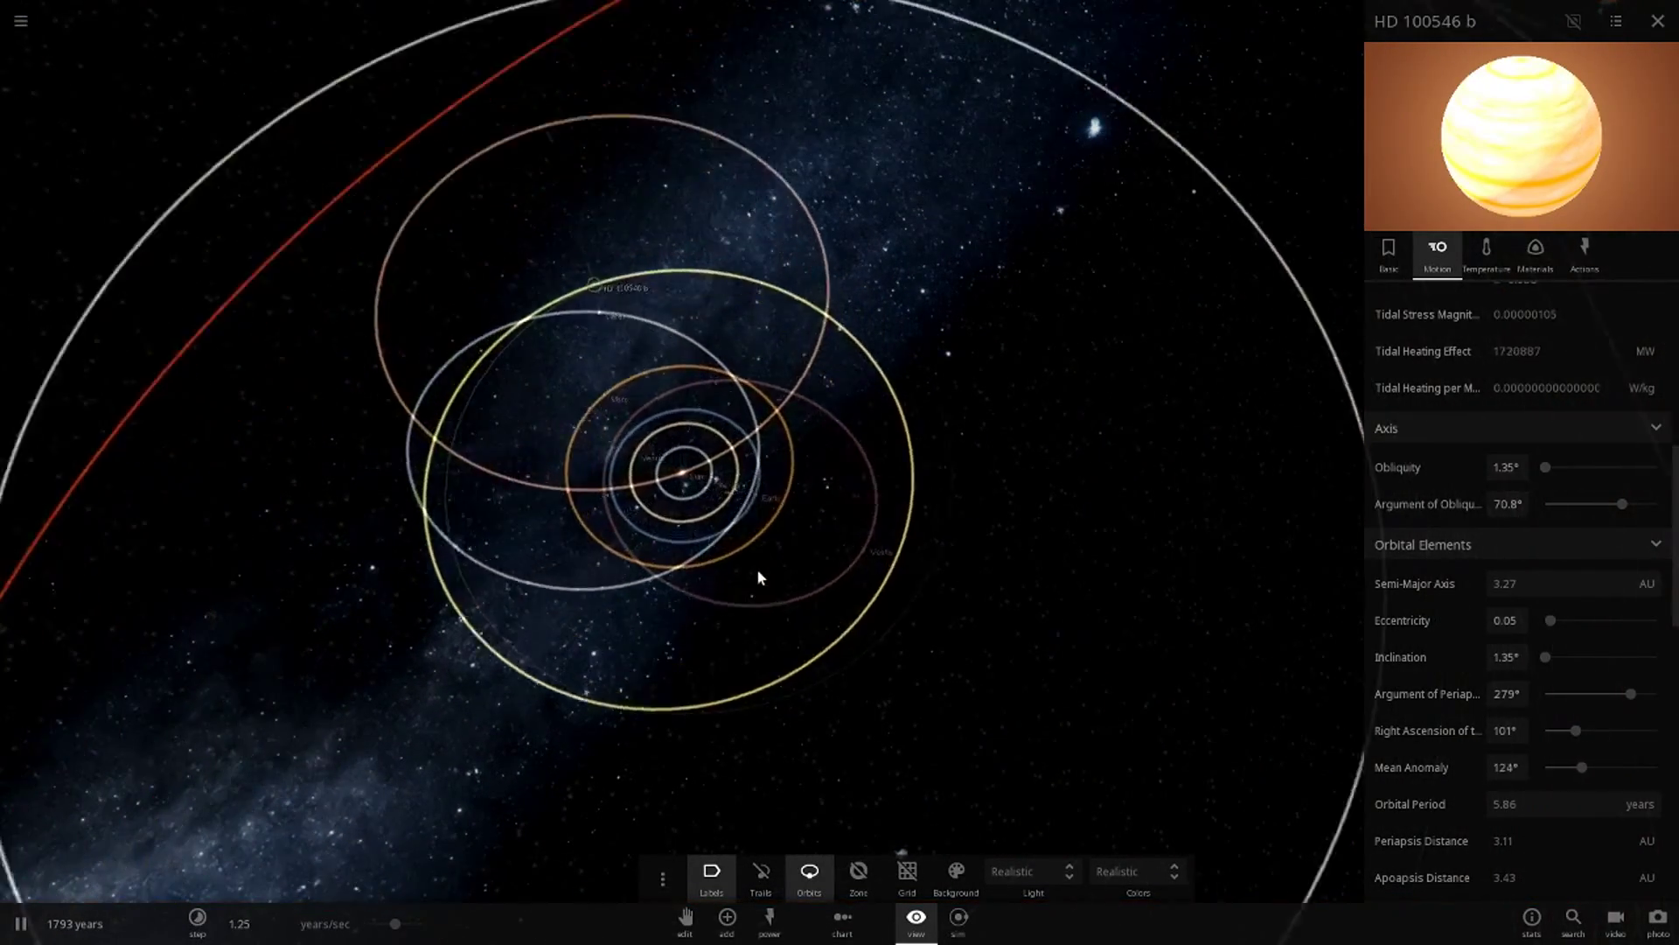
scroll(333, 318, down, 5)
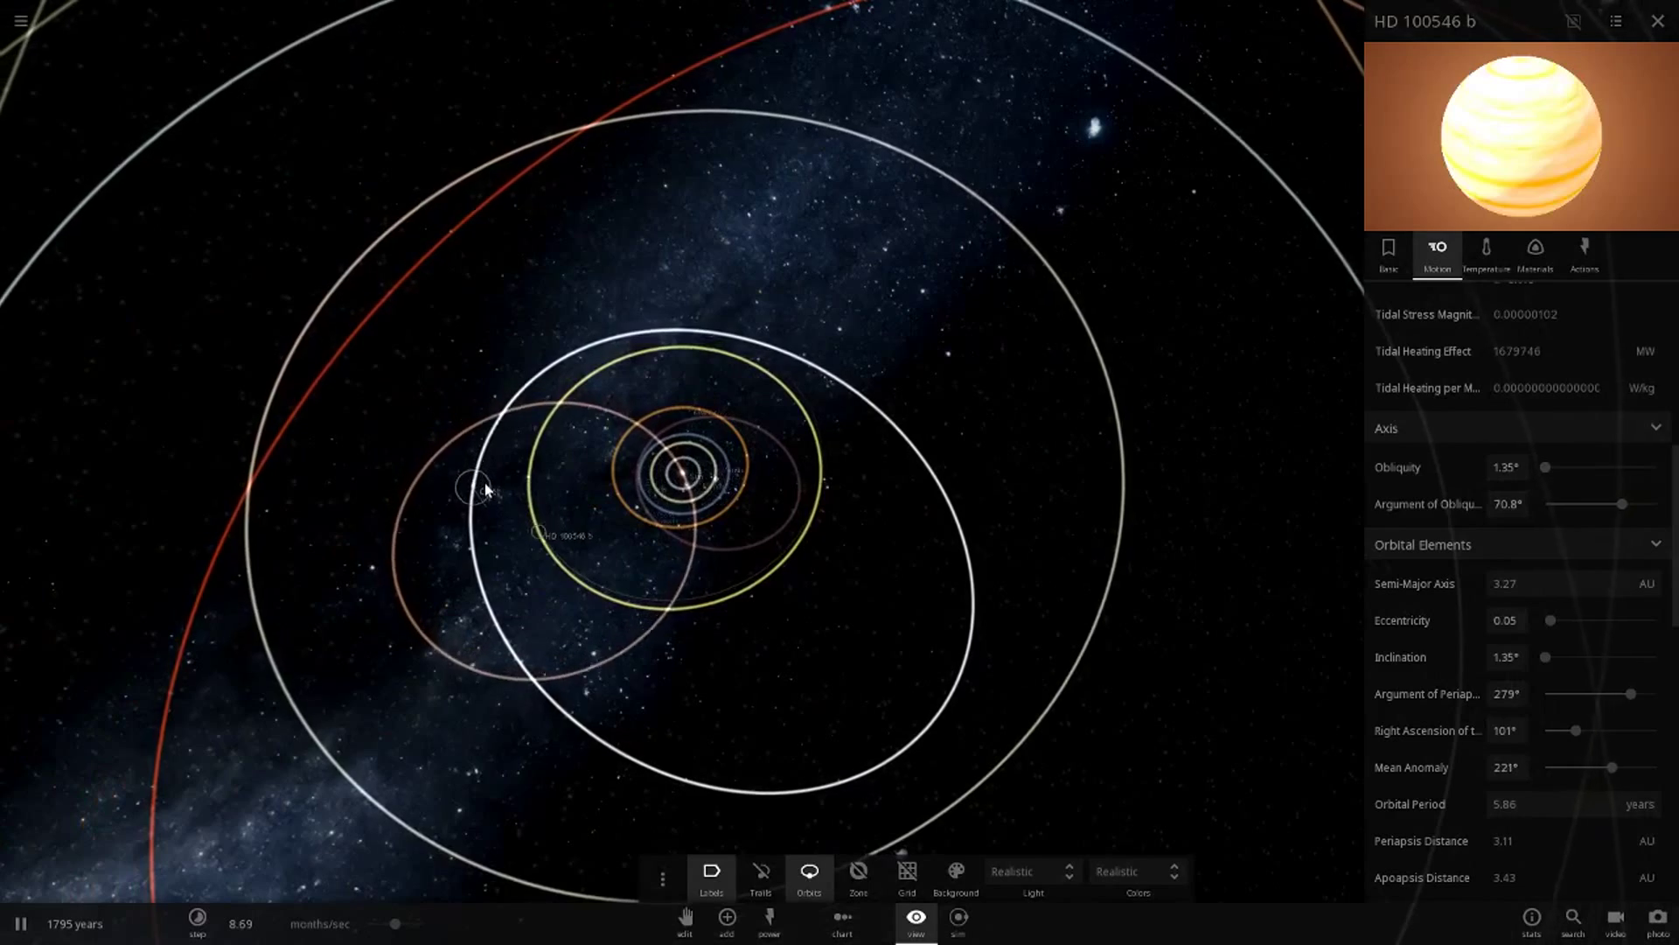
Step: Select Vesta and the Sun in turn to examine their motion within the inner solar system
click(490, 546)
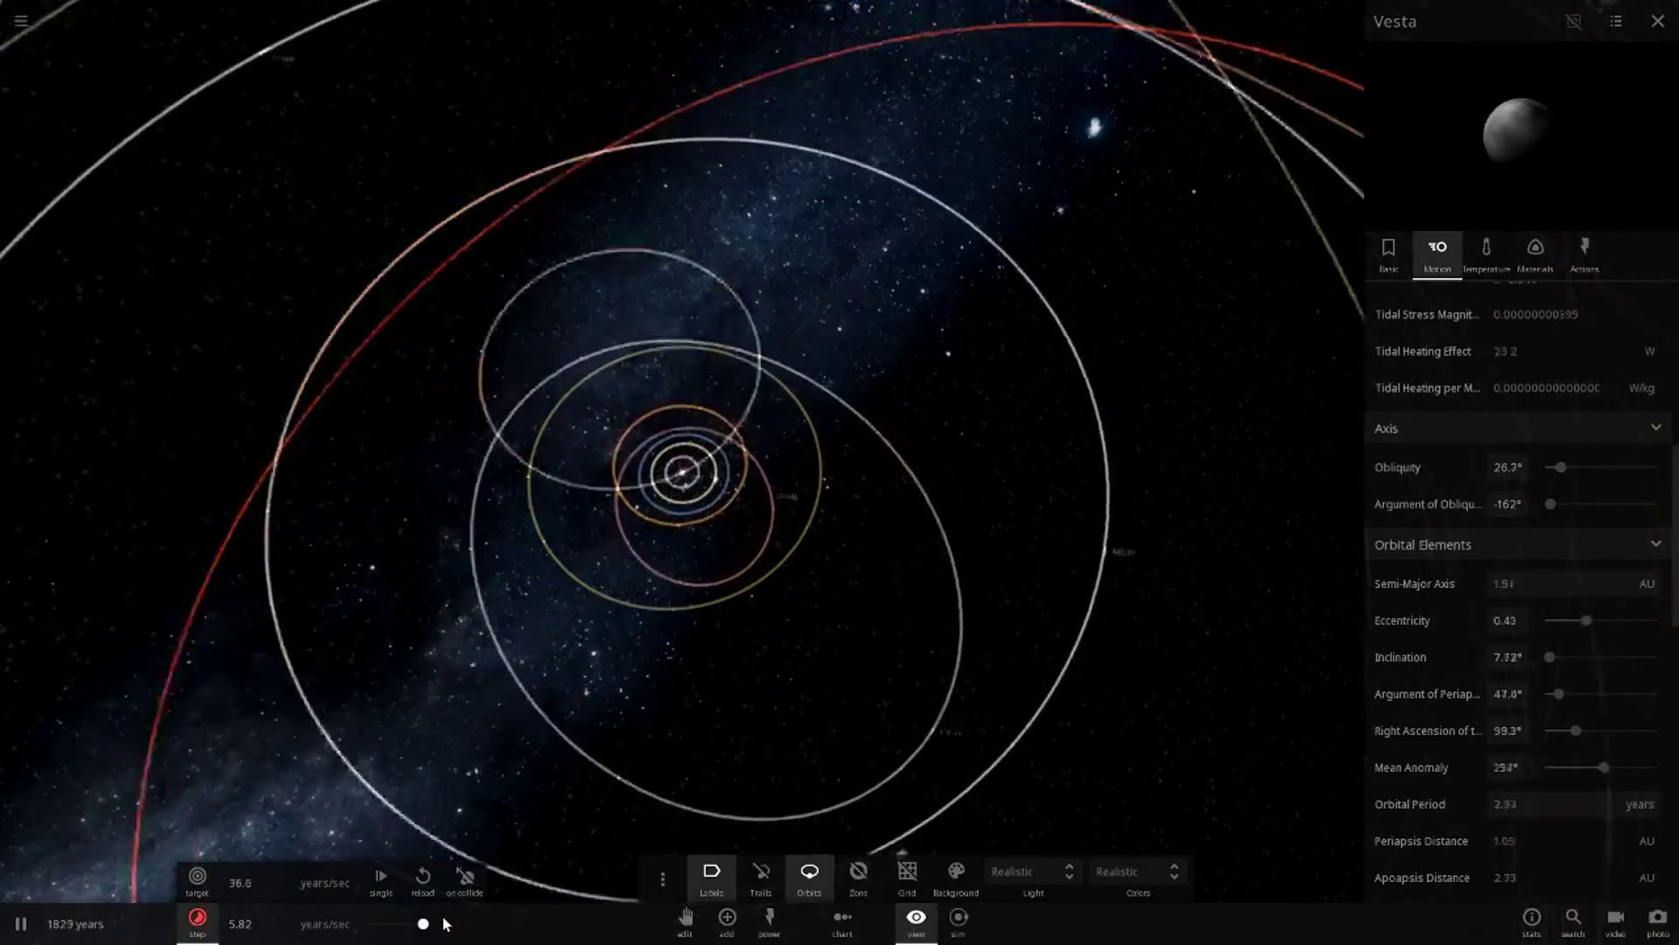
click(690, 487)
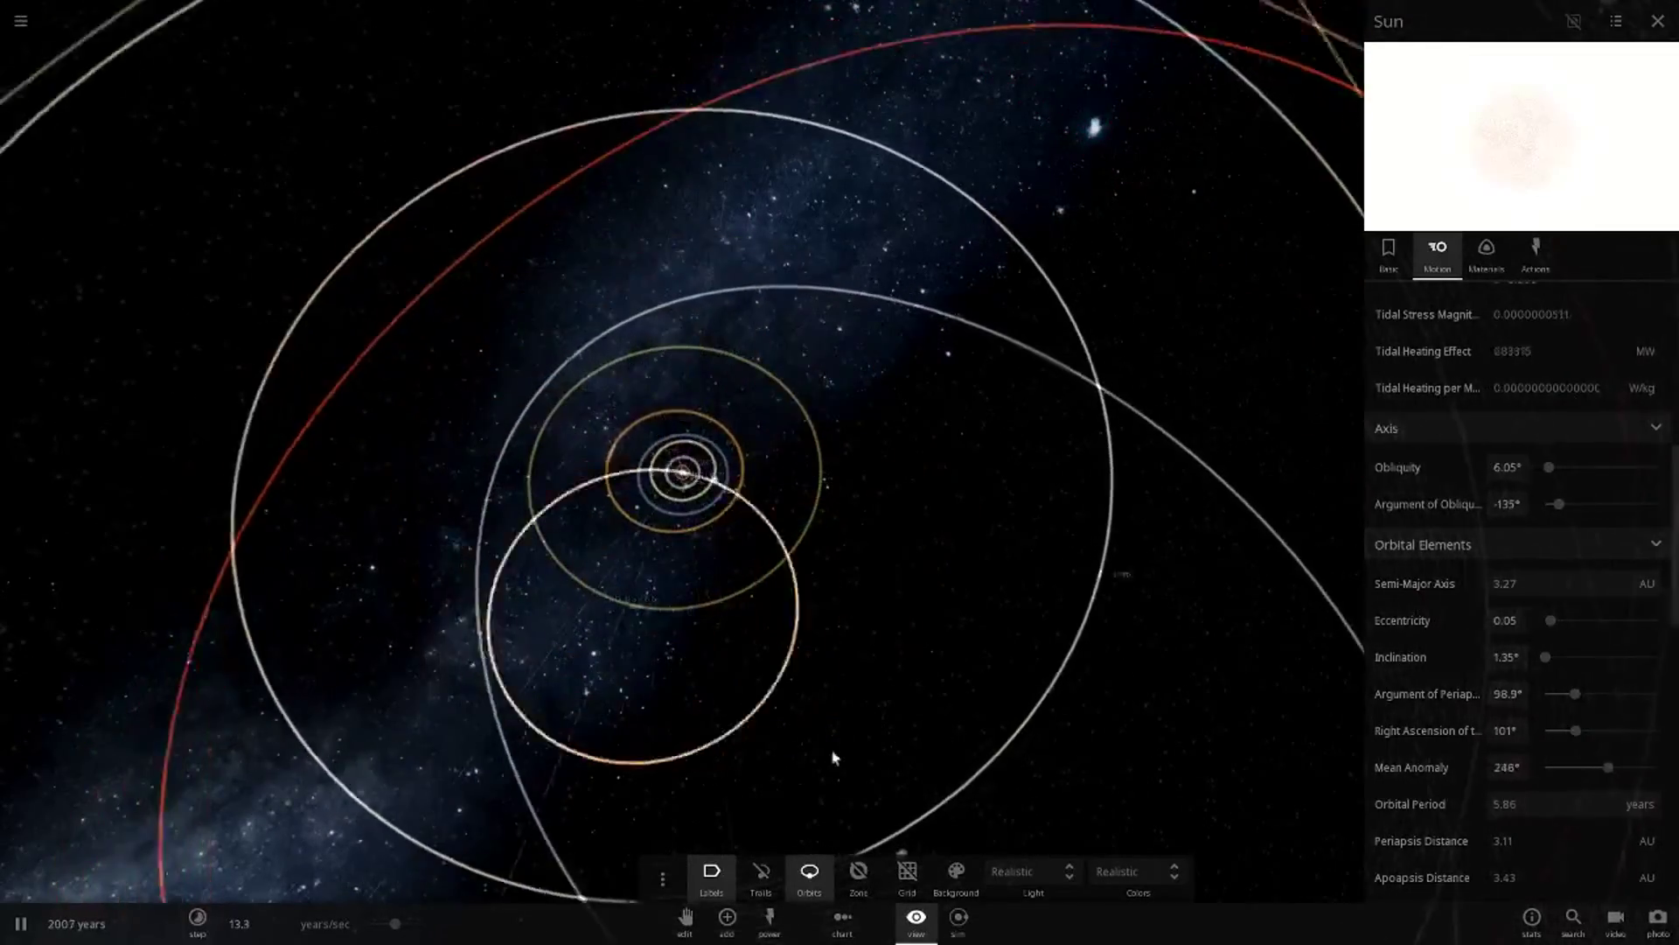
scroll(836, 759, up, 3)
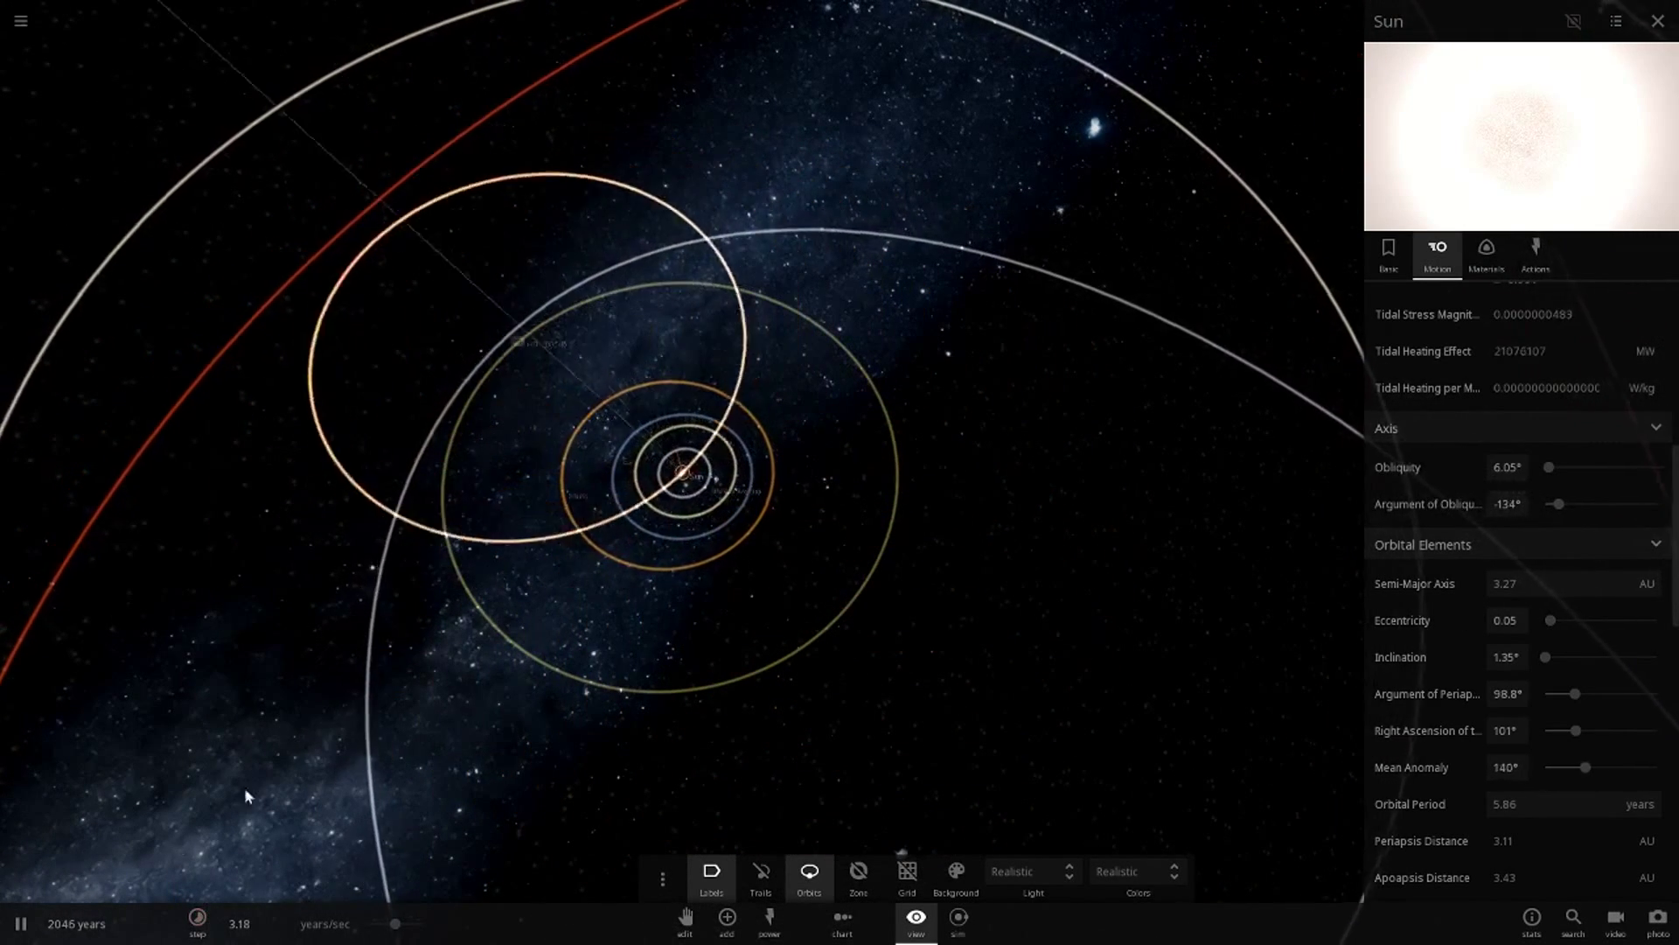
Step: Select HD 100546 b and set its semi-major axis to about 2.93 AU
click(486, 623)
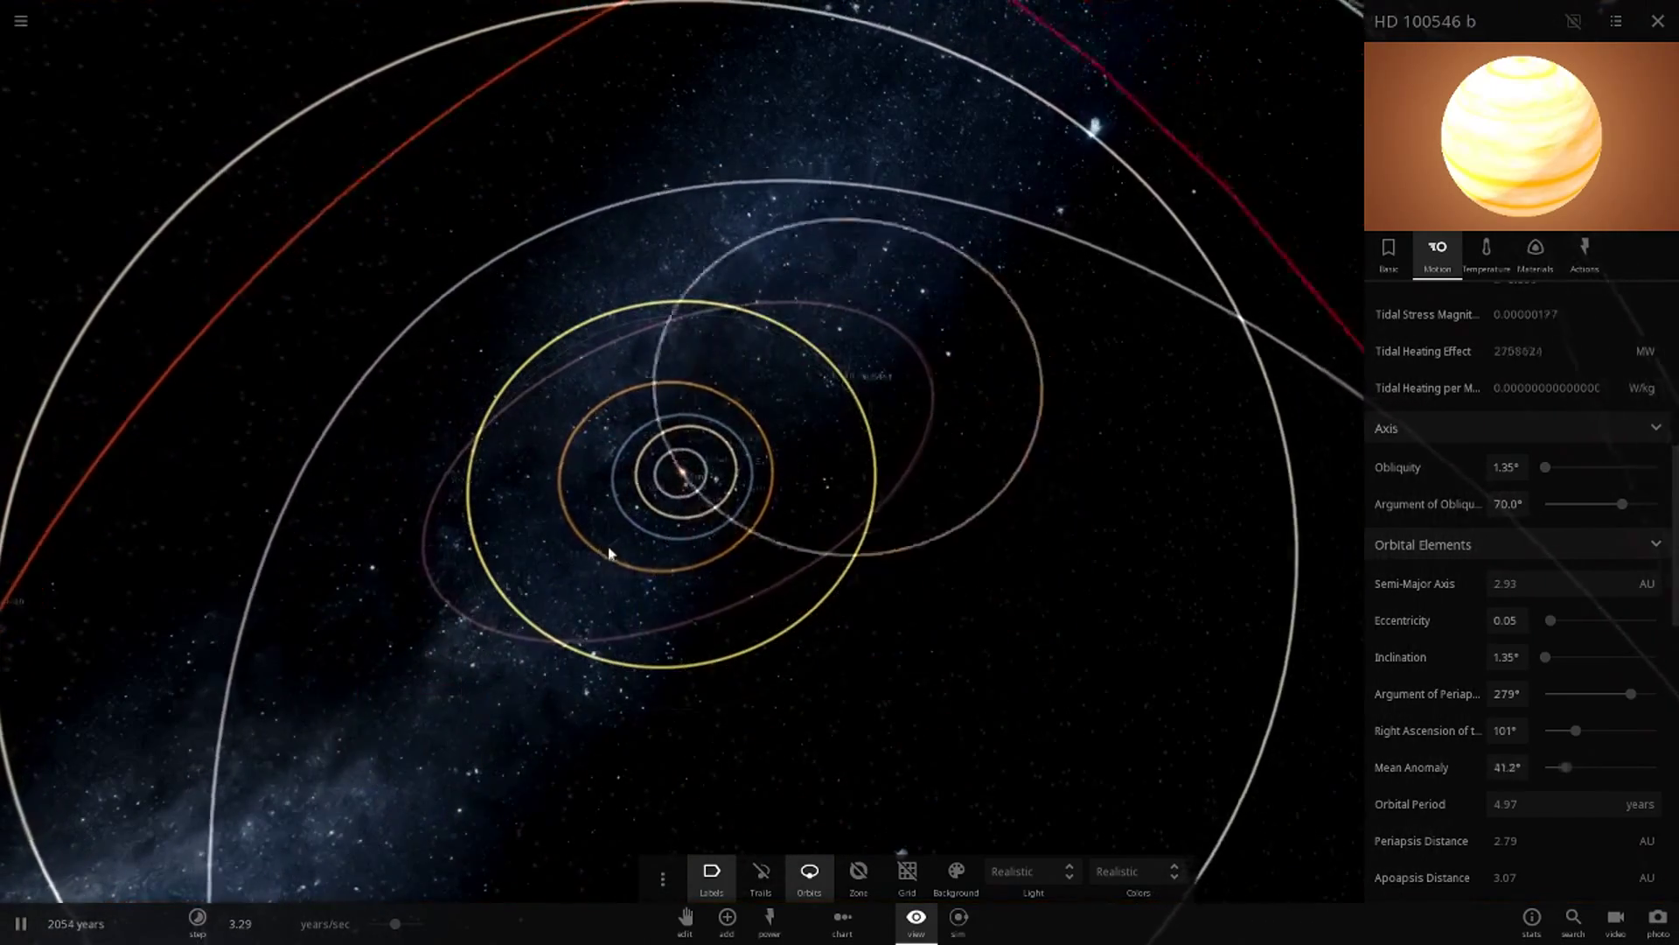
mouse_move(610, 554)
mouse_down()
mouse_move(761, 432)
mouse_move(800, 356)
mouse_move(604, 572)
mouse_up()
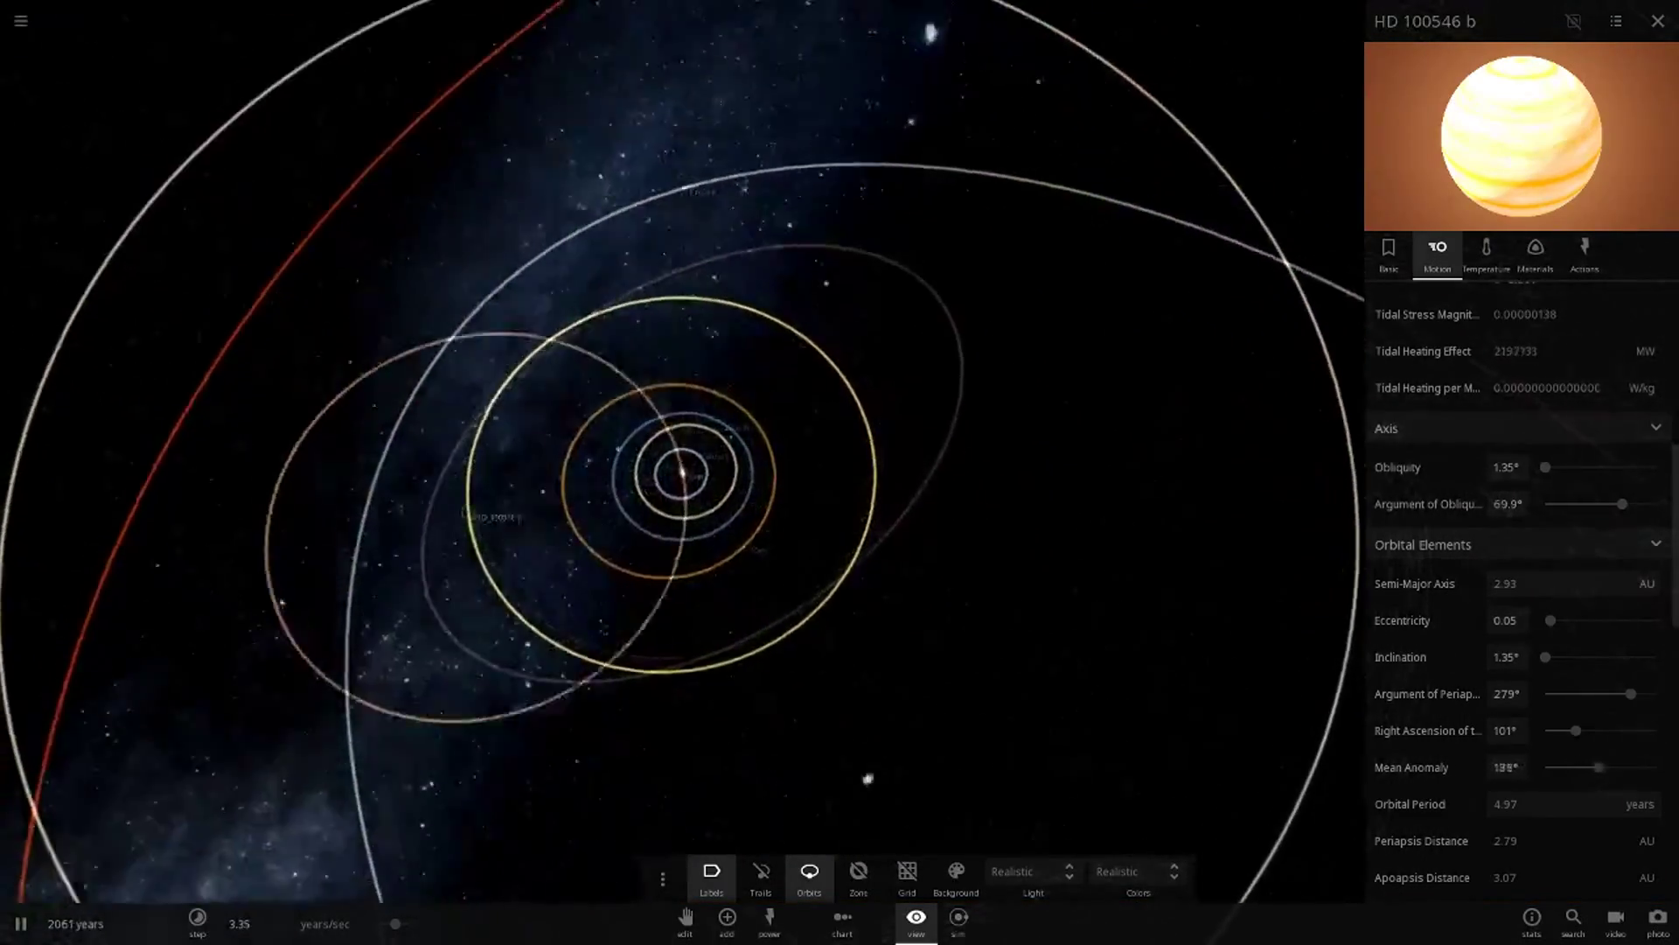
Step: Speed the simulation up to about 17.5 years per second and inspect the orbits from the inner planets to the outermost bodies
drag(395, 923, 453, 935)
scroll(733, 617, down, 15)
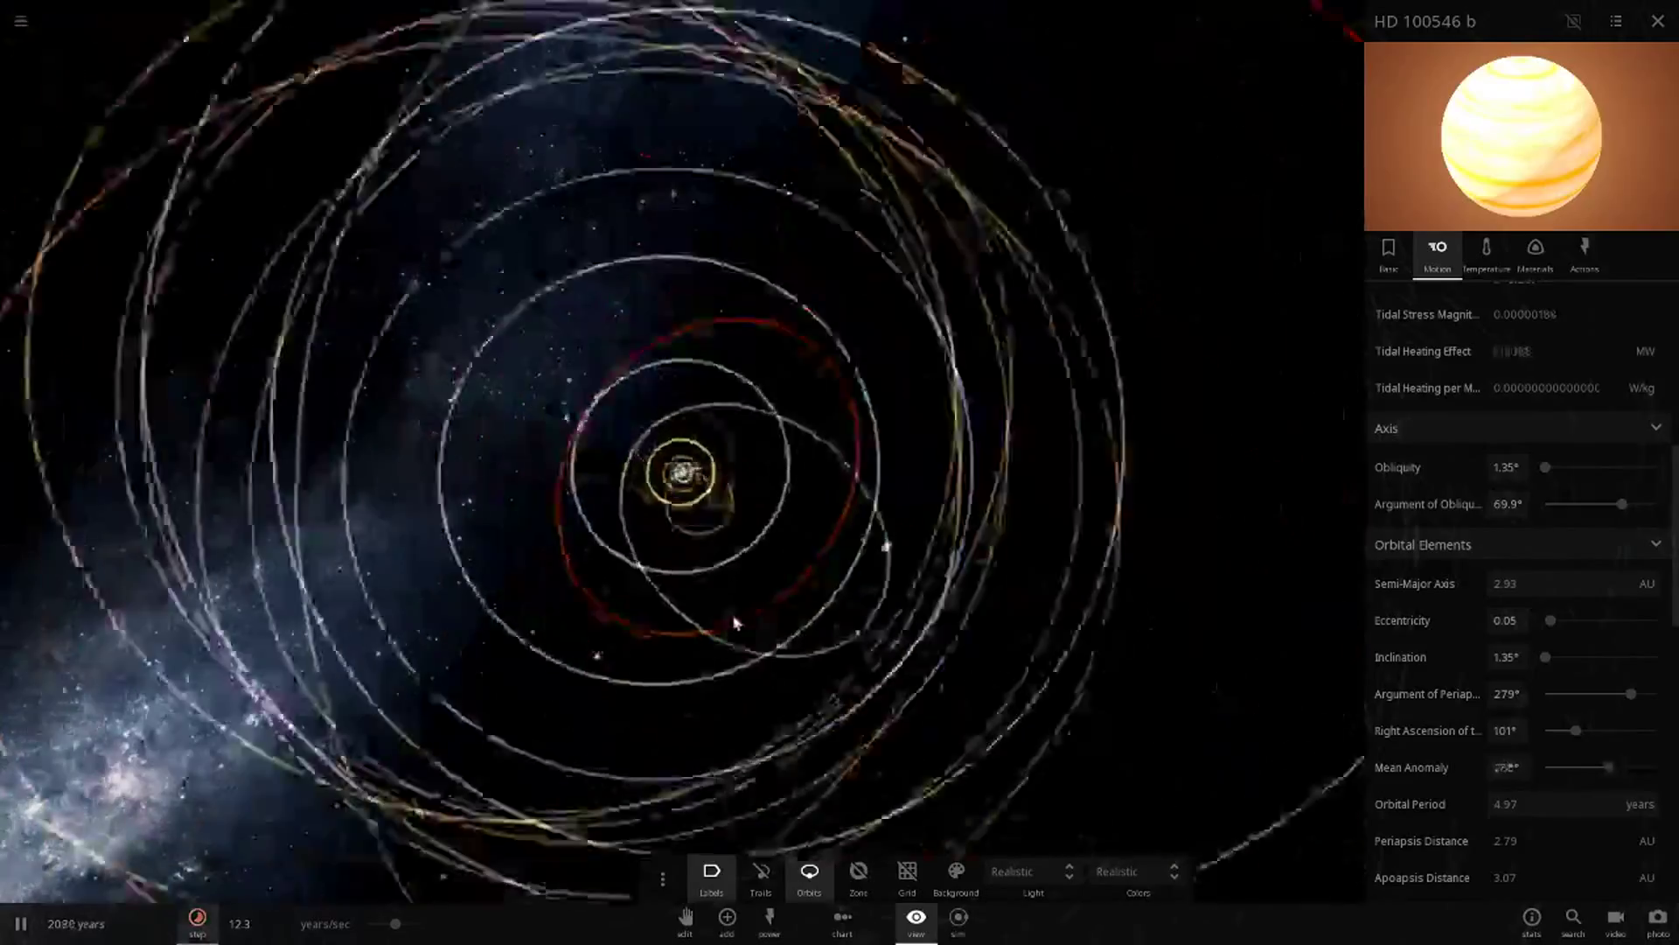
drag(785, 758, 697, 612)
scroll(696, 612, up, 2)
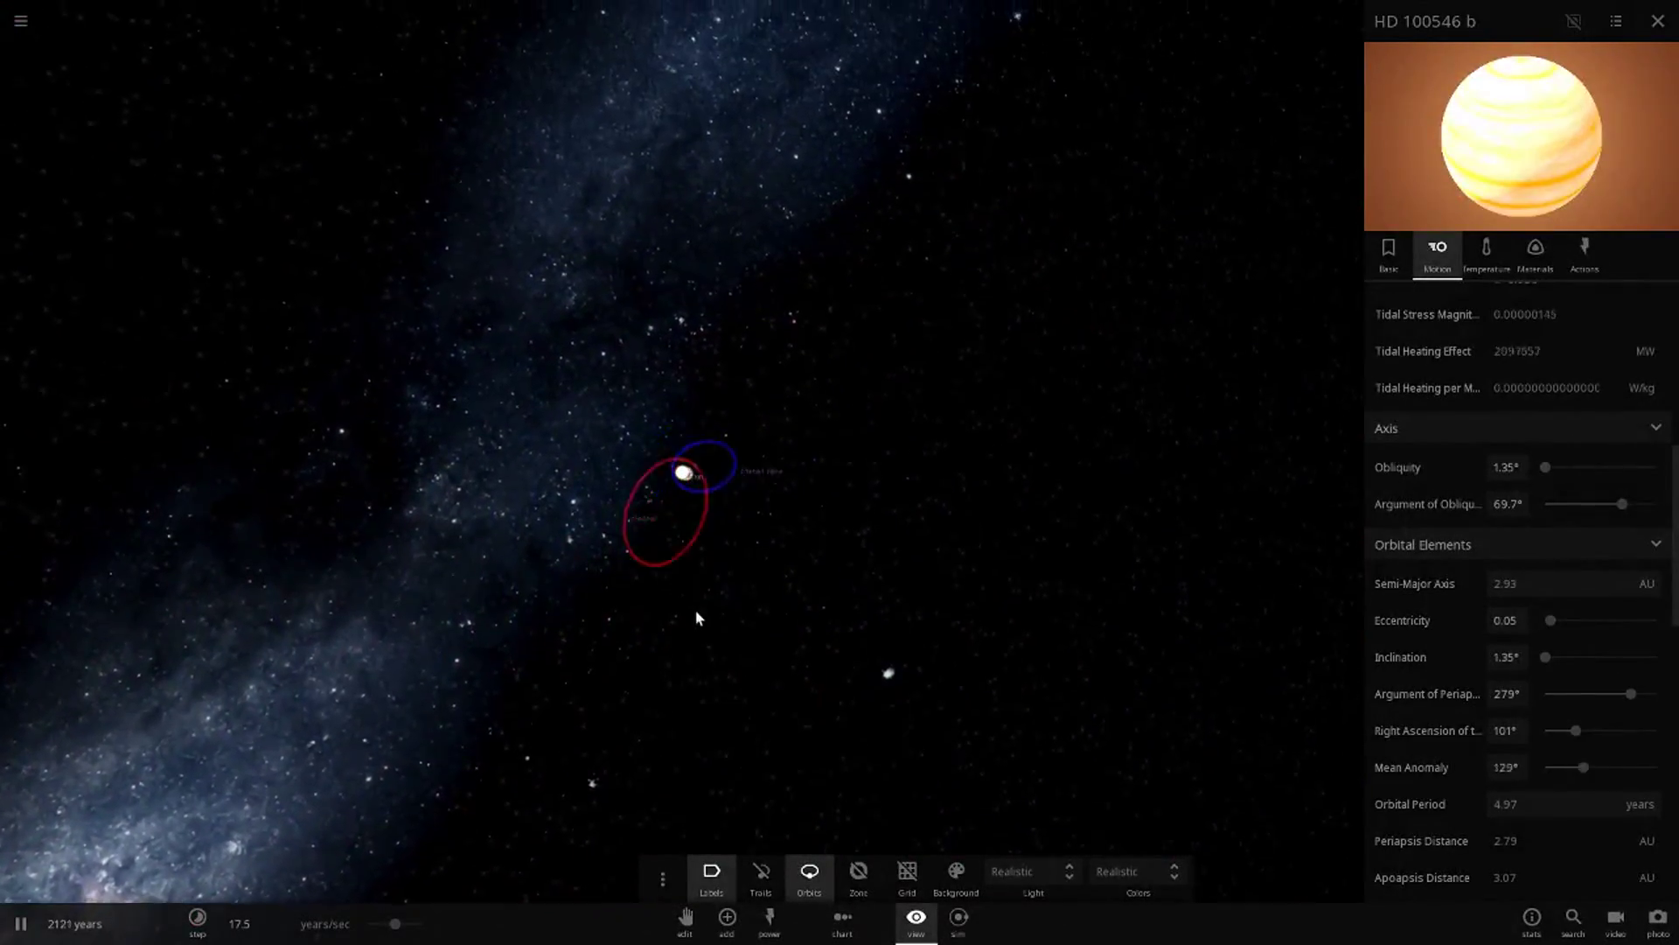
scroll(698, 631, up, 10)
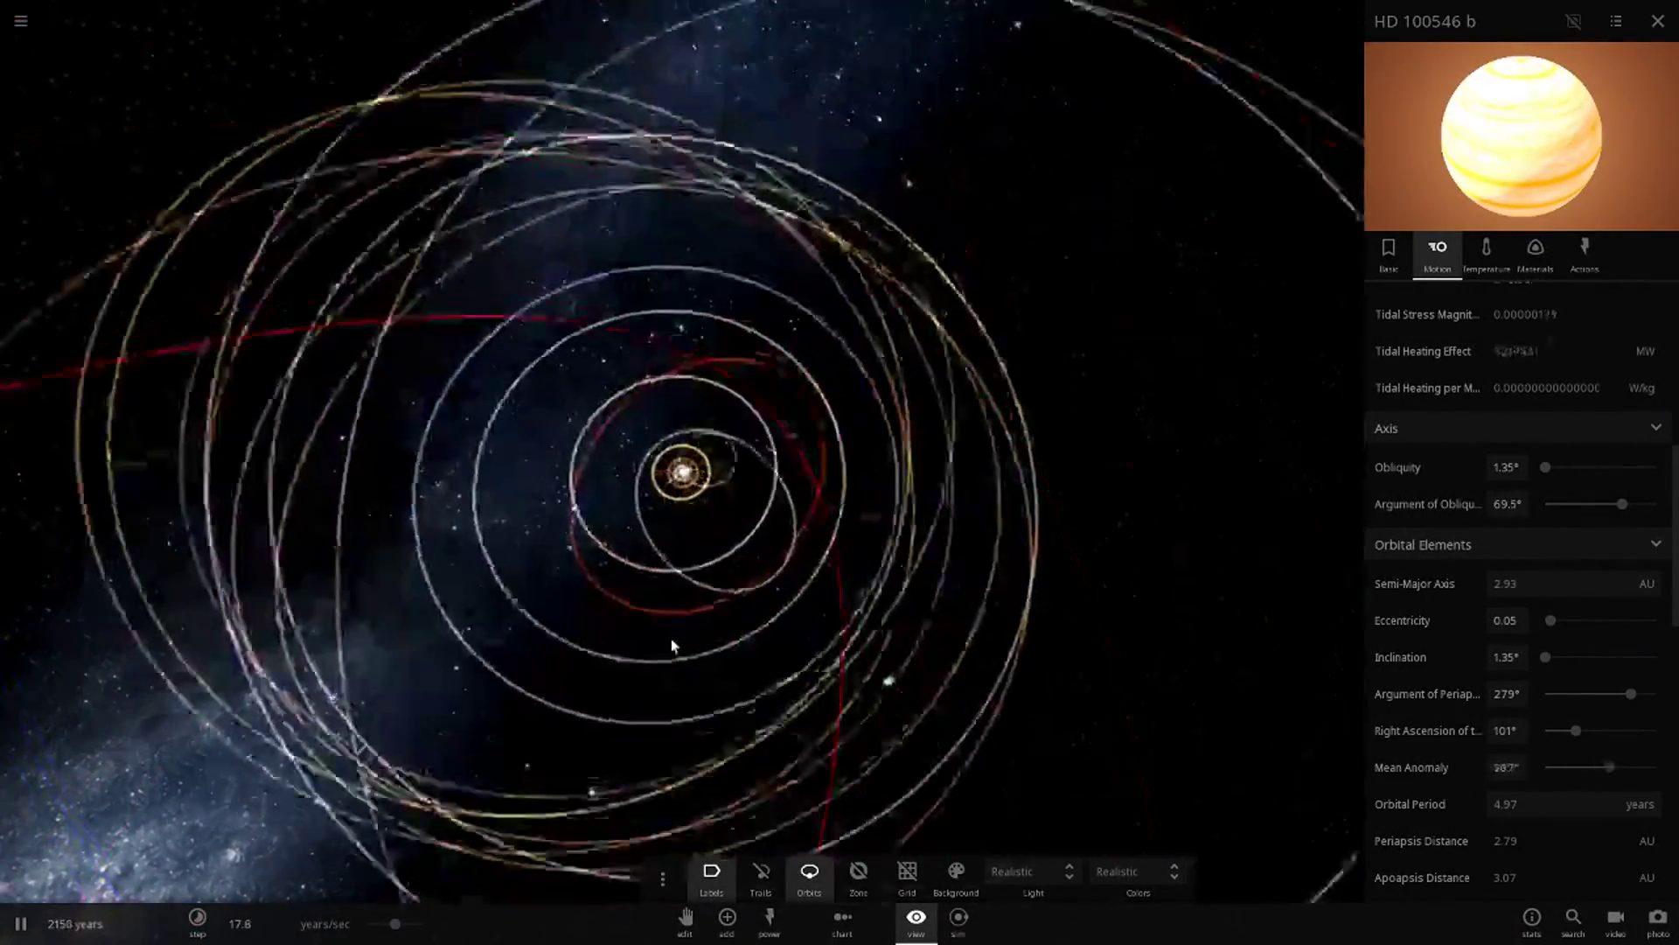
drag(696, 494, 754, 426)
scroll(754, 426, down, 10)
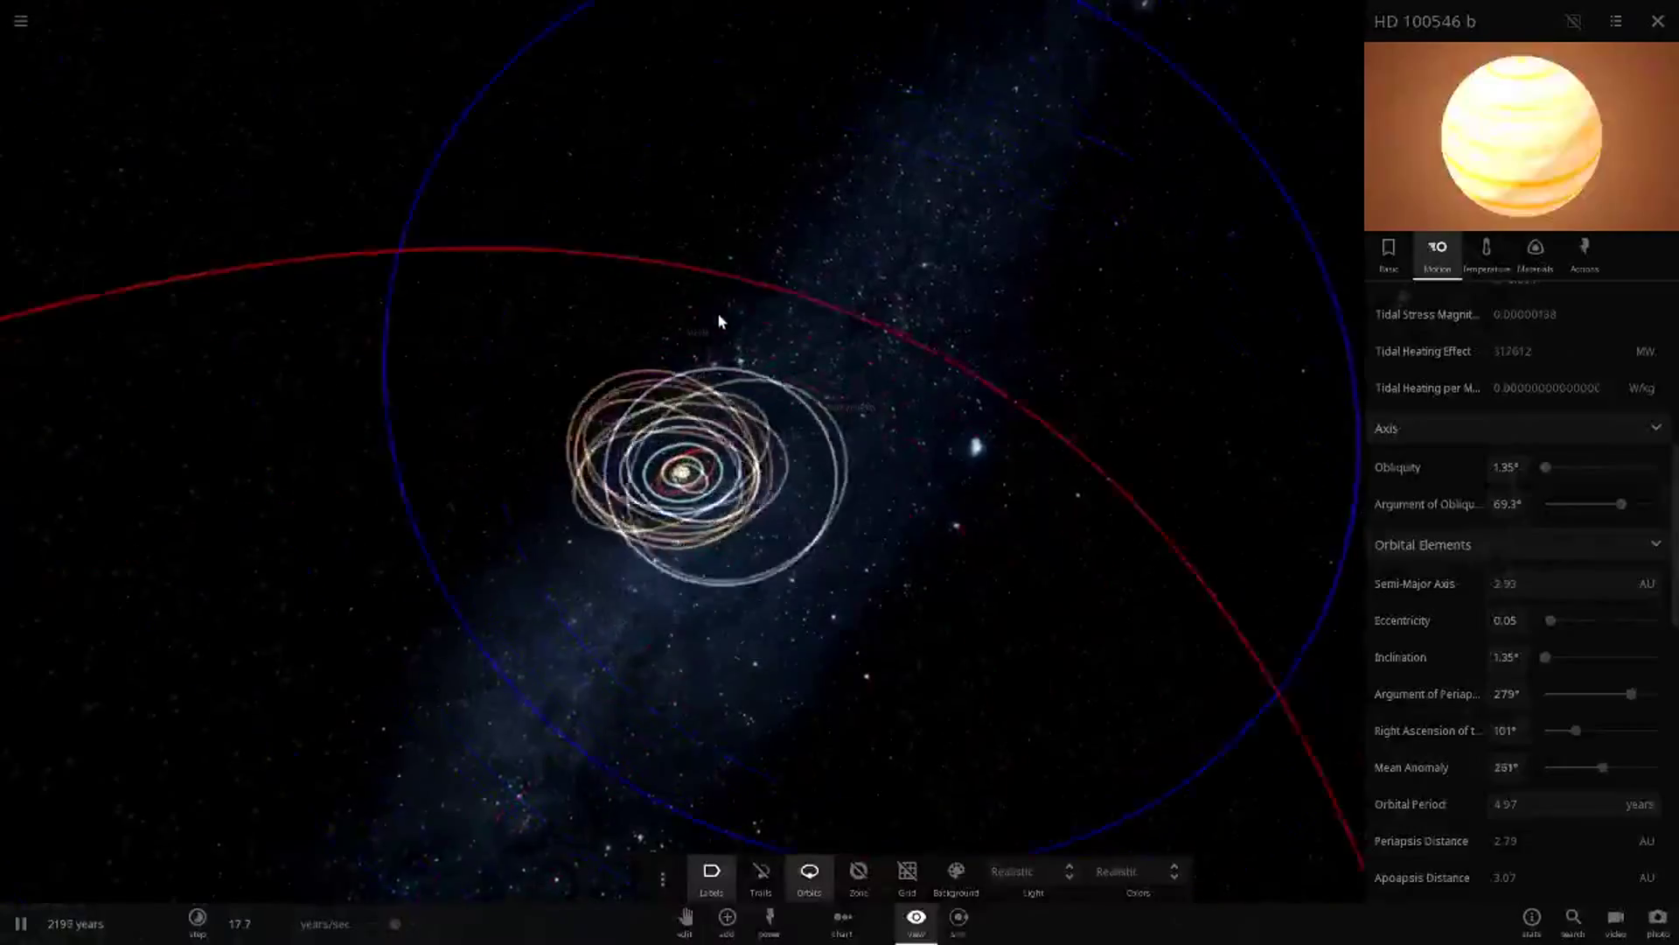
Step: Select Vesta and slow the simulation to about 1.21 years per second to examine the surrounding orbits
click(680, 306)
scroll(765, 677, up, 5)
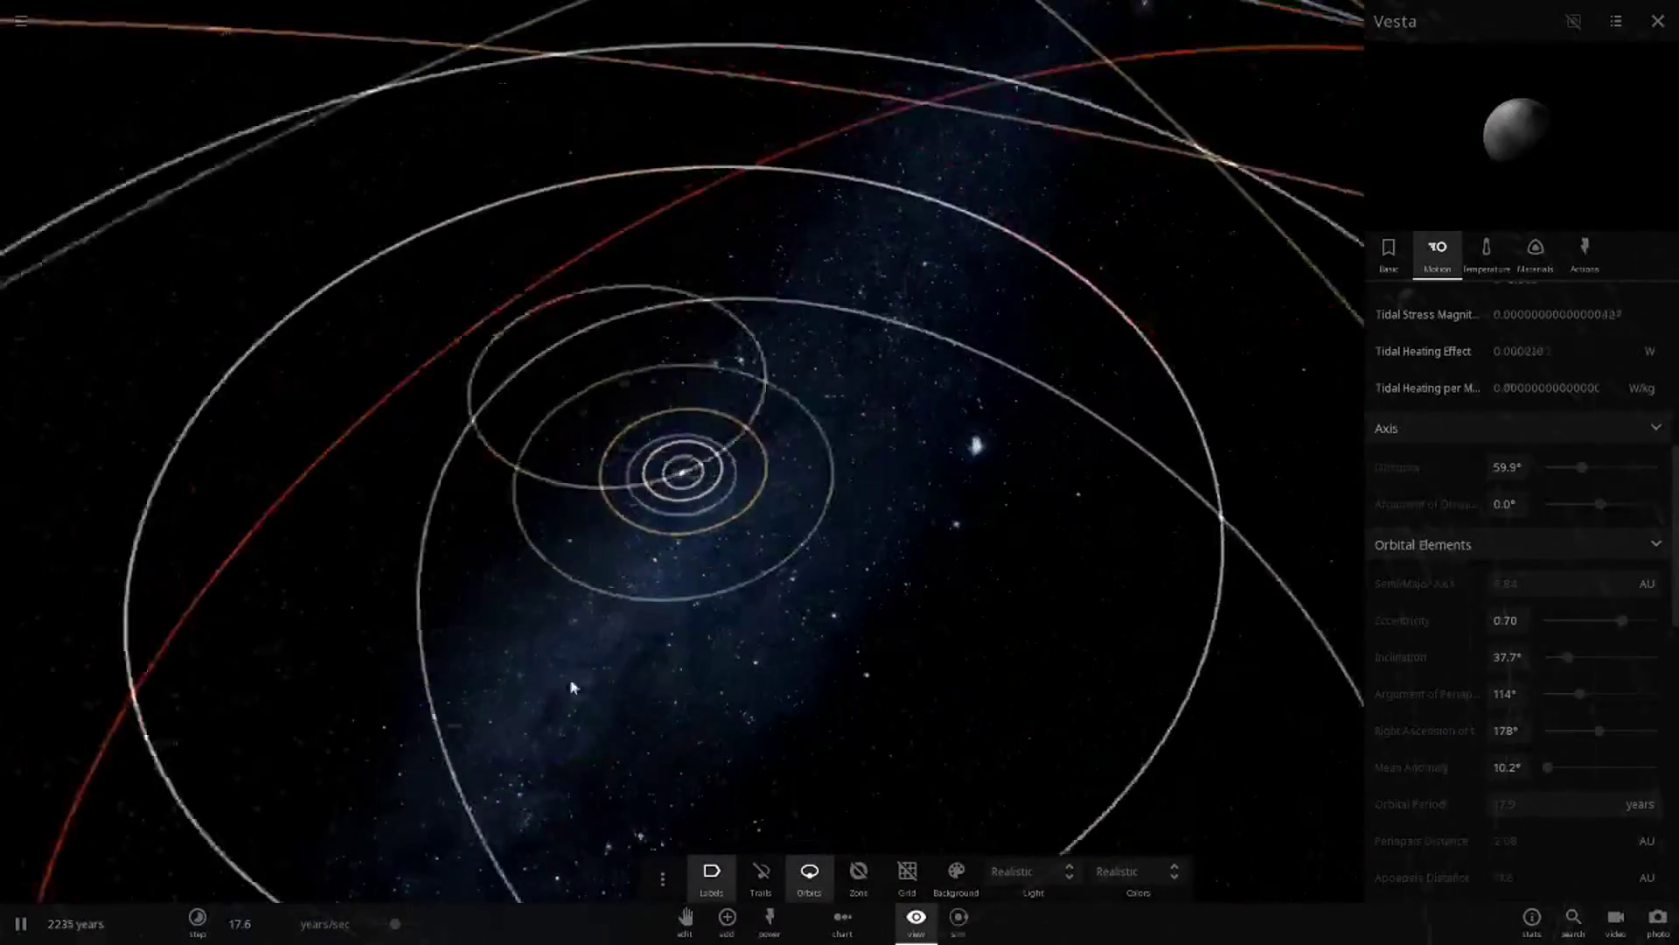
drag(395, 923, 372, 939)
scroll(630, 700, down, 6)
drag(674, 679, 478, 681)
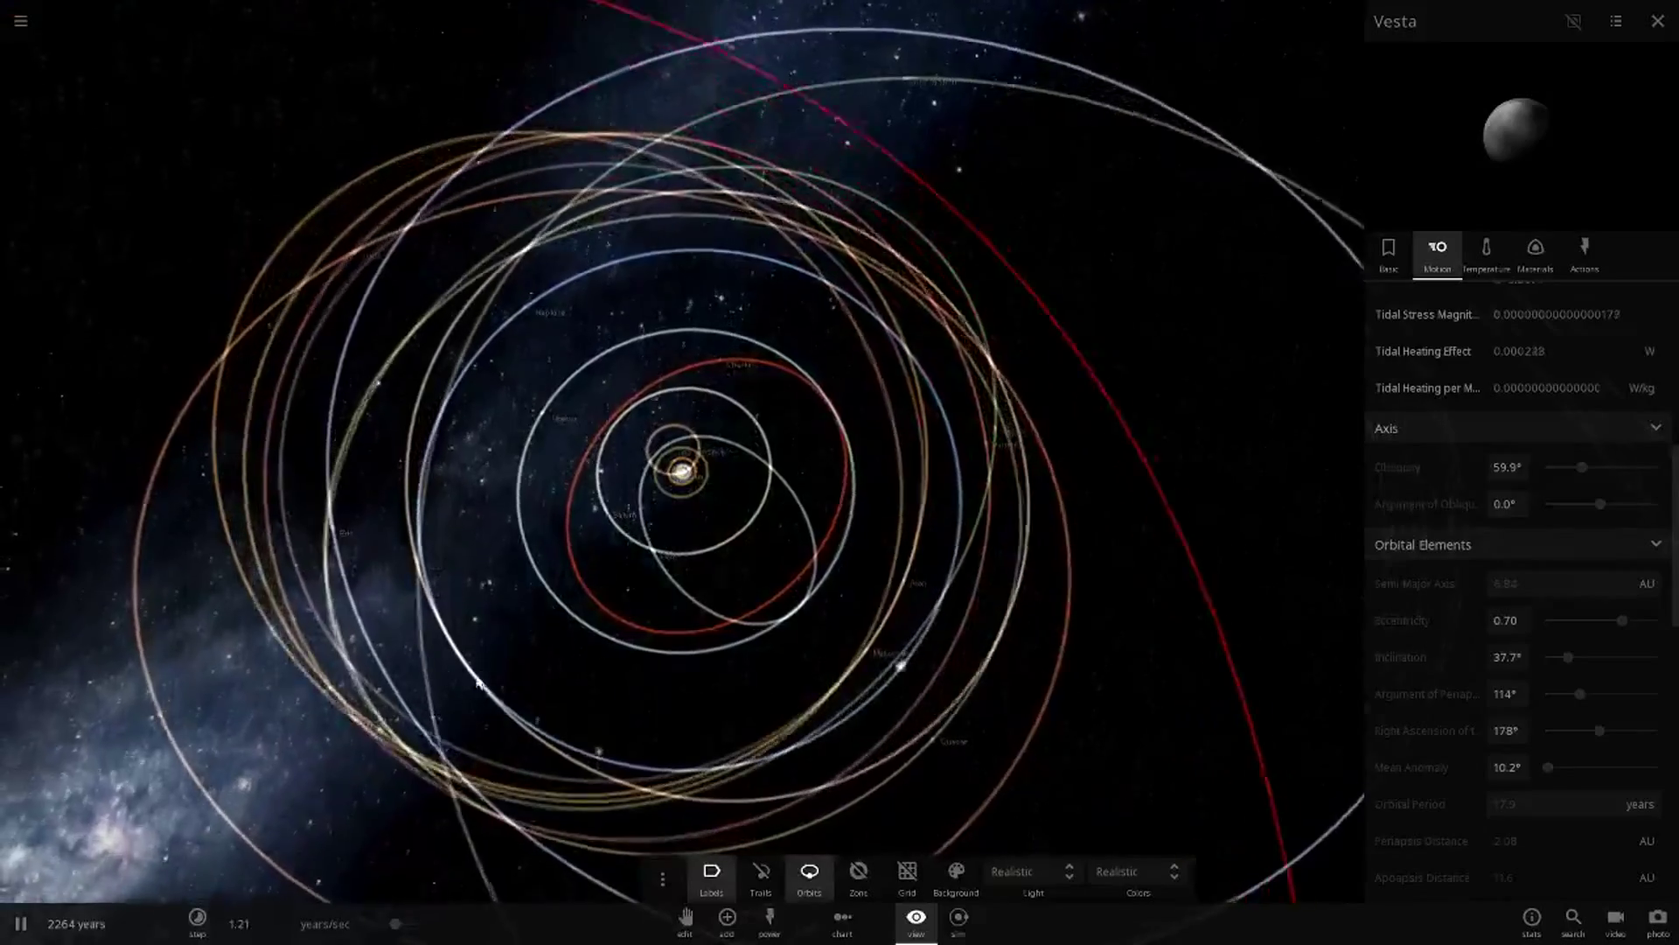
Step: Speed the simulation up to about 7.36 years per second and inspect the inner planets' orbits
drag(394, 925, 440, 927)
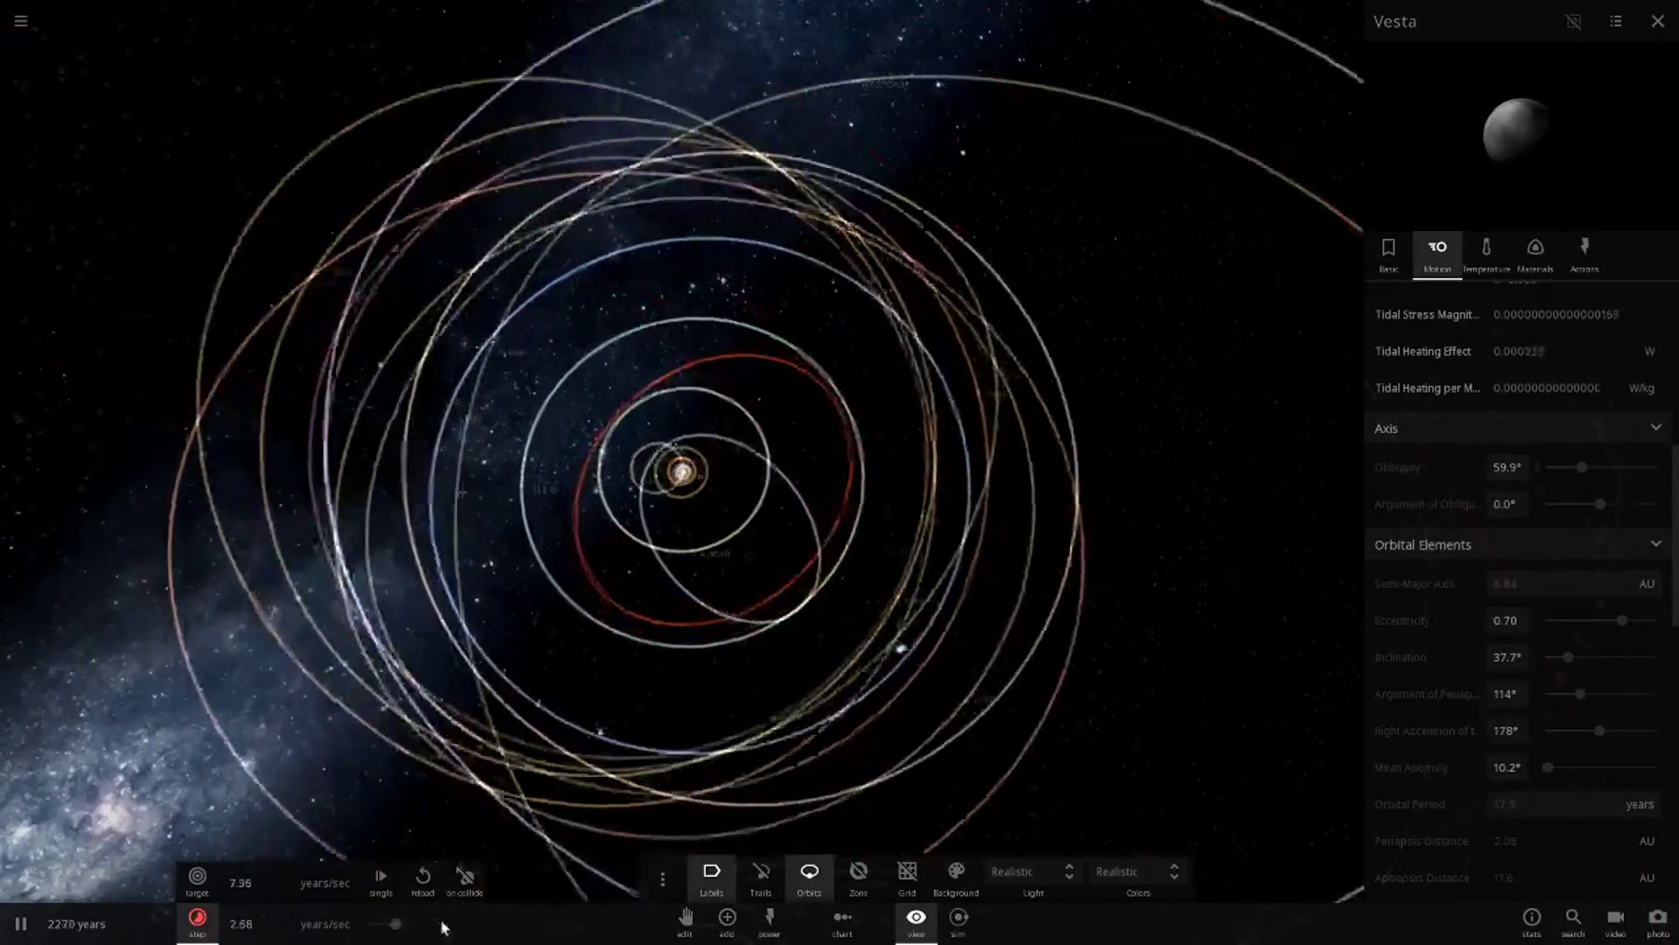
drag(559, 788, 768, 626)
scroll(769, 626, up, 10)
scroll(1400, 612, down, 3)
scroll(994, 619, down, 2)
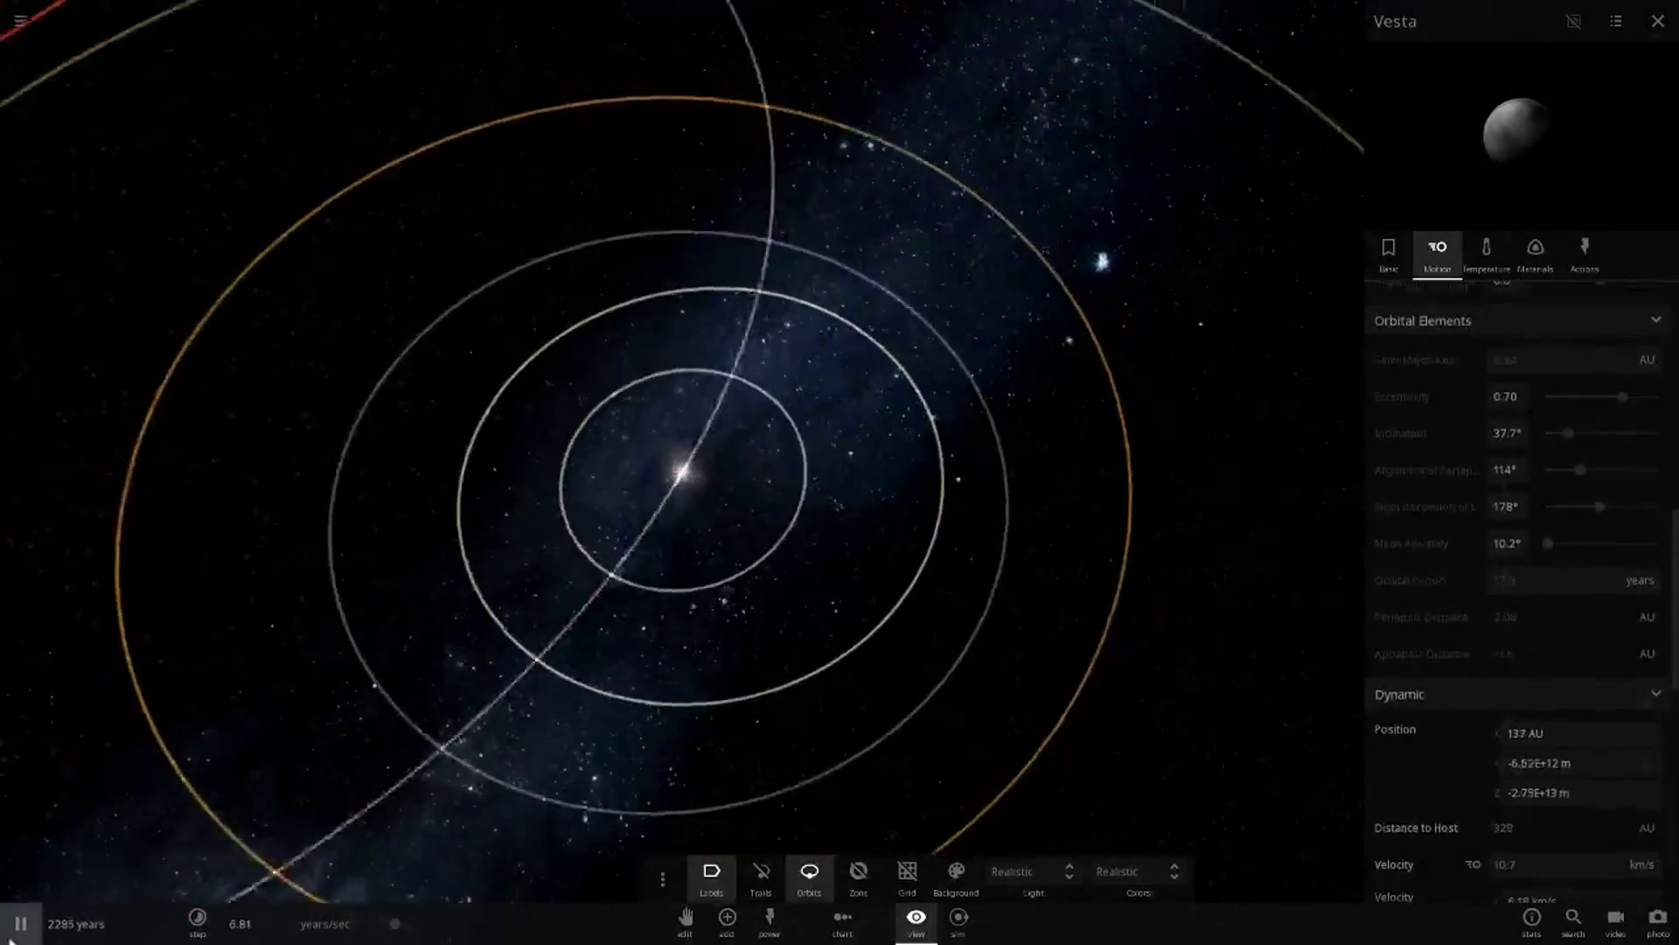
Step: Set HD 100546 b's semi-major axis to 1.49 AU while paused, and resume the simulation at about 8.15 months per second
click(11, 940)
click(566, 454)
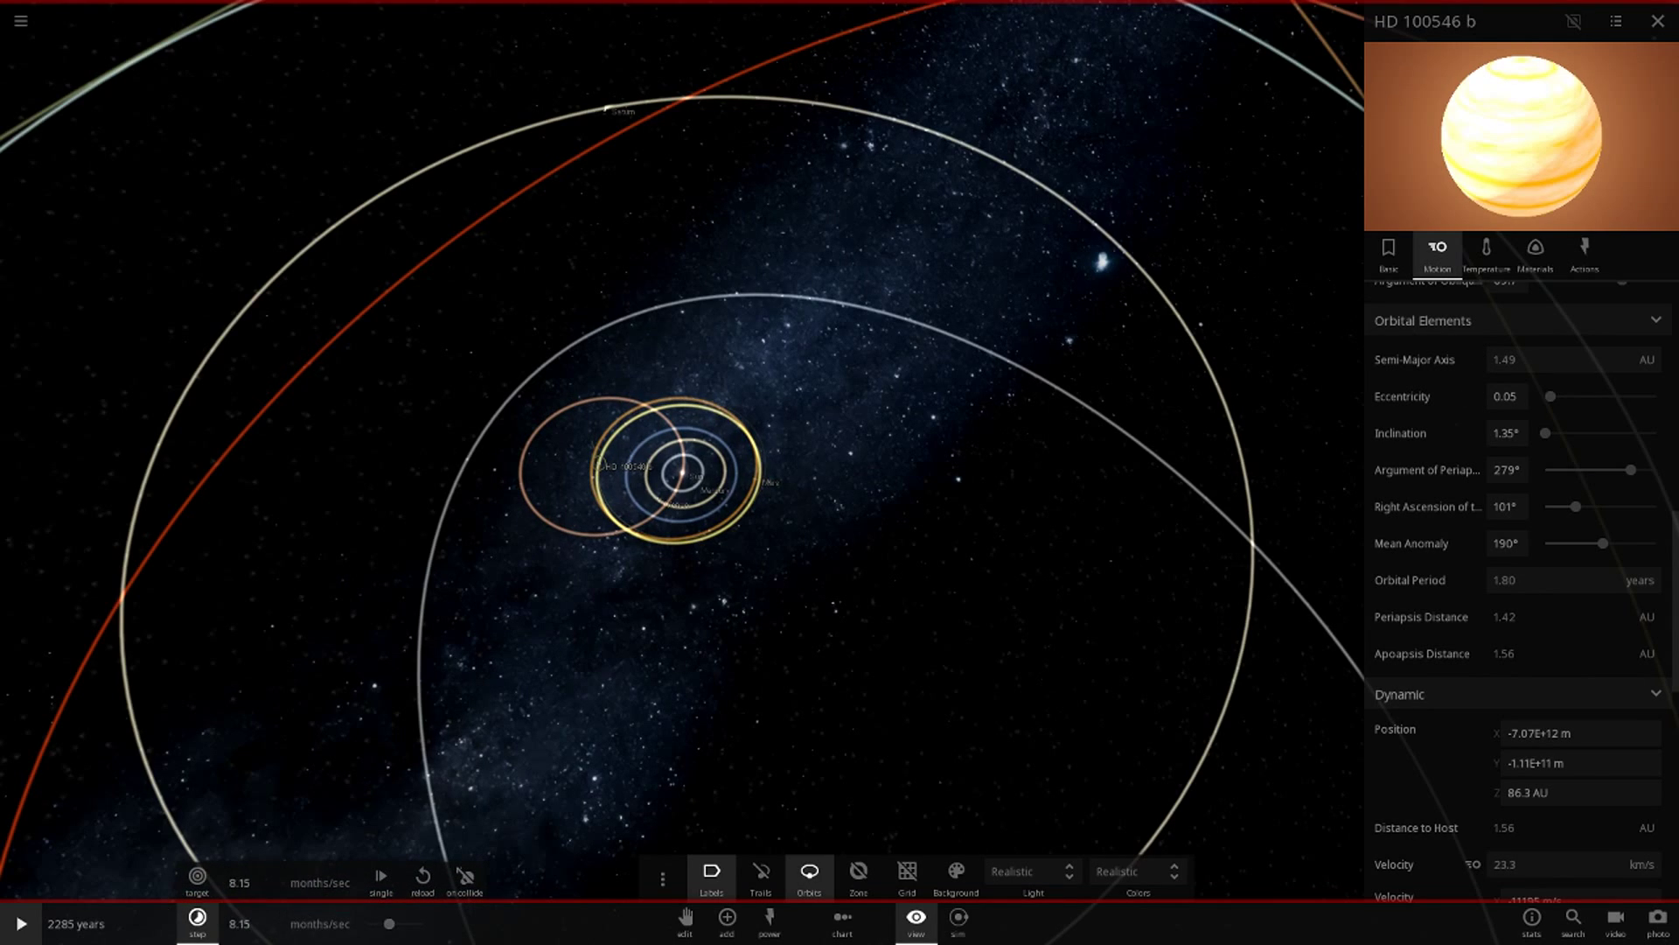
click(12, 940)
Step: Examine how the inner planets' and outer bodies' orbits respond to HD 100546 b's tighter orbit
scroll(842, 584, up, 6)
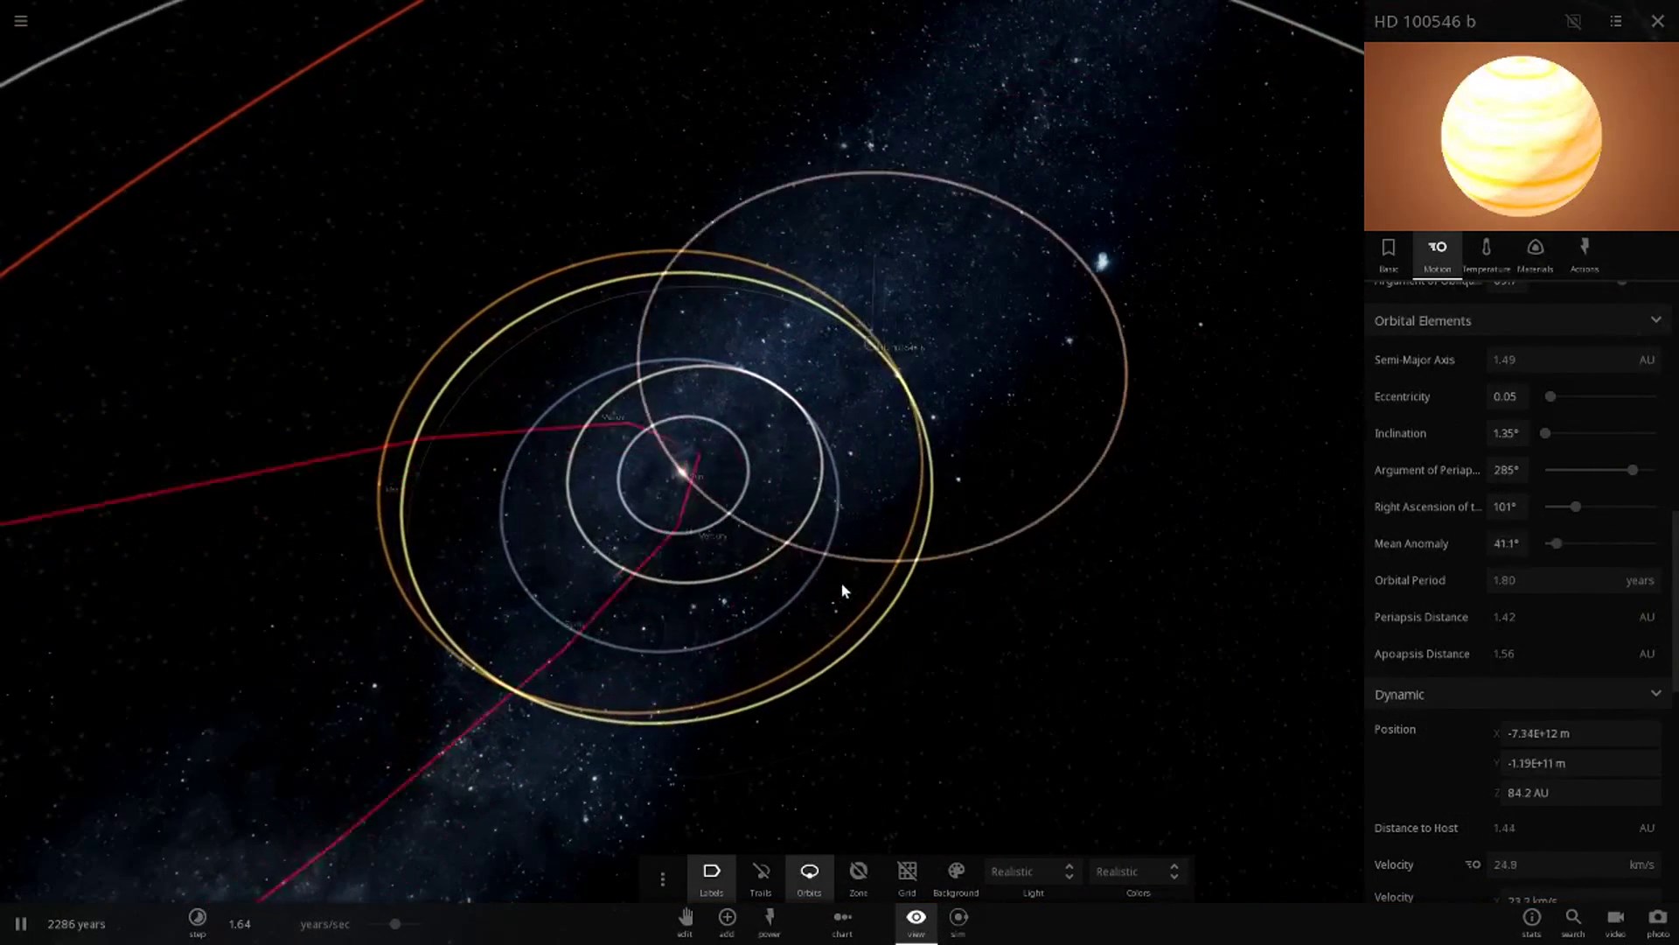
scroll(840, 587, down, 5)
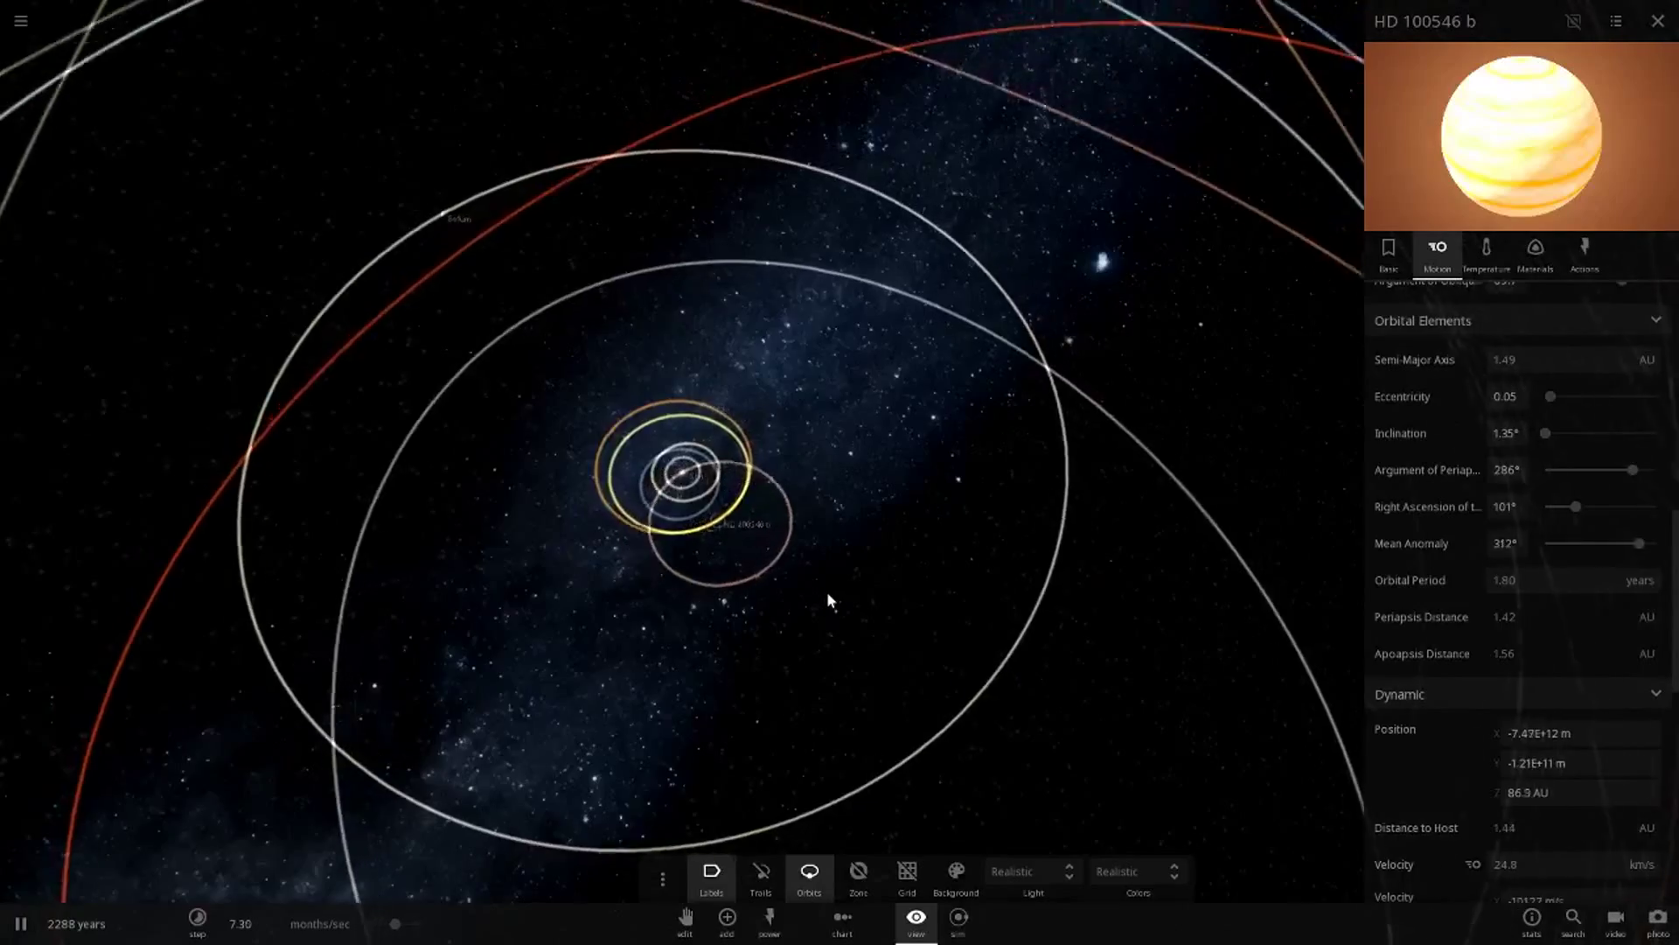
drag(829, 600, 721, 586)
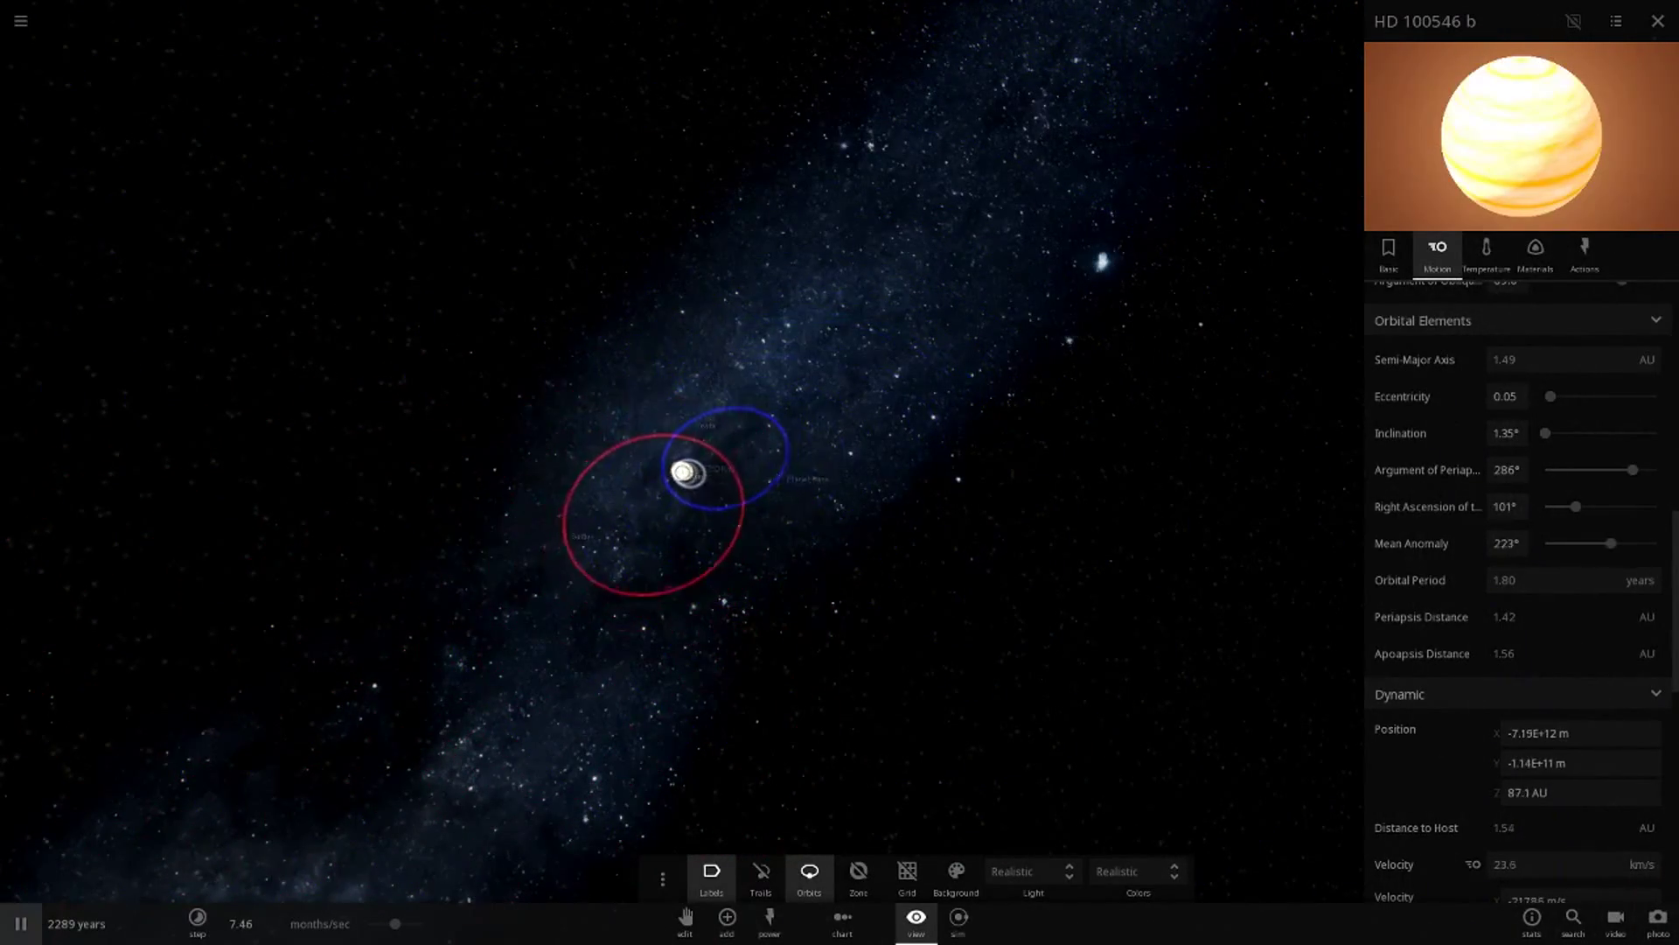
scroll(622, 581, up, 8)
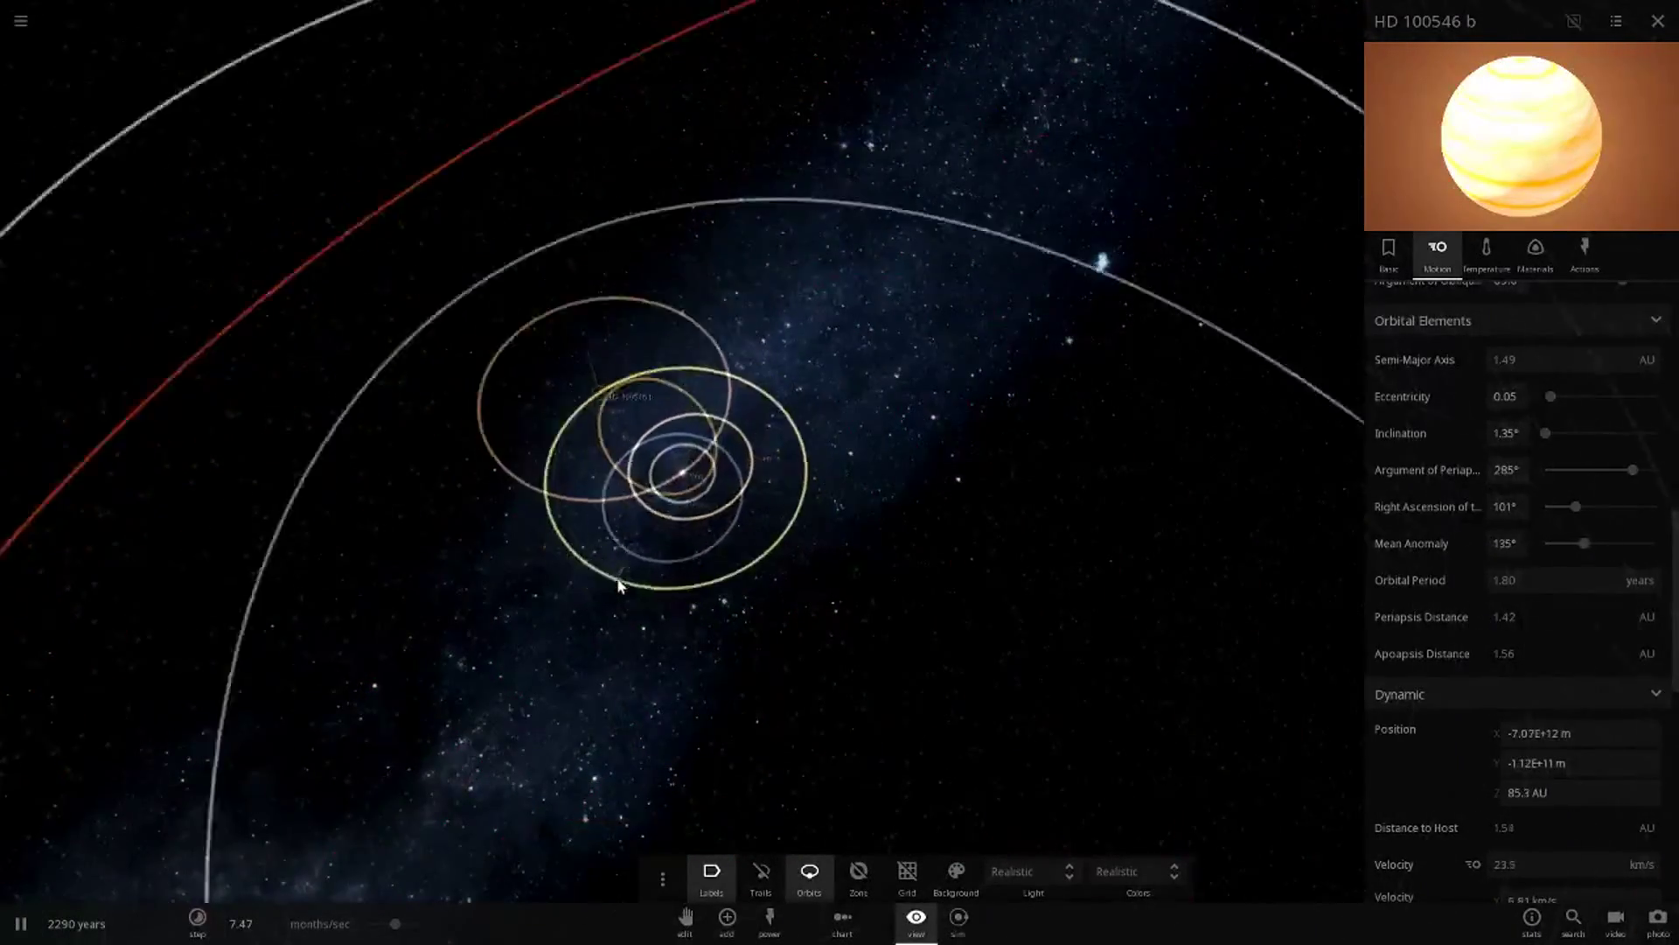
scroll(623, 581, down, 4)
drag(947, 536, 728, 617)
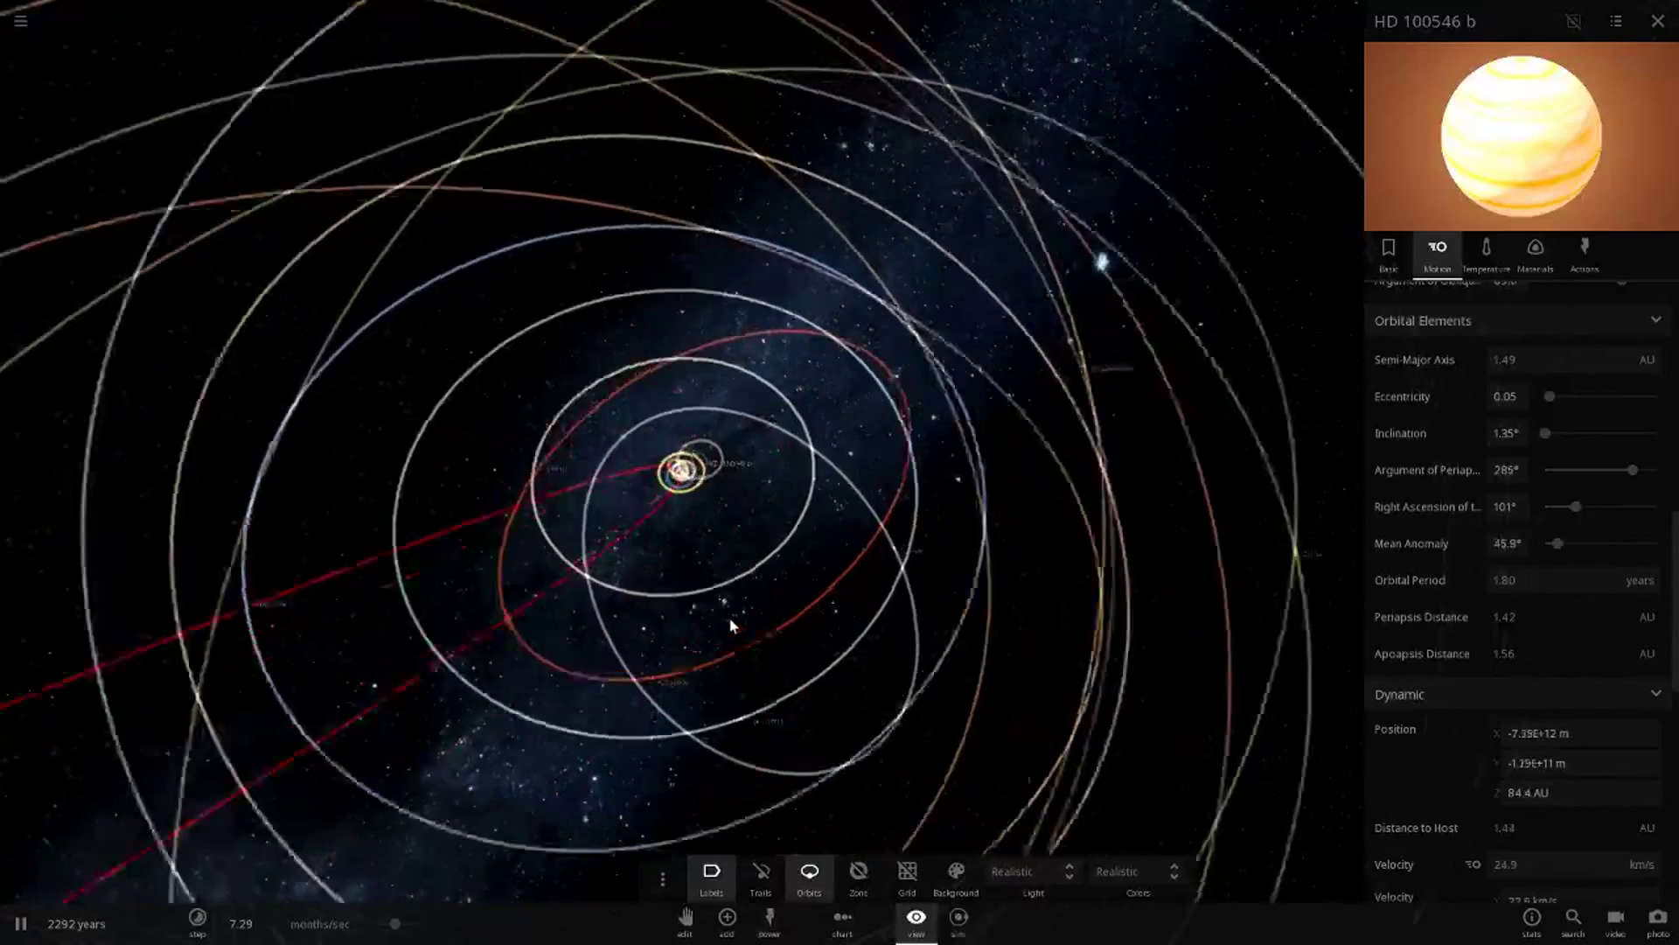
scroll(731, 626, up, 8)
scroll(689, 531, up, 4)
scroll(689, 531, down, 6)
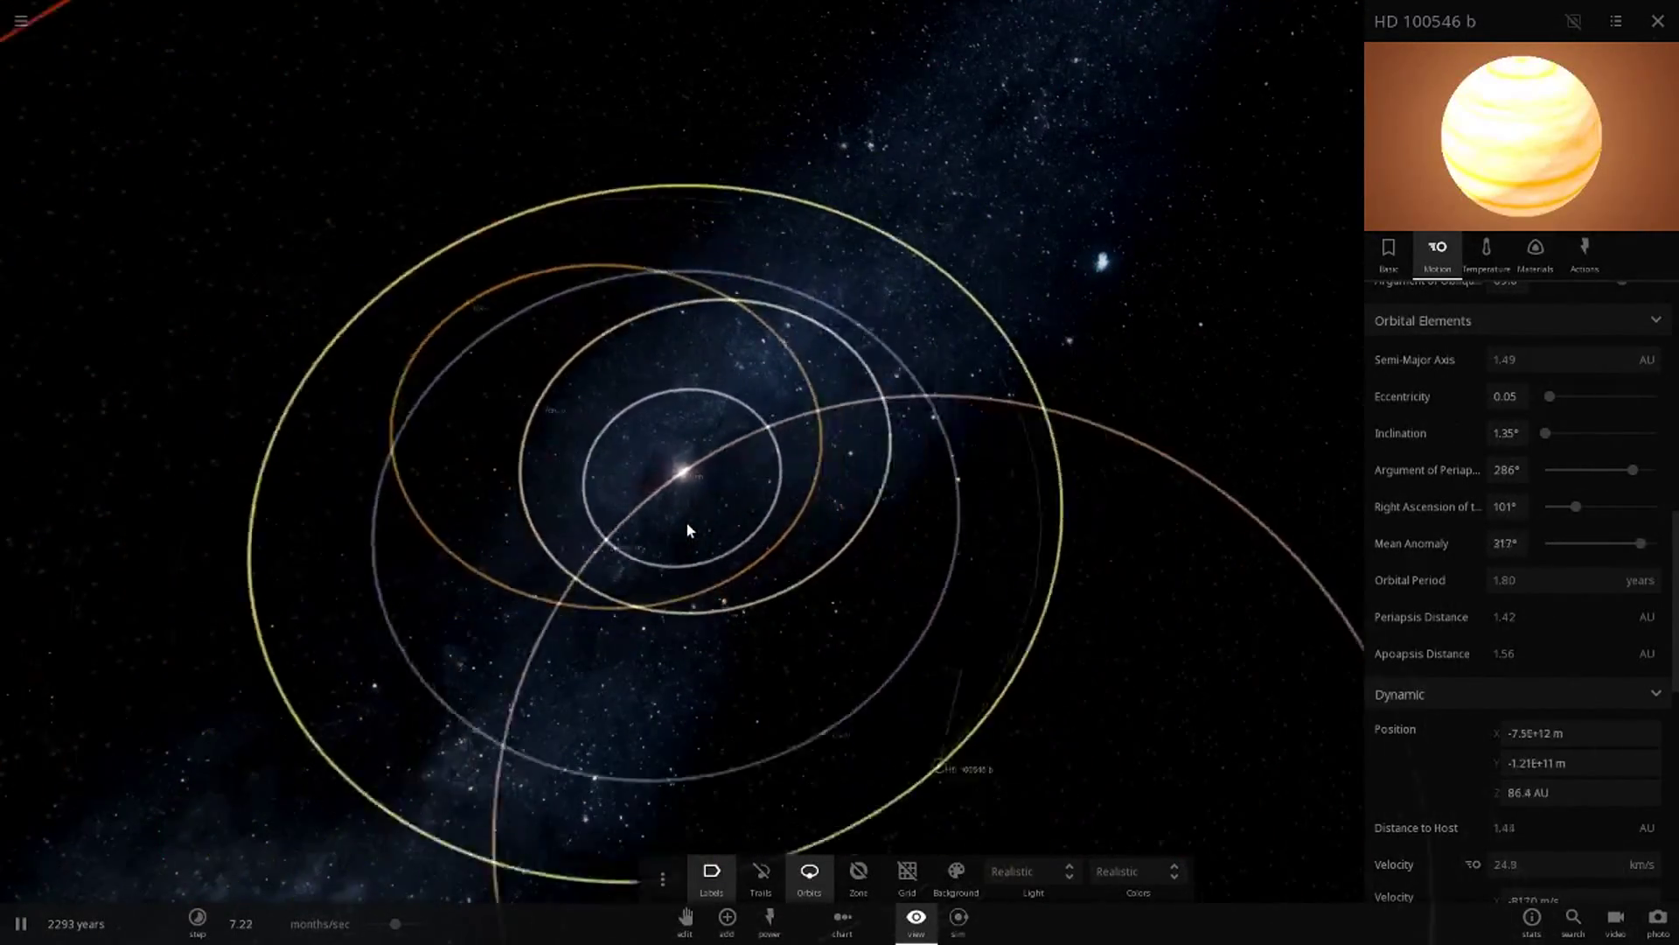
Step: Pause the simulation to select Earth, and resume it to examine Earth's orbit and motion properties
key(space)
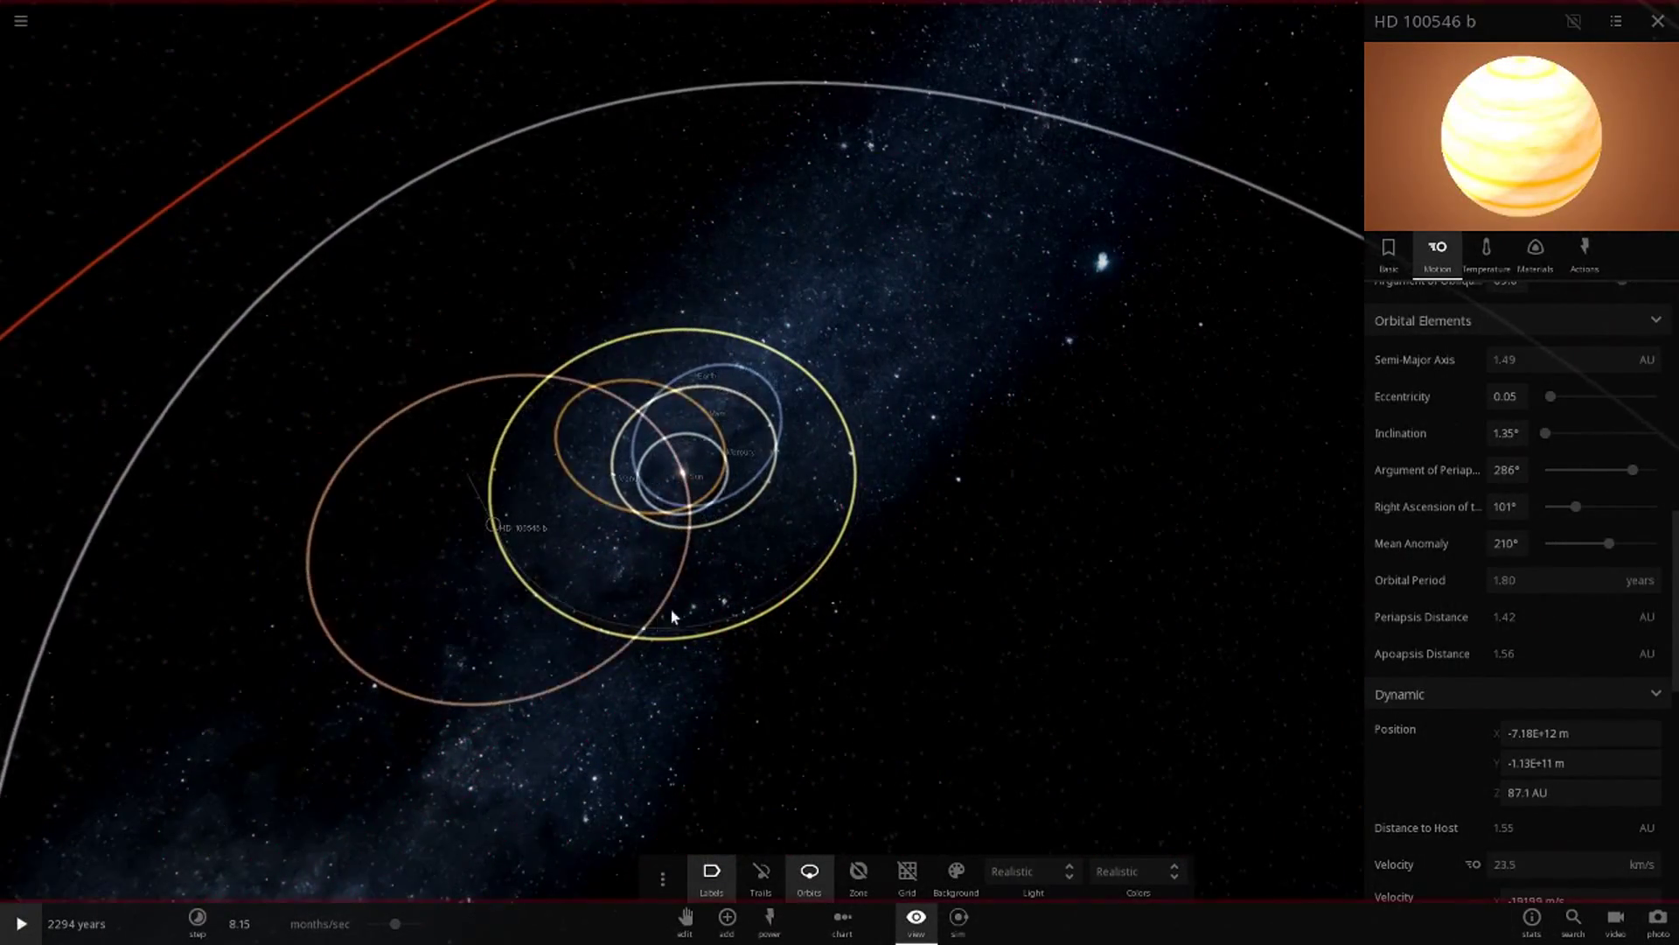
scroll(687, 525, up, 3)
click(698, 325)
click(35, 936)
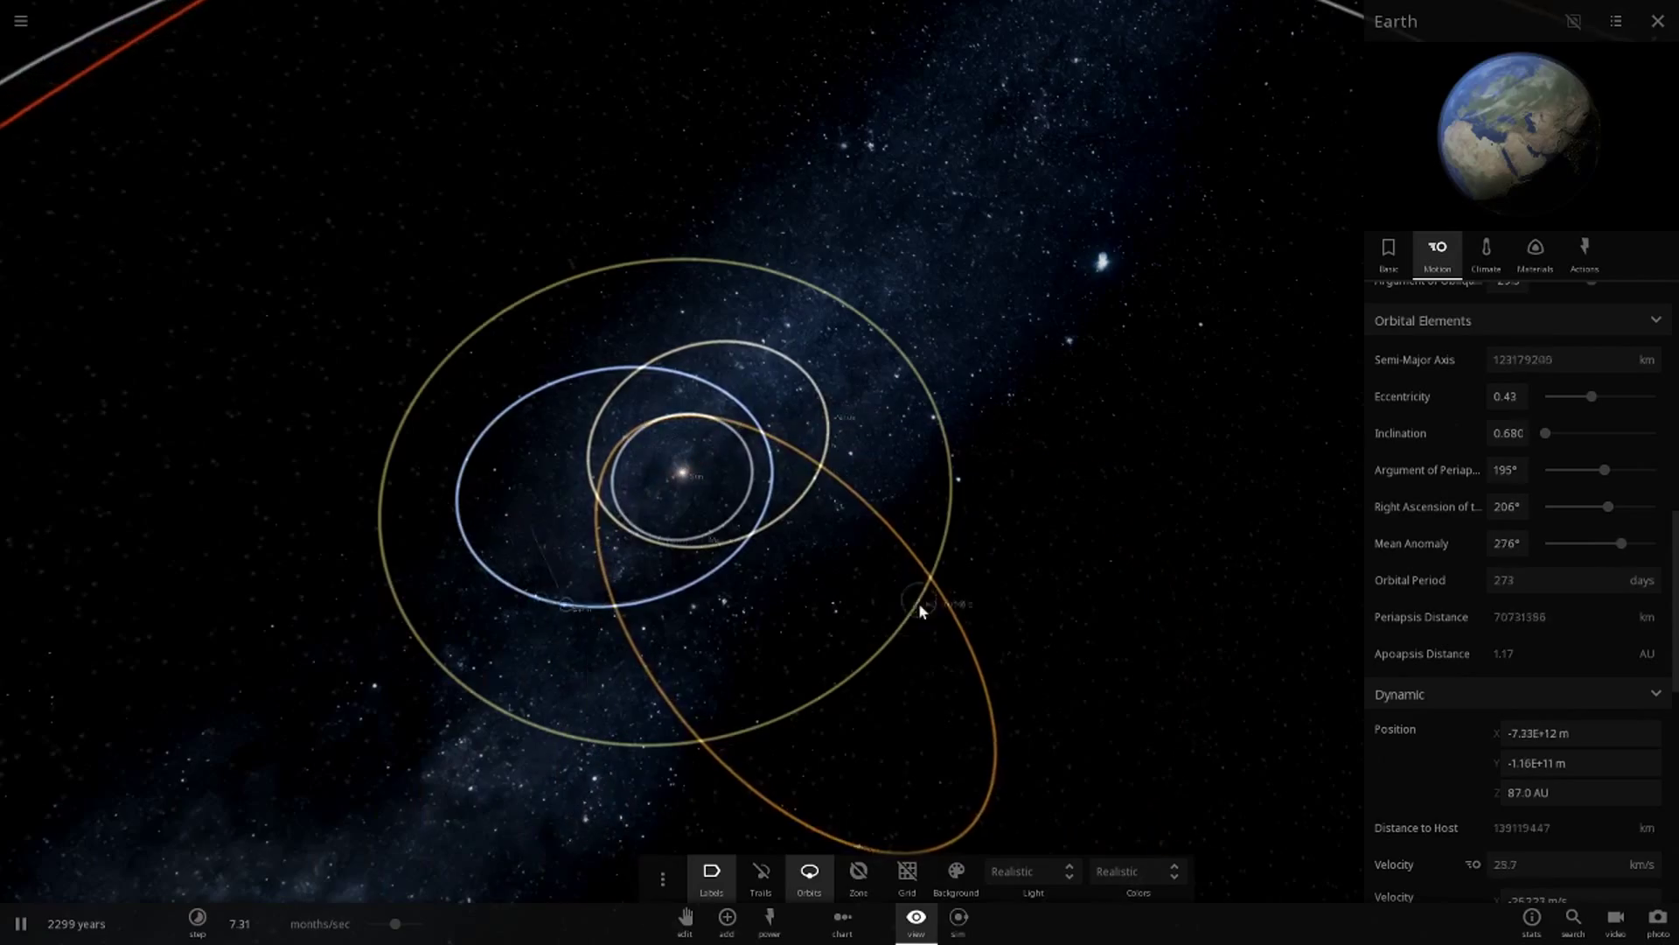
scroll(792, 627, down, 6)
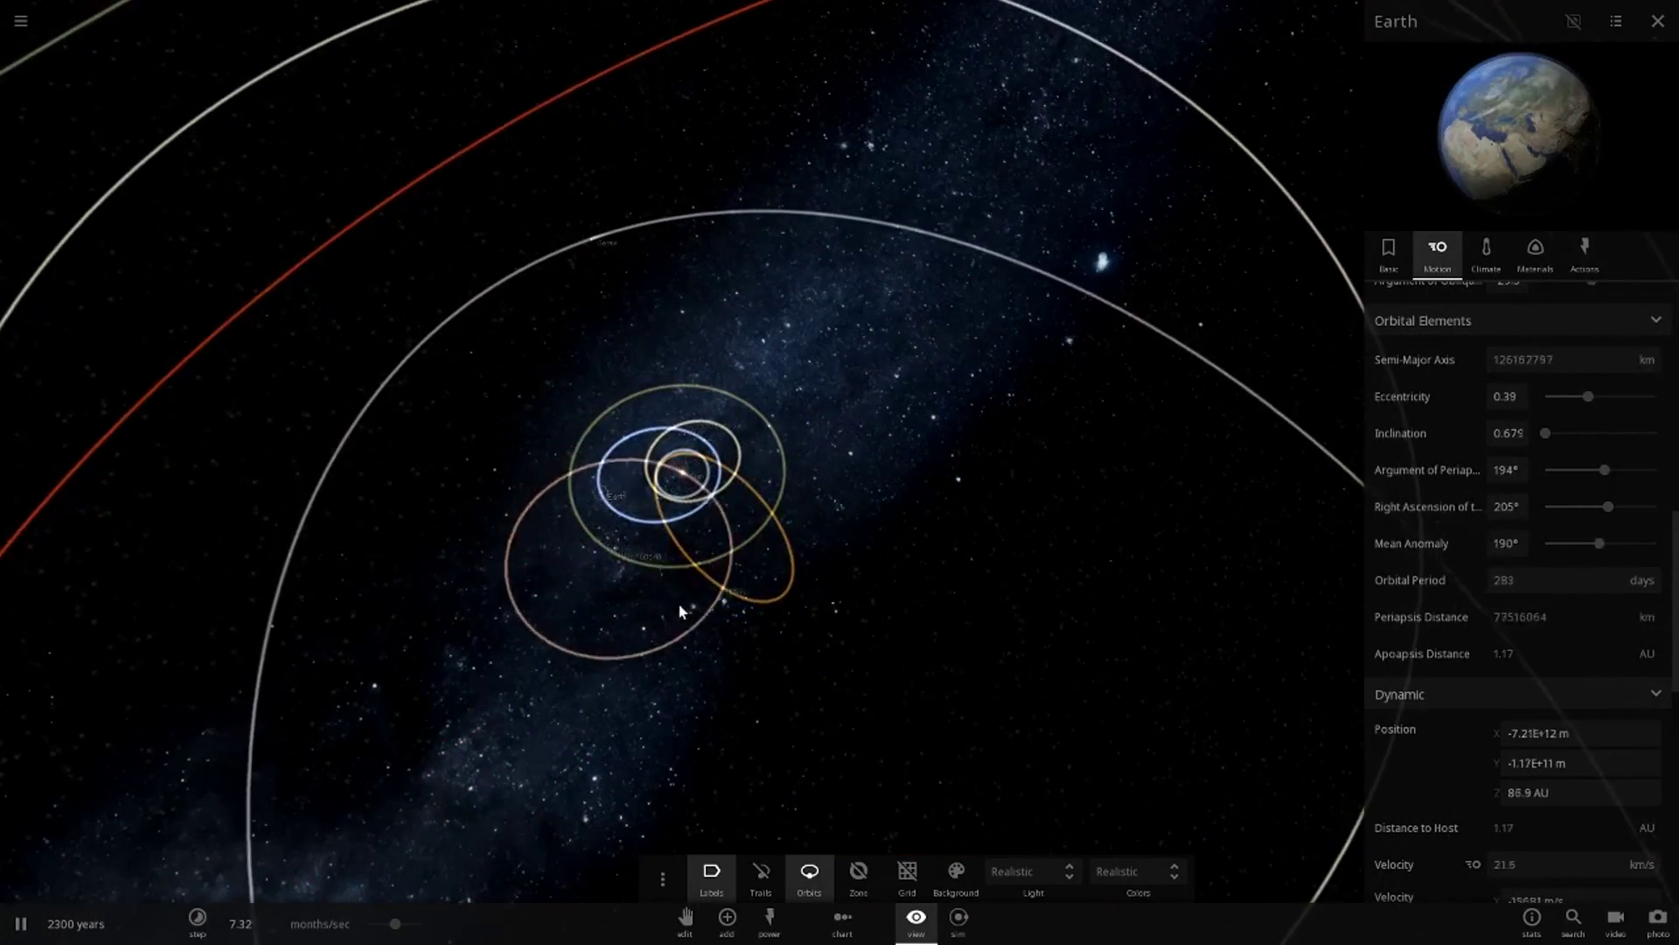
scroll(658, 595, down, 4)
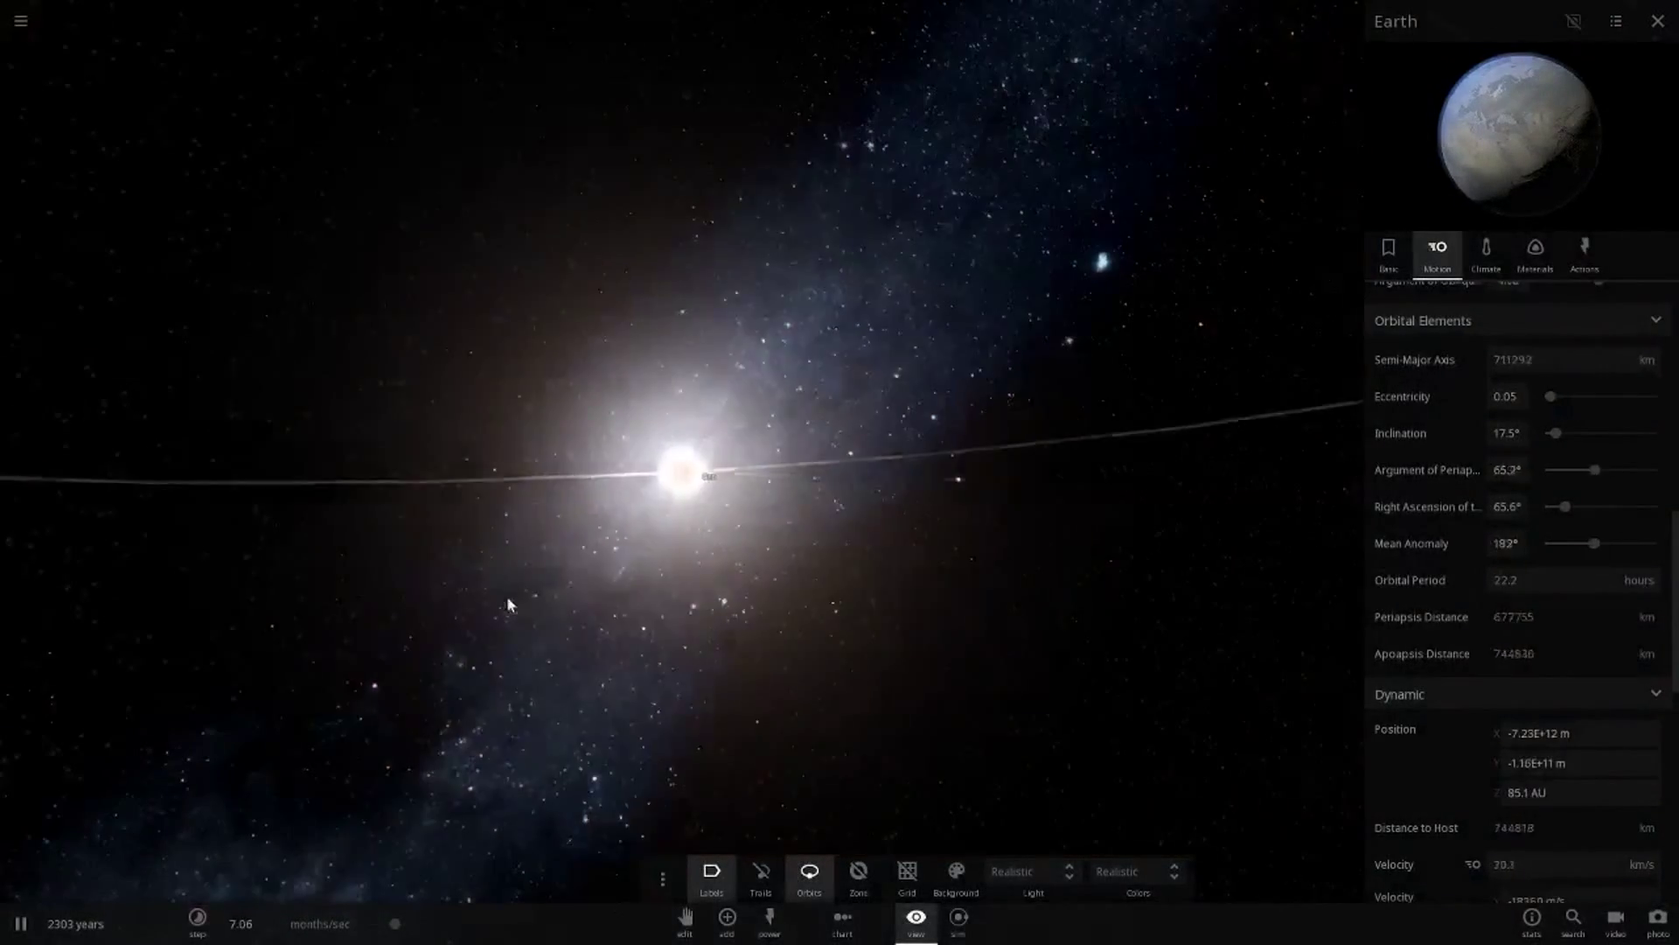
Step: Slow the simulation to about 1 month per second and set HD 100546 b's semi-major axis to about 66,100,981 km
scroll(512, 612, down, 8)
drag(393, 923, 353, 938)
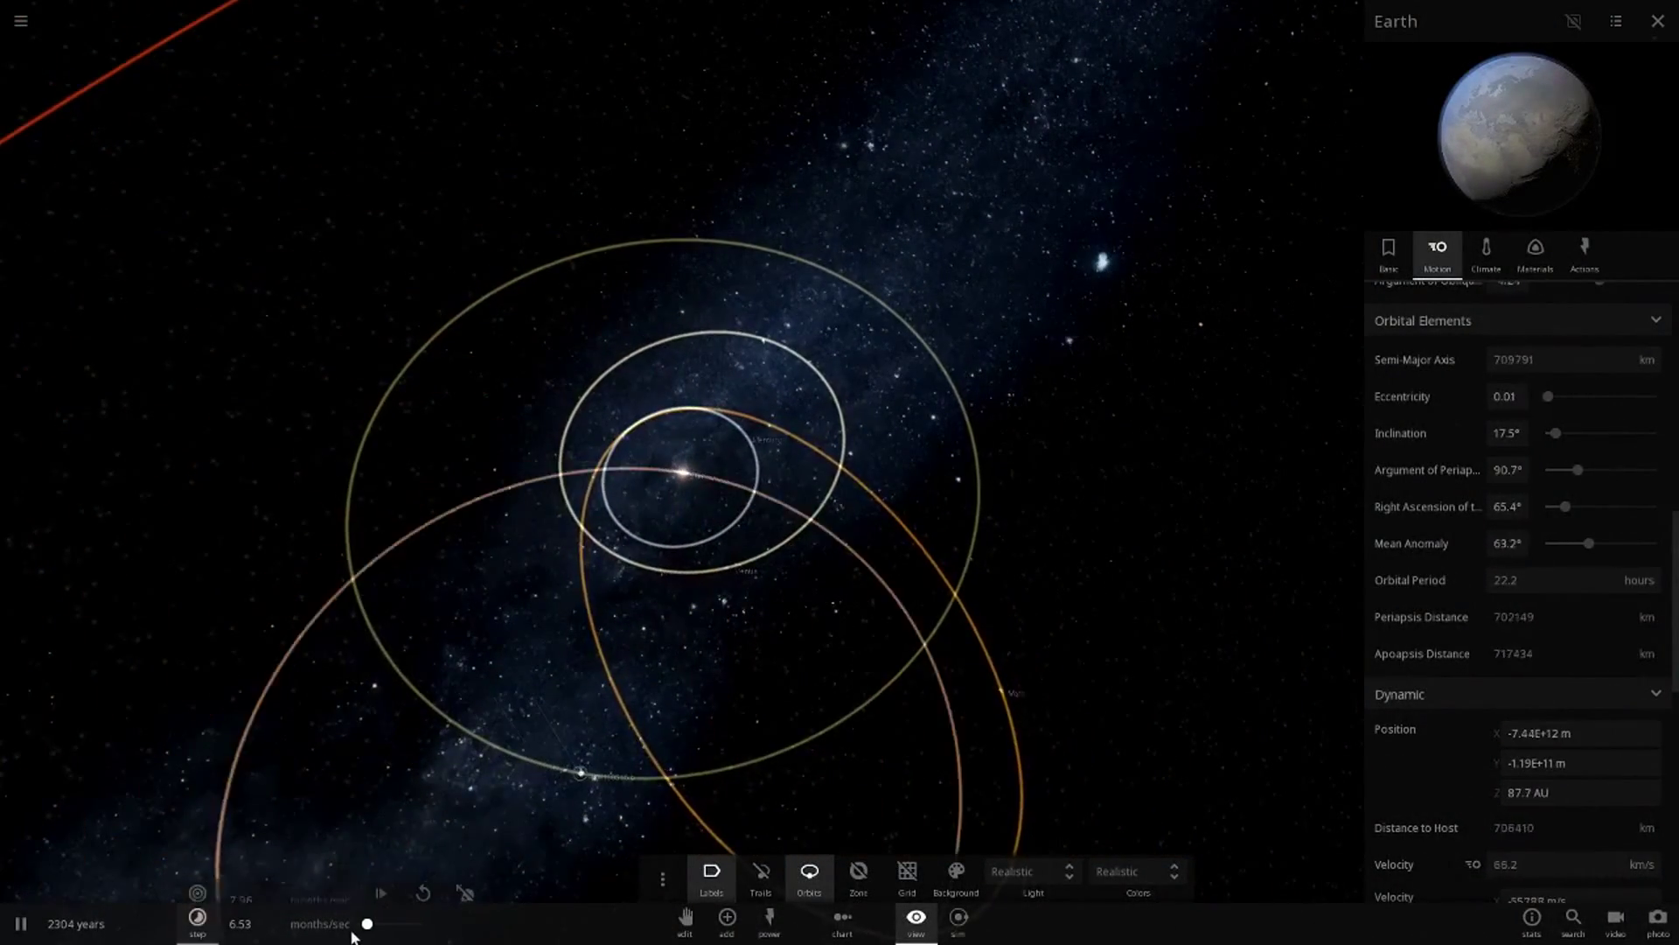
click(931, 640)
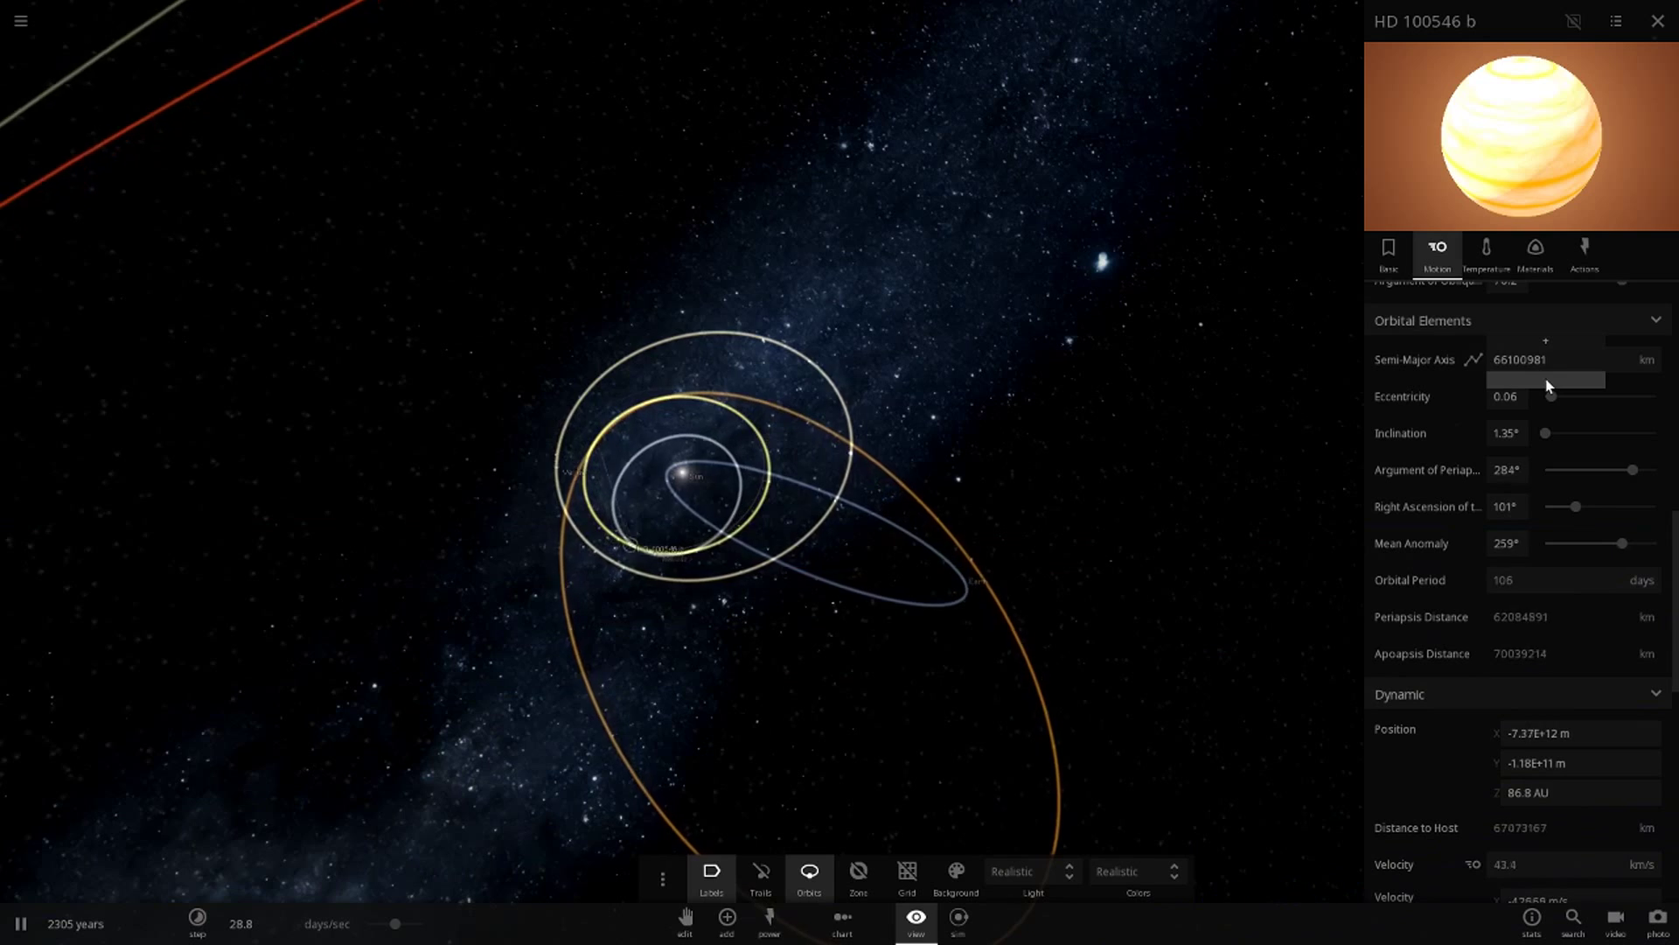
Step: Pause the simulation to select Mercury, and resume it to examine Mercury's orbit beside HD 100546 b's
scroll(759, 601, up, 4)
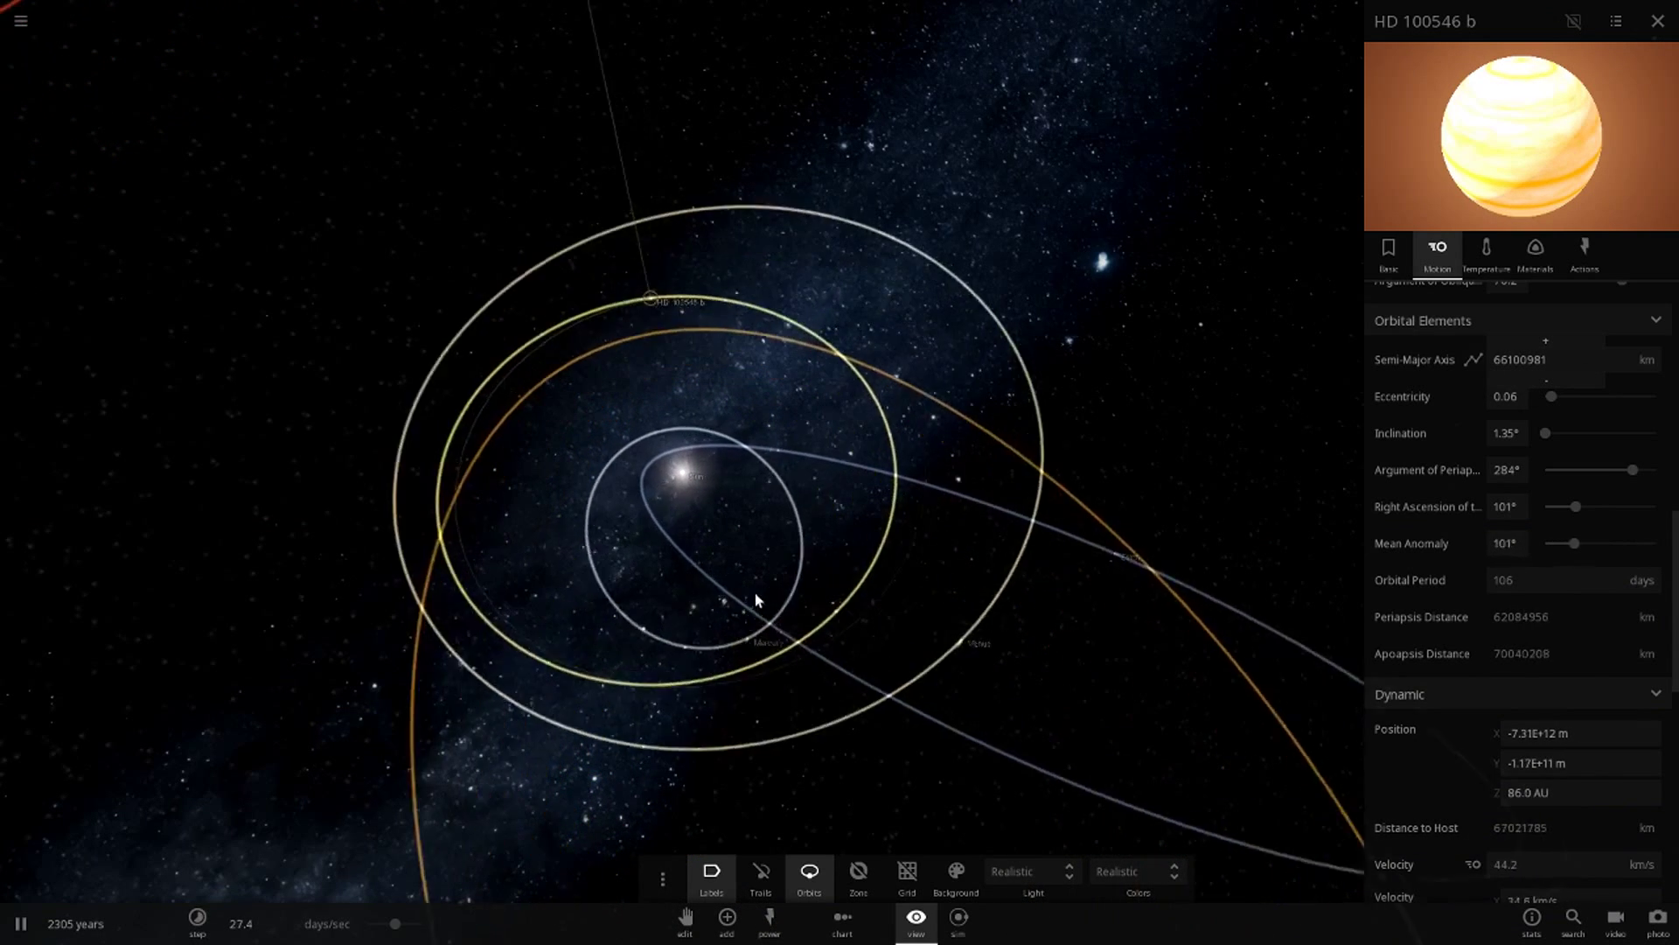
scroll(735, 601, down, 4)
key(space)
click(623, 524)
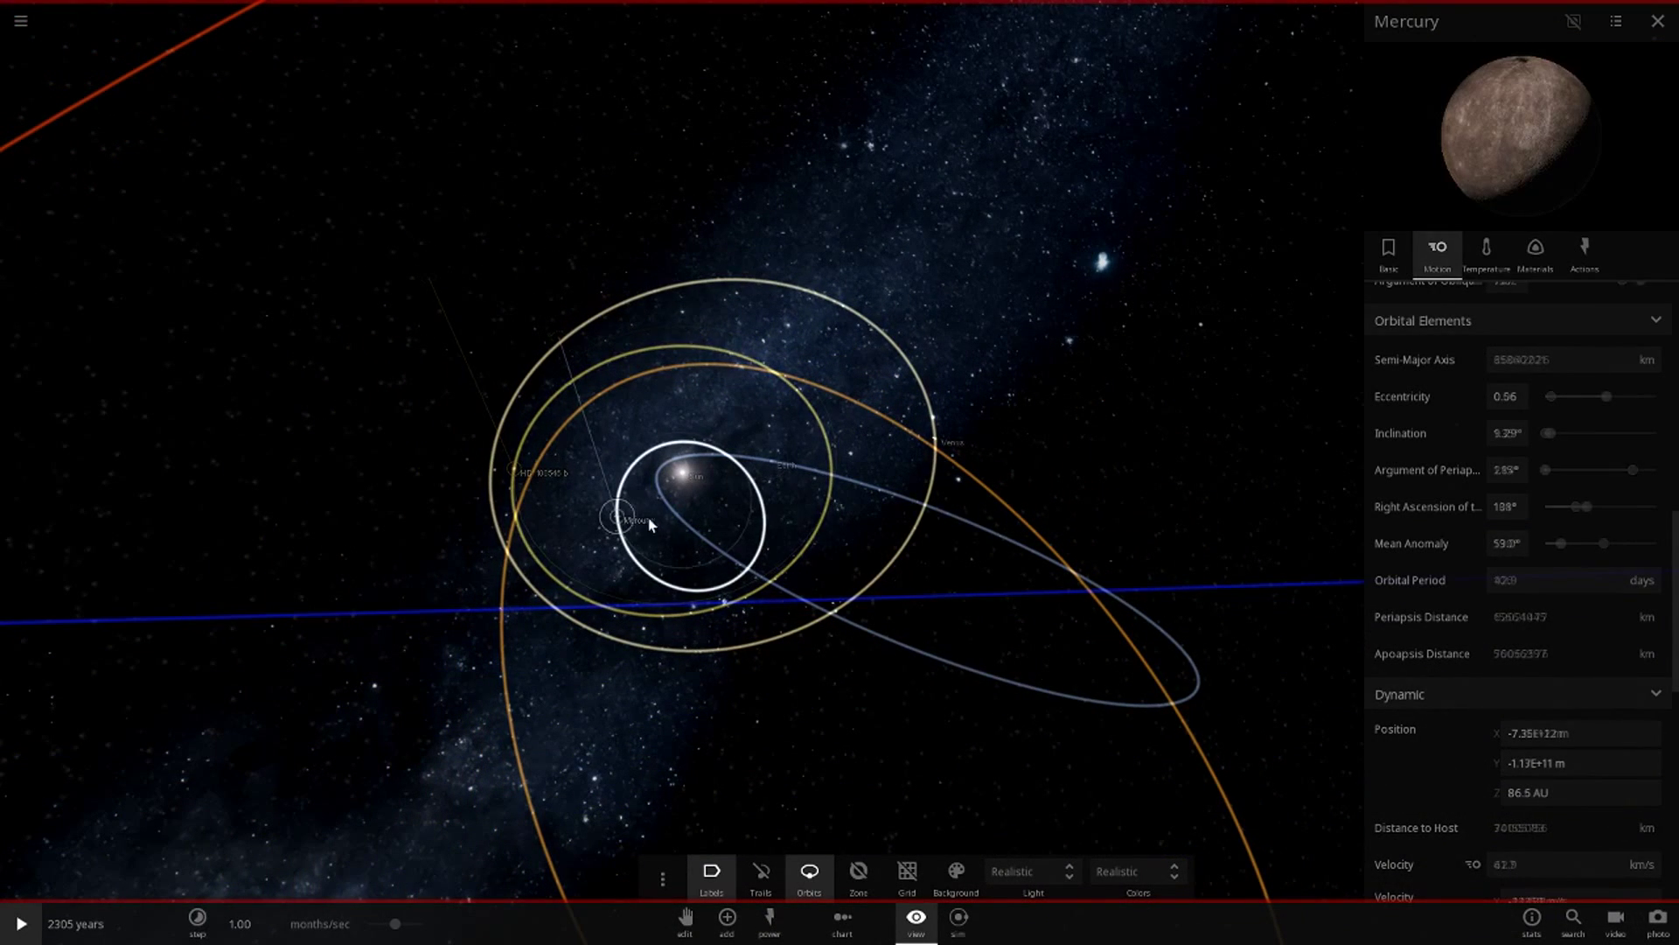
click(21, 924)
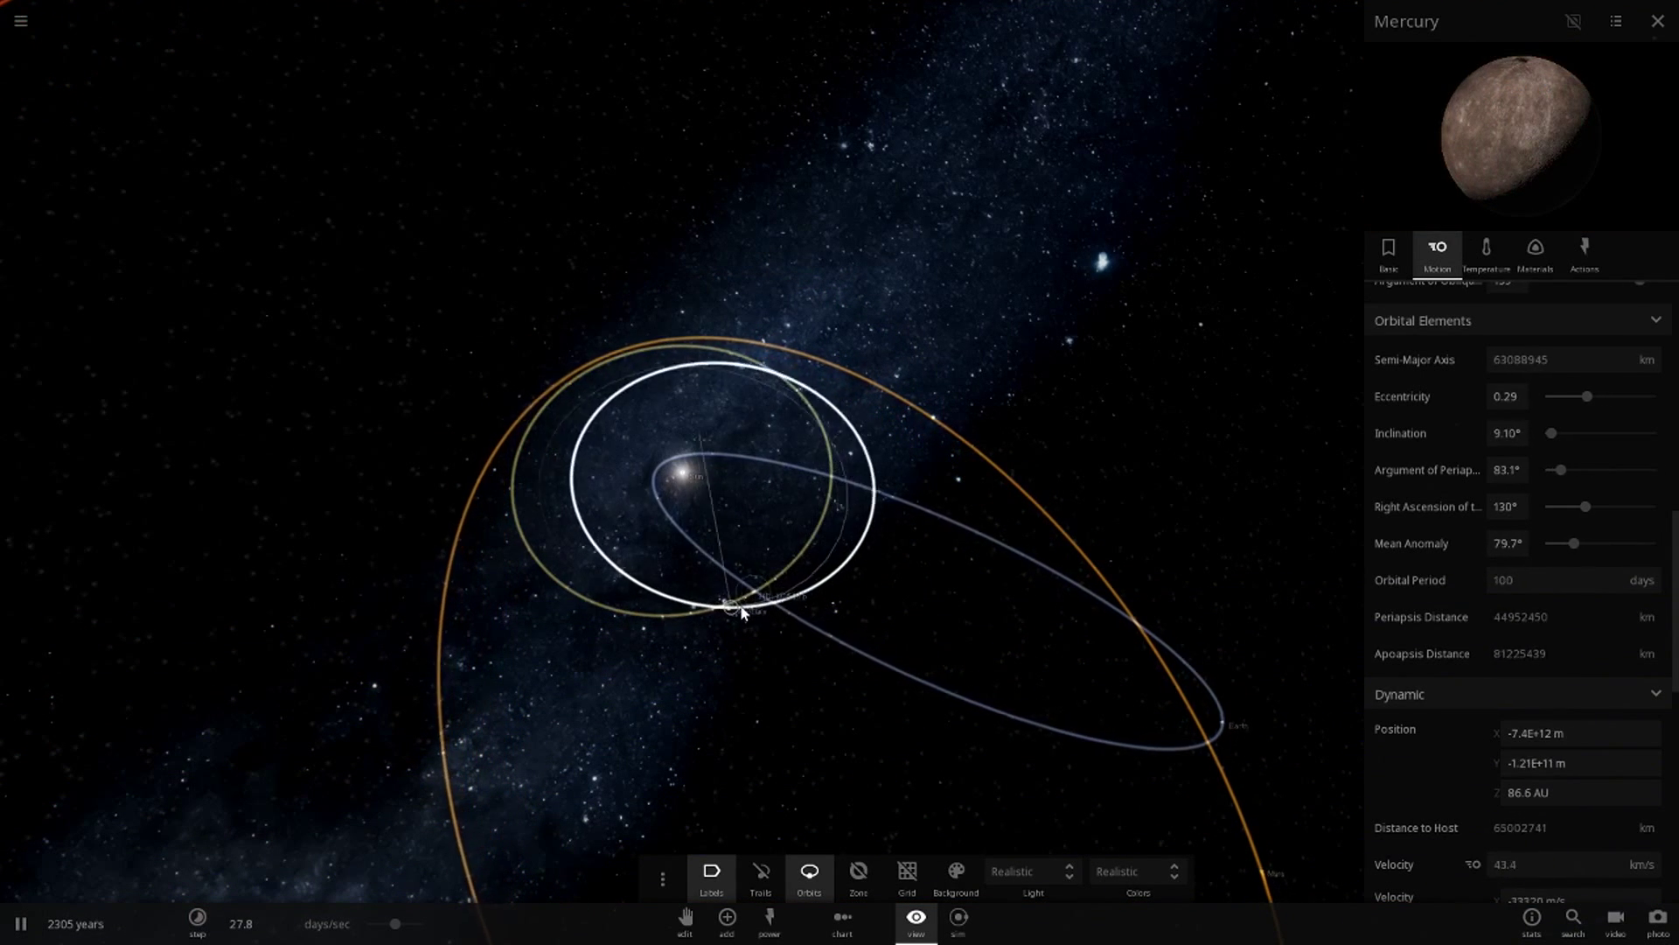
Step: Pause the simulation and select HD 100546 b together with Mercury
click(742, 612)
double_click(831, 478)
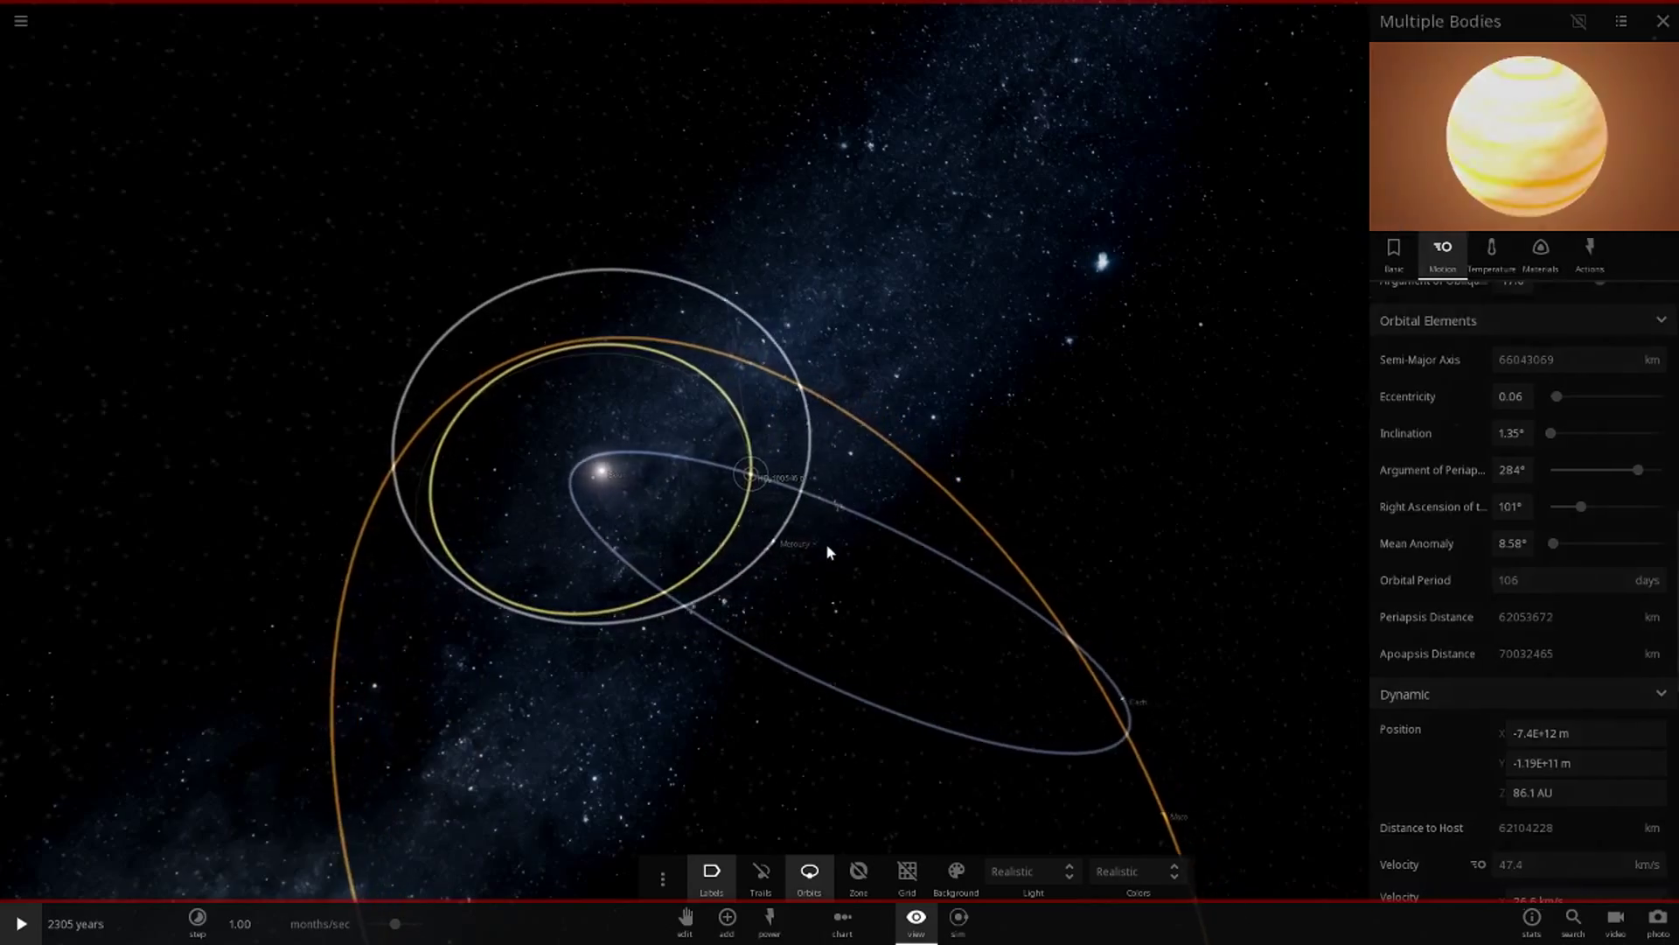
Step: Examine HD 100546 b up close beside the Sun and check the list of bodies in the simulation
scroll(856, 612, up, 5)
drag(855, 613, 1260, 744)
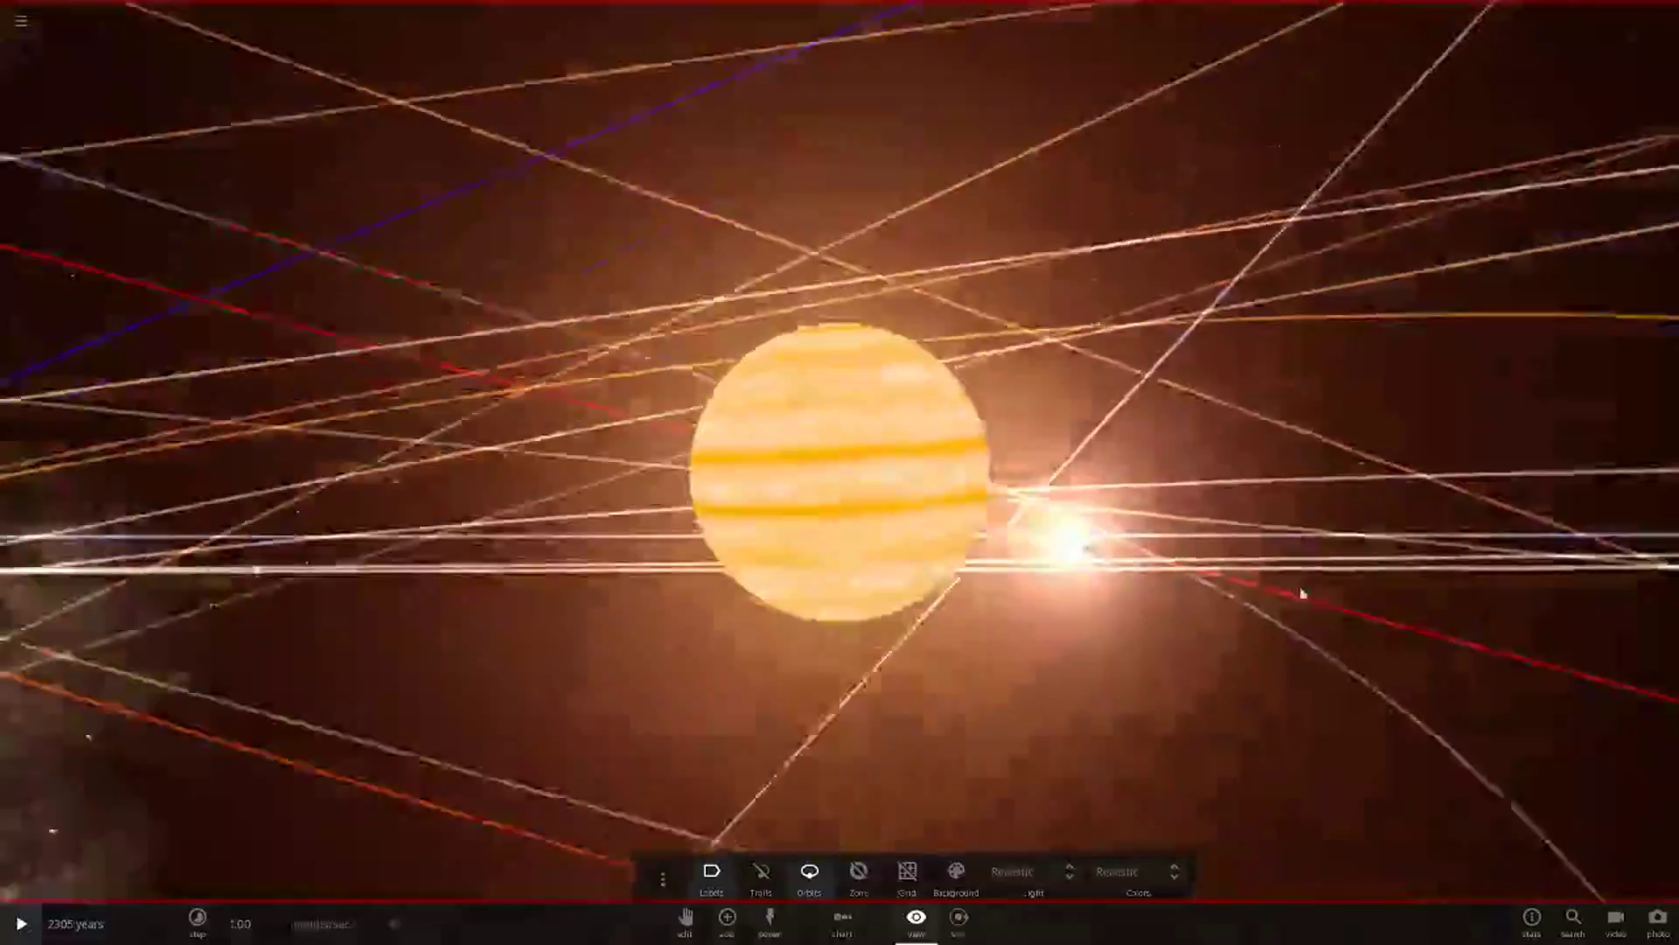
scroll(1006, 603, down, 5)
click(1583, 917)
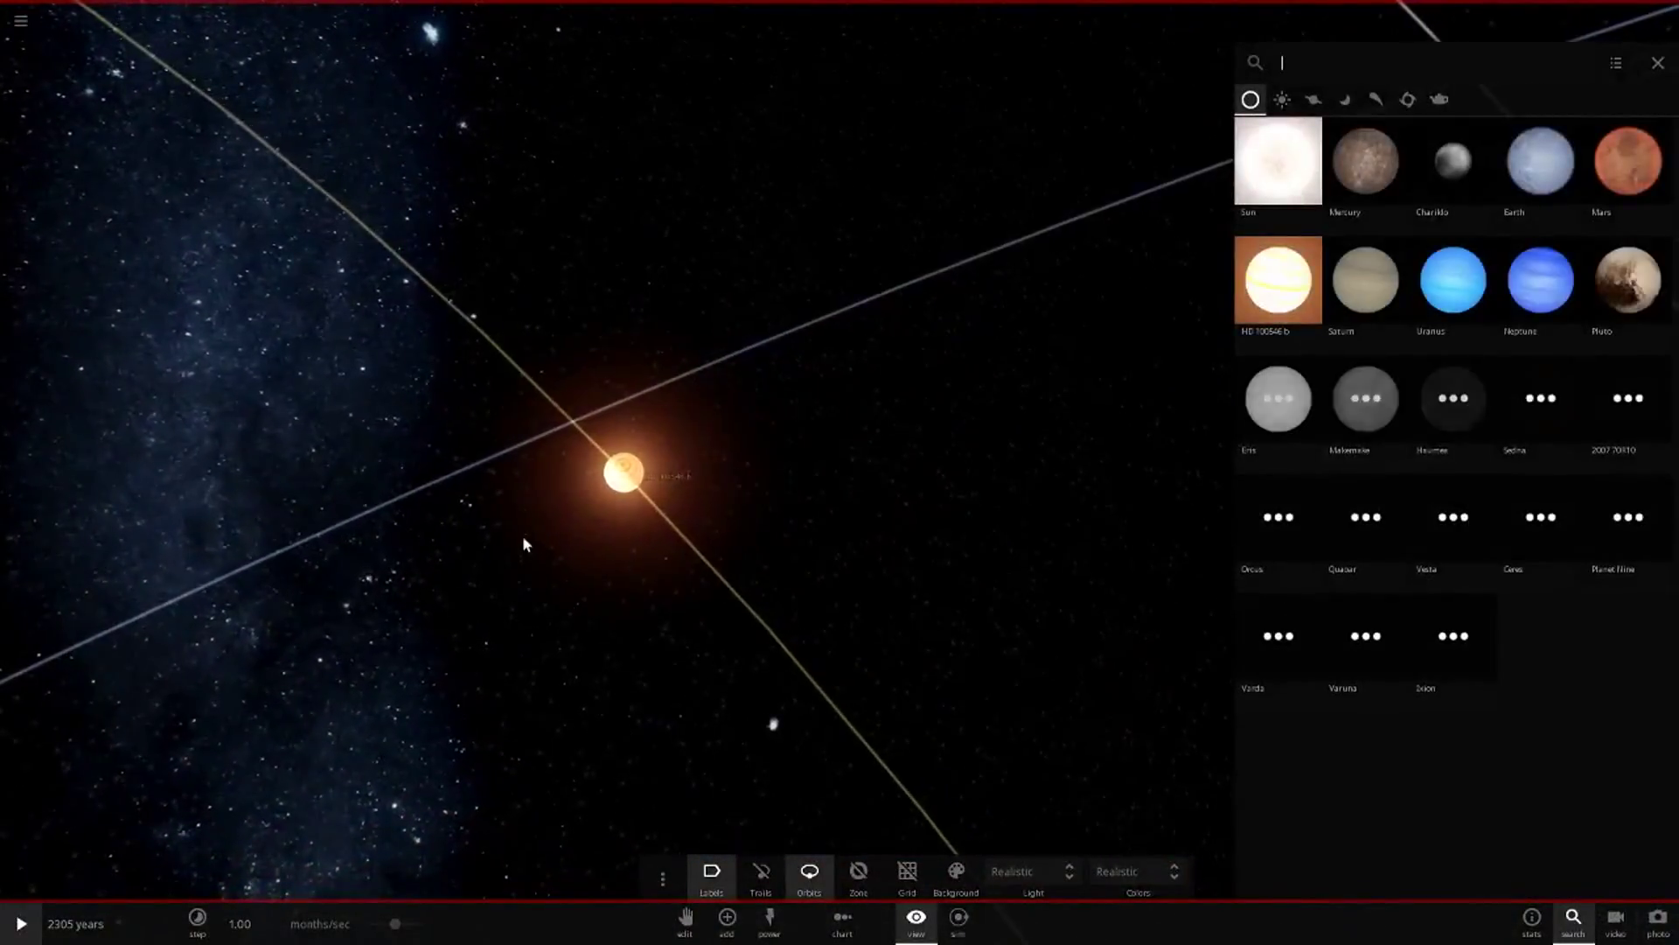
scroll(682, 520, down, 10)
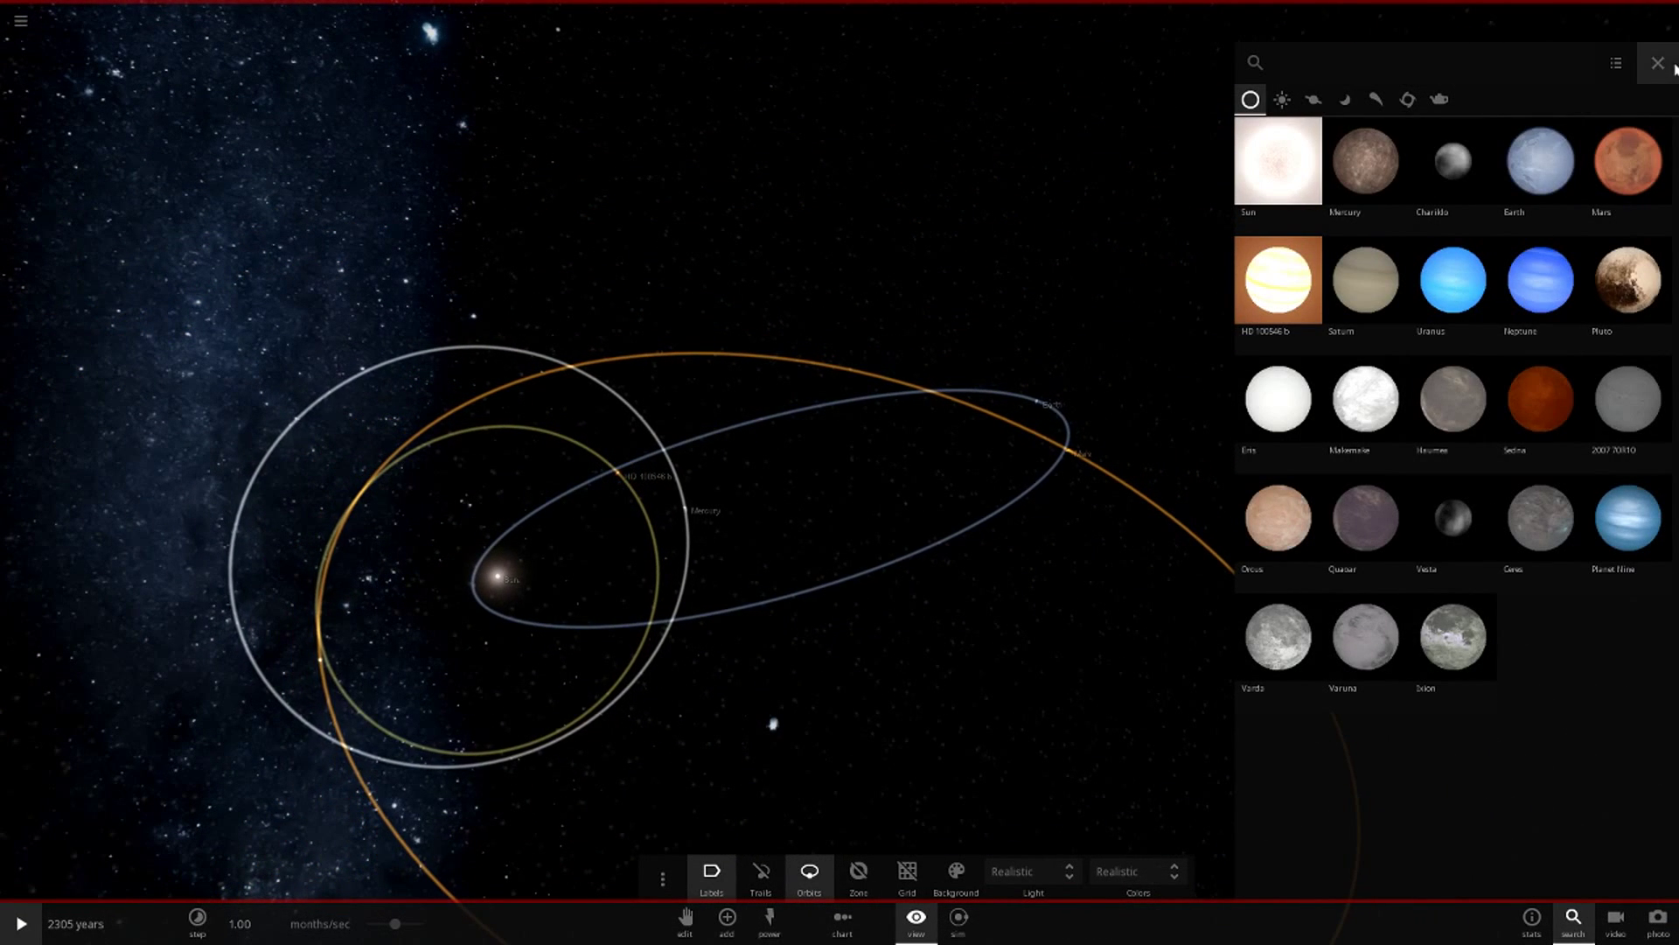
click(1673, 66)
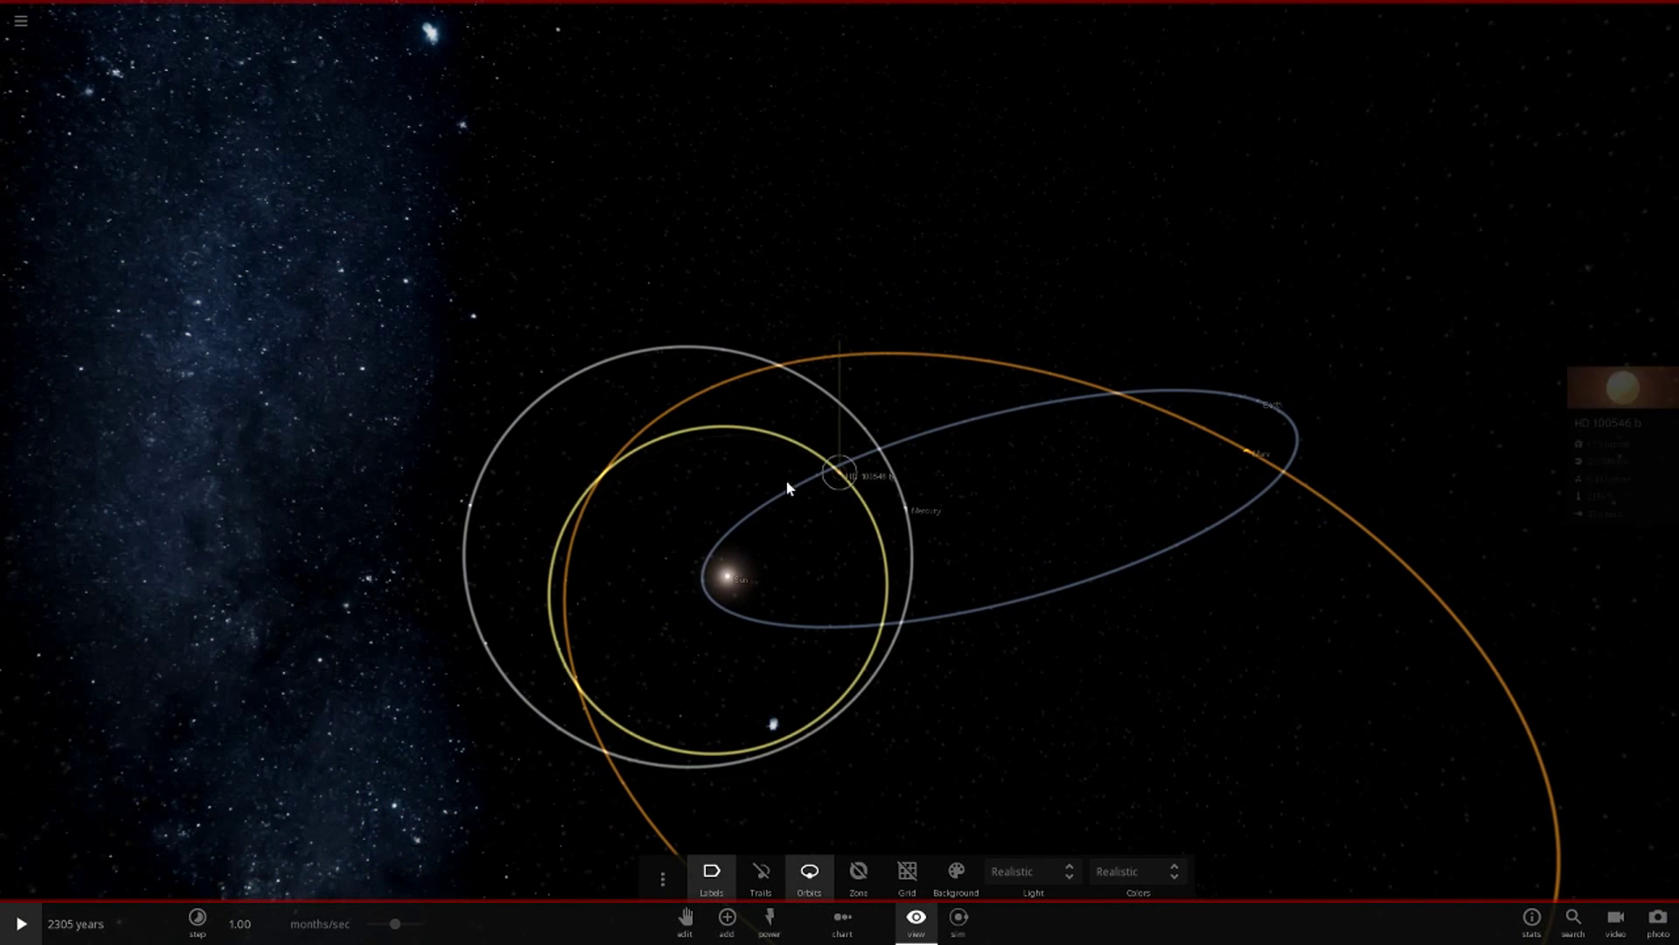
Step: Resume the simulation at up to about 2 years per second while inspecting HD 100546 b and the inner orbits
click(21, 923)
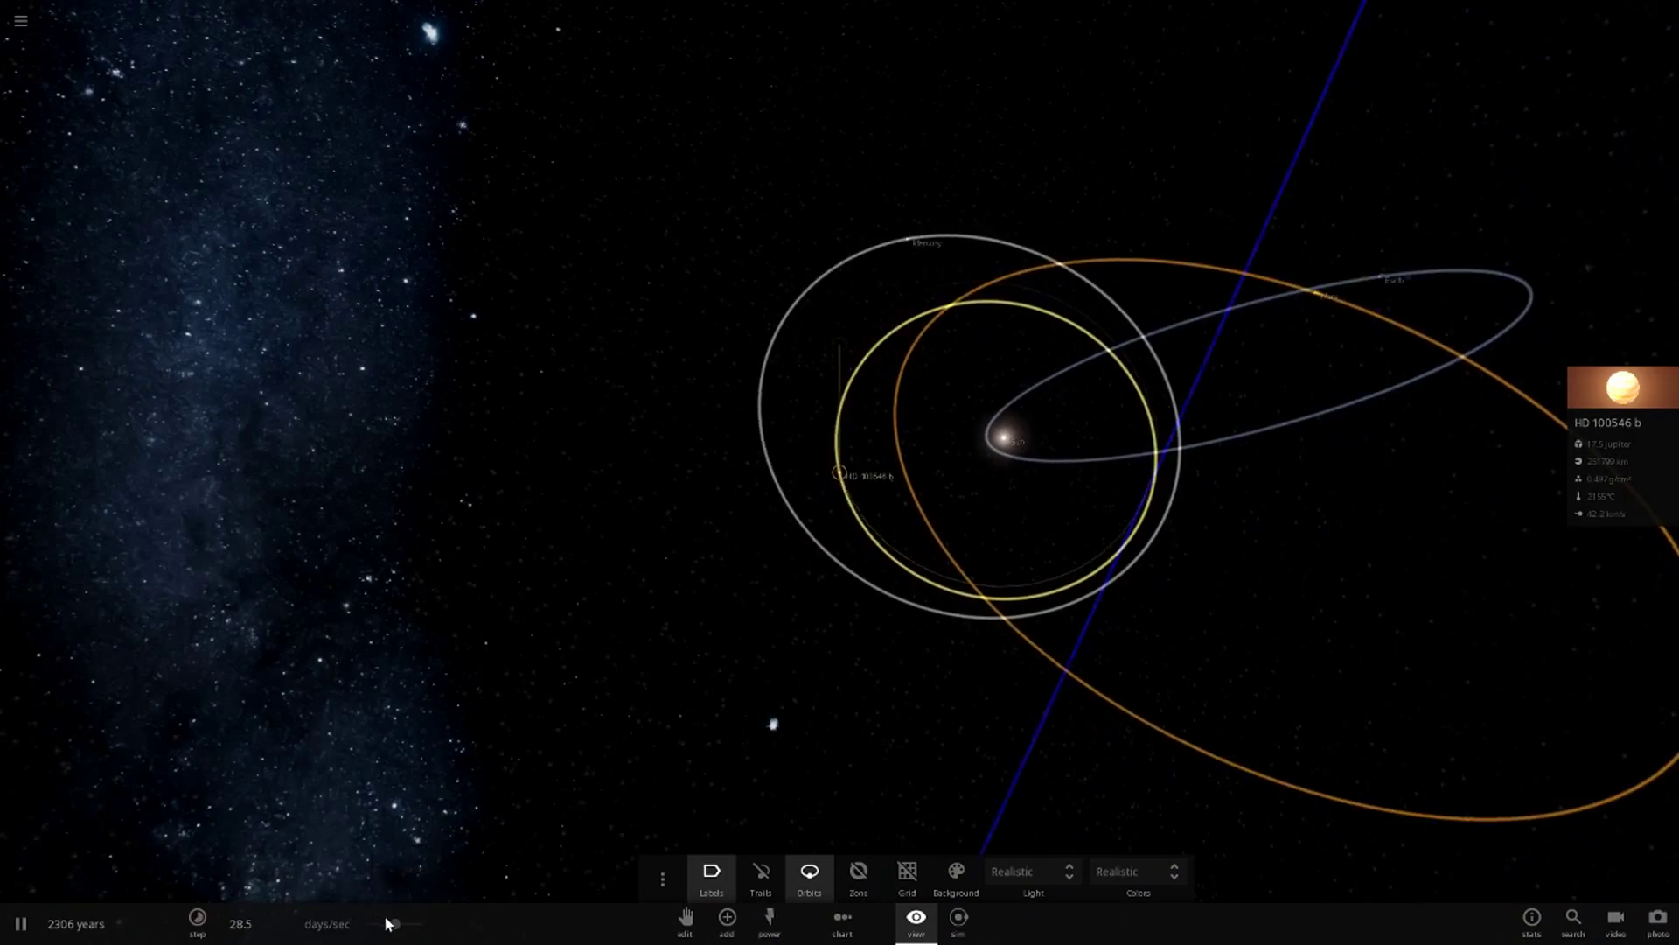
drag(395, 923, 440, 921)
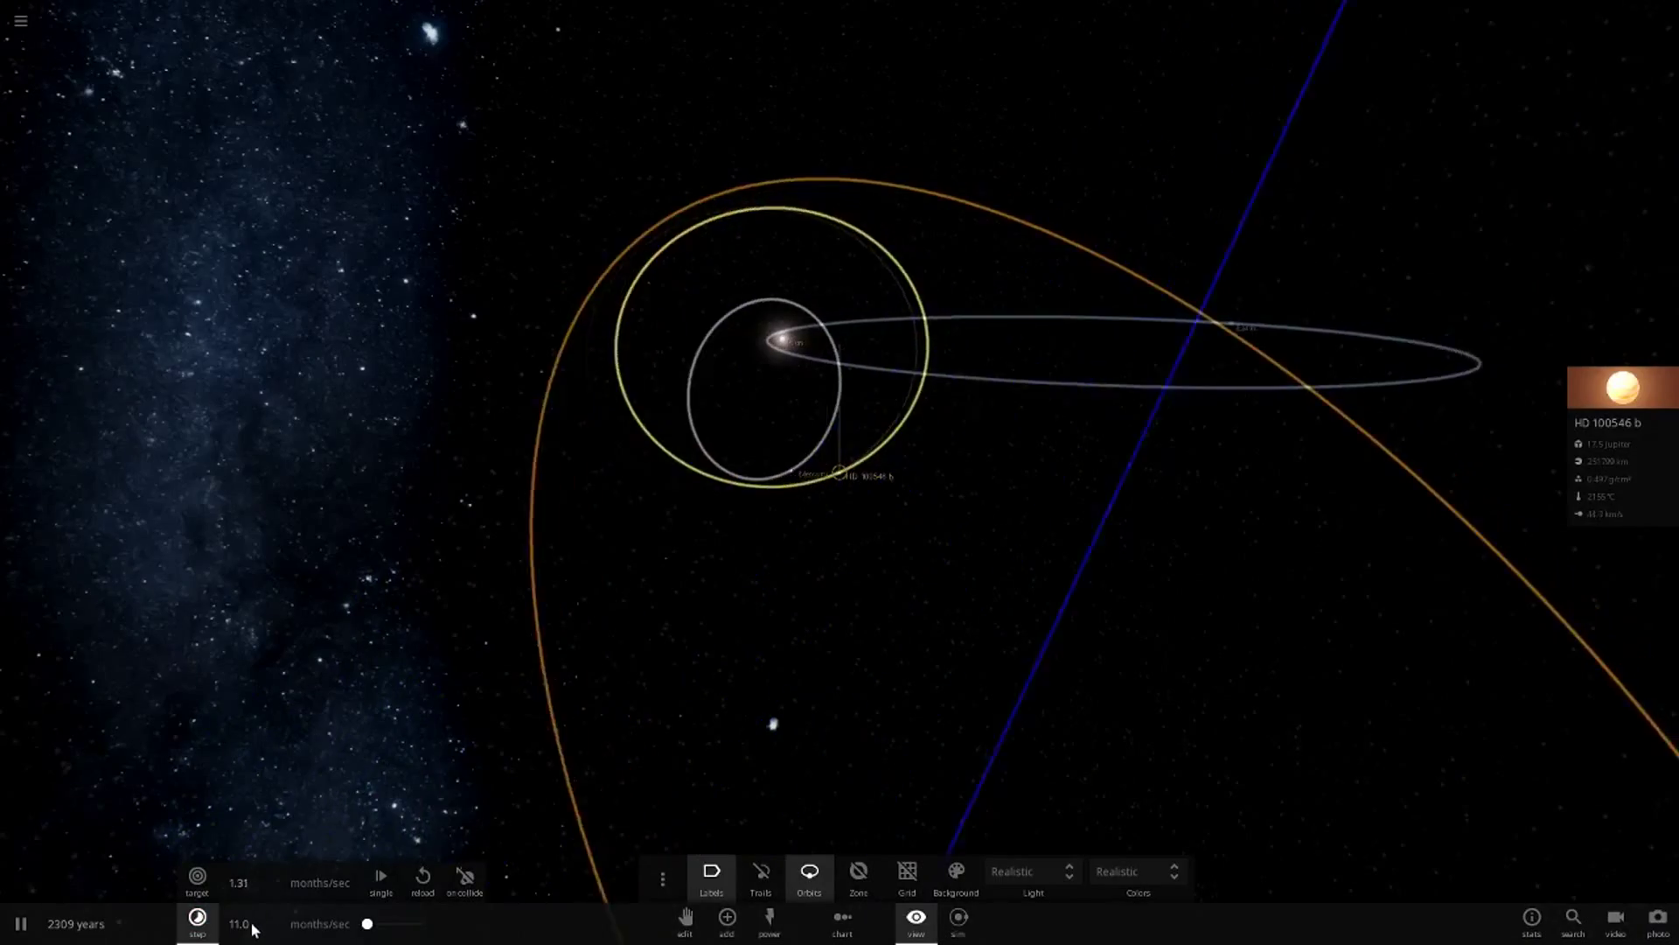
drag(252, 929, 253, 927)
scroll(720, 635, up, 15)
drag(840, 605, 775, 426)
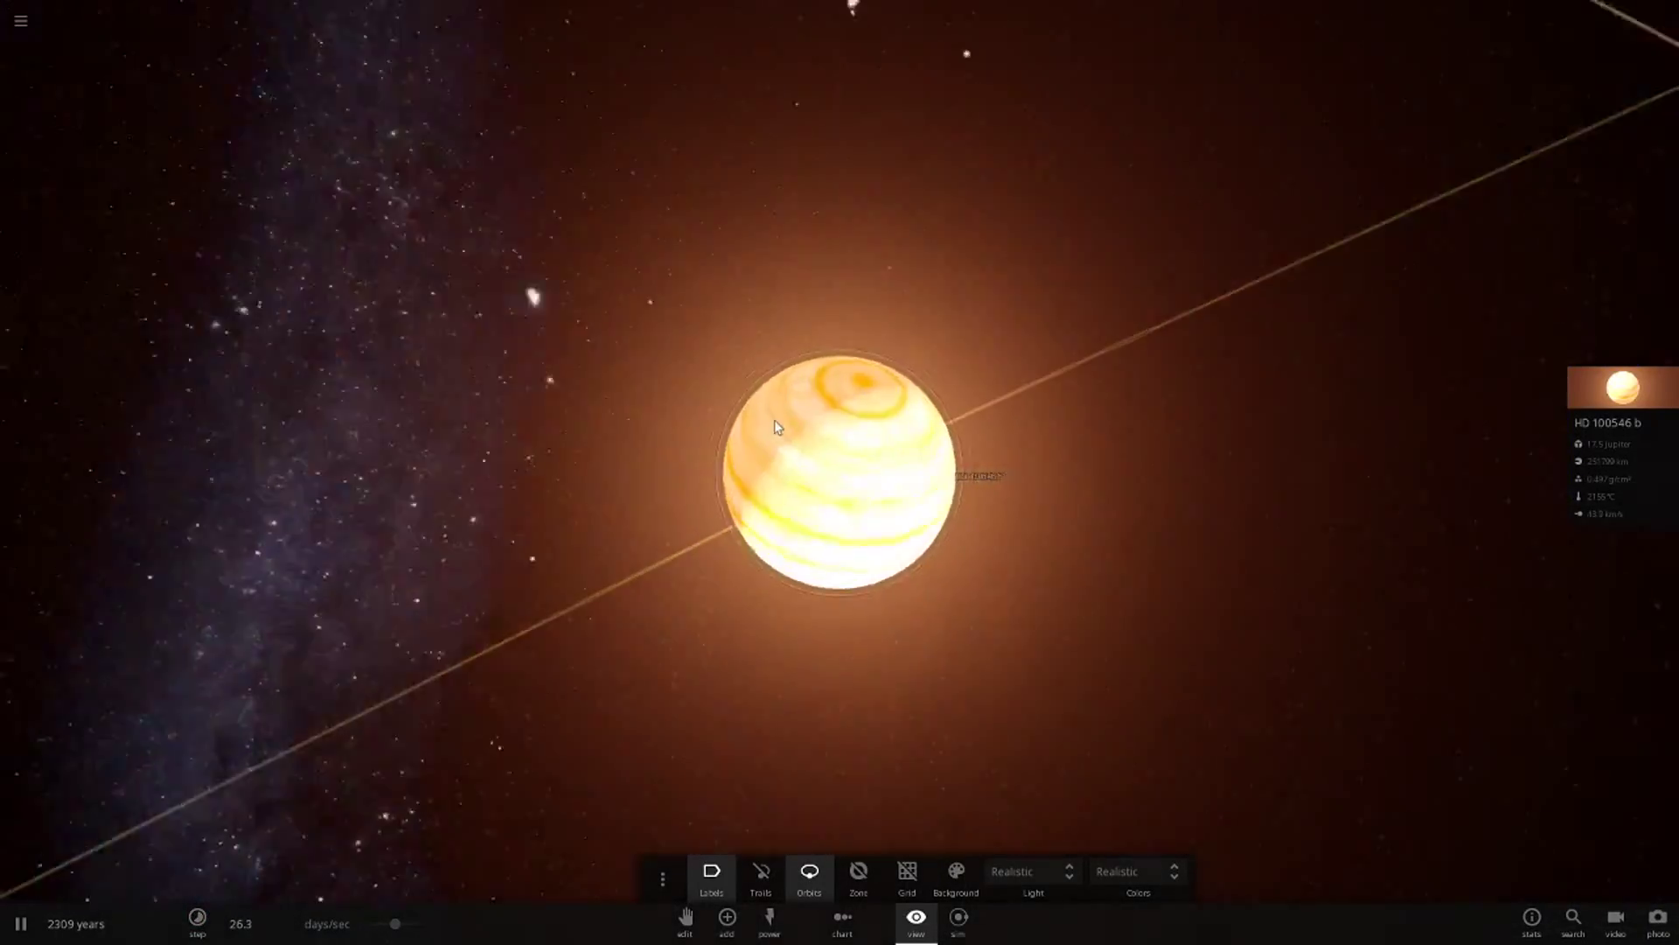
scroll(777, 427, down, 10)
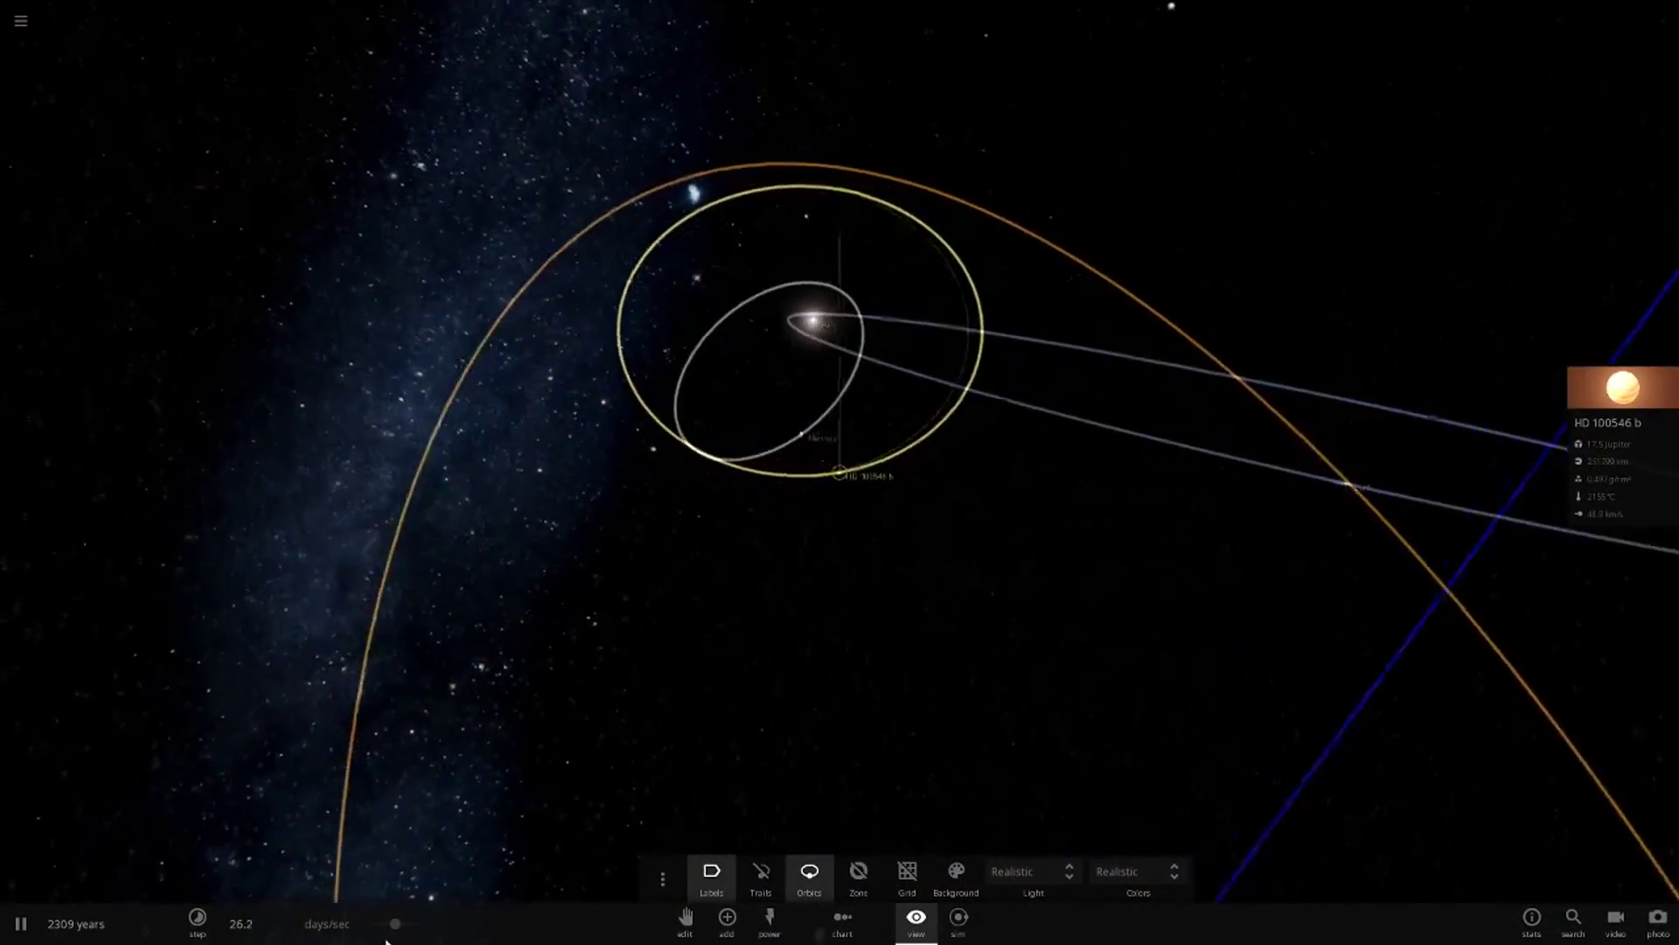
drag(396, 924, 423, 925)
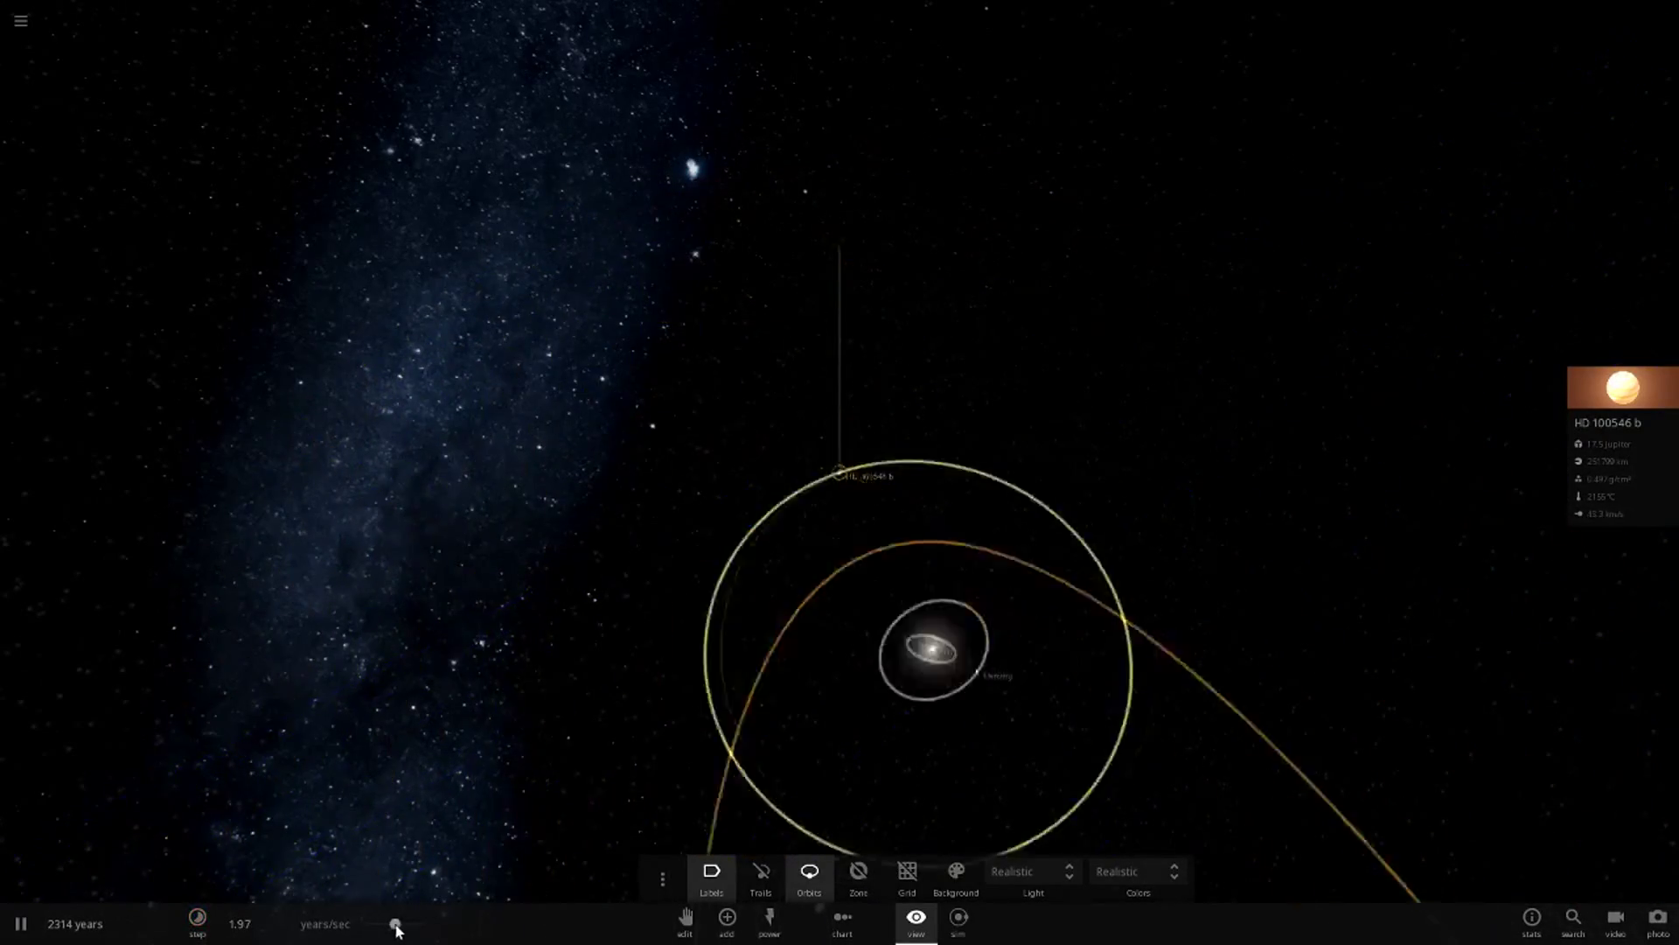
Step: Check HD 100546 b's basic properties, and pause the simulation to select Earth and examine its orbit around the Sun
click(1601, 444)
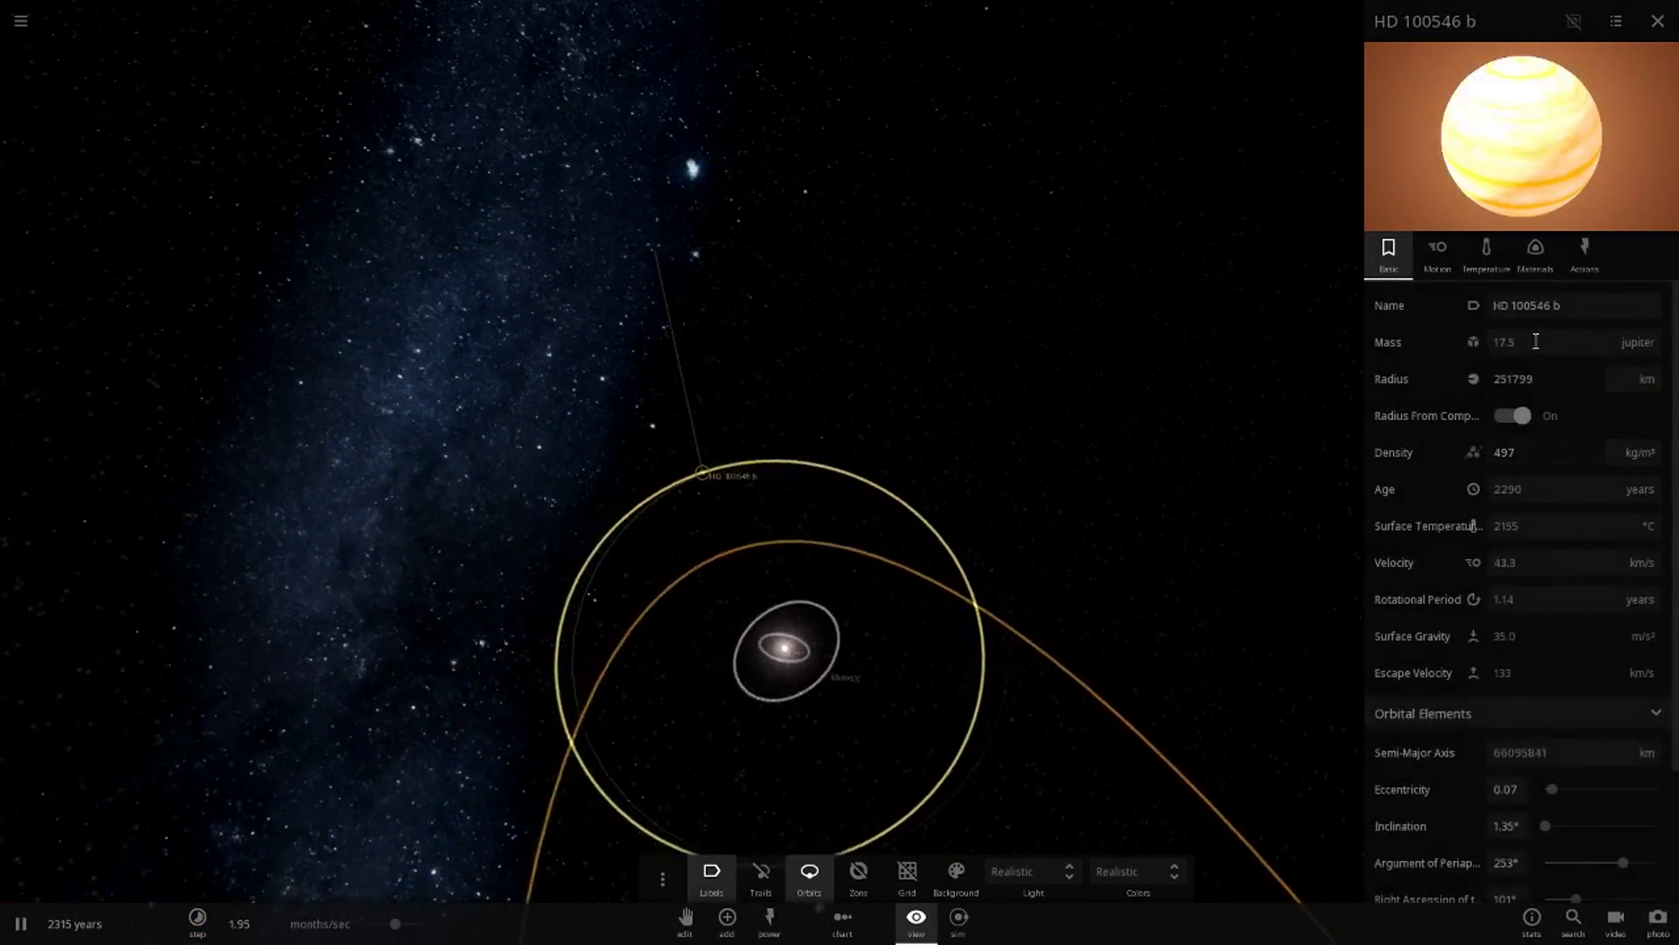
click(1671, 32)
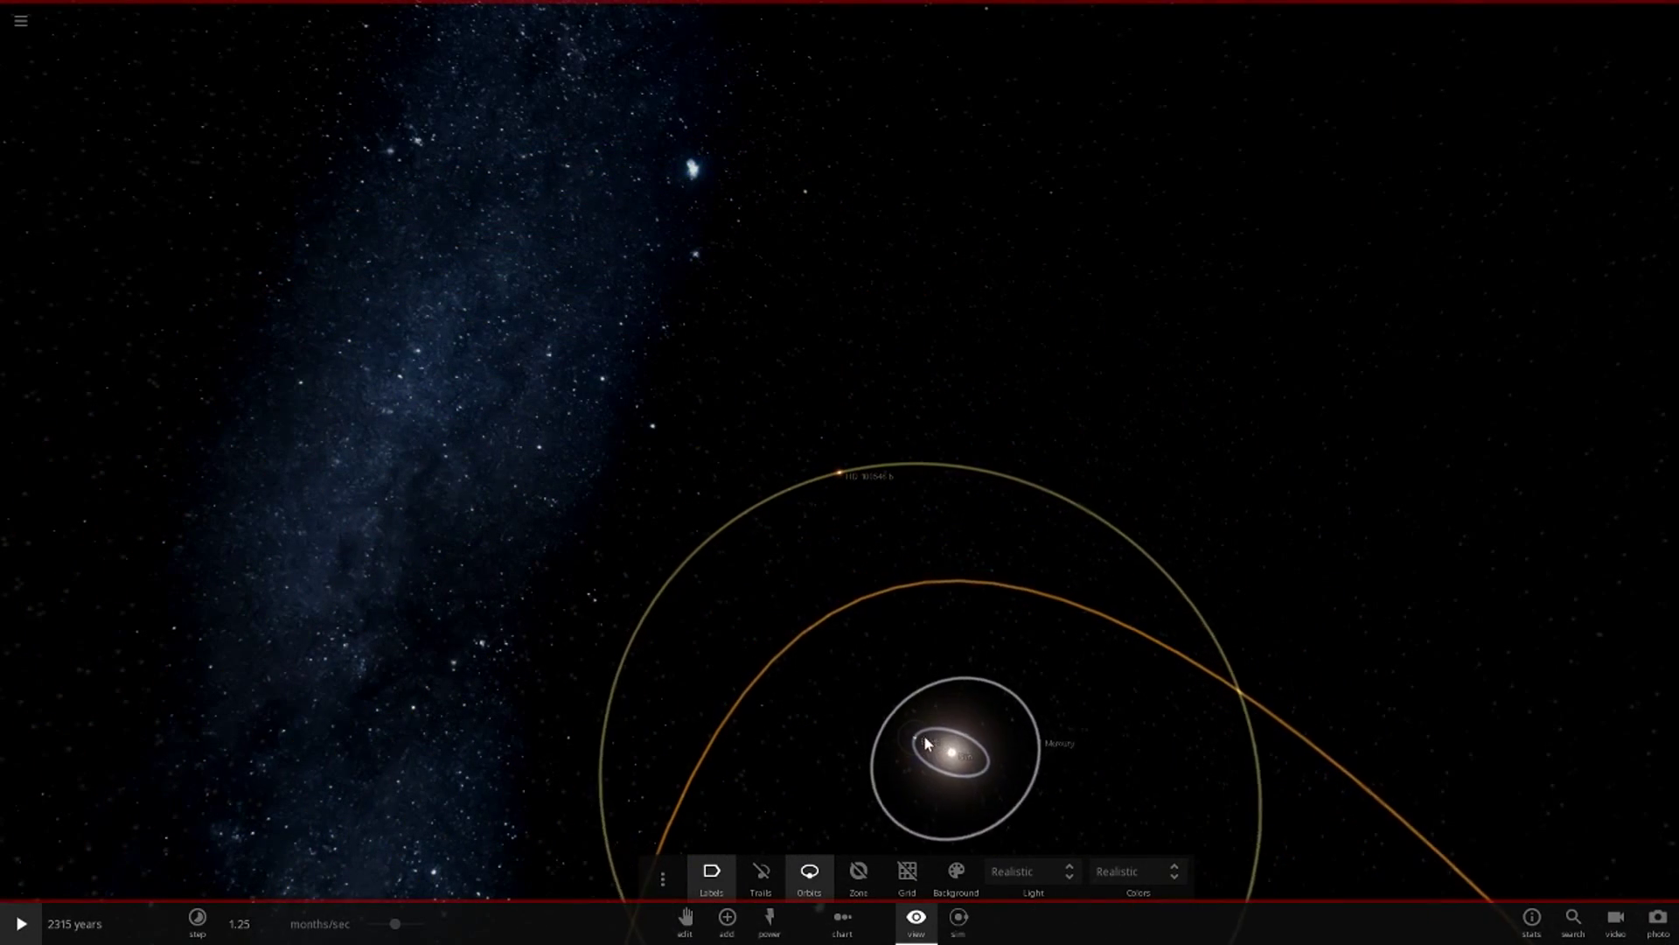
click(927, 743)
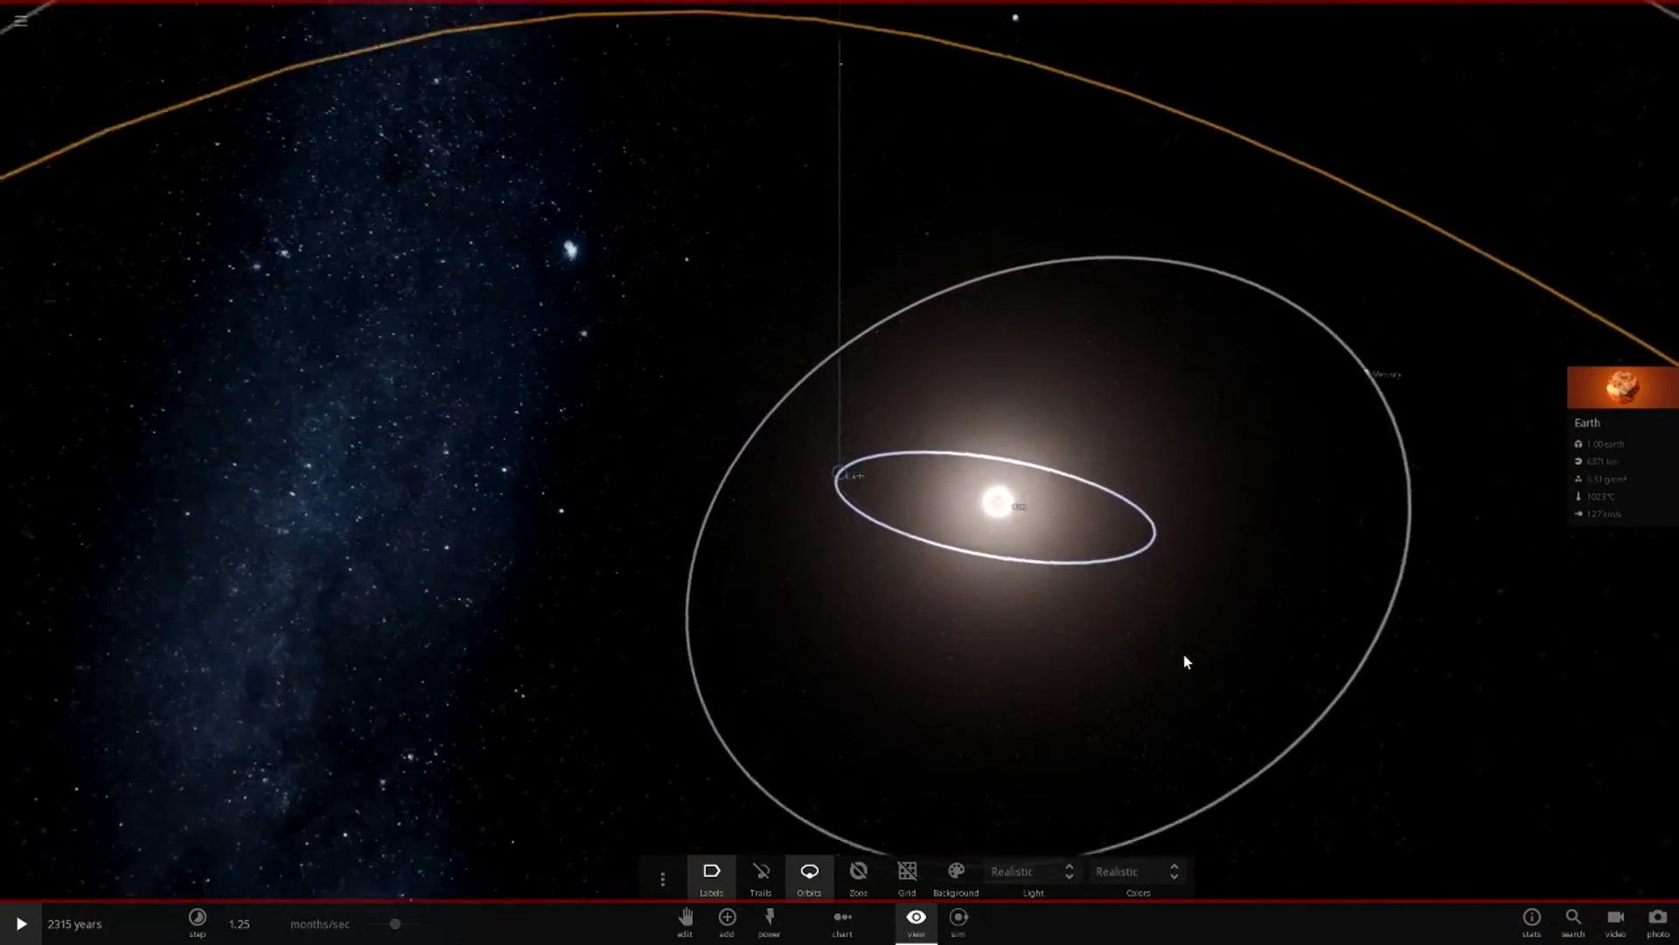
drag(1185, 662, 424, 600)
scroll(424, 600, down, 5)
key(space)
key(space)
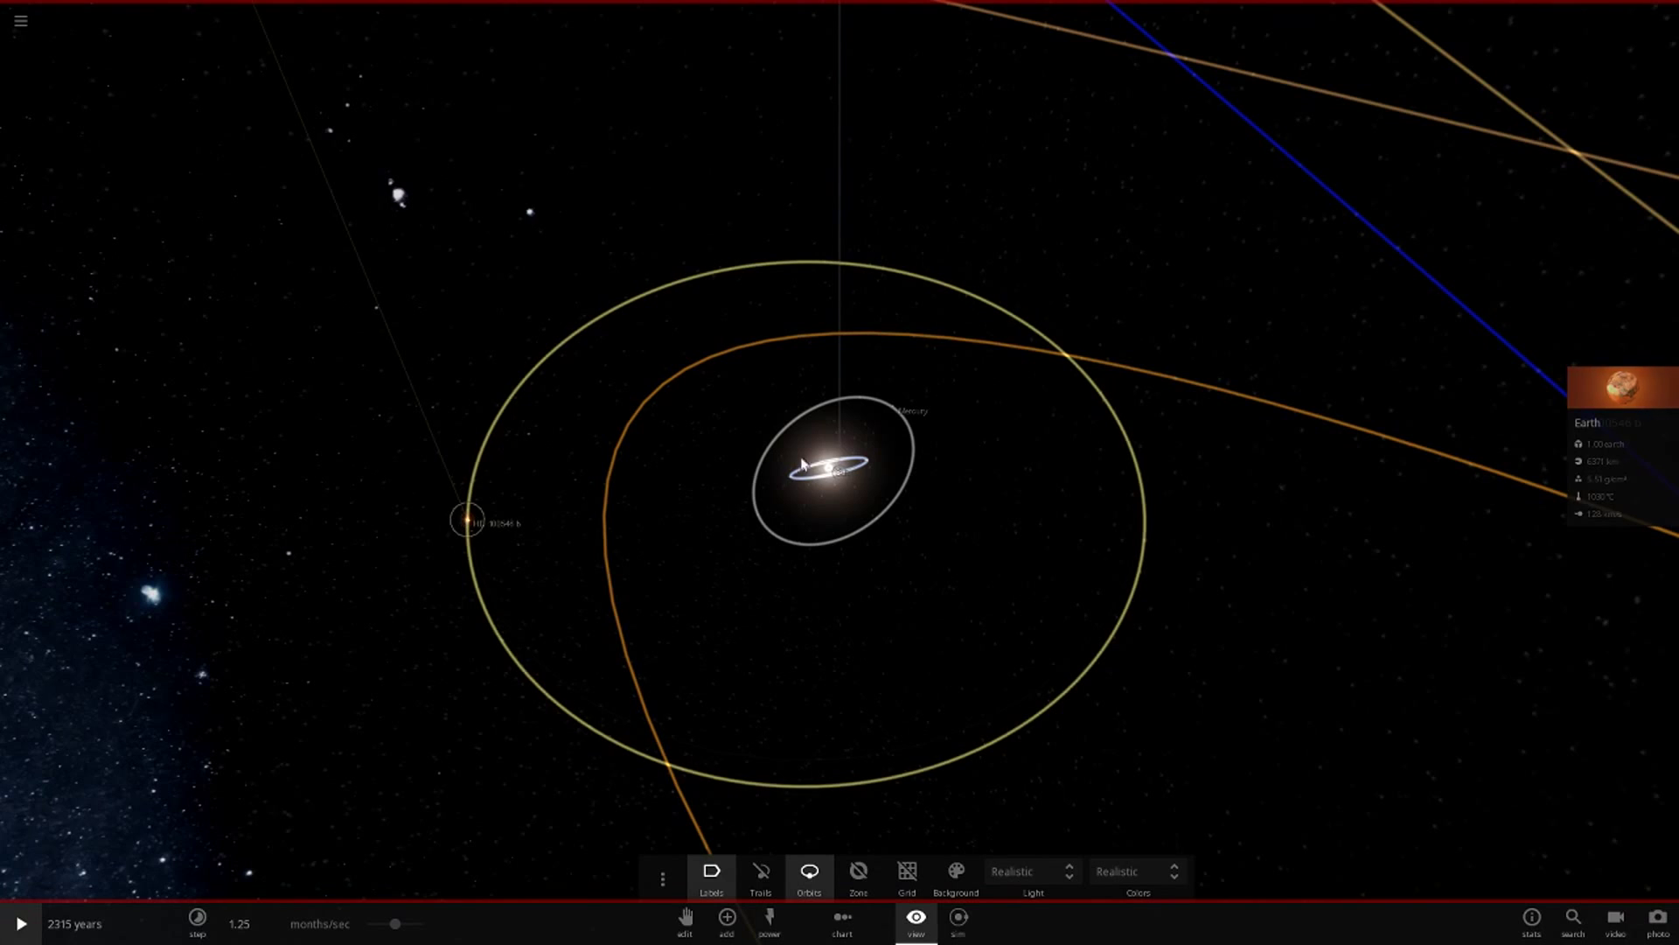
Step: Resume the simulation at about 9.5 days per second and reduce HD 100546 b's semi-major axis to about 15,546,925 km
click(1662, 439)
click(1437, 250)
scroll(1512, 607, down, 5)
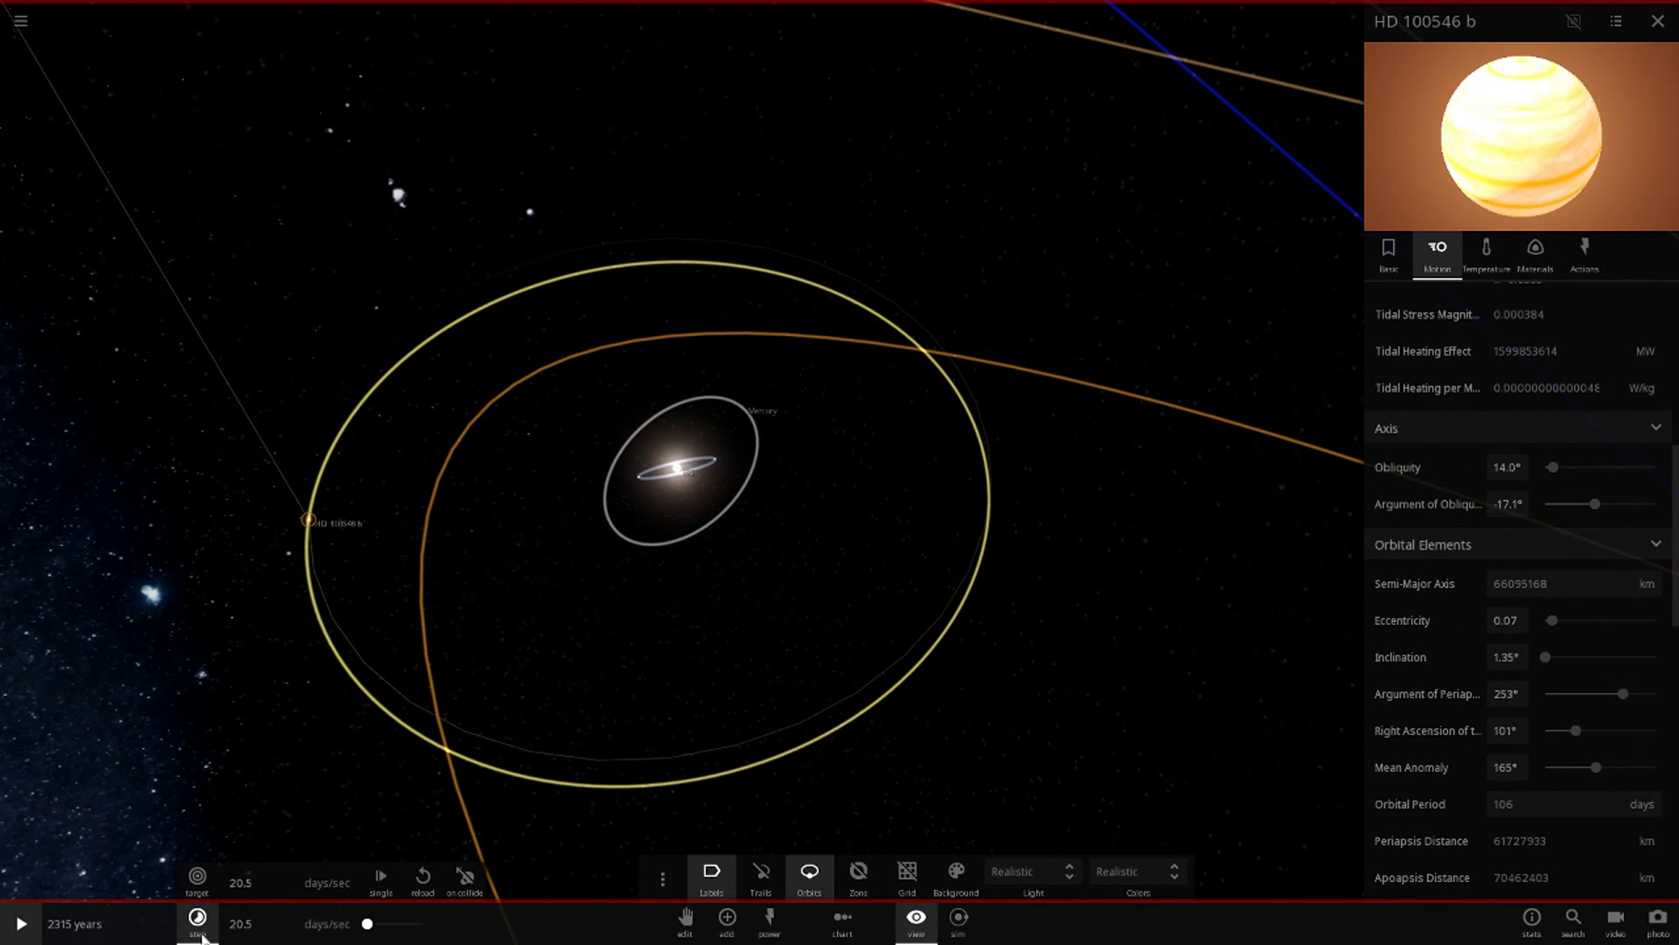
key(space)
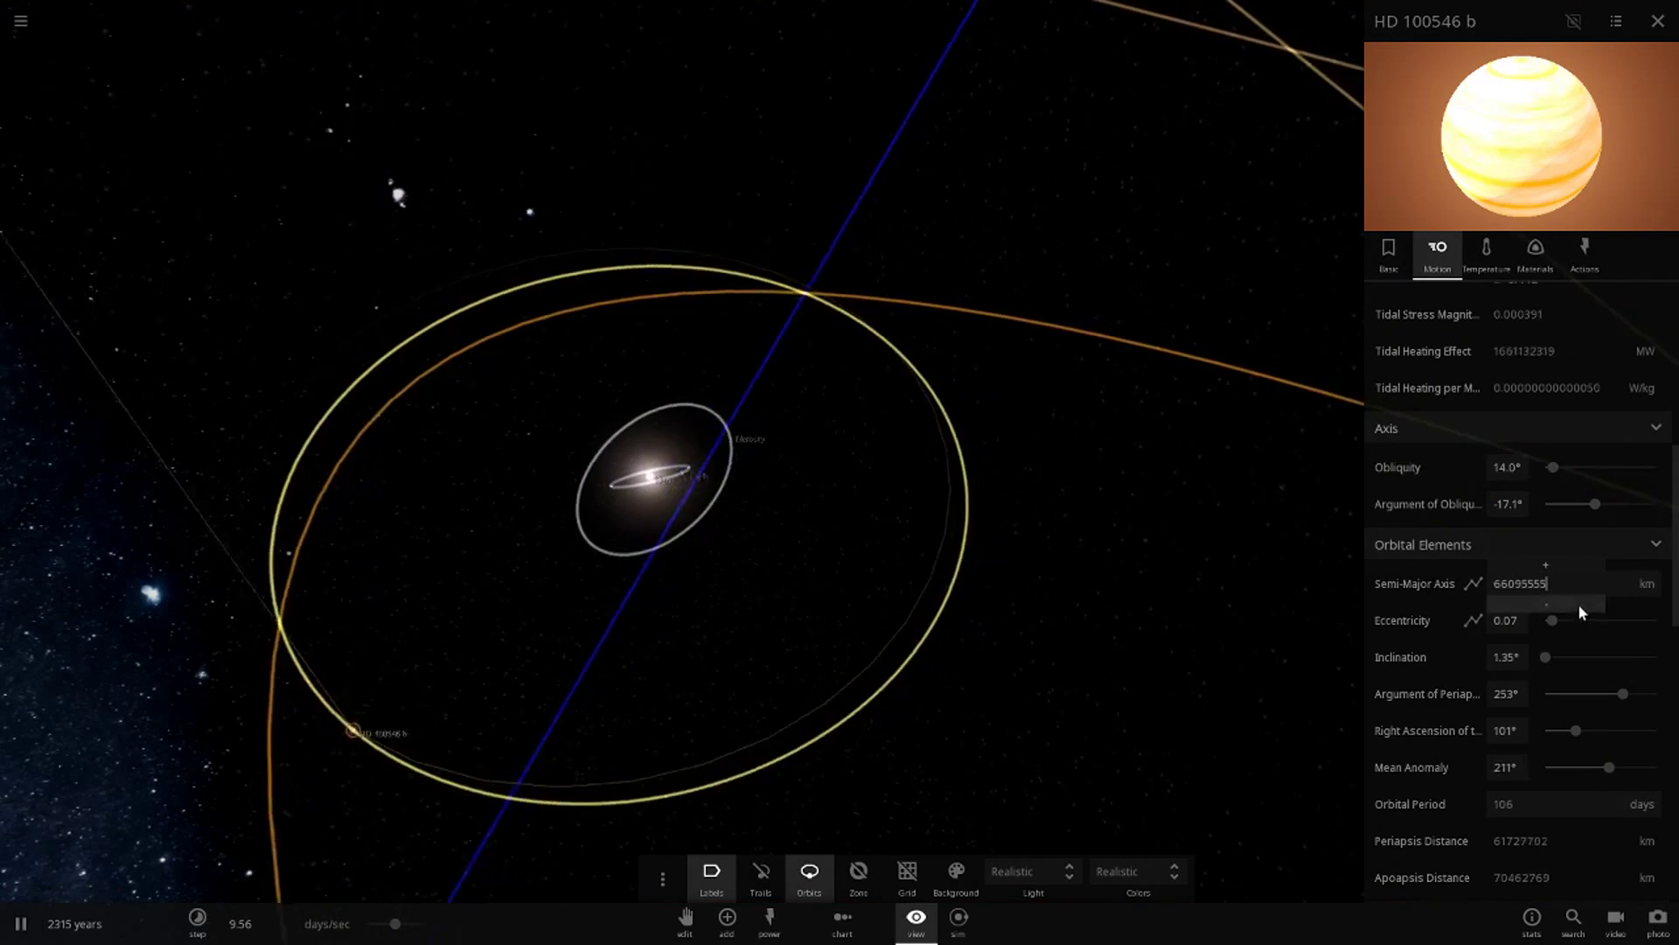
click(1581, 605)
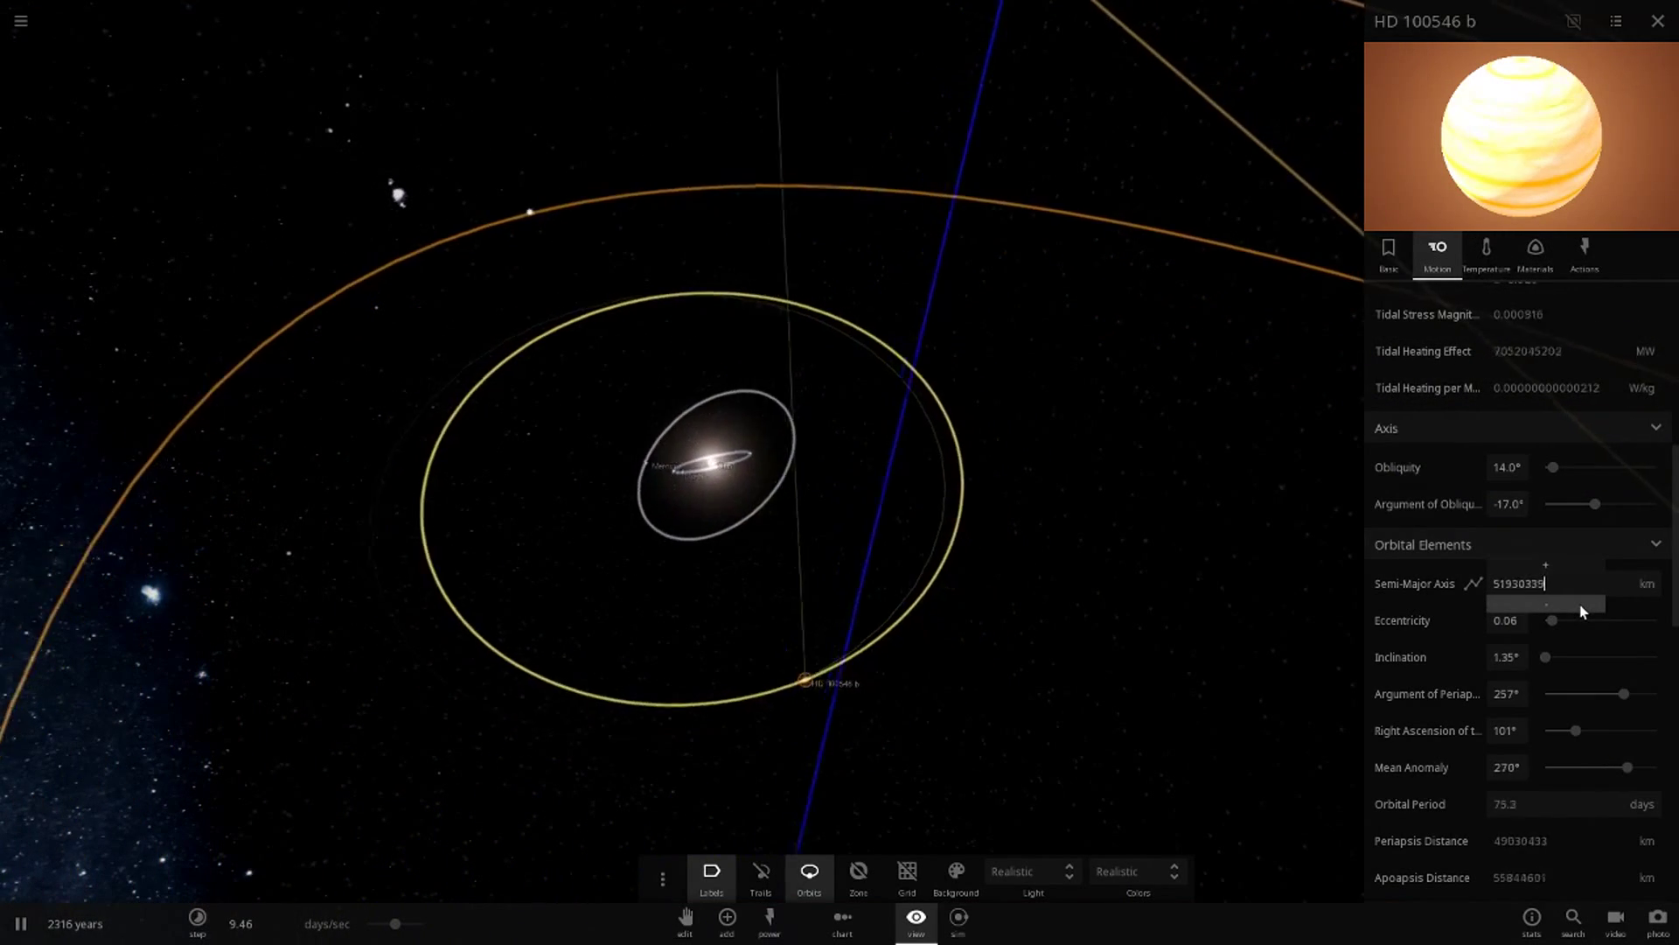
drag(1583, 610, 1583, 610)
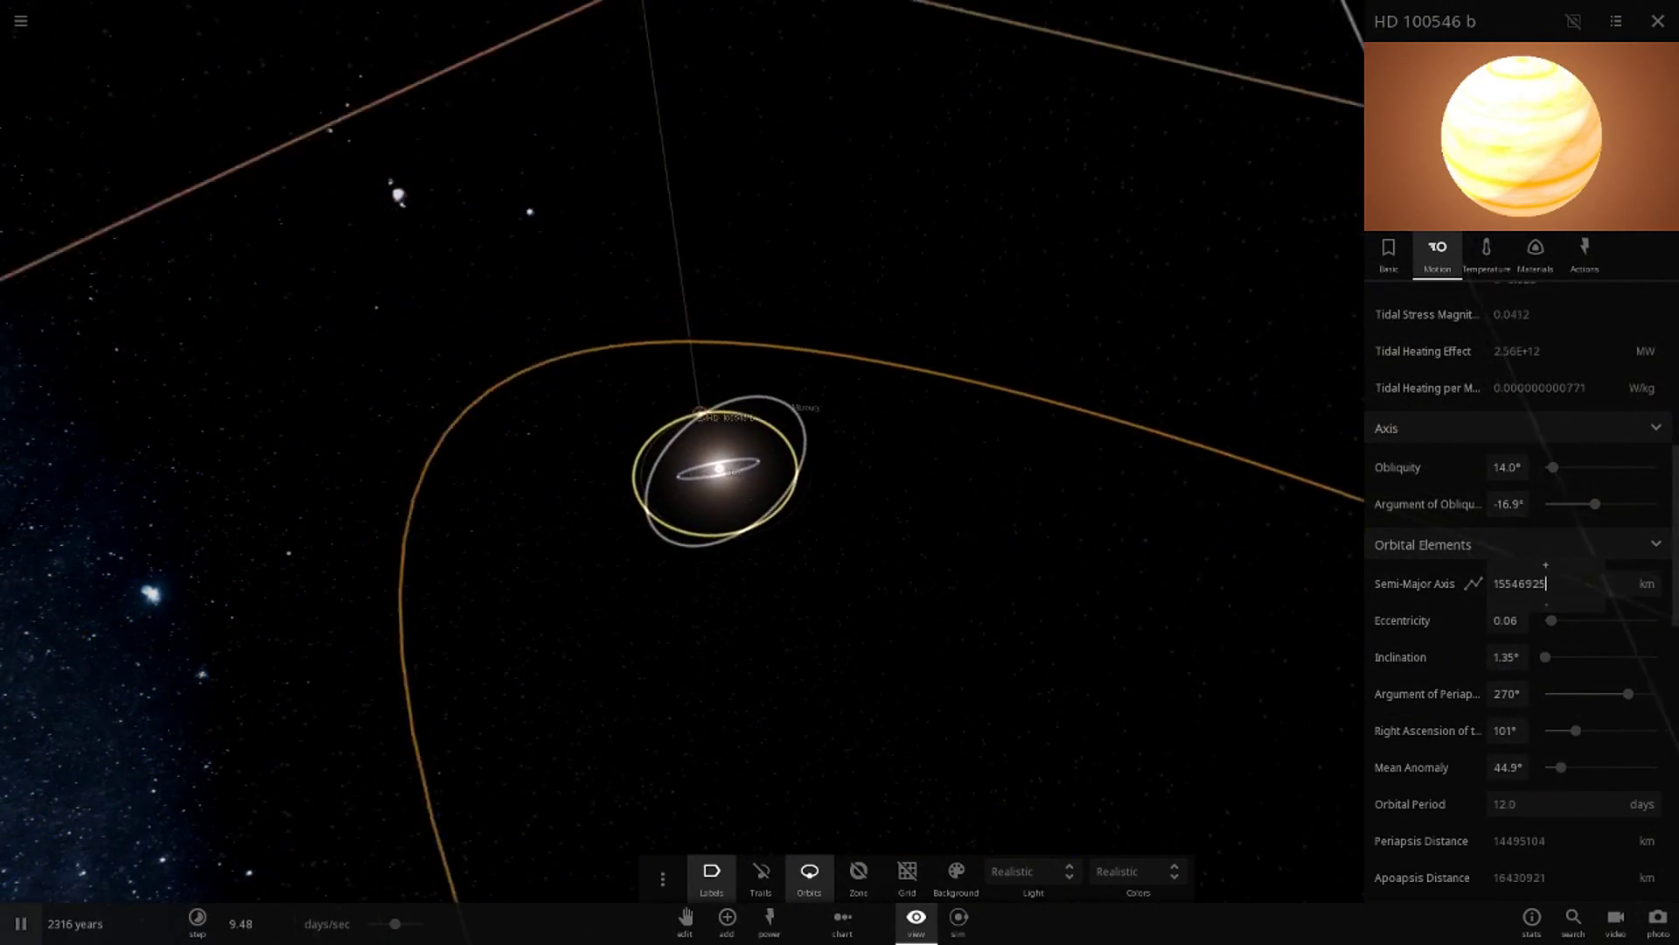
Step: Pause the simulation and view HD 100546 b and the Sun from Earth's surface with the orbit lines hidden
key(space)
scroll(794, 515, up, 12)
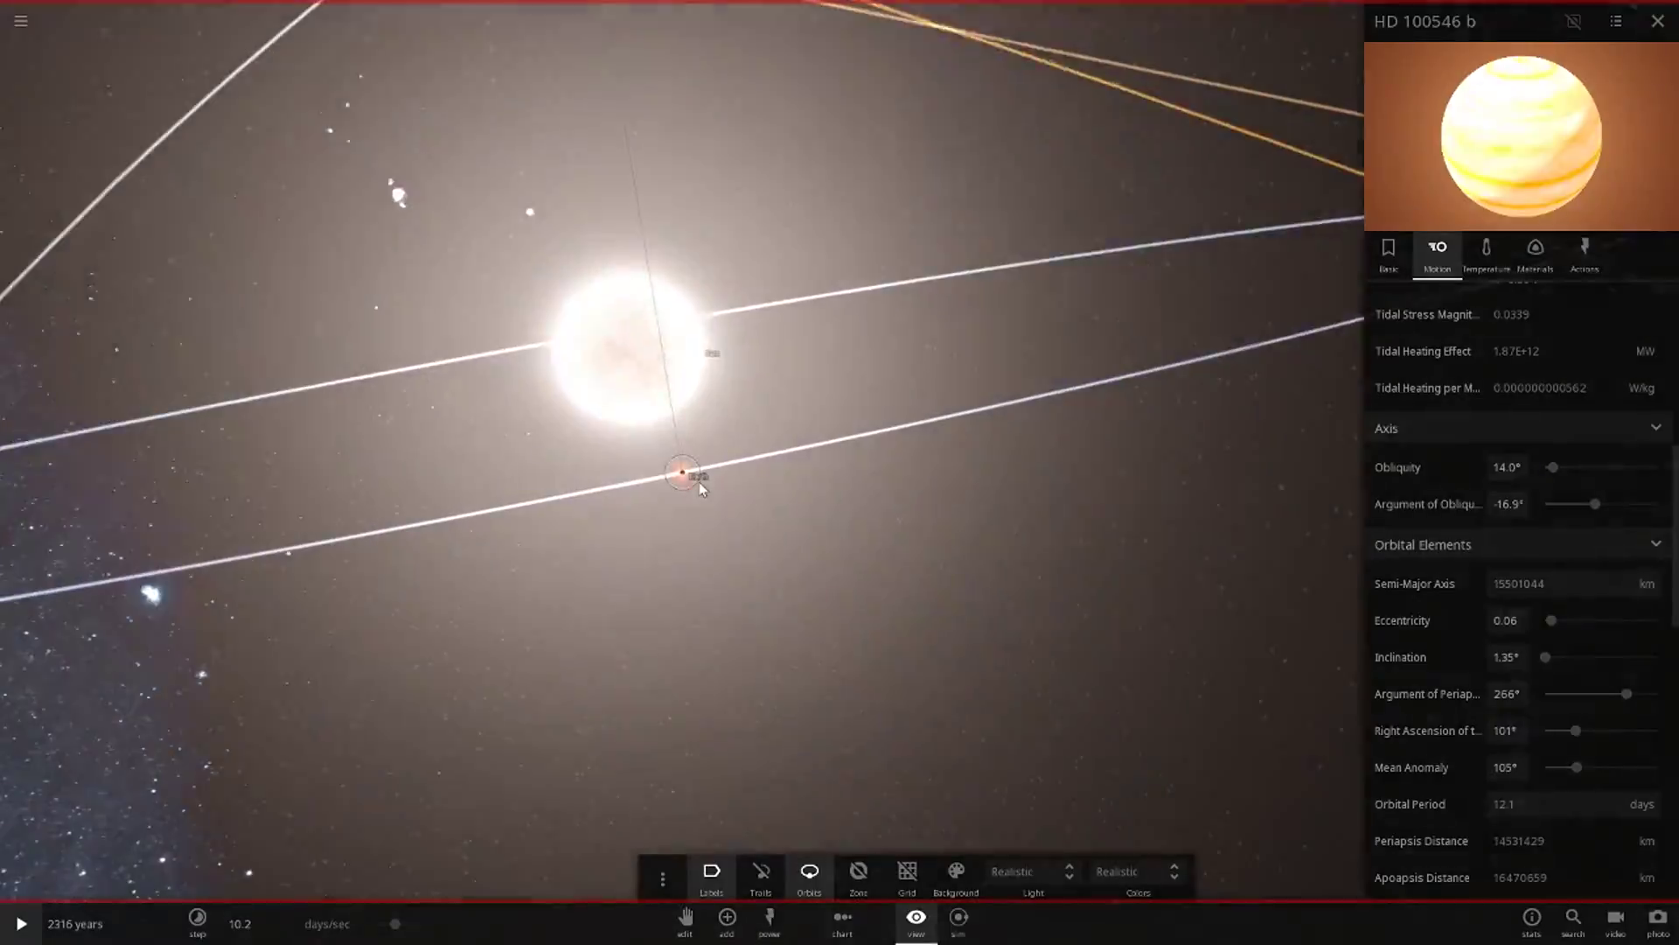
double_click(699, 484)
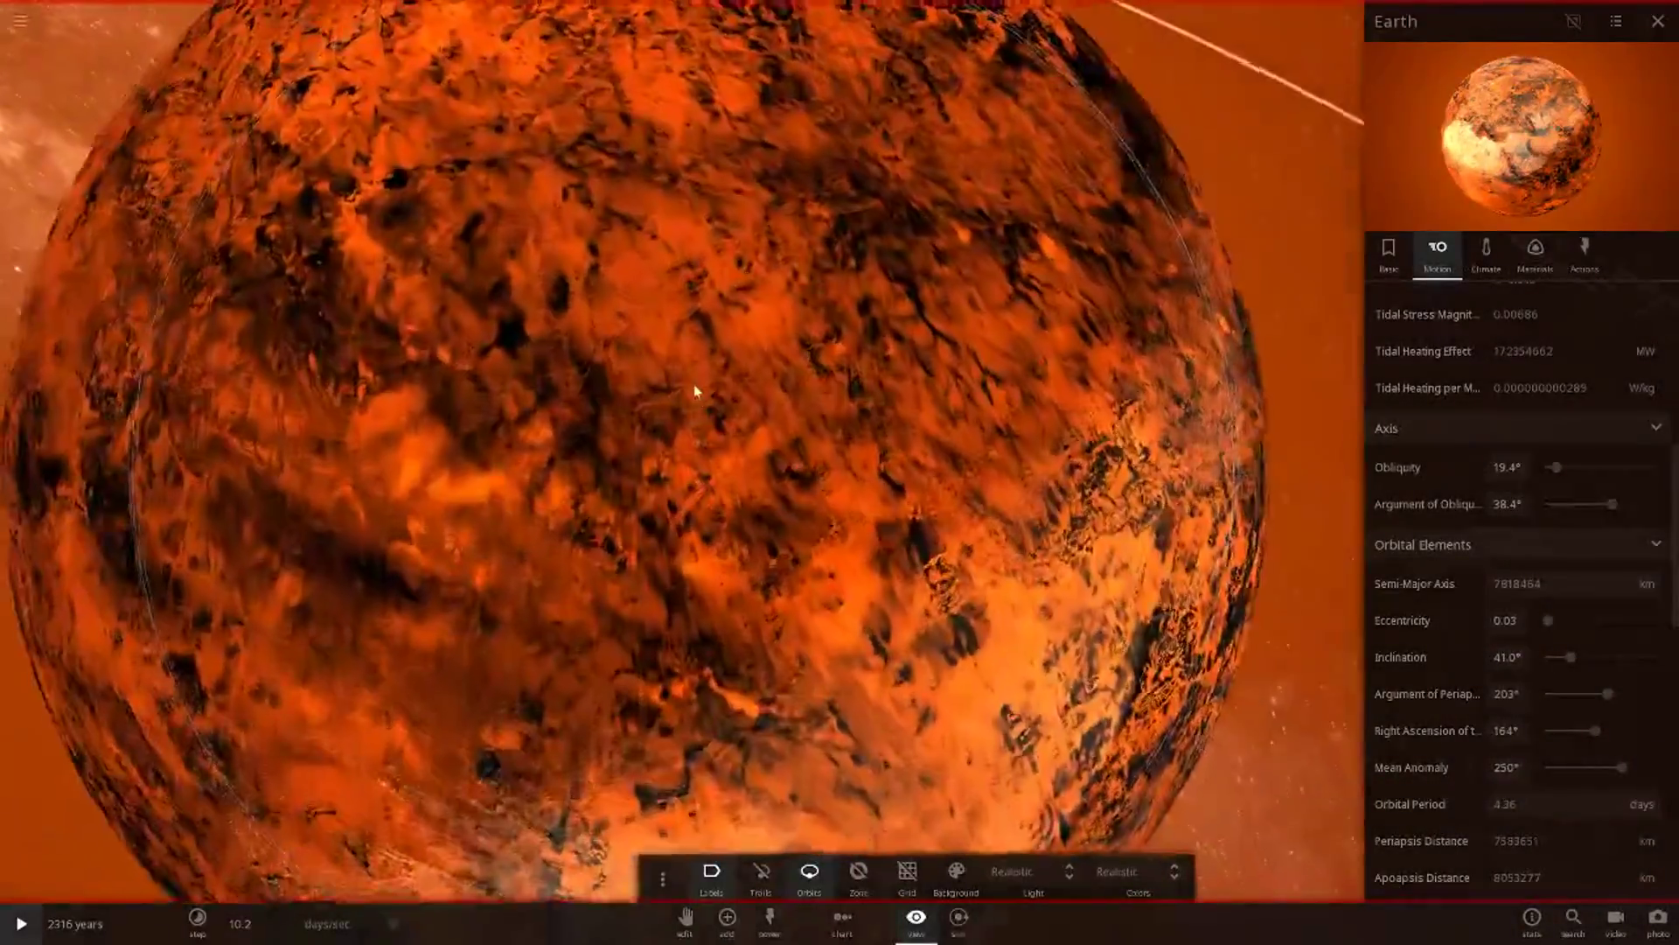
double_click(694, 384)
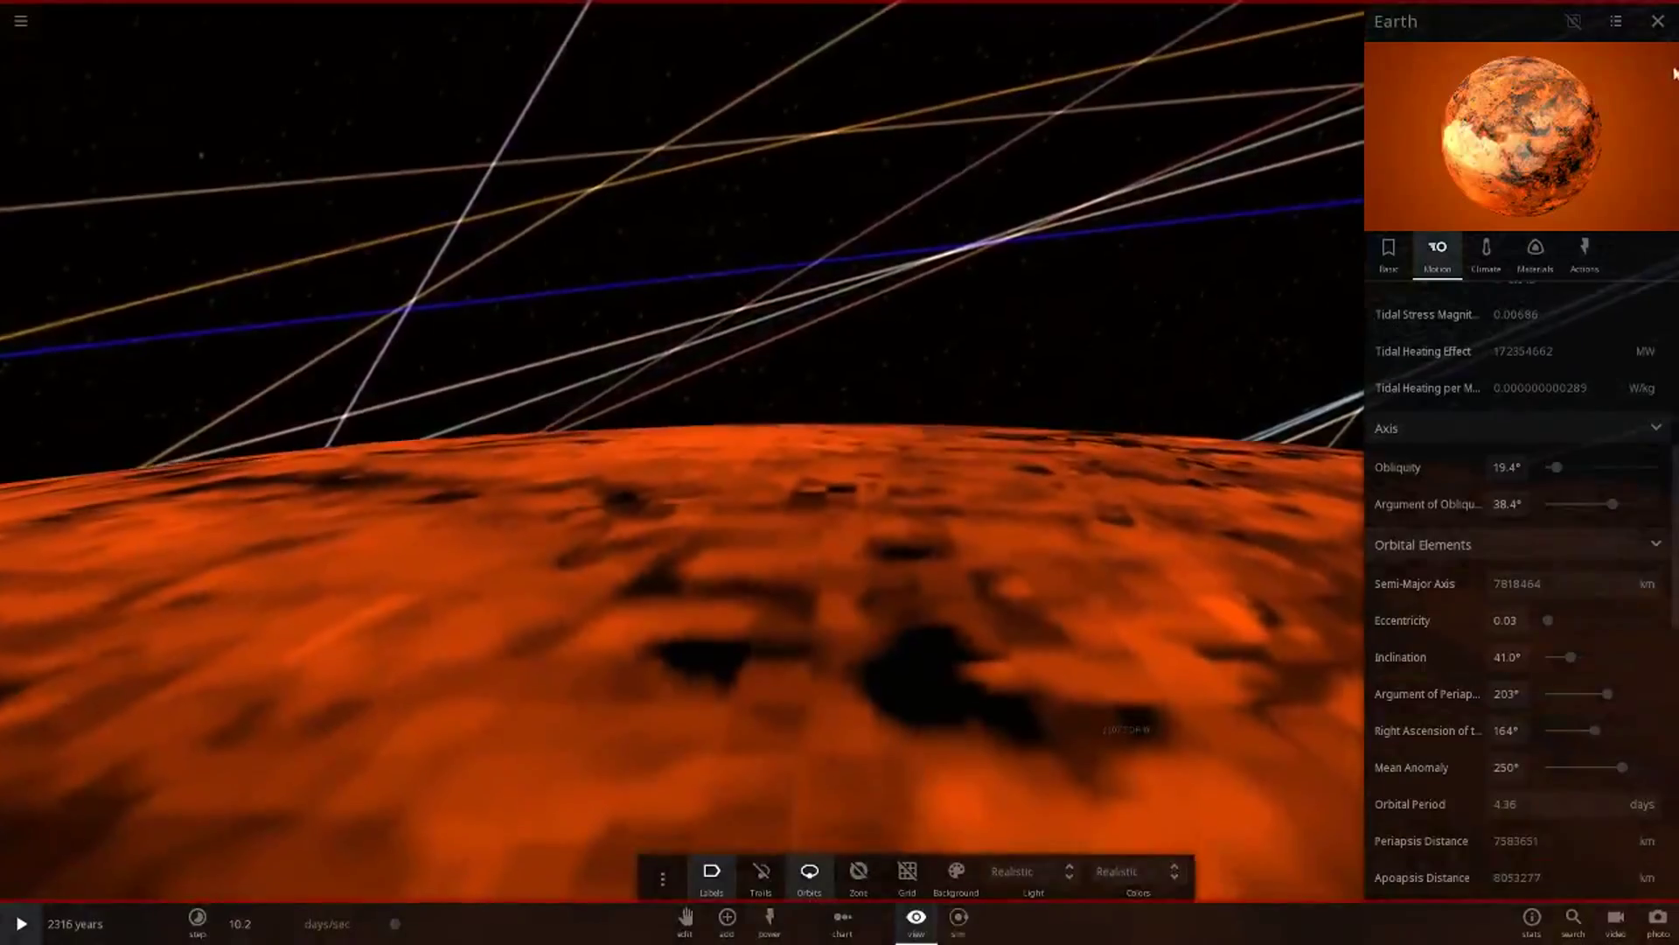
click(1657, 22)
drag(1207, 350, 975, 382)
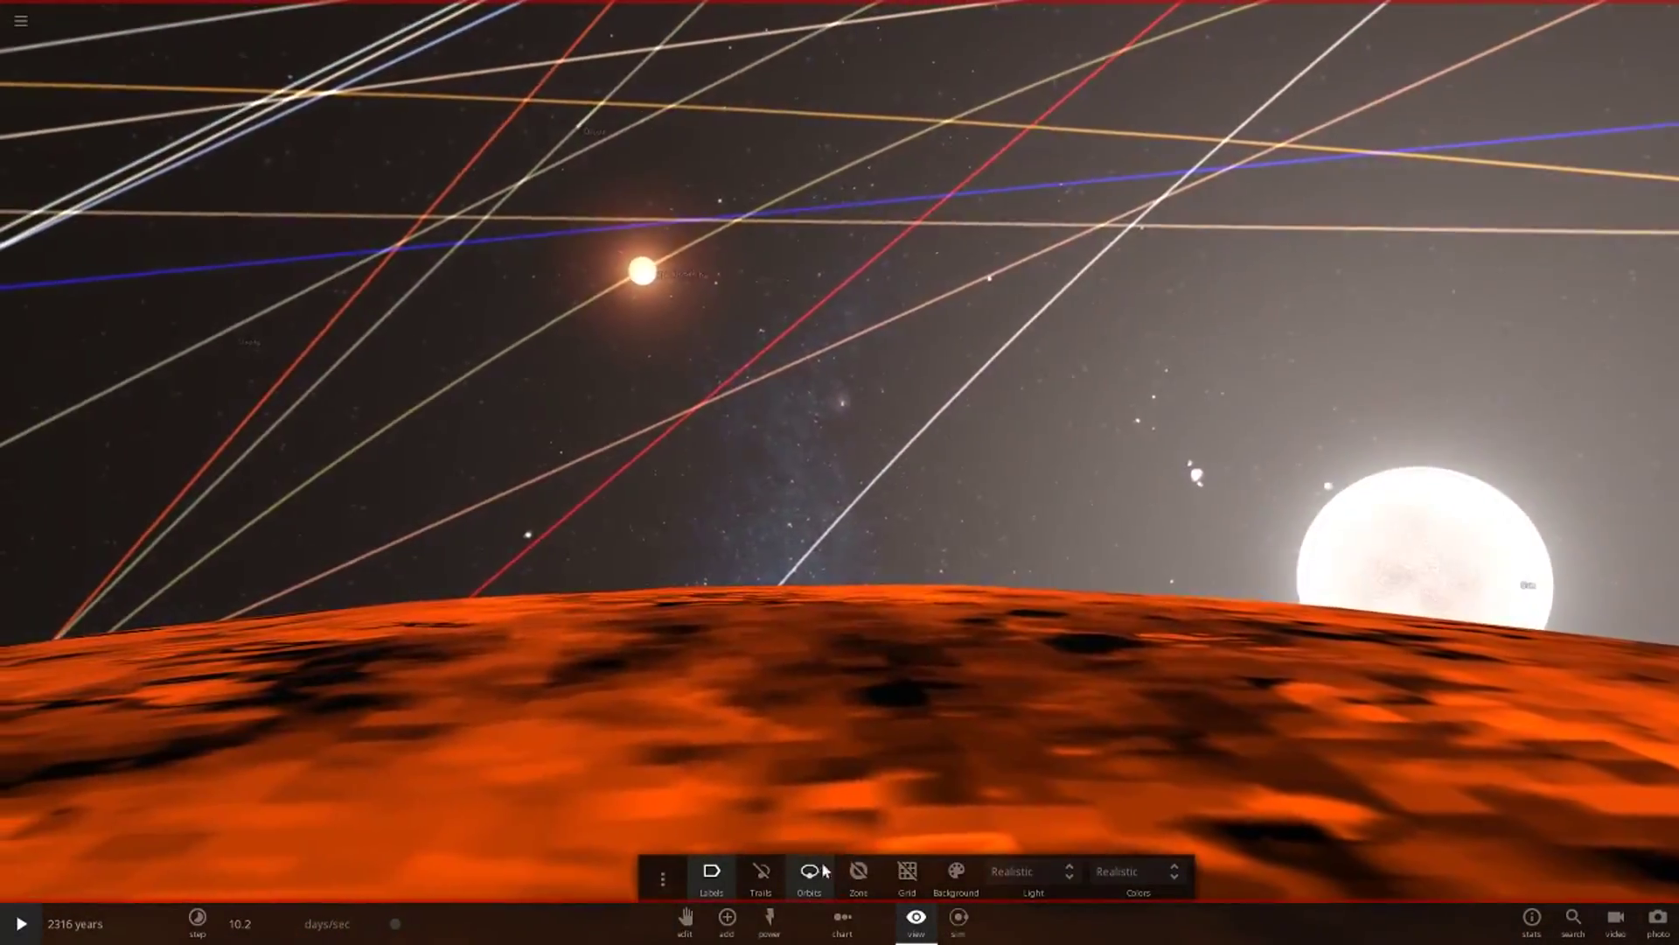
click(809, 871)
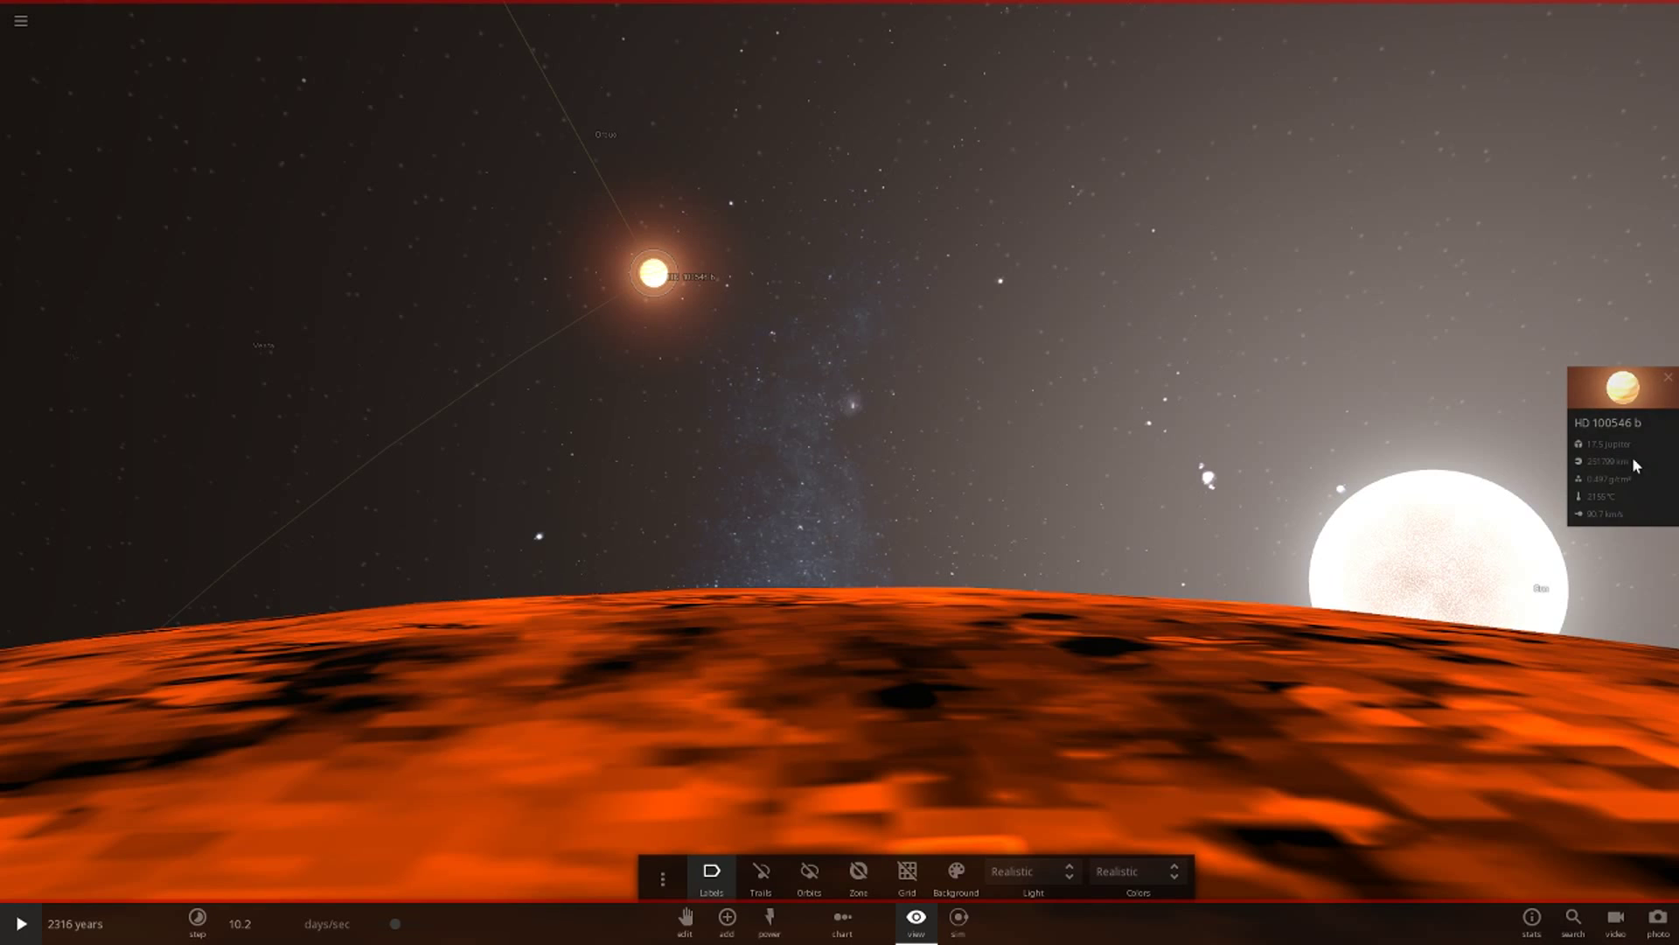
Step: Check HD 100546 b's properties, search the object catalogue for "HD 100" and pick the star HD 100546 for placement
click(1633, 460)
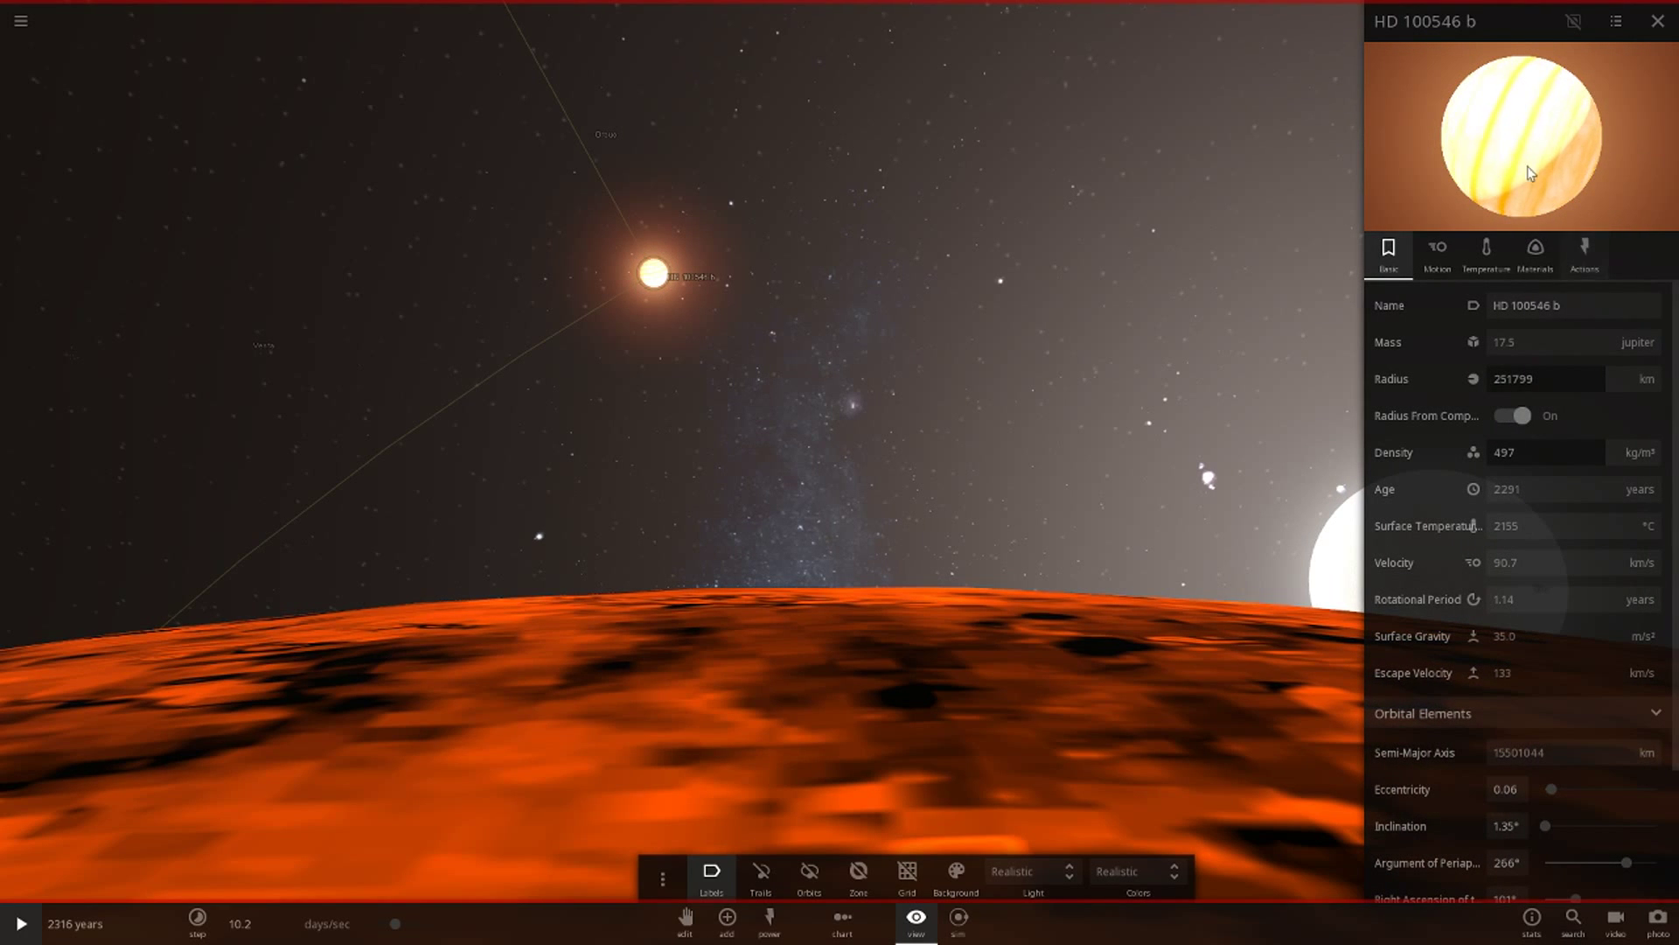
click(728, 919)
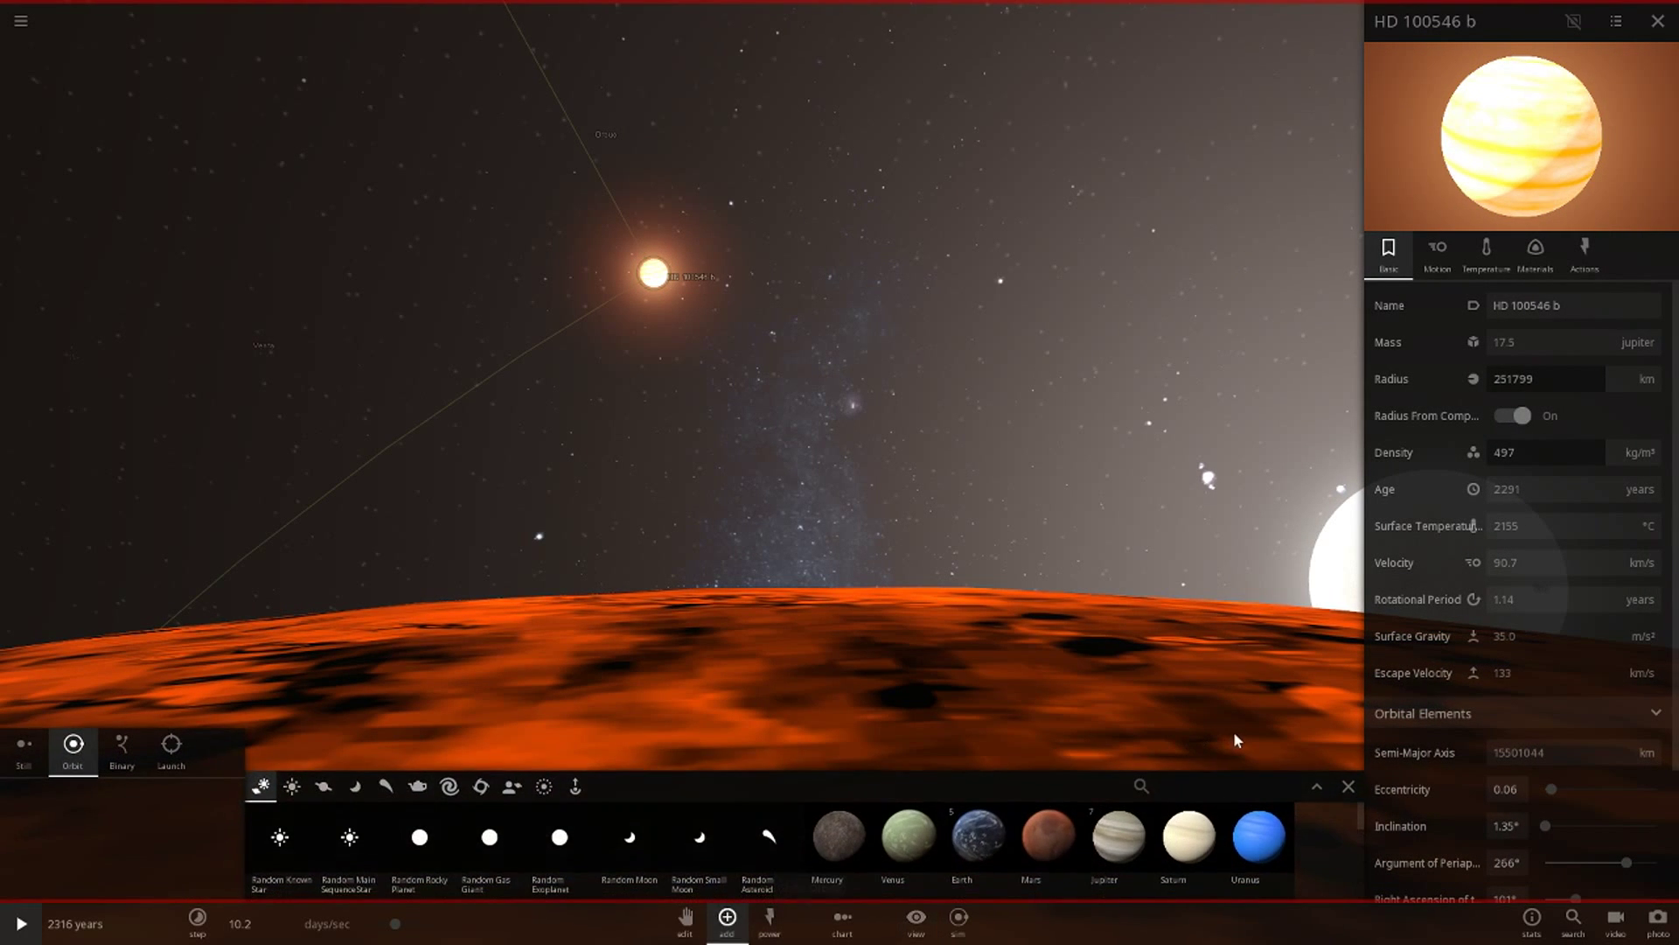
click(1218, 784)
text(HD)
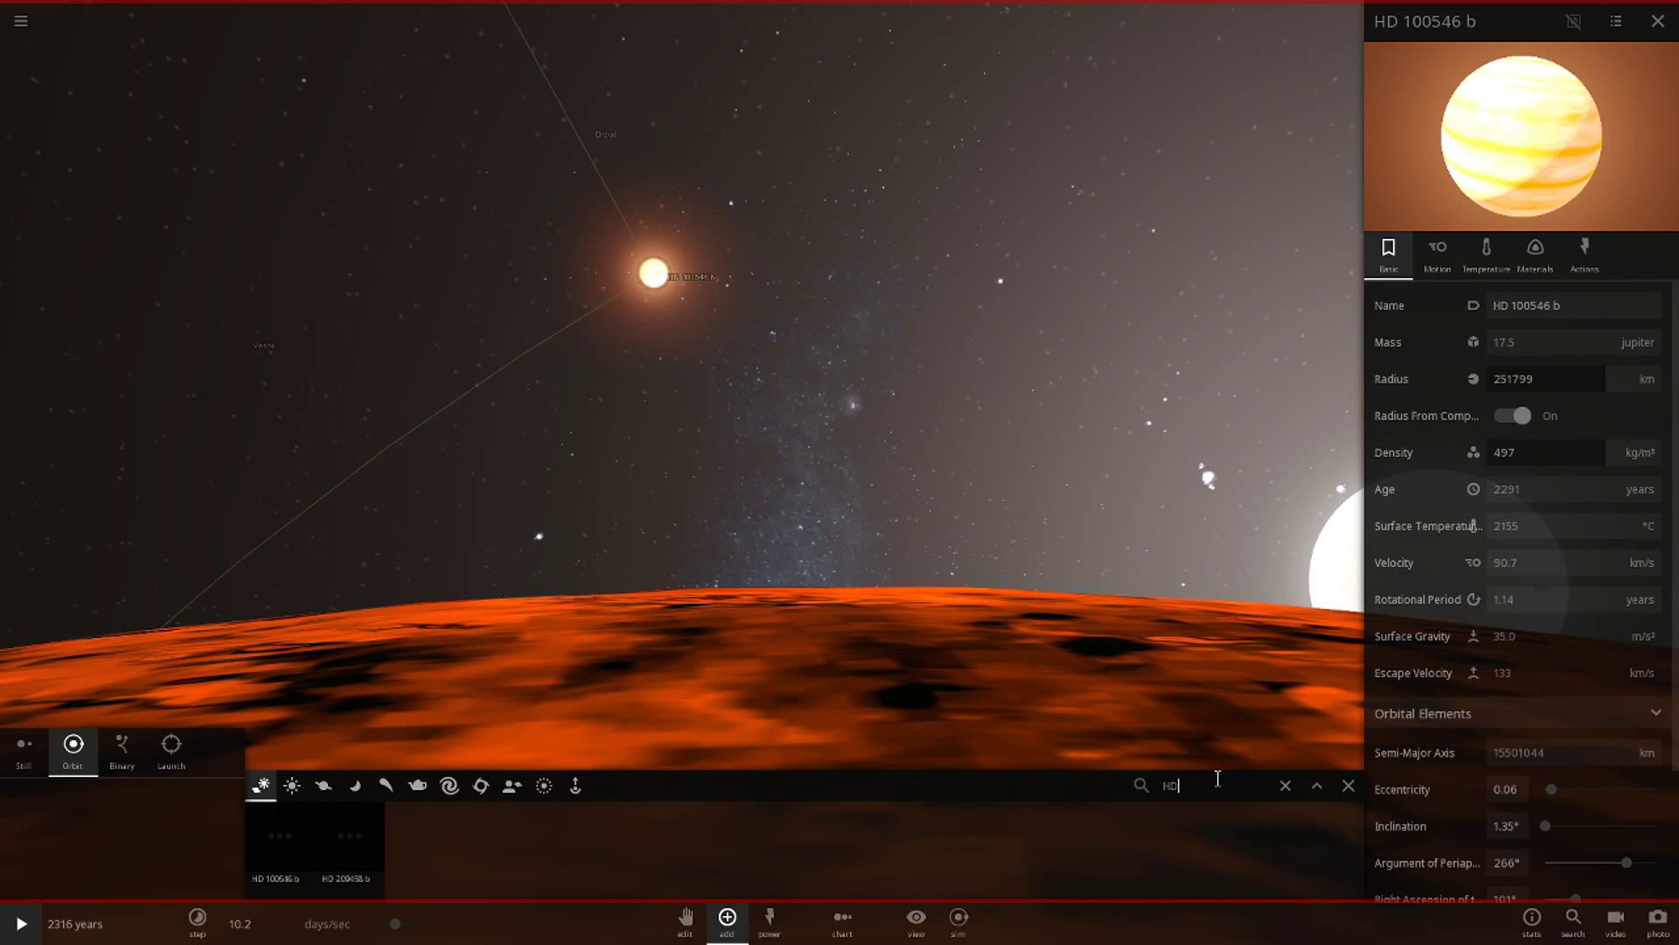
text( 100)
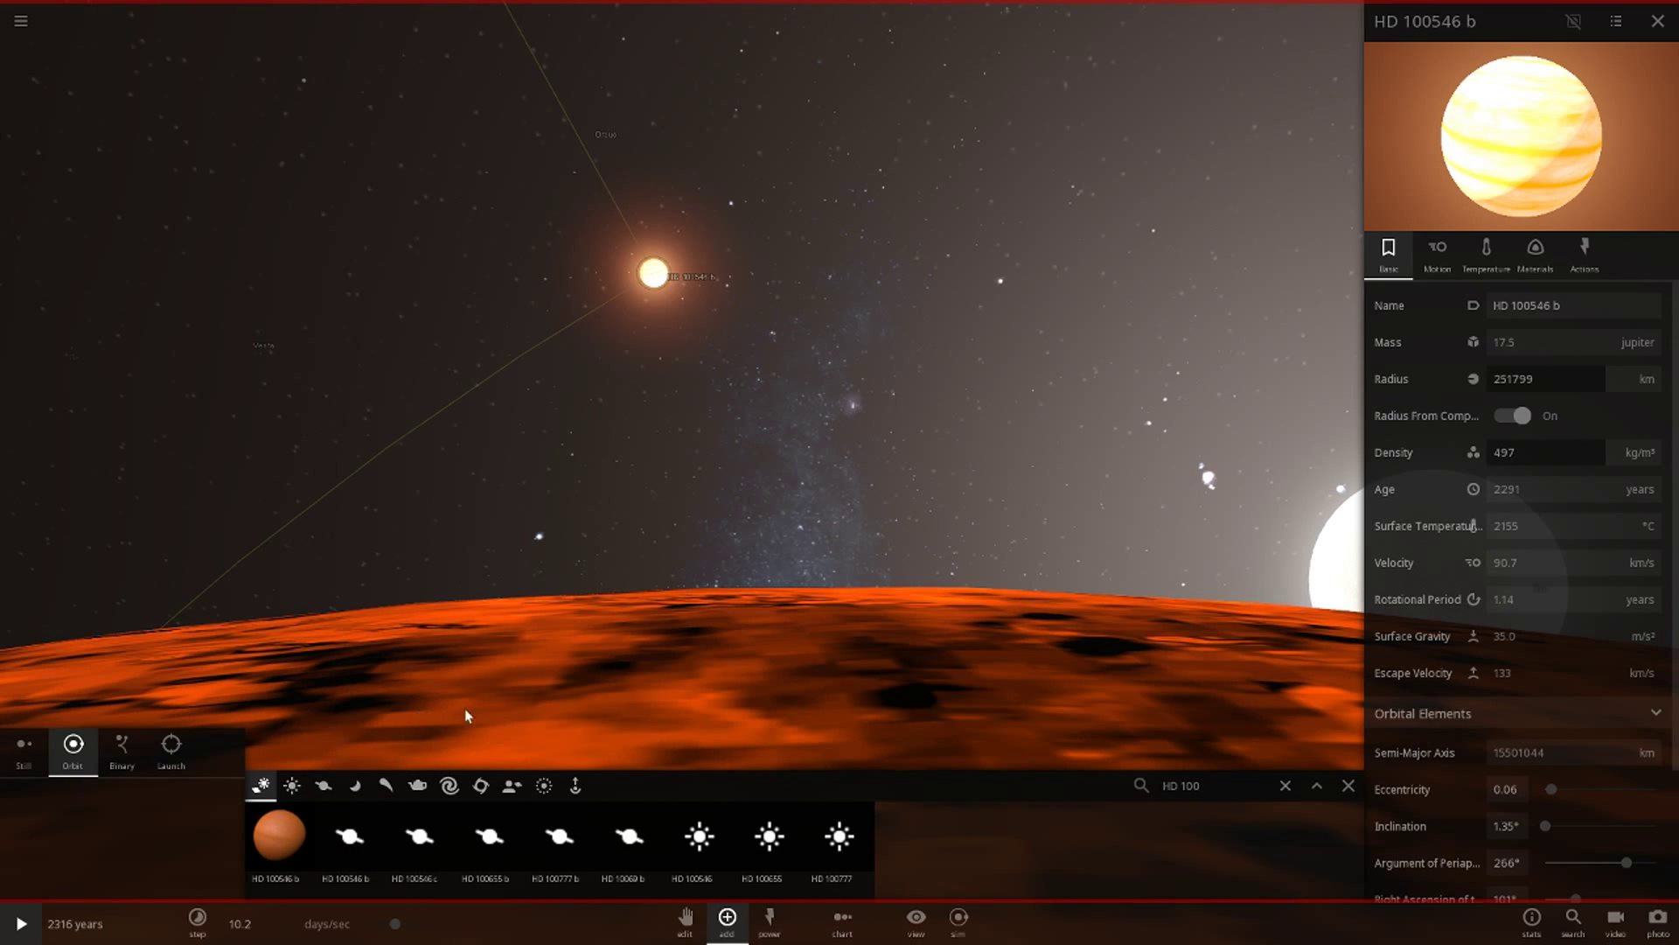
click(697, 835)
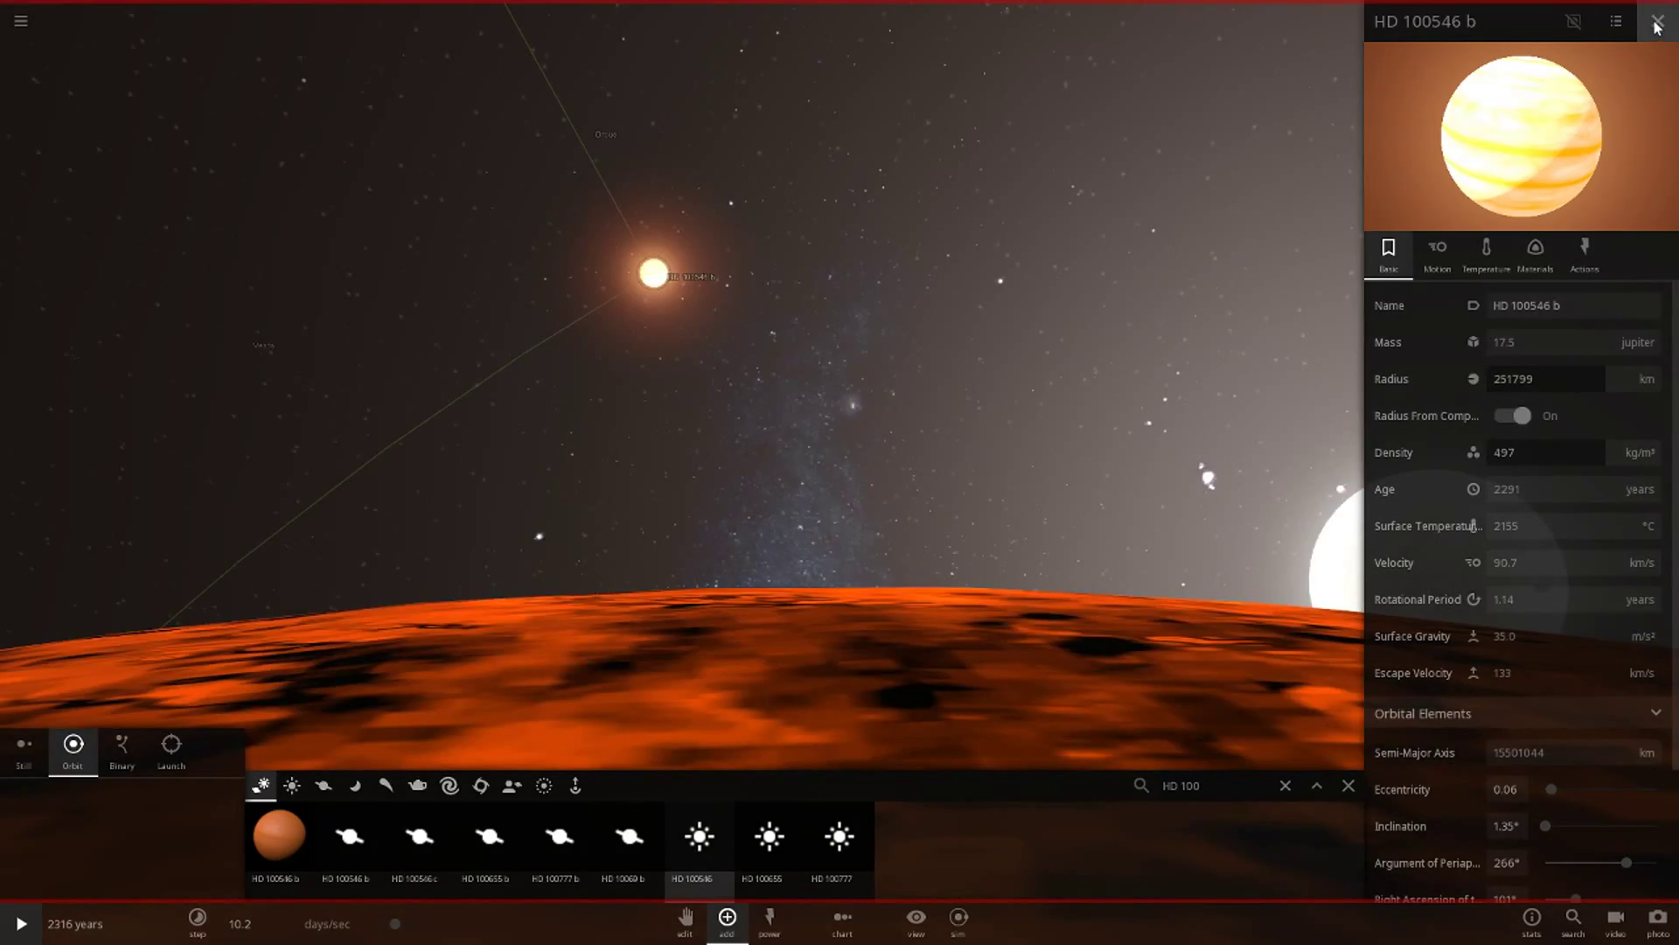
Step: Try out the star HD 100546 in the scene near Earth and close the object catalogue
click(1656, 26)
scroll(1154, 555, down, 5)
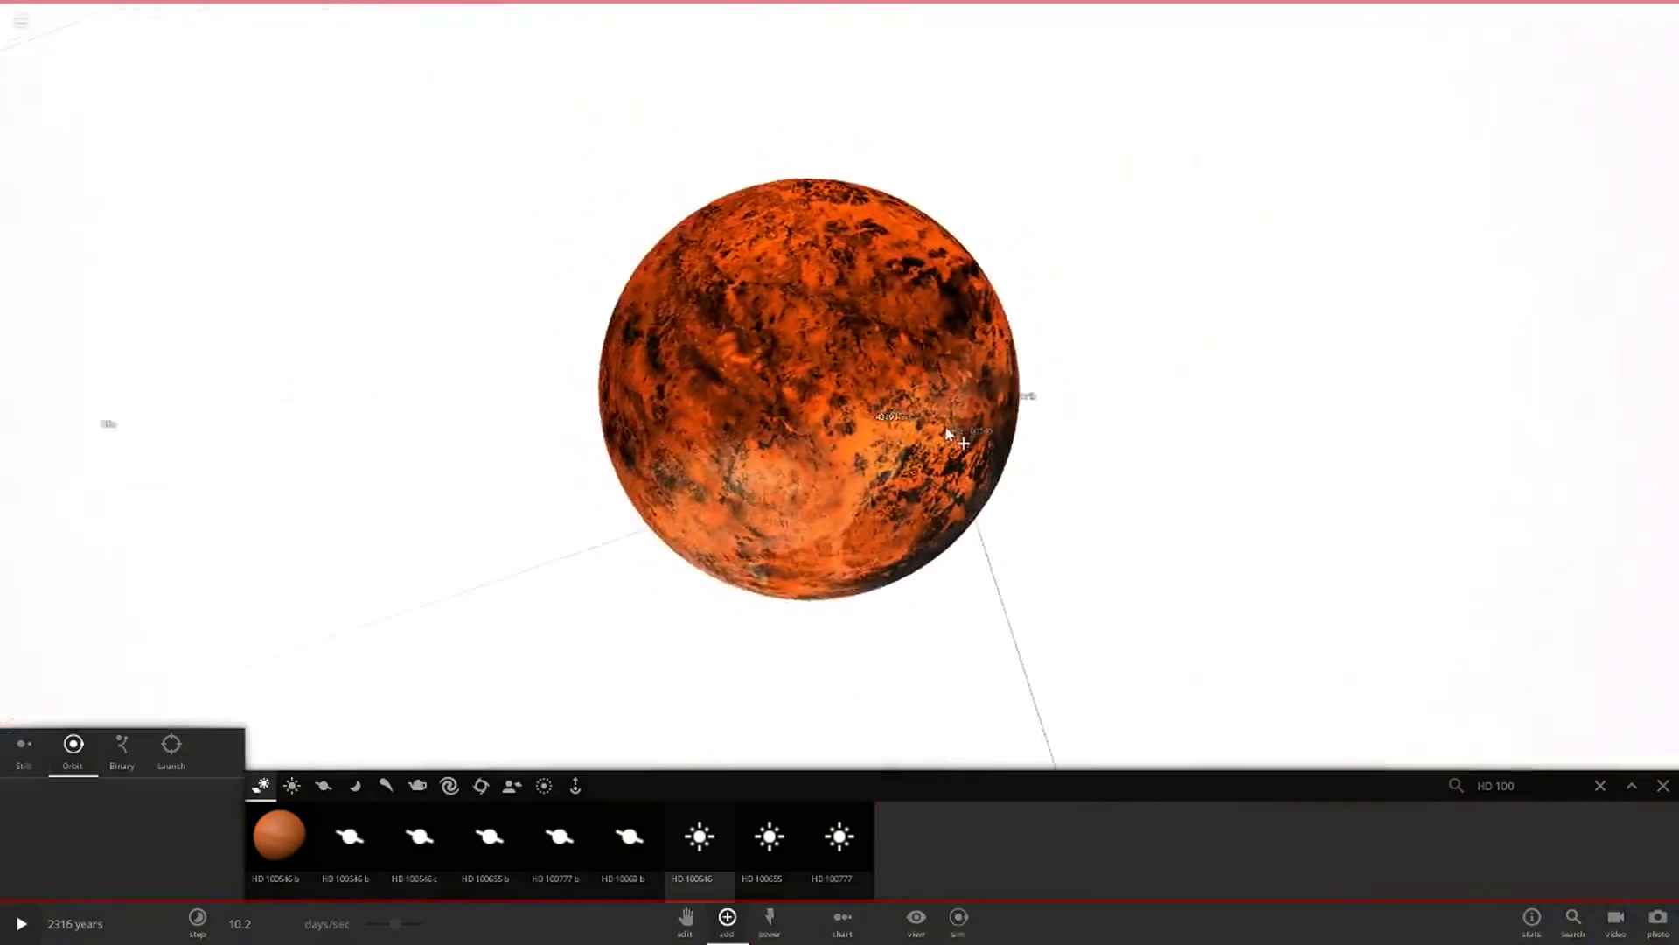
scroll(949, 435, down, 3)
click(988, 423)
scroll(988, 423, down, 3)
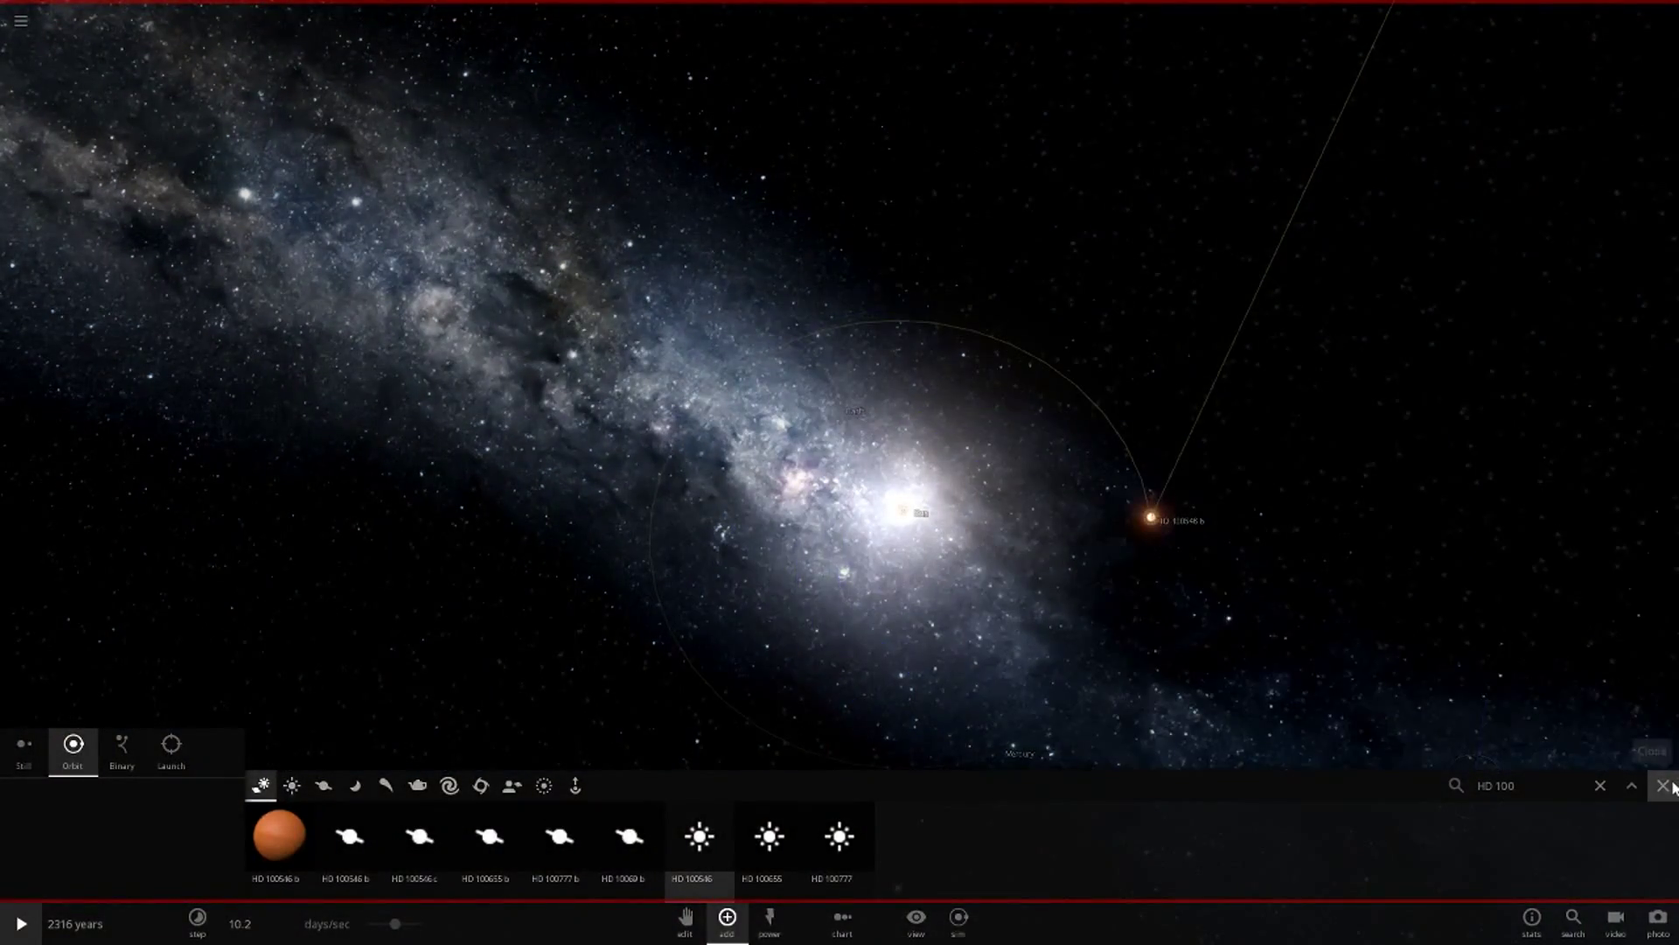
click(1666, 785)
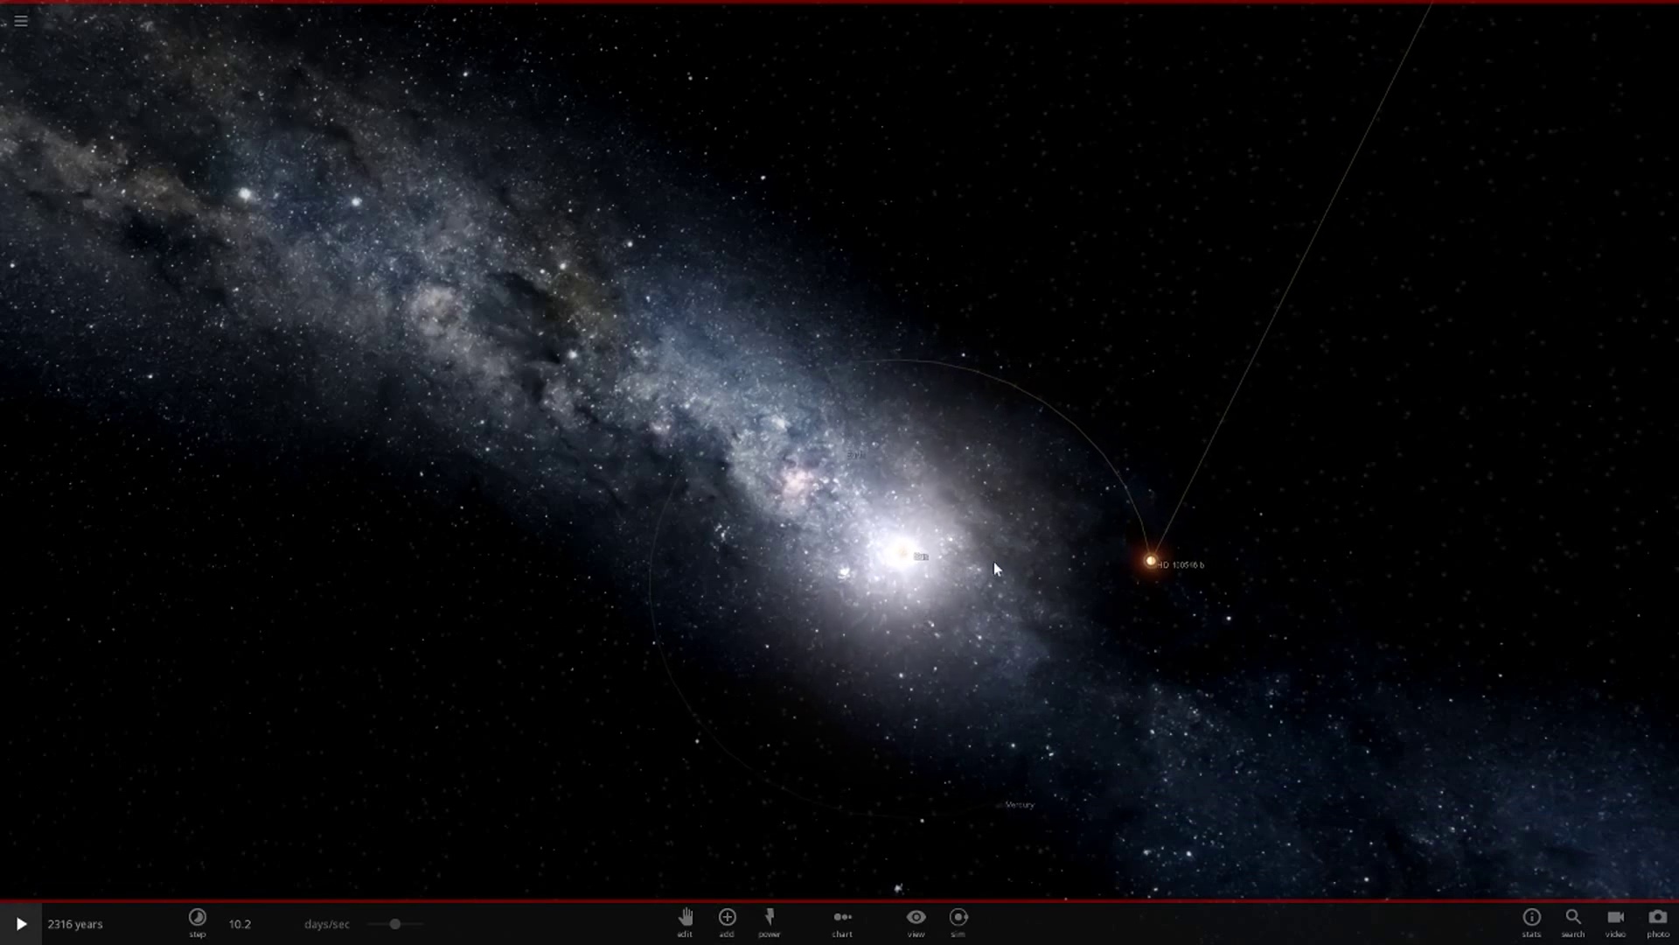
Step: Center the view on HD 100546 b and resume the simulation at about 2 days per second with orbit lines shown
double_click(1145, 584)
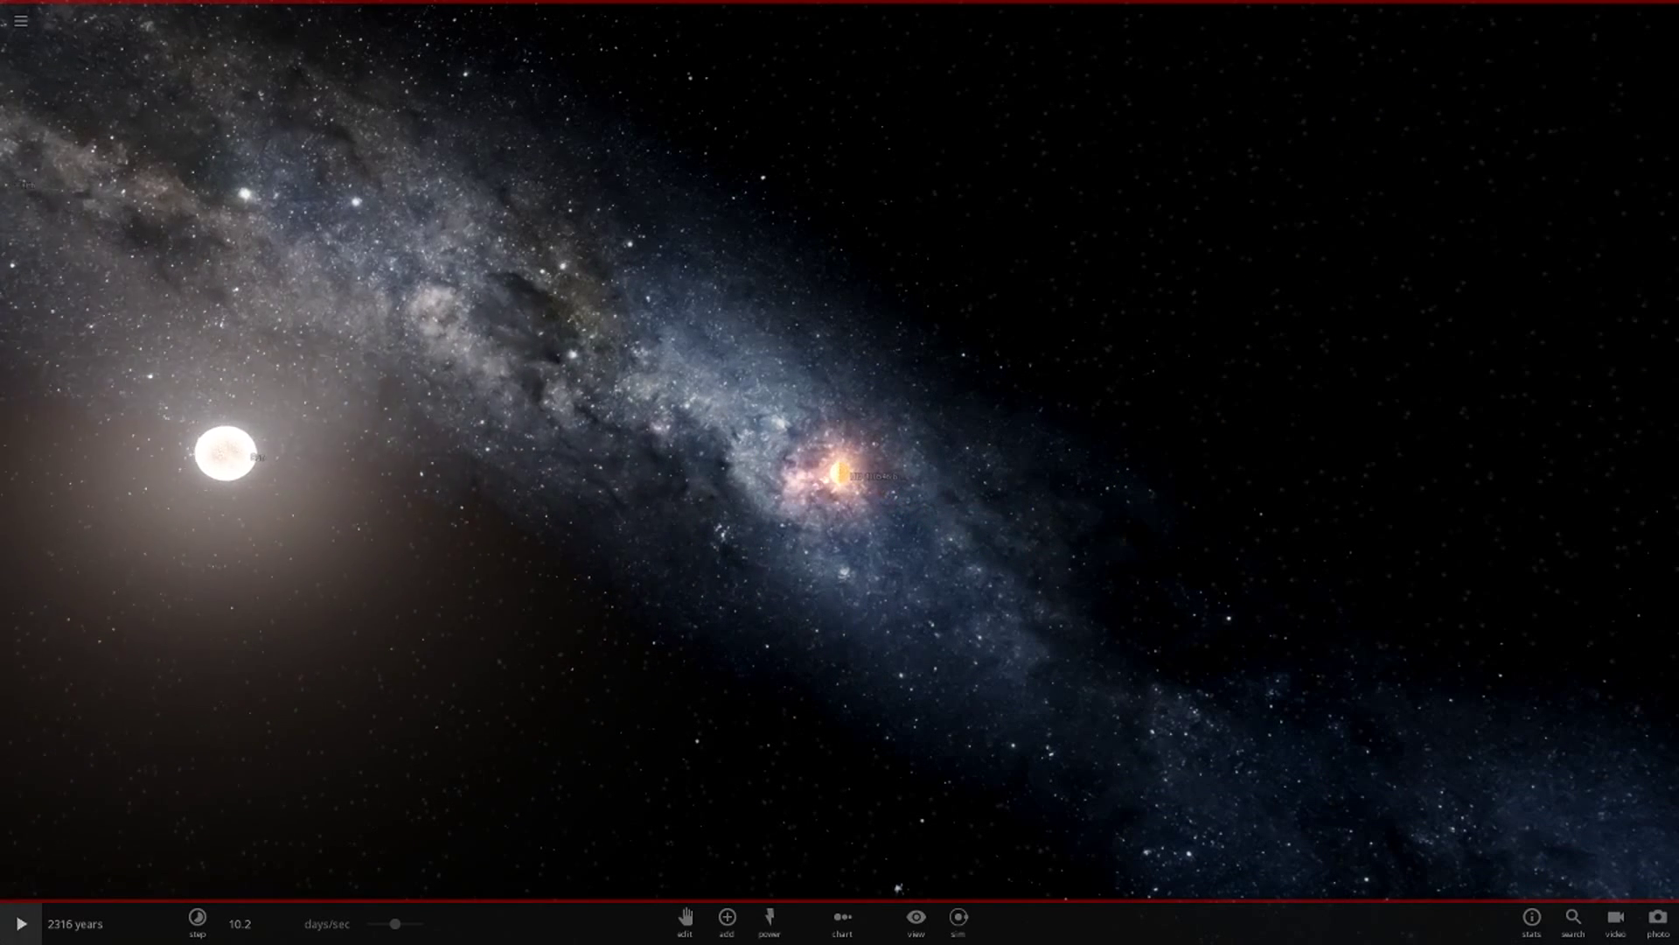
click(21, 924)
drag(392, 925, 286, 928)
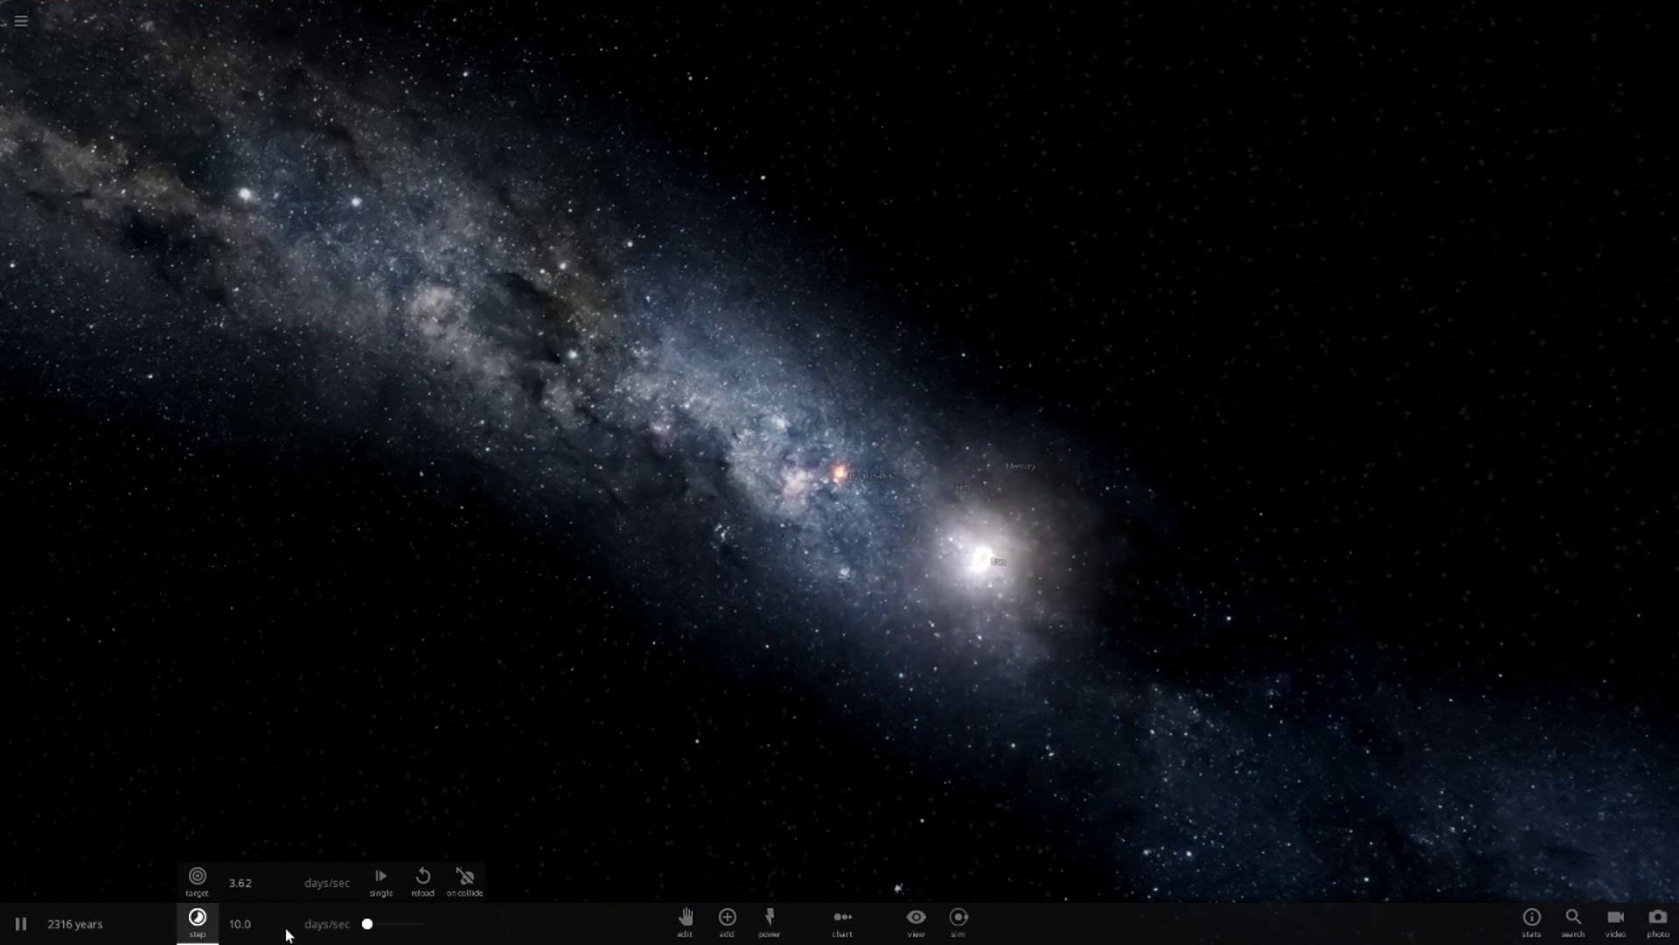
click(912, 927)
click(809, 875)
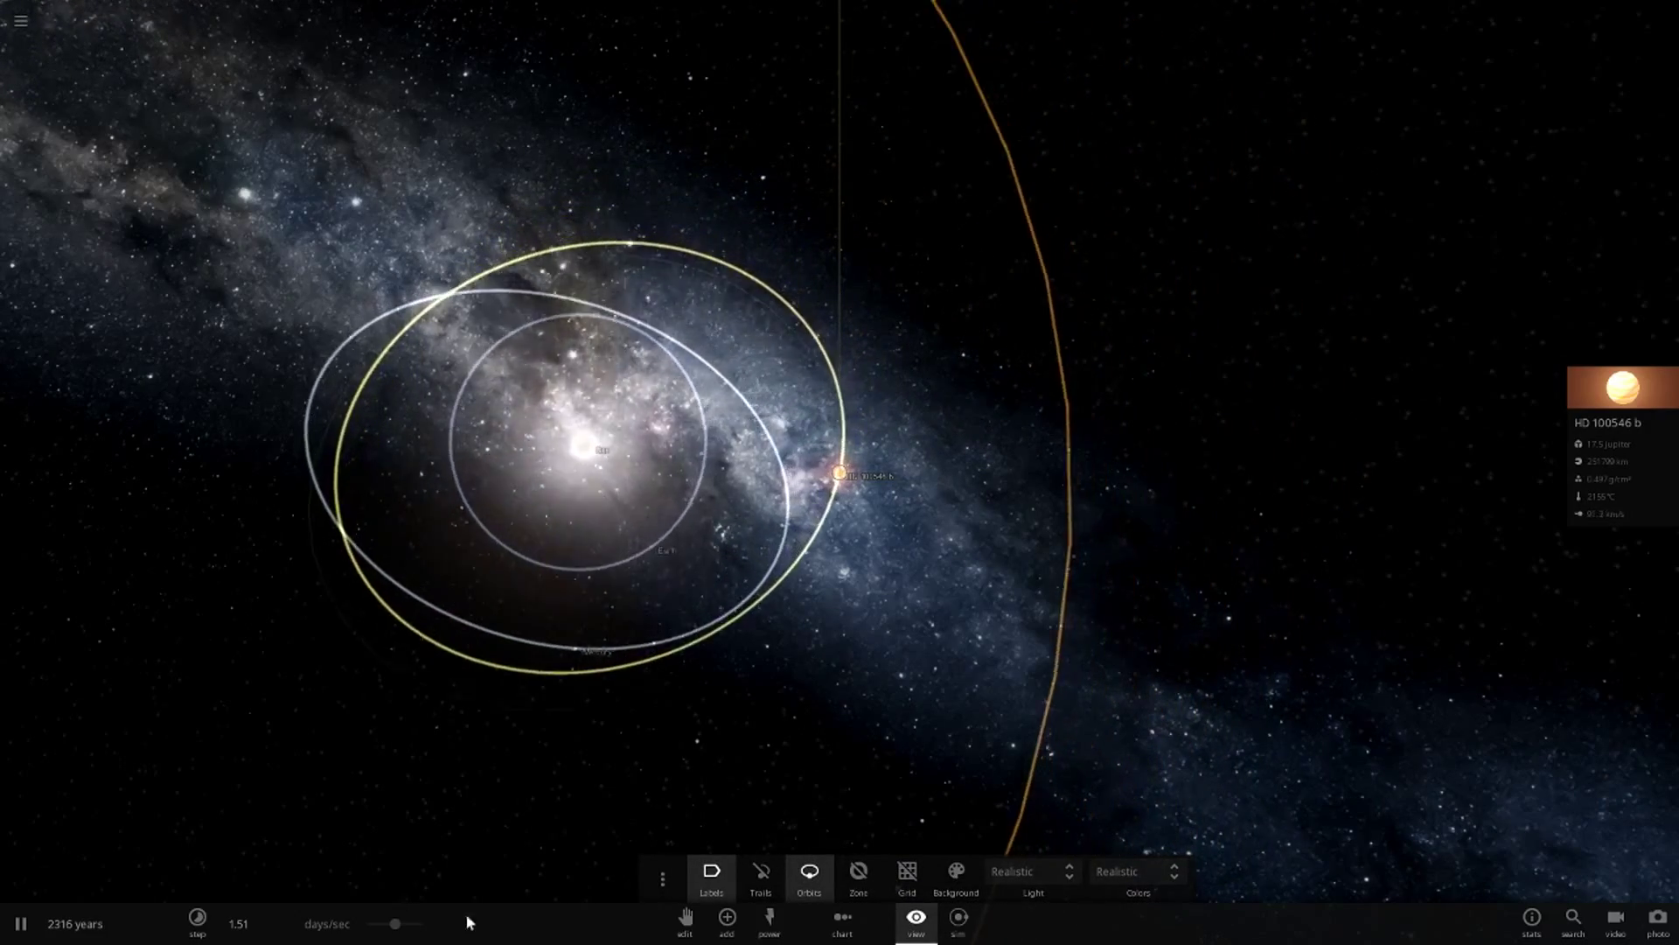
mouse_move(391, 928)
mouse_down()
mouse_move(433, 930)
mouse_move(372, 927)
mouse_up()
Step: Search the object catalogue for "HAT", try out HAT-P-32 b beside HD 100546 b for comparison and close the catalogue
scroll(862, 742, up, 10)
click(725, 927)
scroll(832, 619, down, 5)
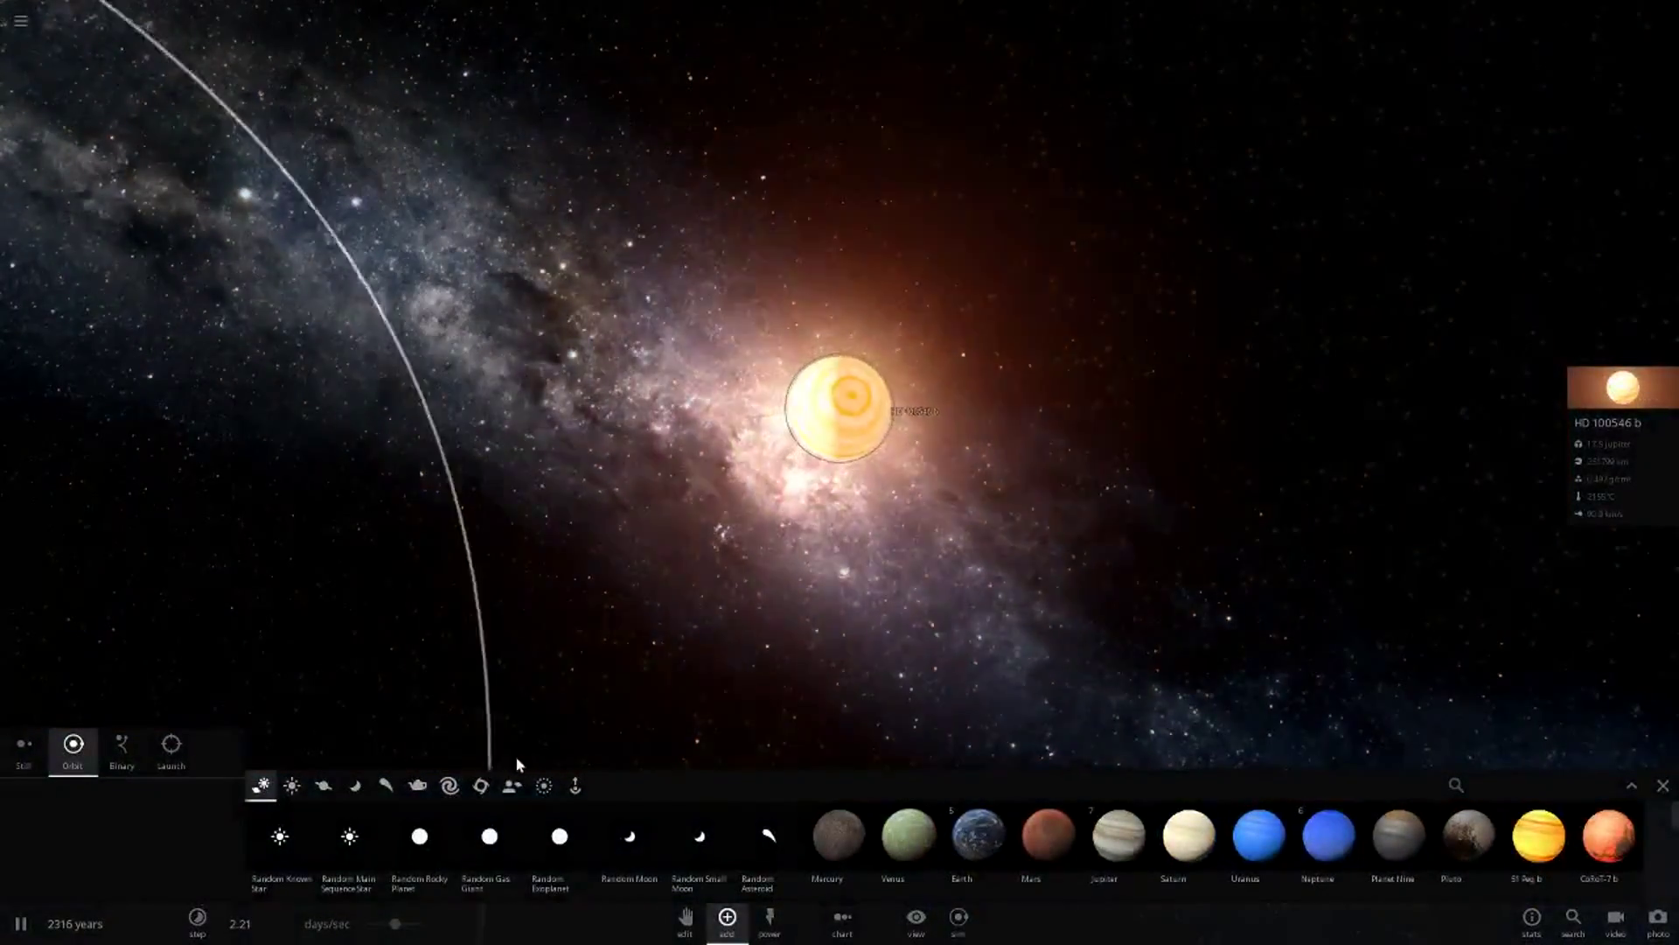
click(512, 785)
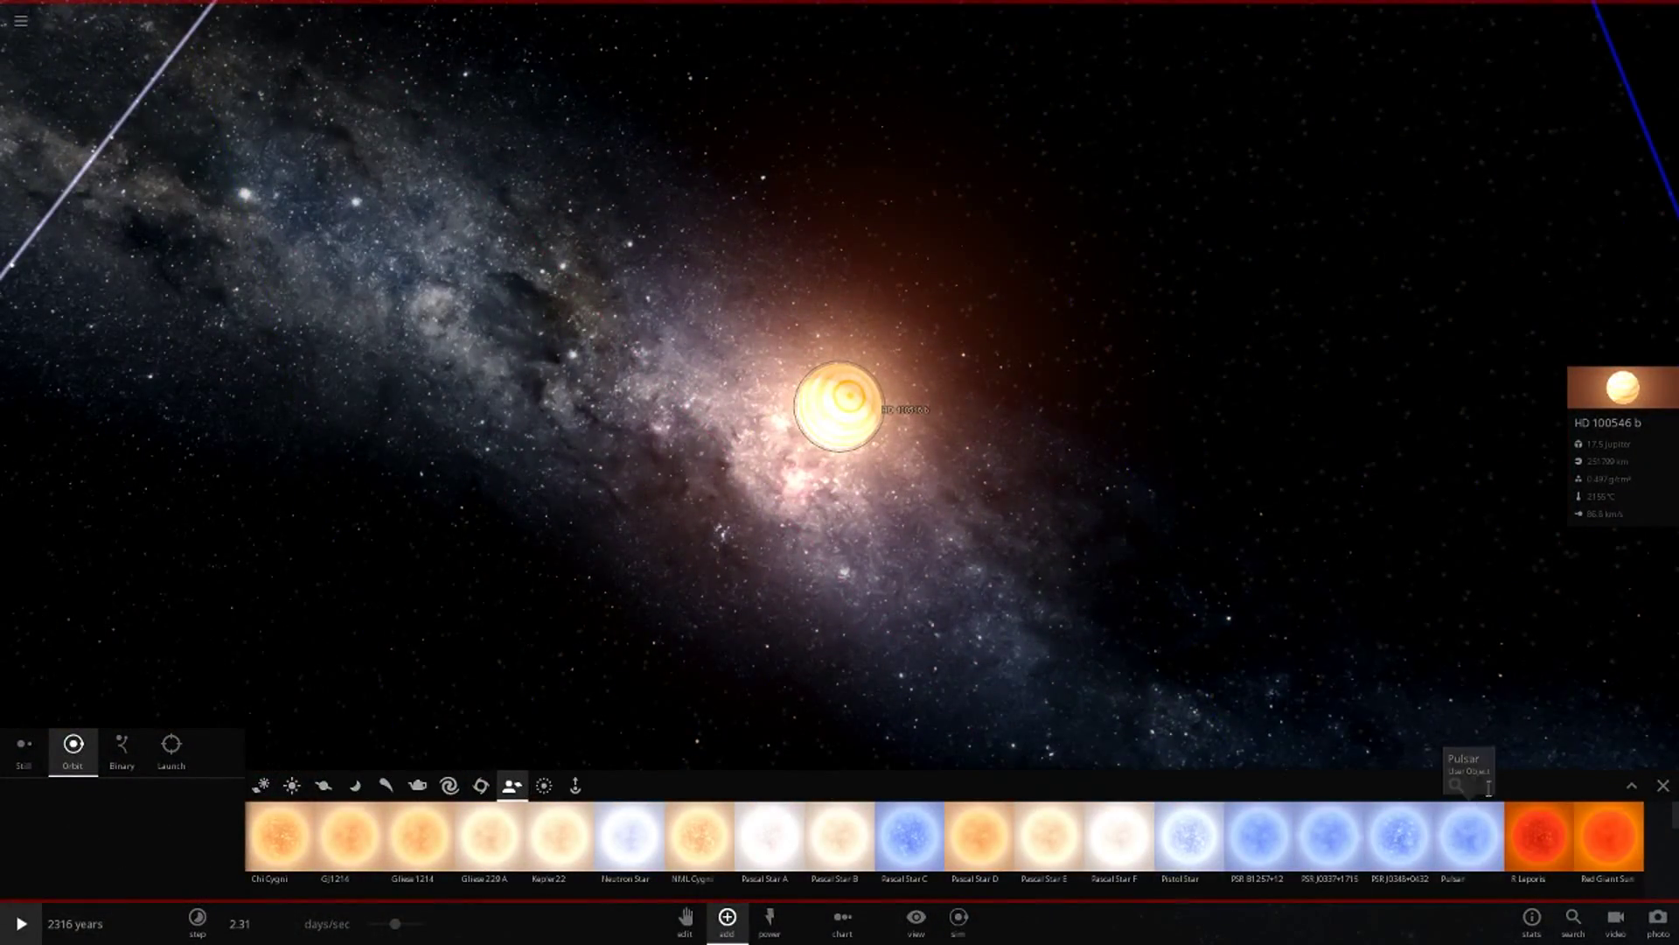
text(HAT)
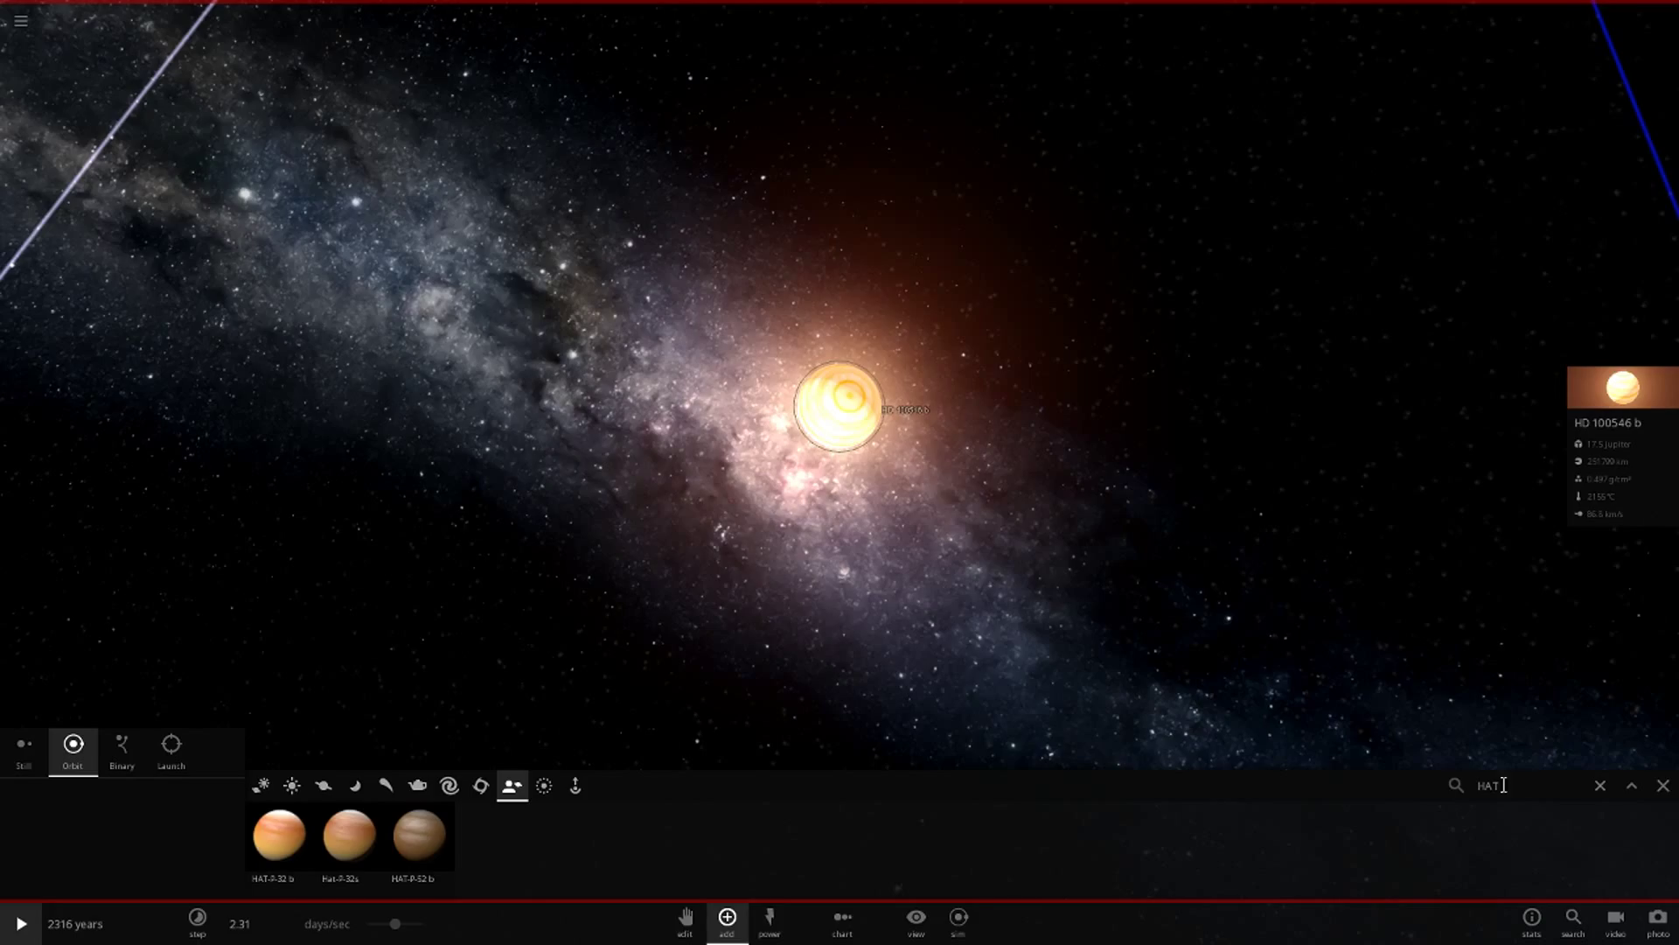
scroll(1006, 582, up, 5)
drag(1011, 582, 1235, 592)
scroll(1135, 464, up, 1)
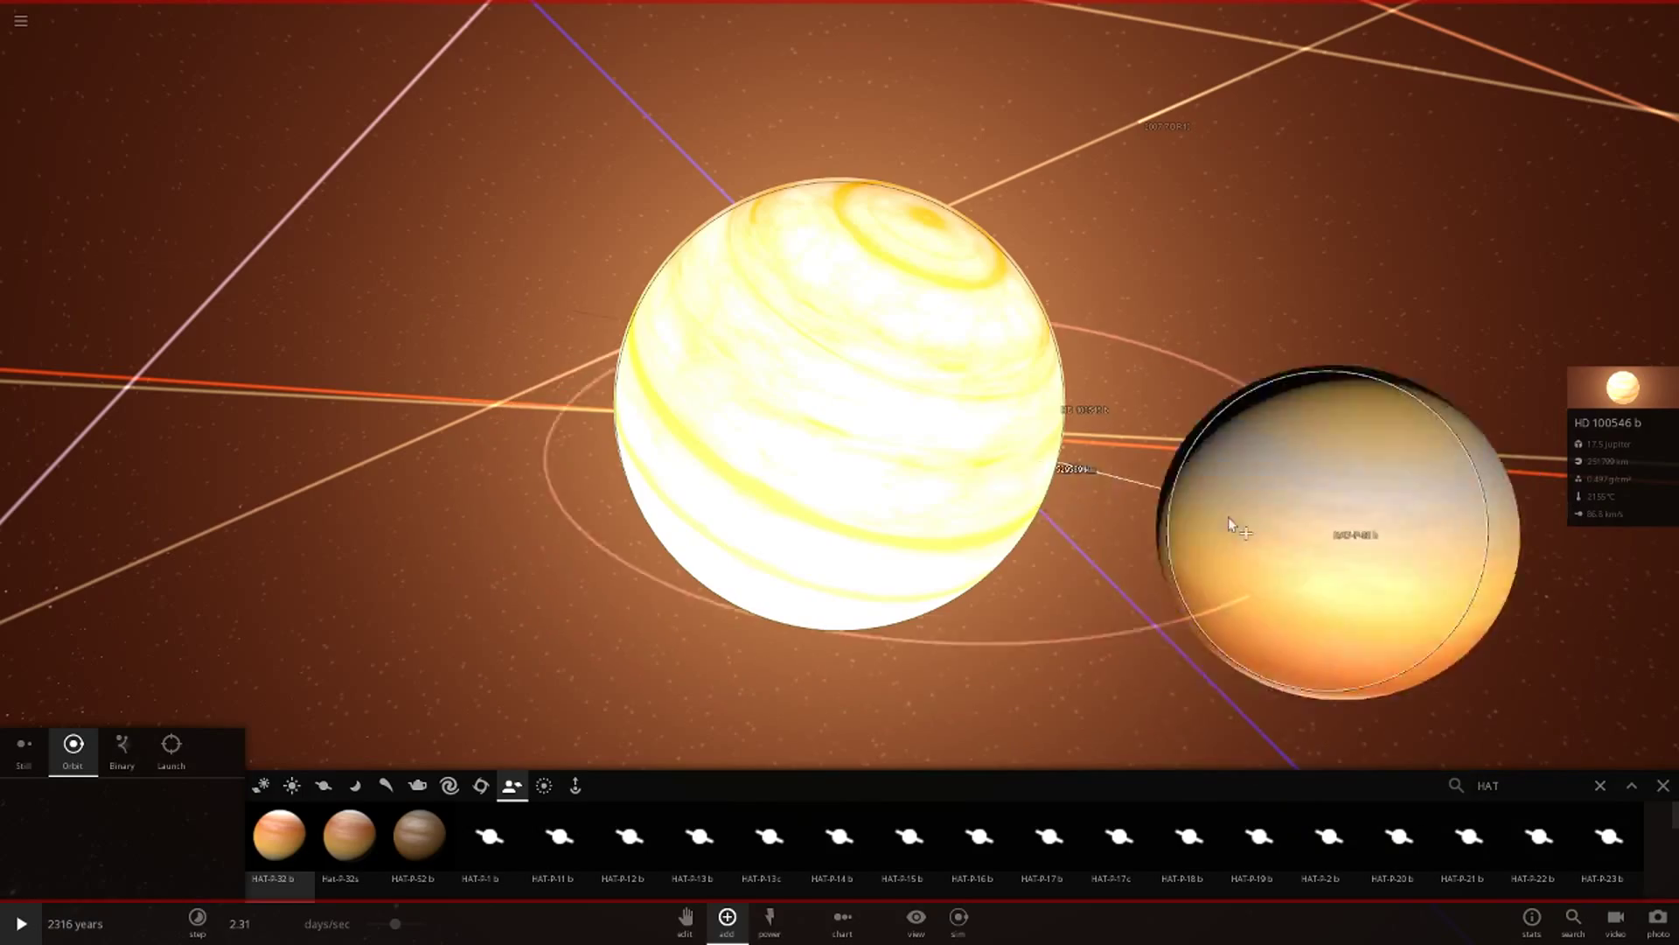
click(1671, 786)
Step: Resume the simulation and review HD 100546 b's motion properties, including its tidal effects and orbital elements
scroll(797, 712, down, 15)
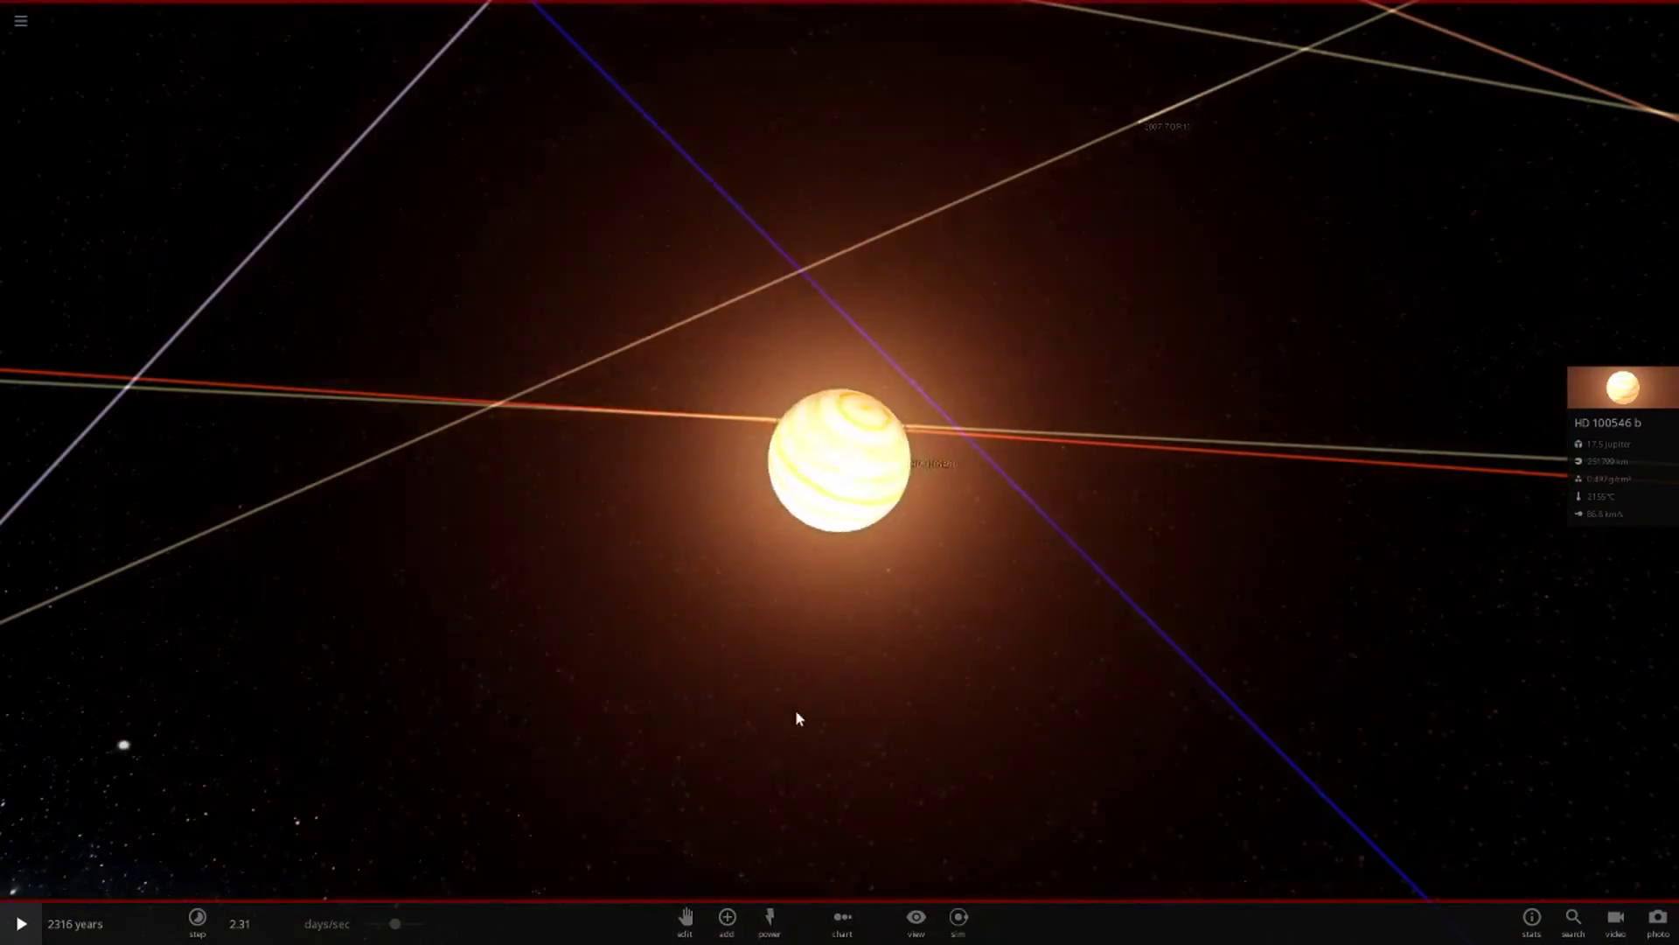
key(space)
drag(872, 637, 580, 850)
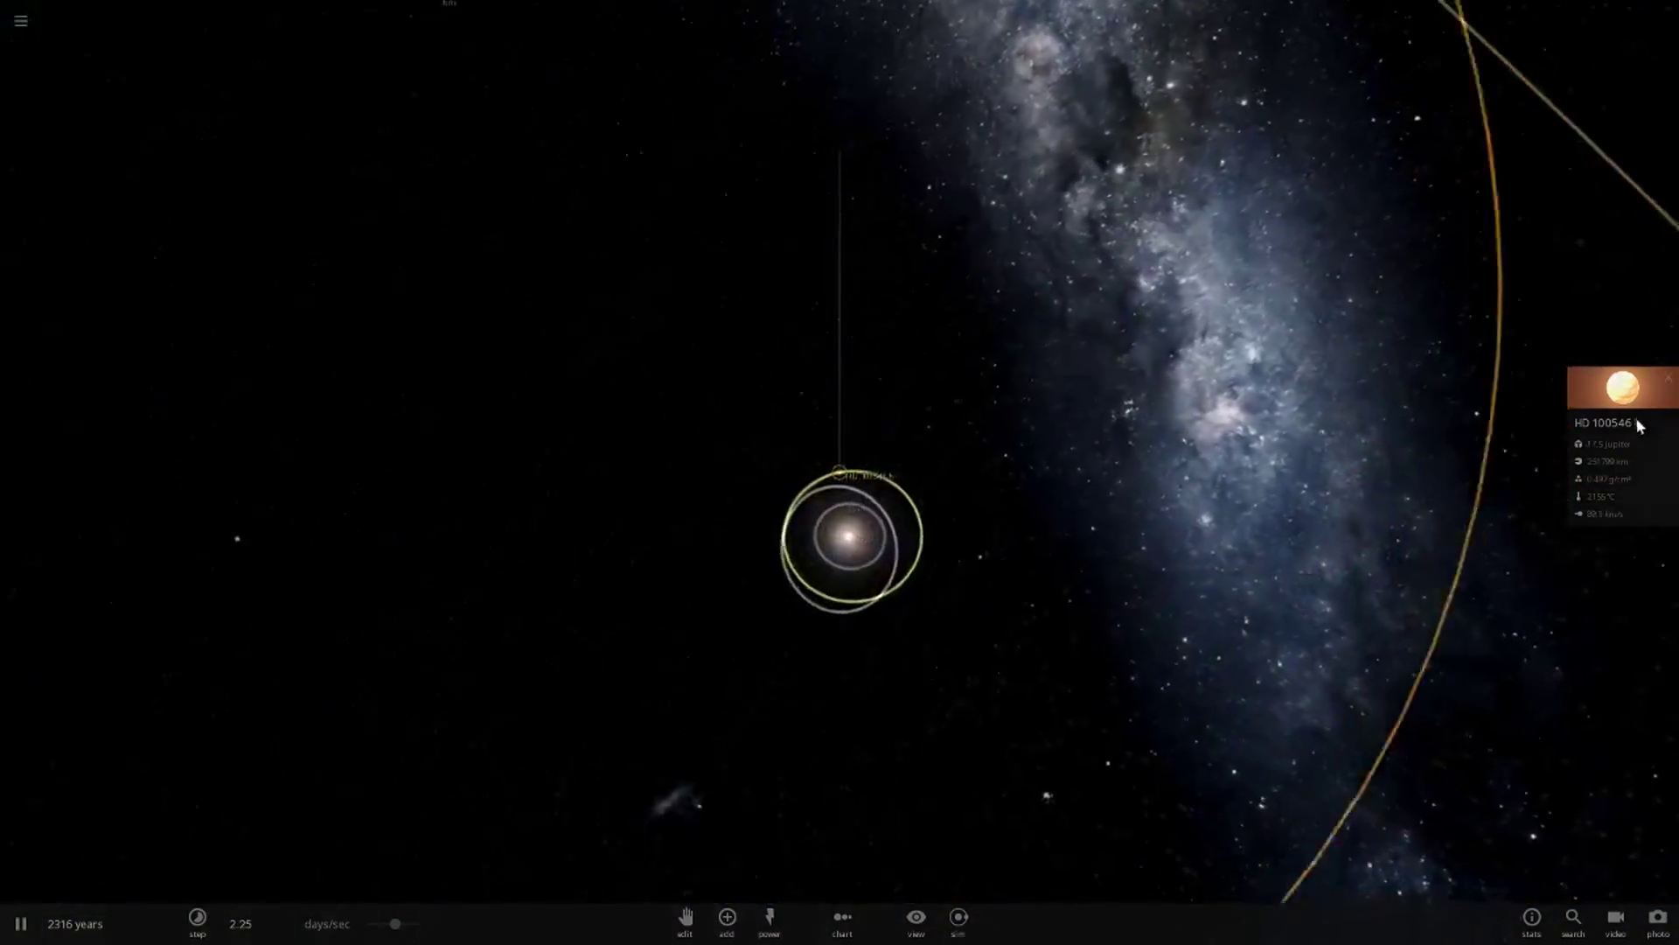
click(1632, 424)
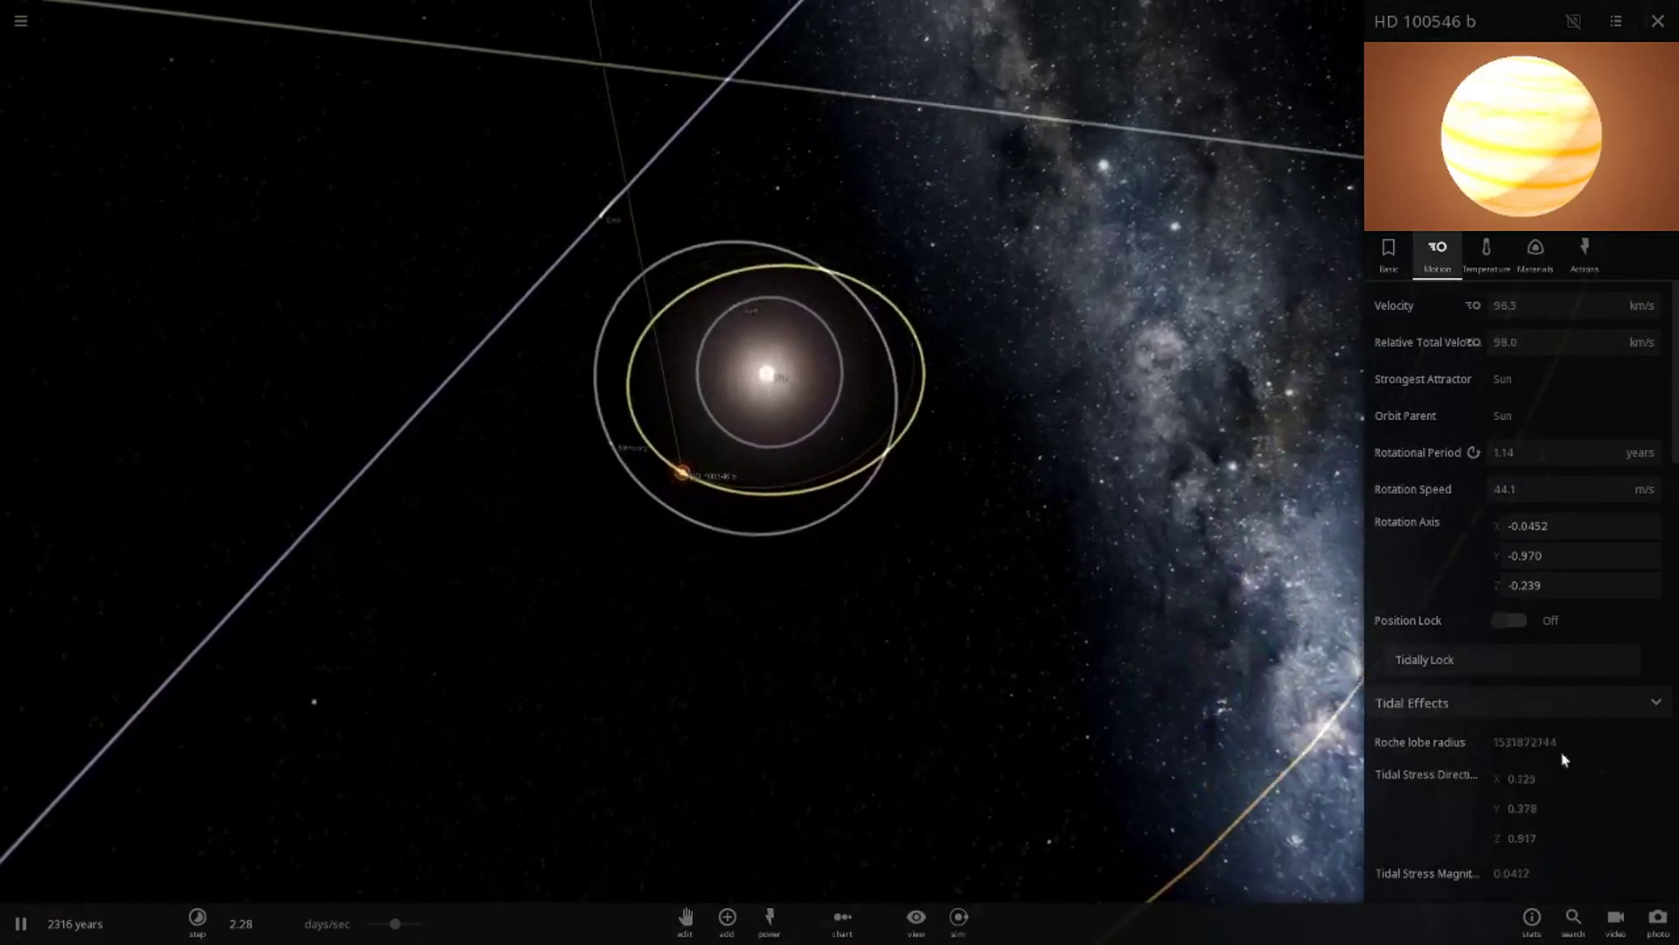
scroll(1566, 753, down, 5)
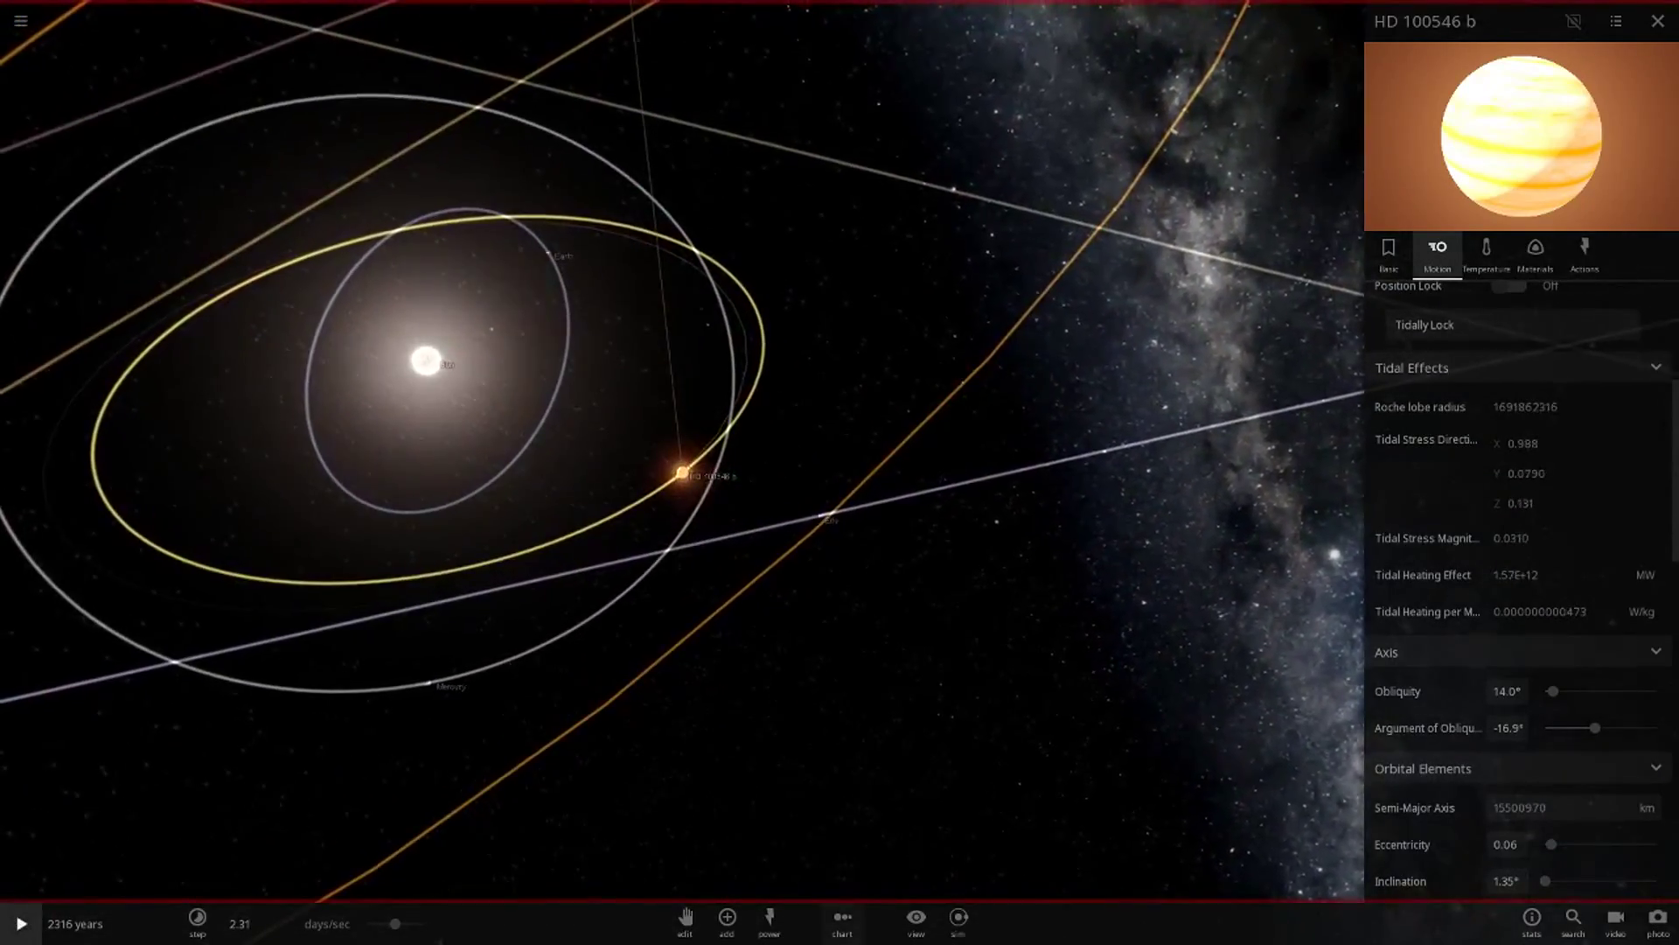
Step: Line up the bodies in a 1D Radius chart, compare HD 100546 b with Saturn and the smaller planets, and close the chart
click(842, 916)
click(87, 842)
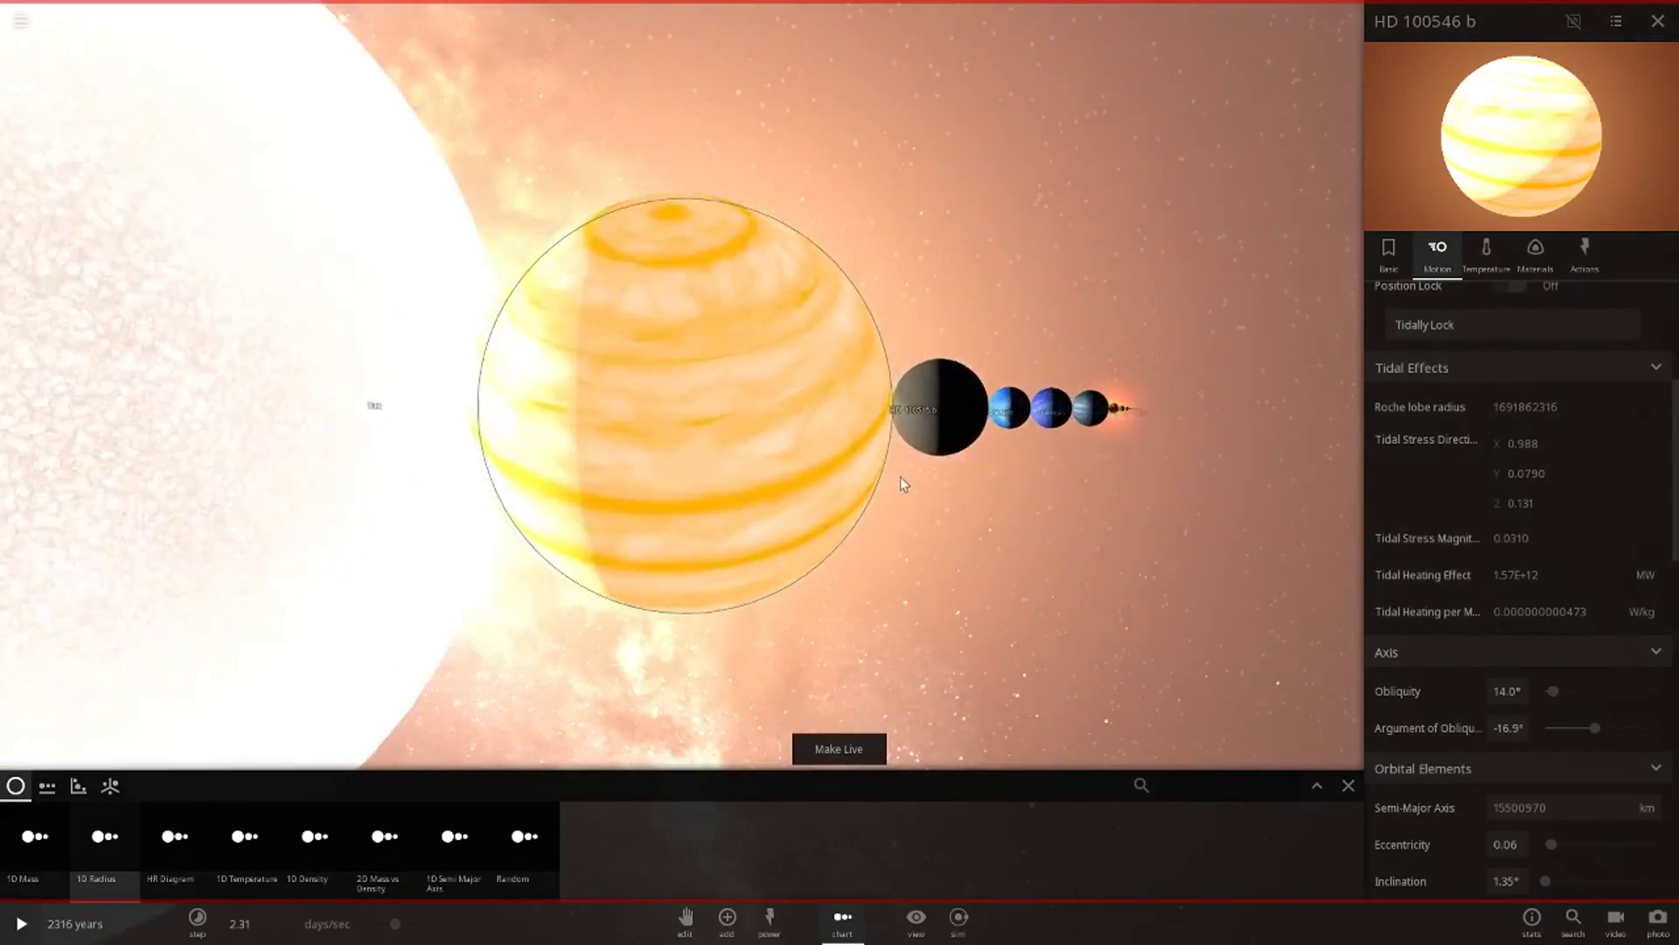
click(1054, 403)
scroll(645, 469, up, 4)
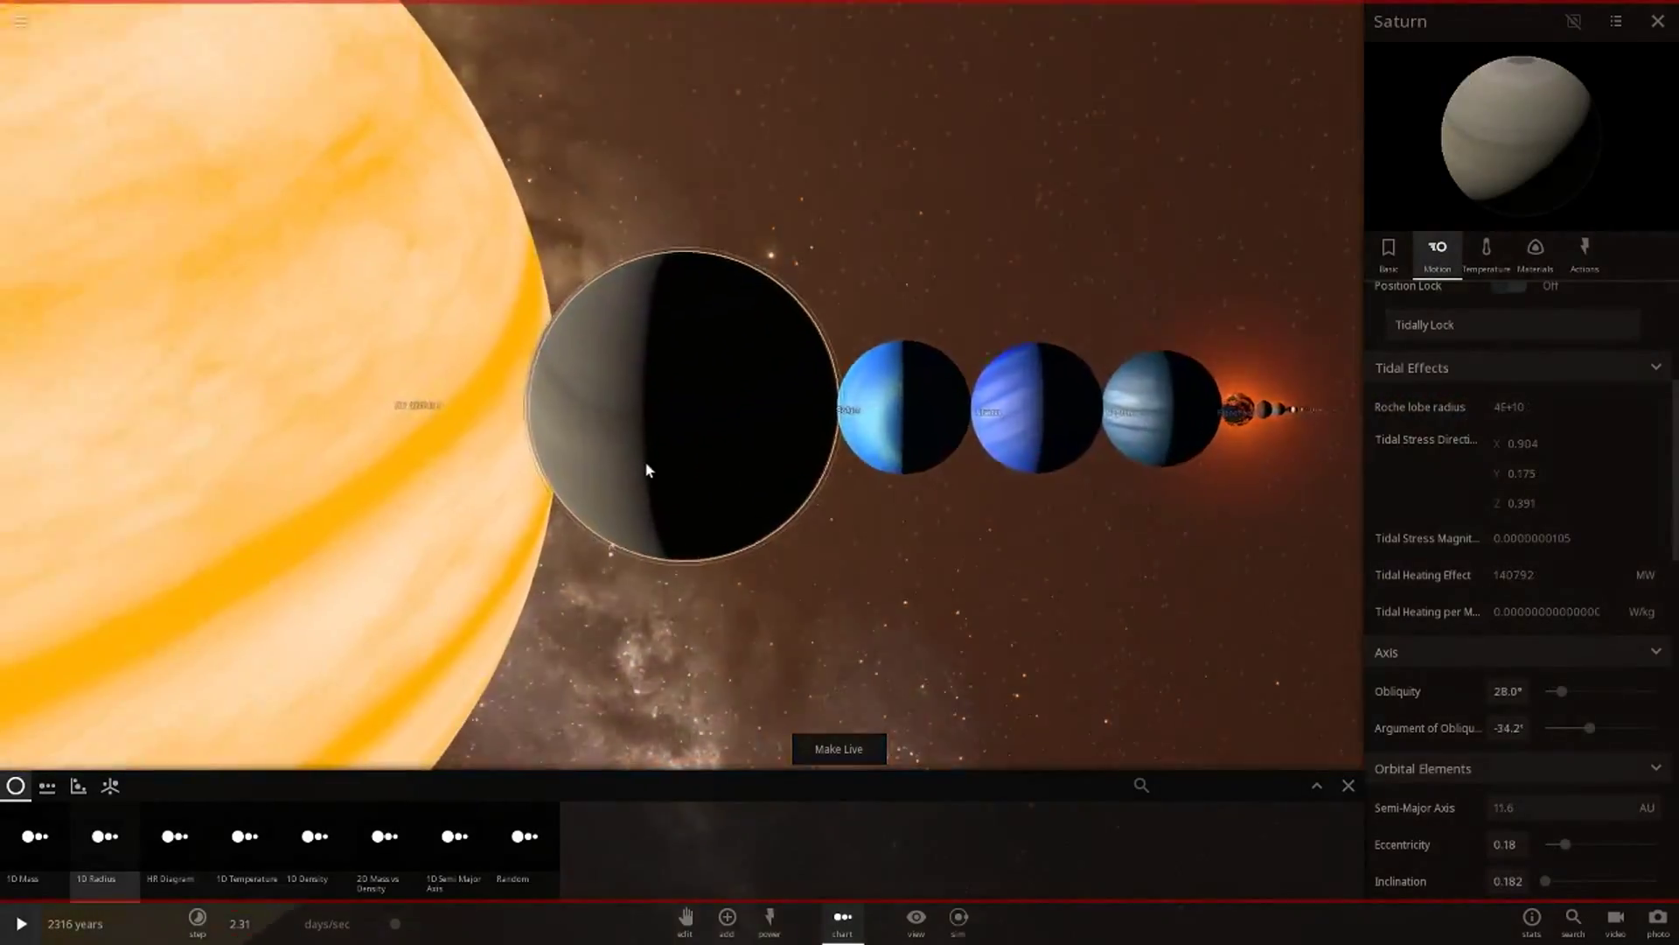
scroll(644, 469, down, 3)
drag(644, 469, 700, 518)
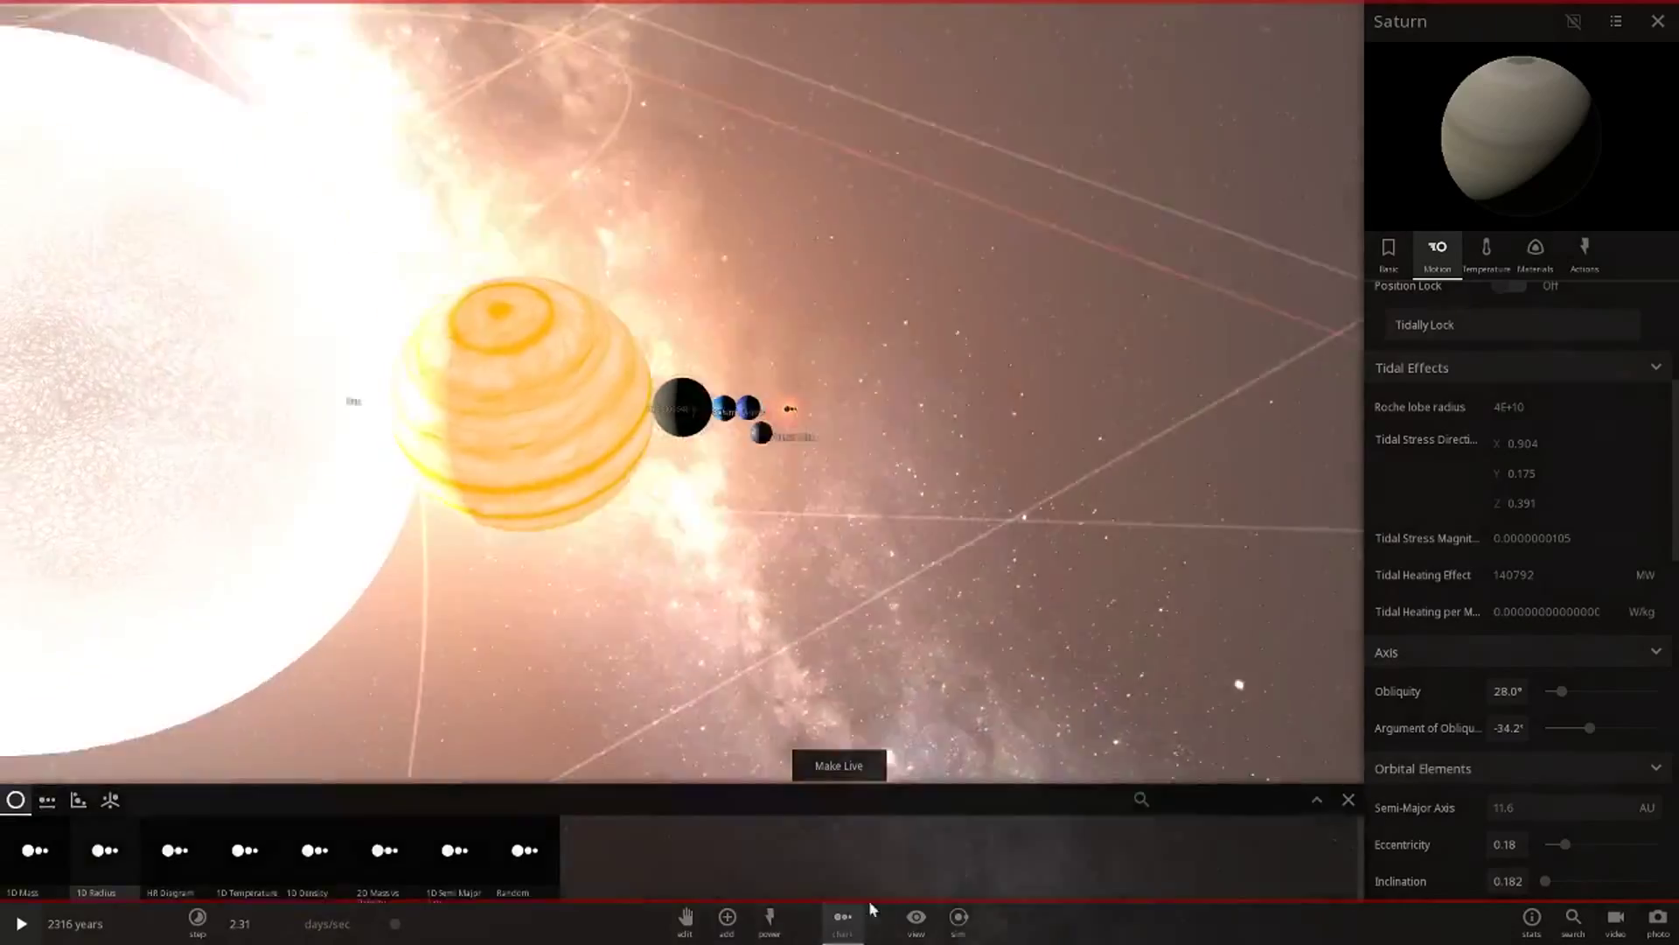
click(843, 918)
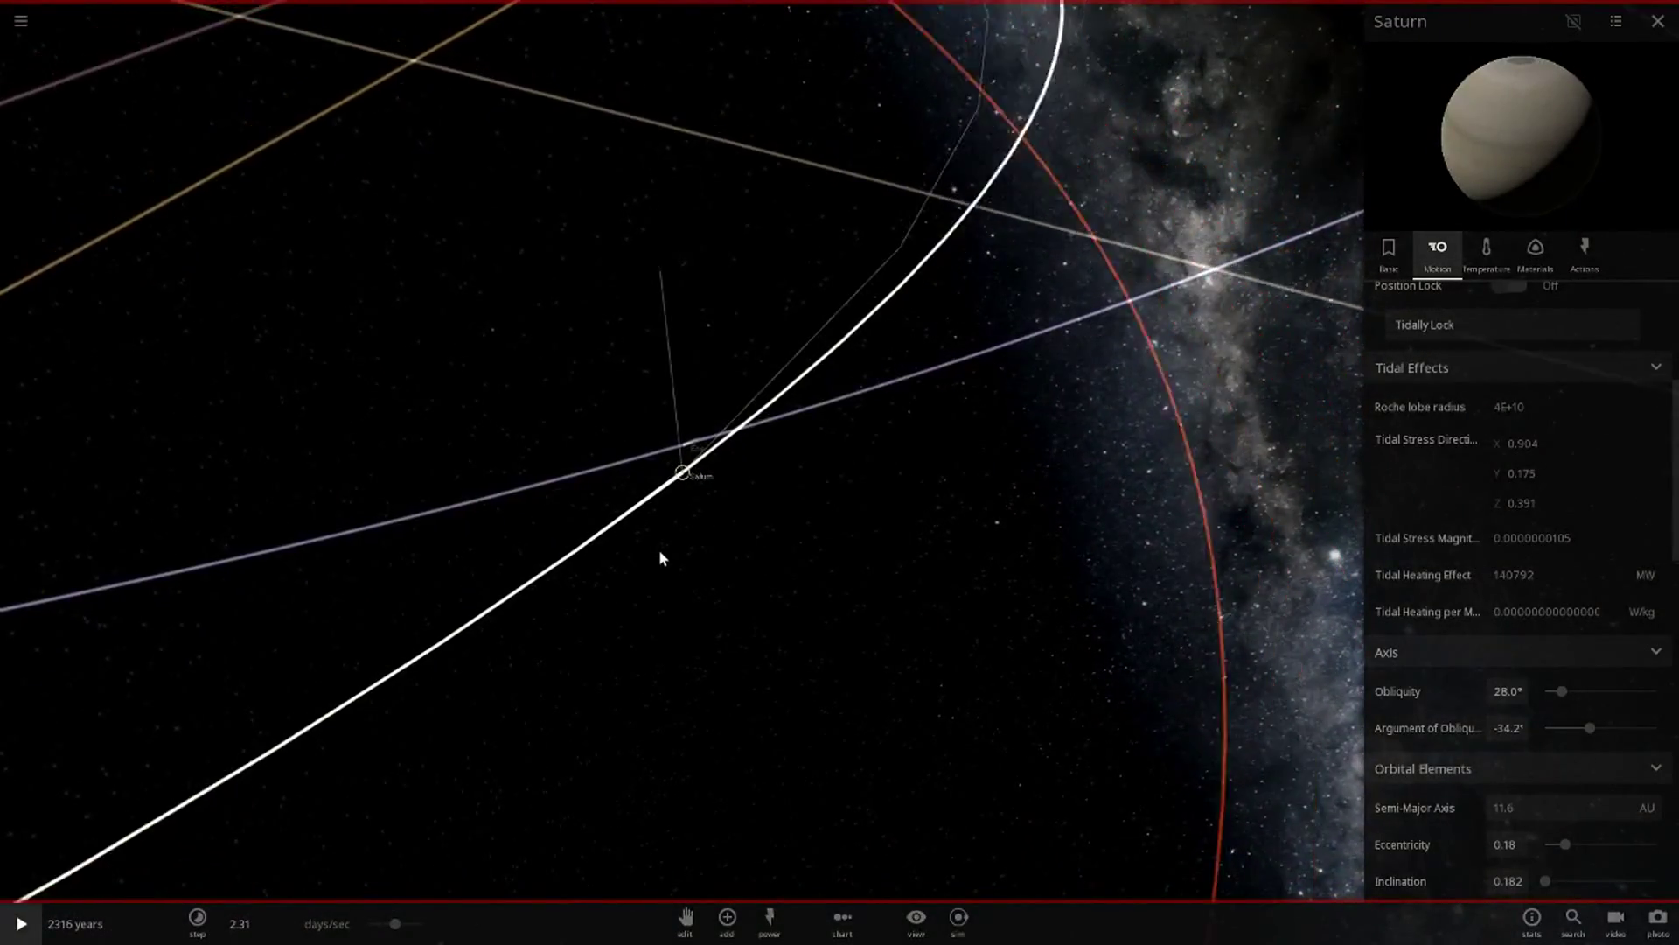
Step: Examine the orbits of Saturn, Ceres and Mars across the whole system, finishing with the view centered on Mars
scroll(663, 552, down, 8)
drag(676, 505, 832, 569)
scroll(720, 656, up, 3)
scroll(720, 656, down, 4)
scroll(832, 569, up, 7)
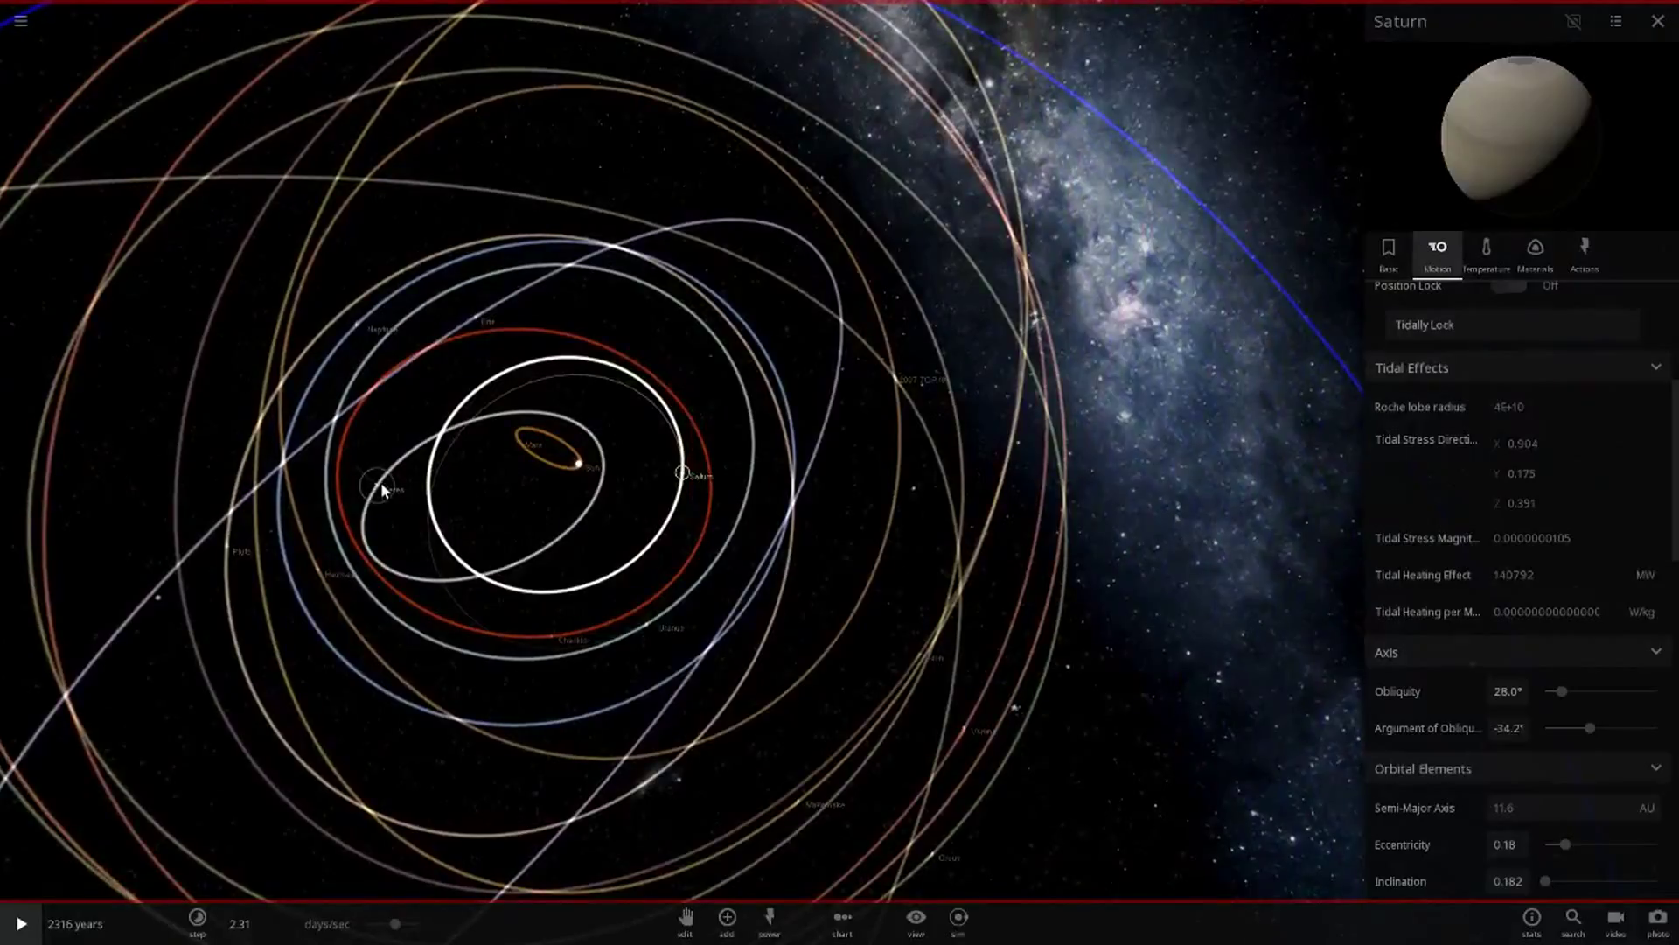
click(379, 486)
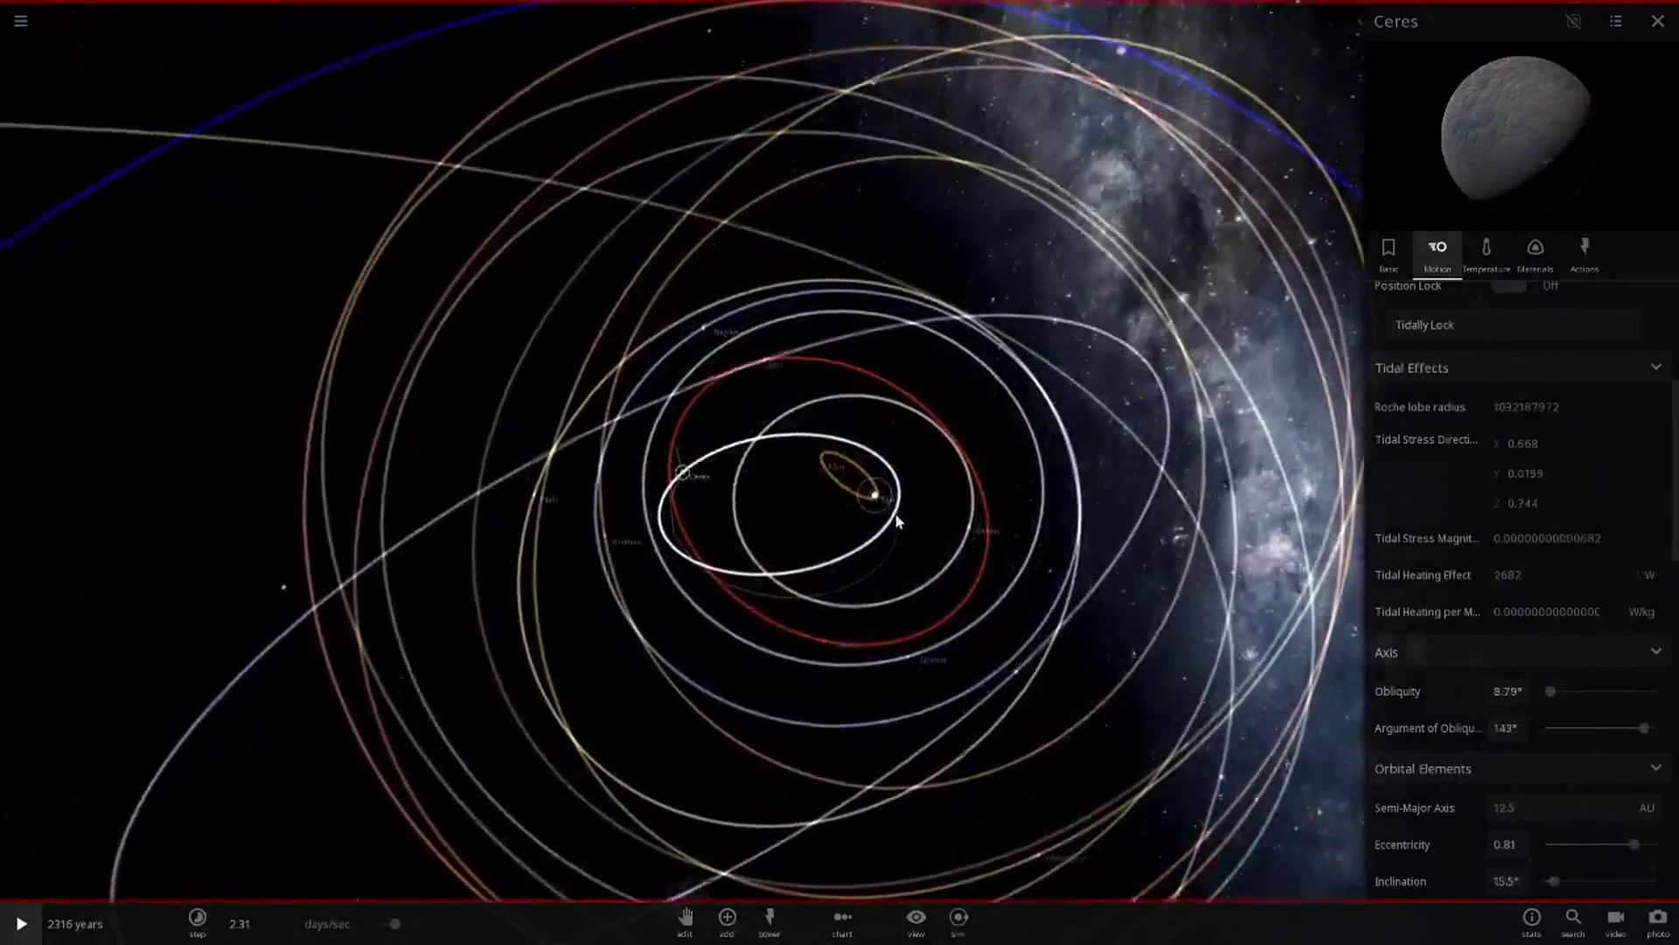
click(881, 504)
double_click(973, 467)
scroll(952, 621, up, 5)
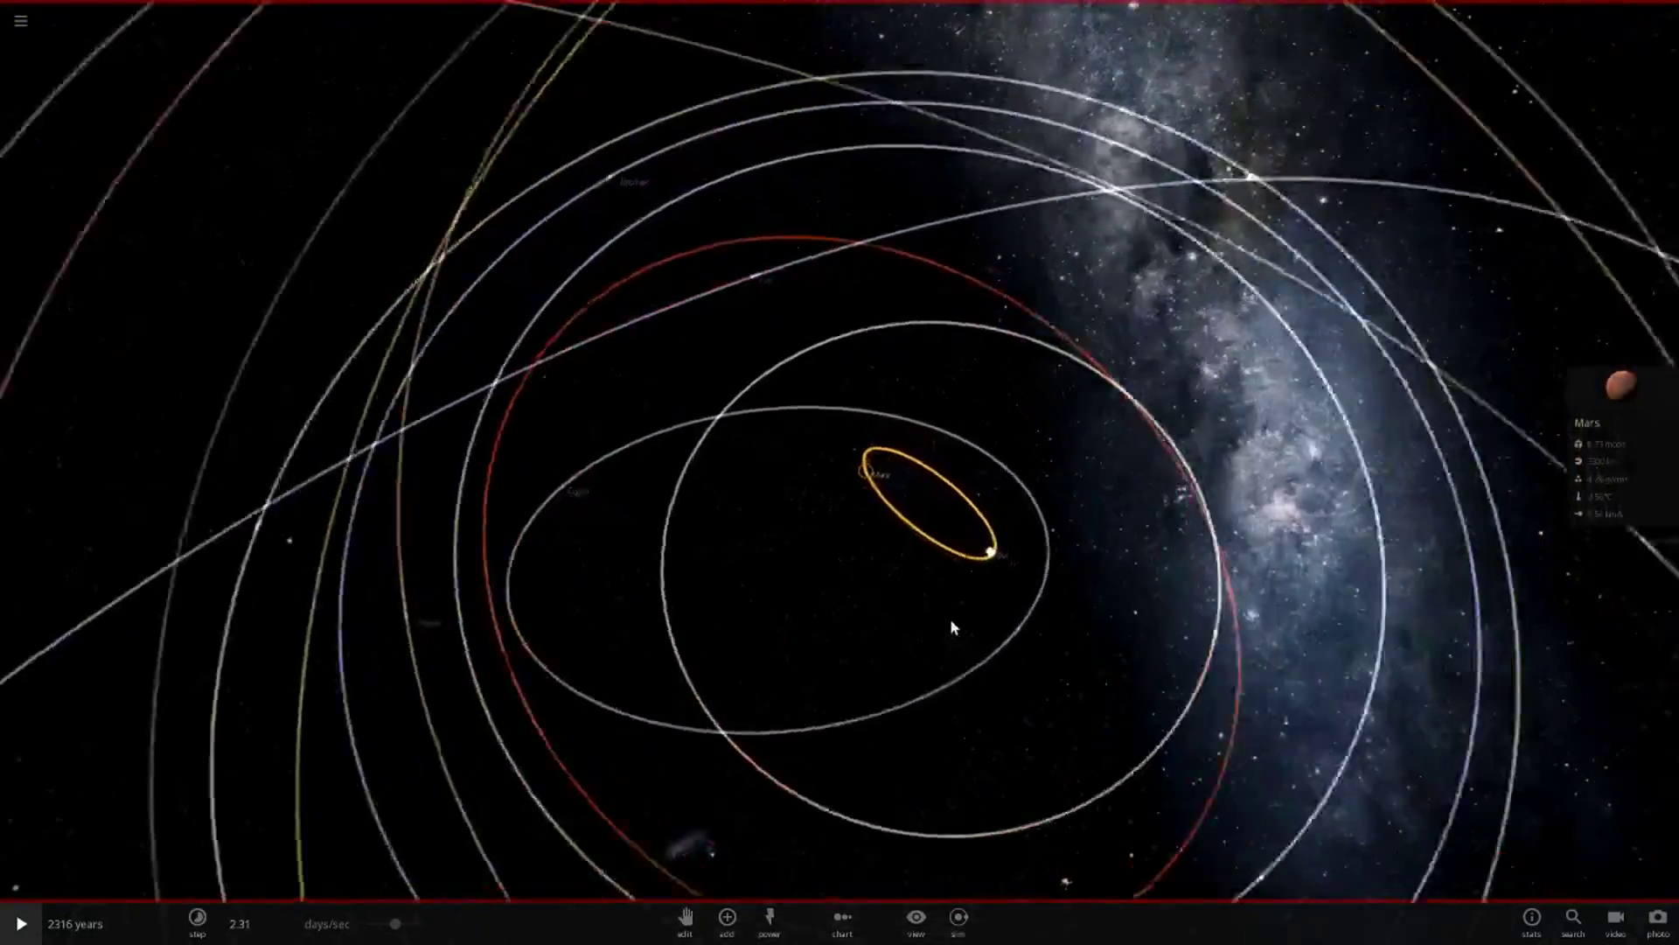
Step: Center the view on the Sun and watch HD 100546 b and the inner planets orbit at about 9 days per second
scroll(952, 621, up, 2)
scroll(966, 602, down, 2)
double_click(977, 564)
scroll(924, 616, up, 5)
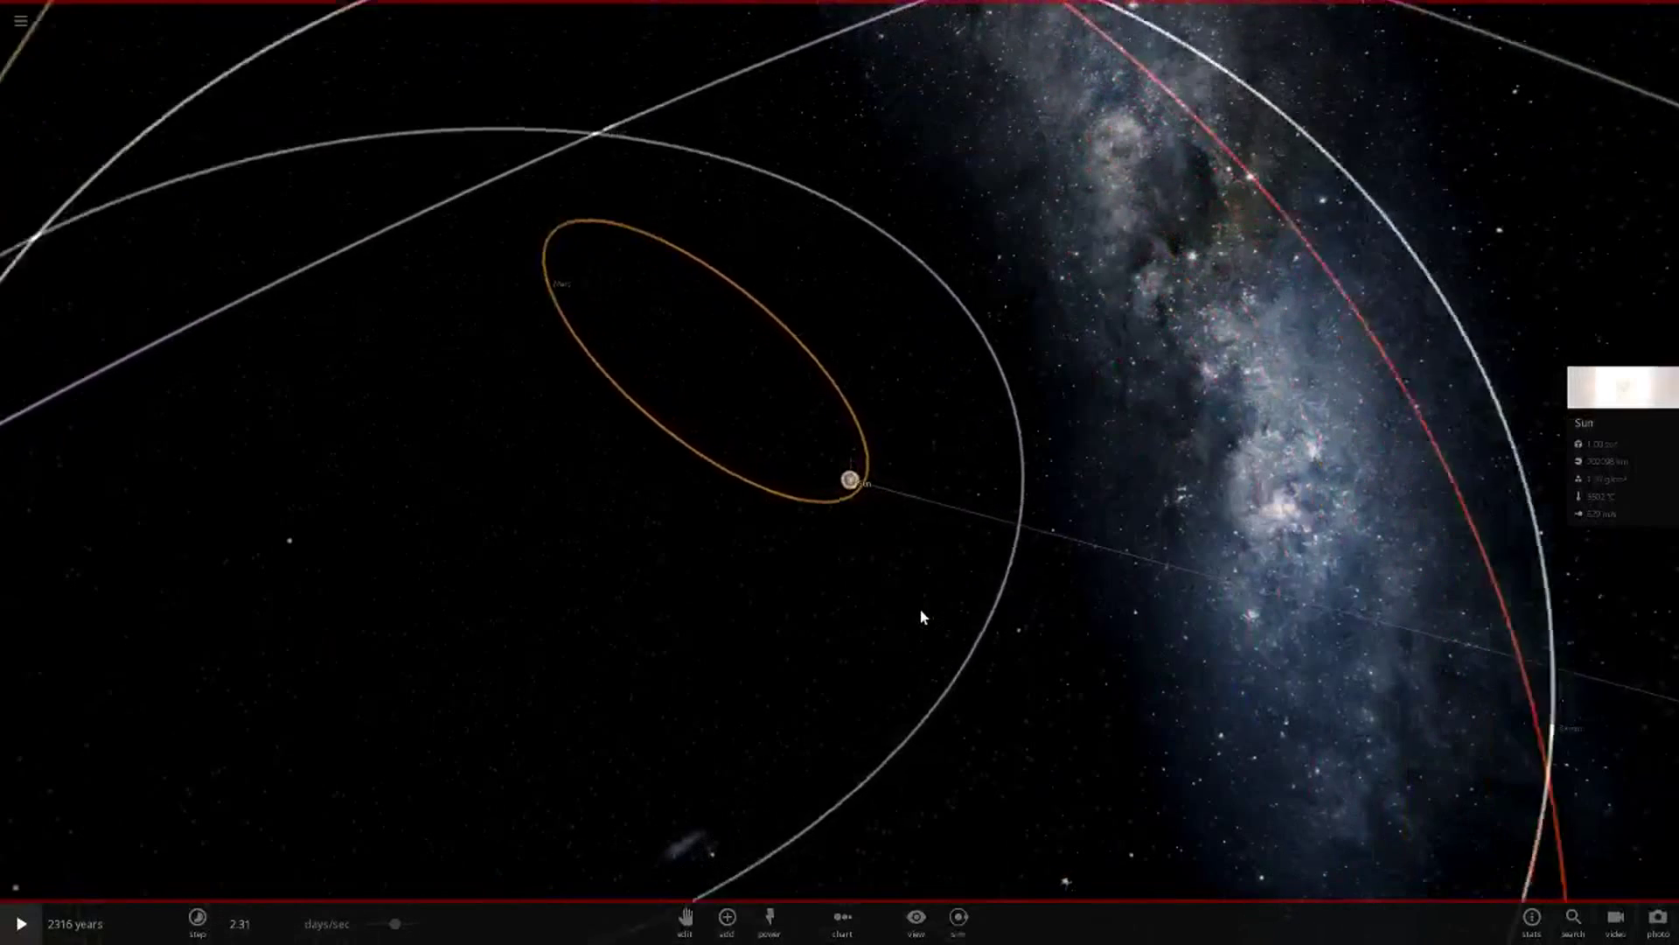
scroll(918, 560, up, 3)
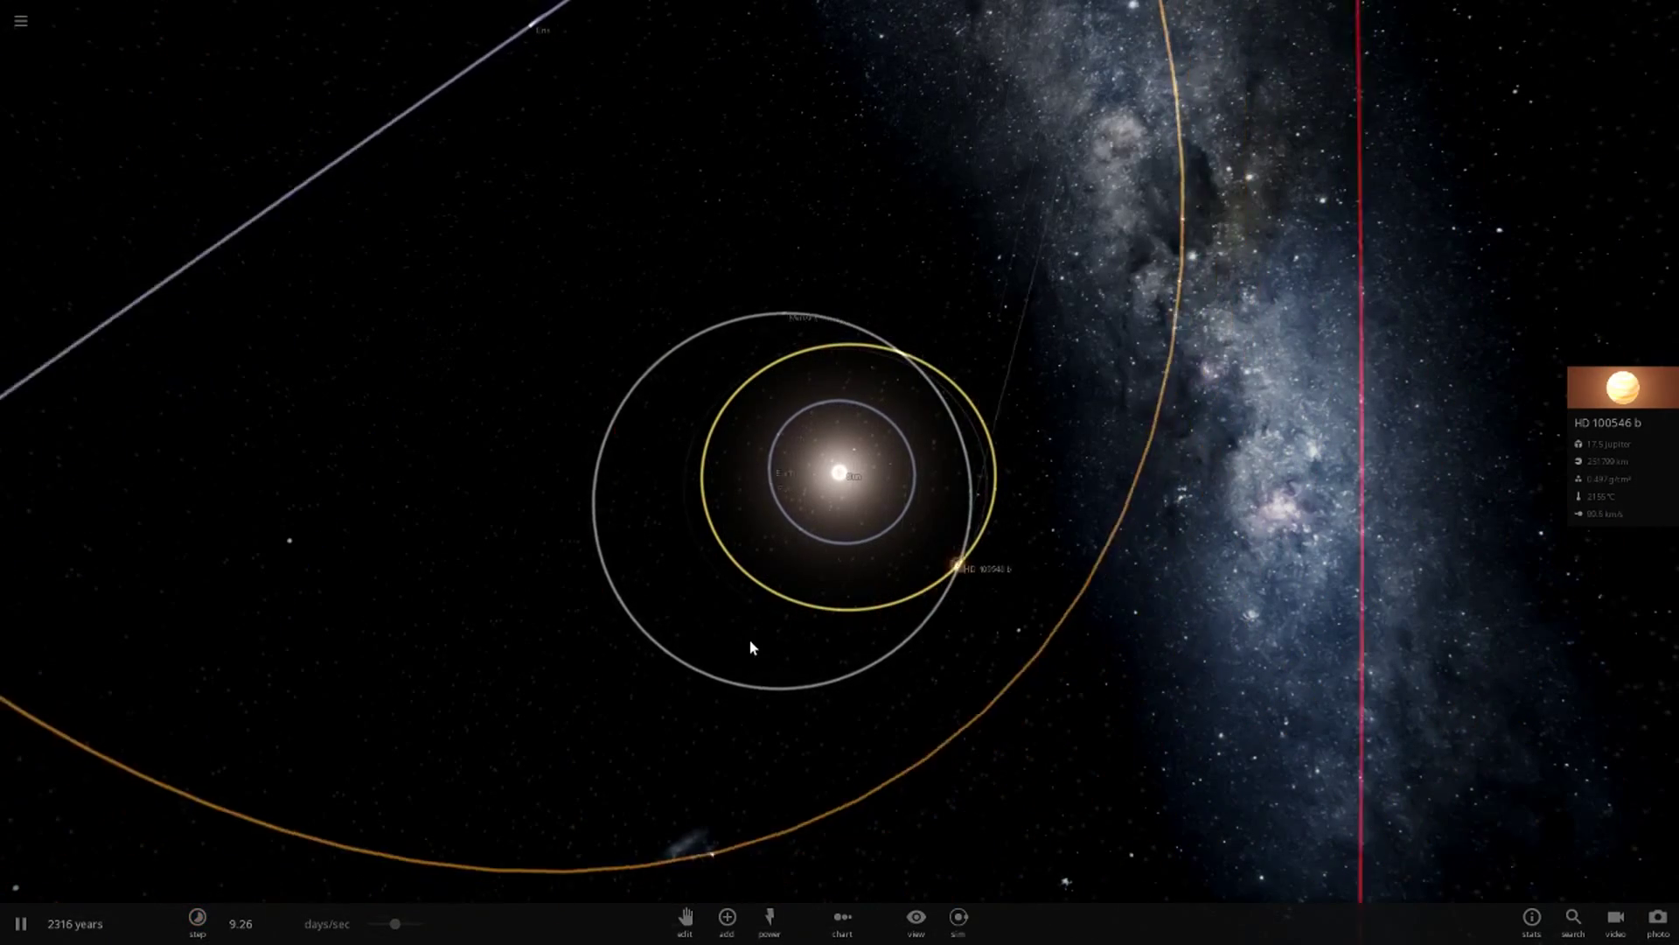
drag(845, 689, 846, 691)
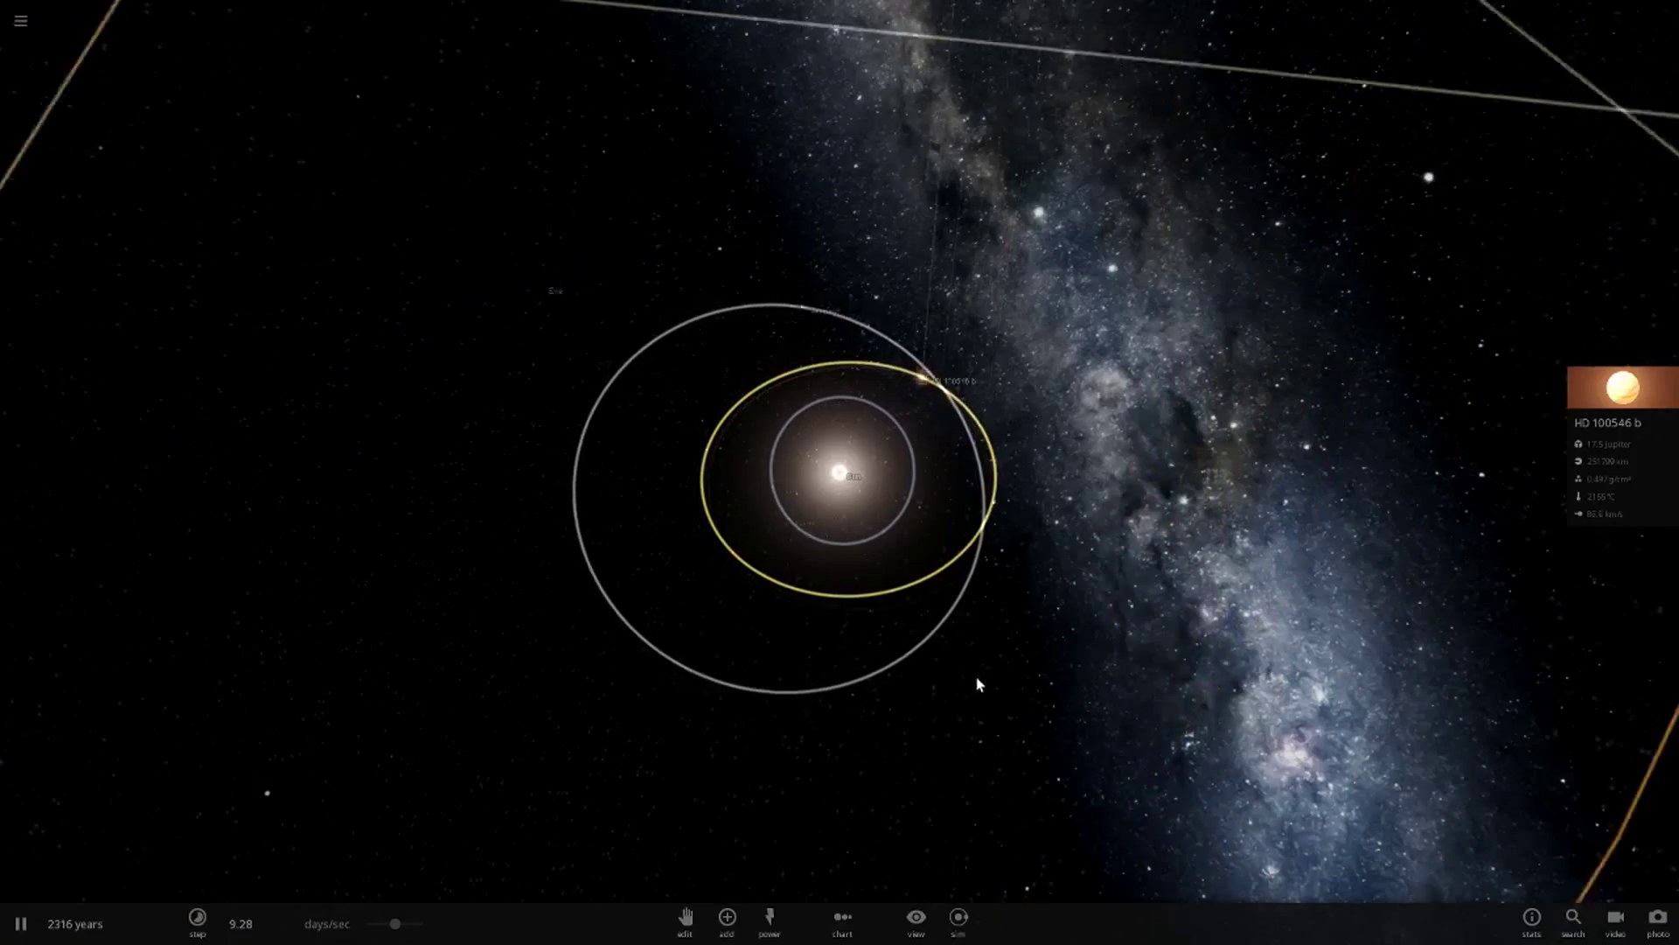
drag(1072, 792, 945, 875)
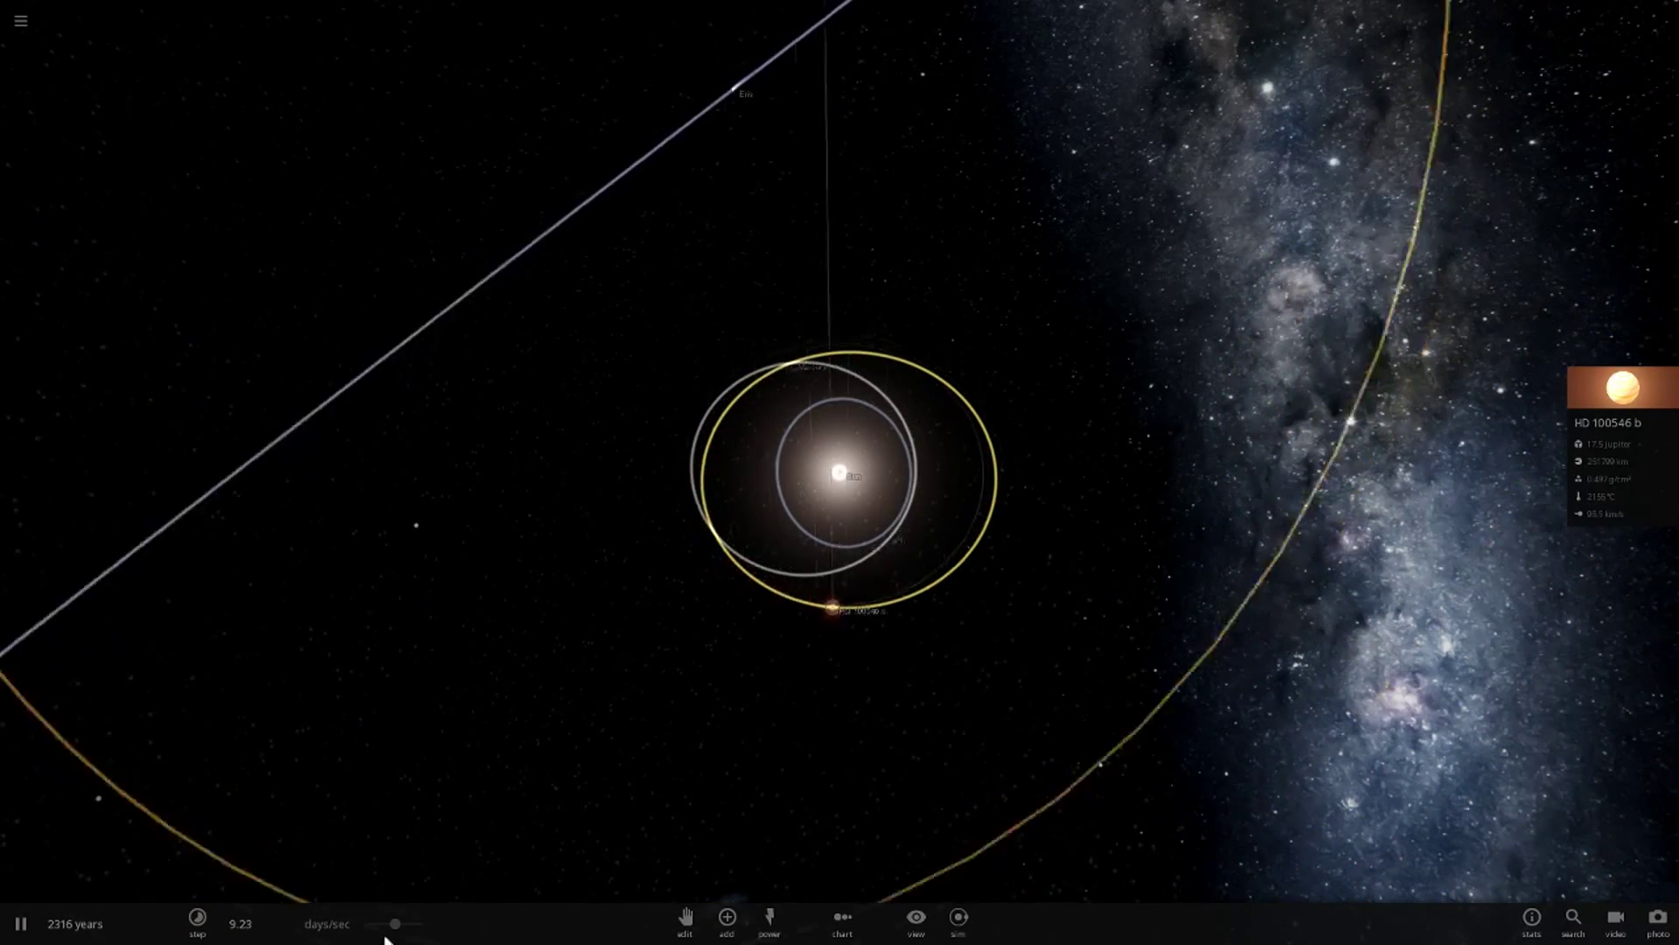
Step: Reduce HD 100546 b's semi-major axis in its motion properties to about 8.6 million km with the simulation running
click(1618, 389)
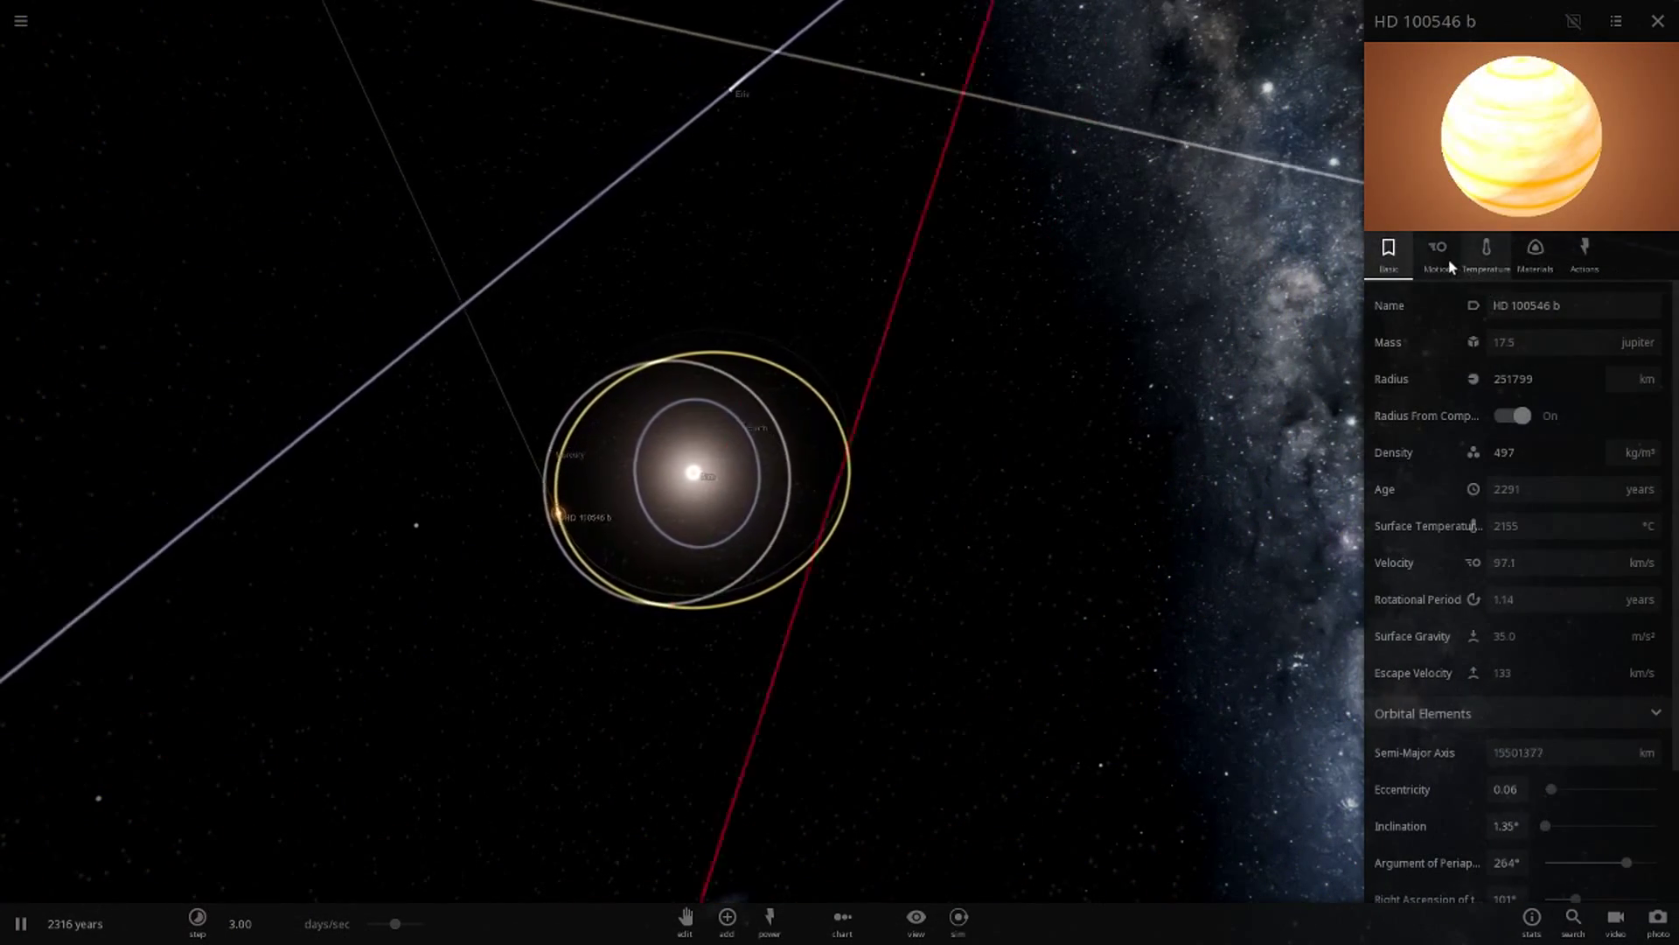
click(1437, 254)
scroll(1522, 660, down, 5)
scroll(1532, 672, down, 2)
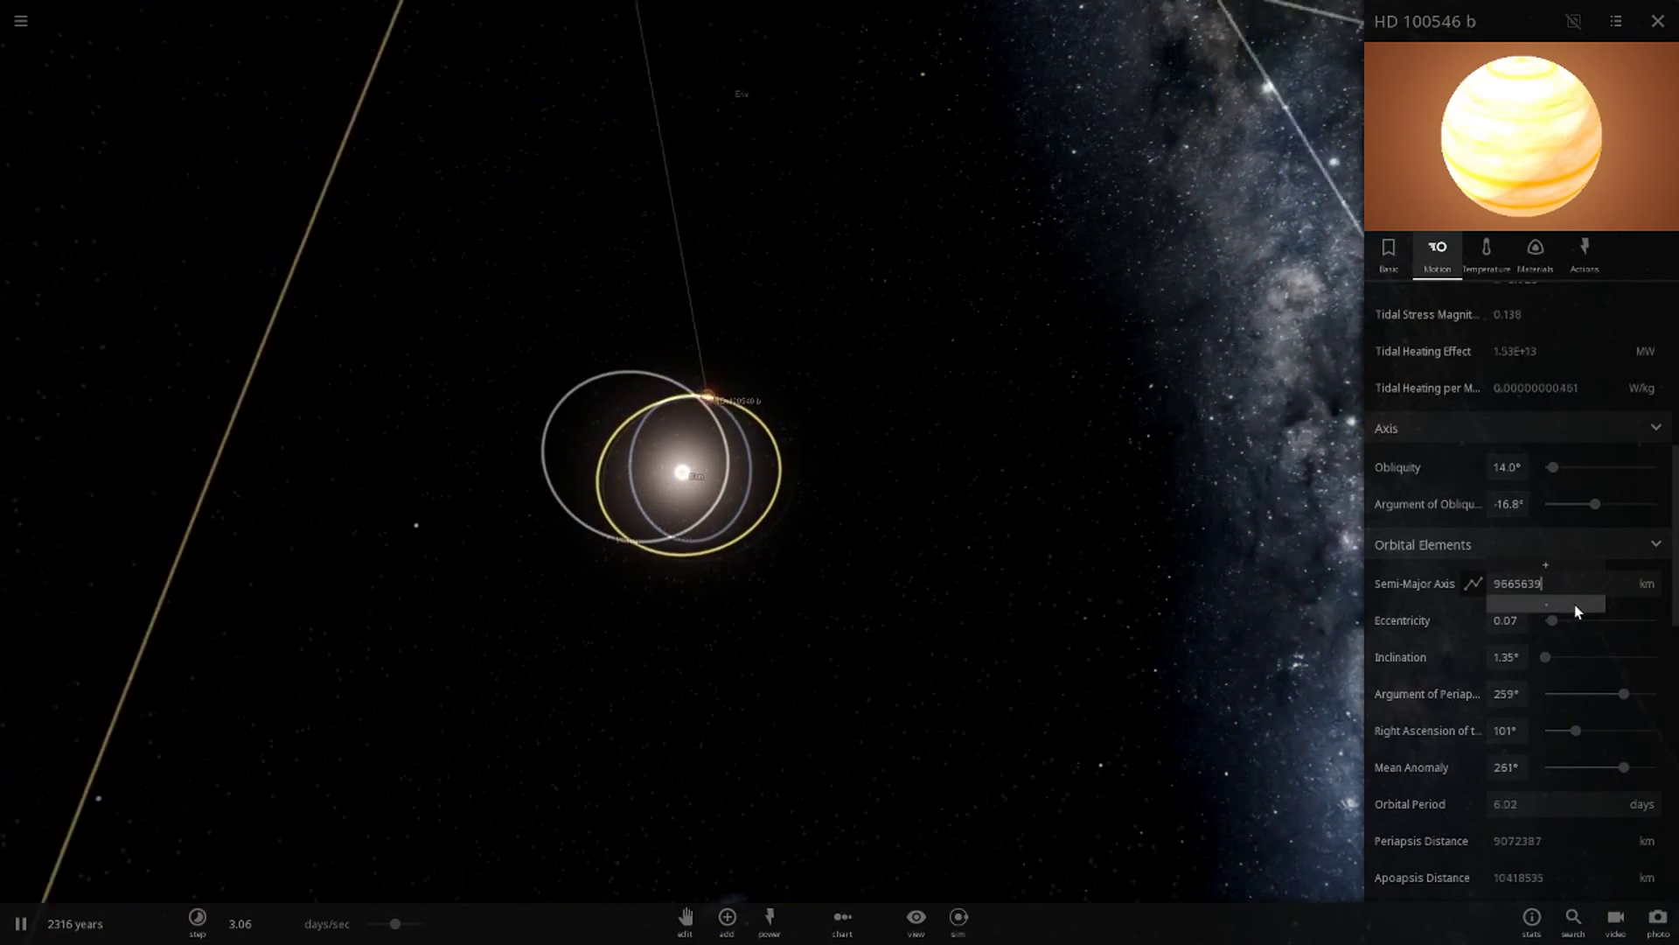
drag(713, 698, 979, 872)
scroll(979, 872, up, 3)
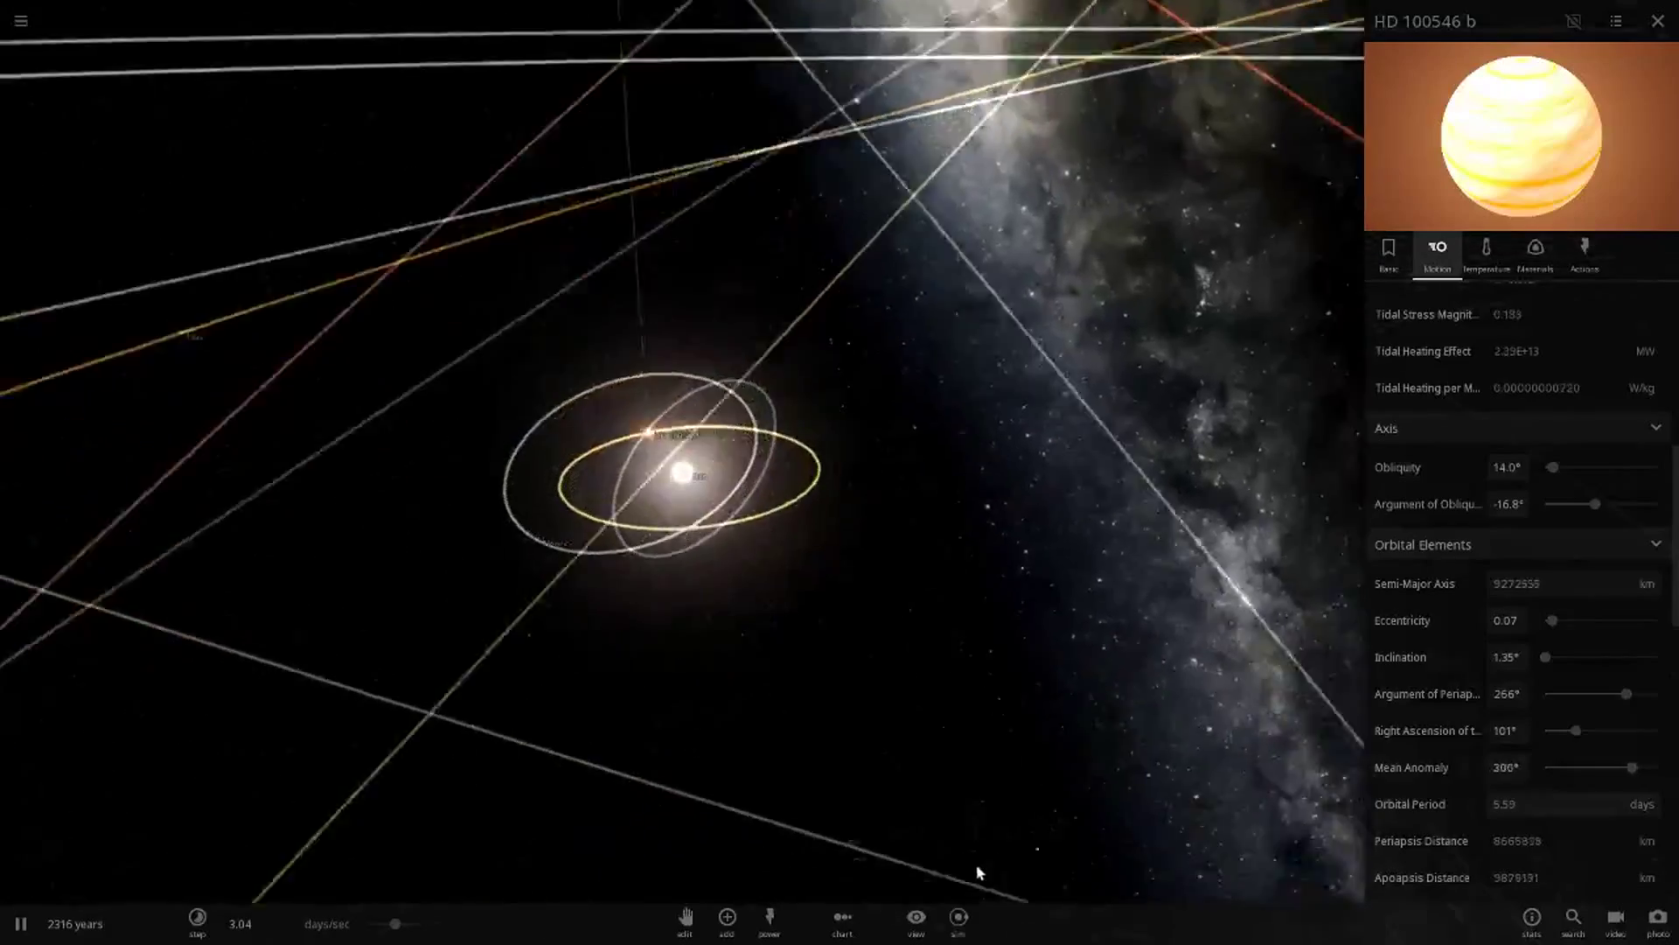
click(1564, 604)
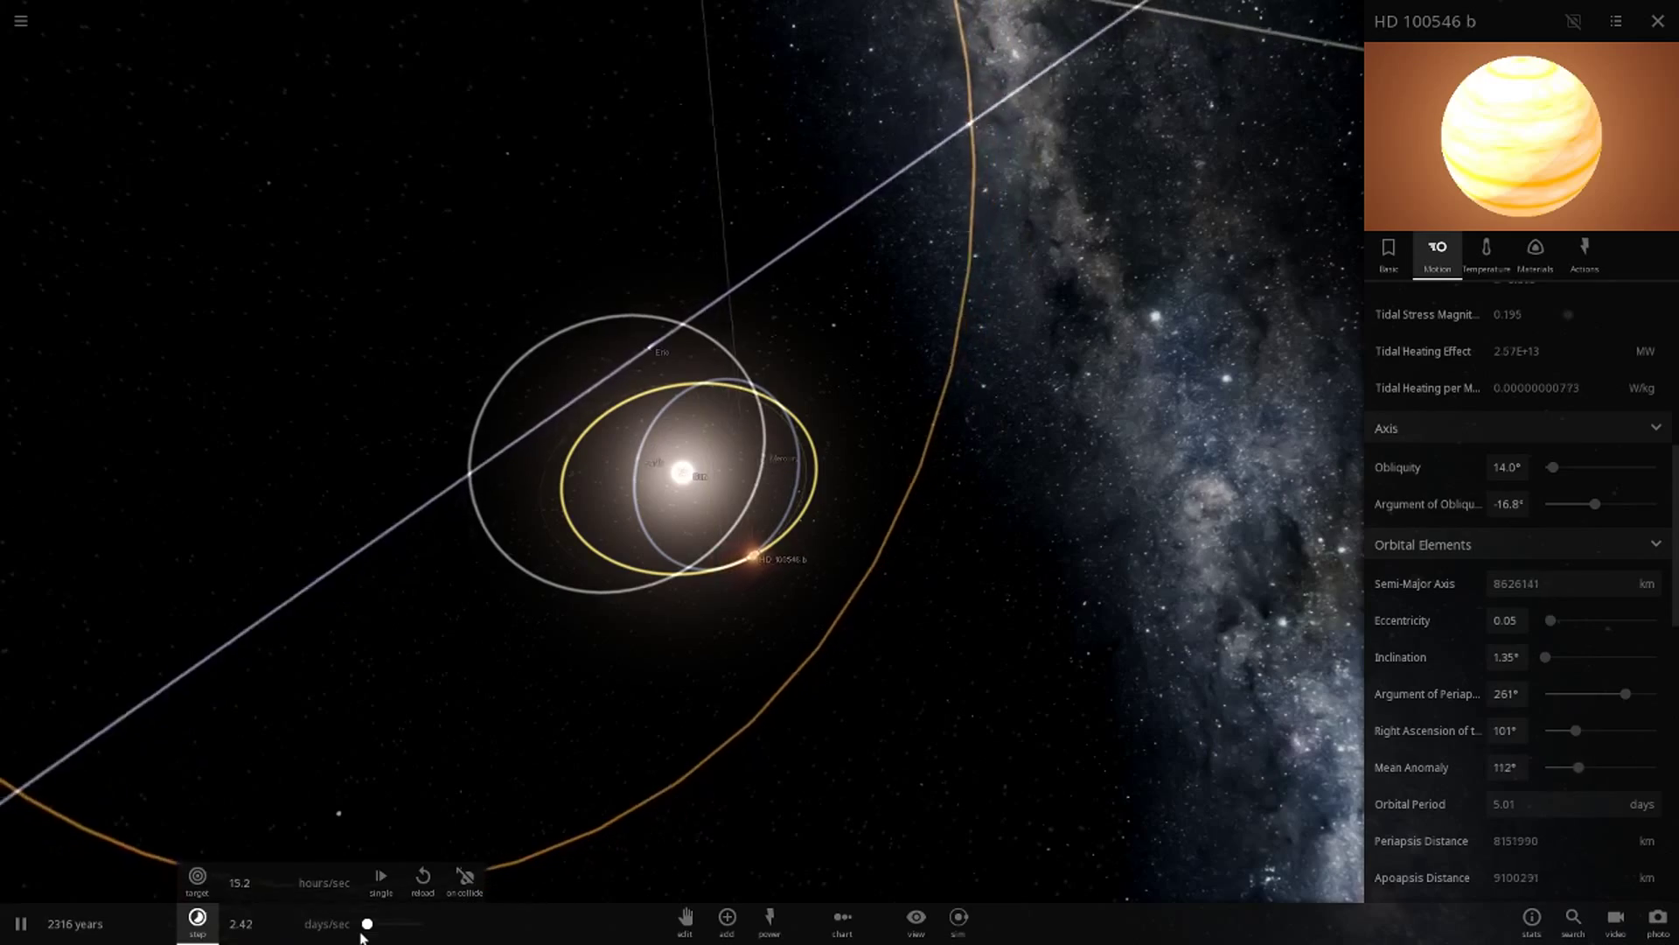
Step: Slow the simulation to about 10 hours per second and reduce HD 100546 b's semi-major axis to about 6.7 million km
drag(362, 937, 396, 923)
scroll(1601, 558, up, 1)
click(1554, 692)
click(1555, 716)
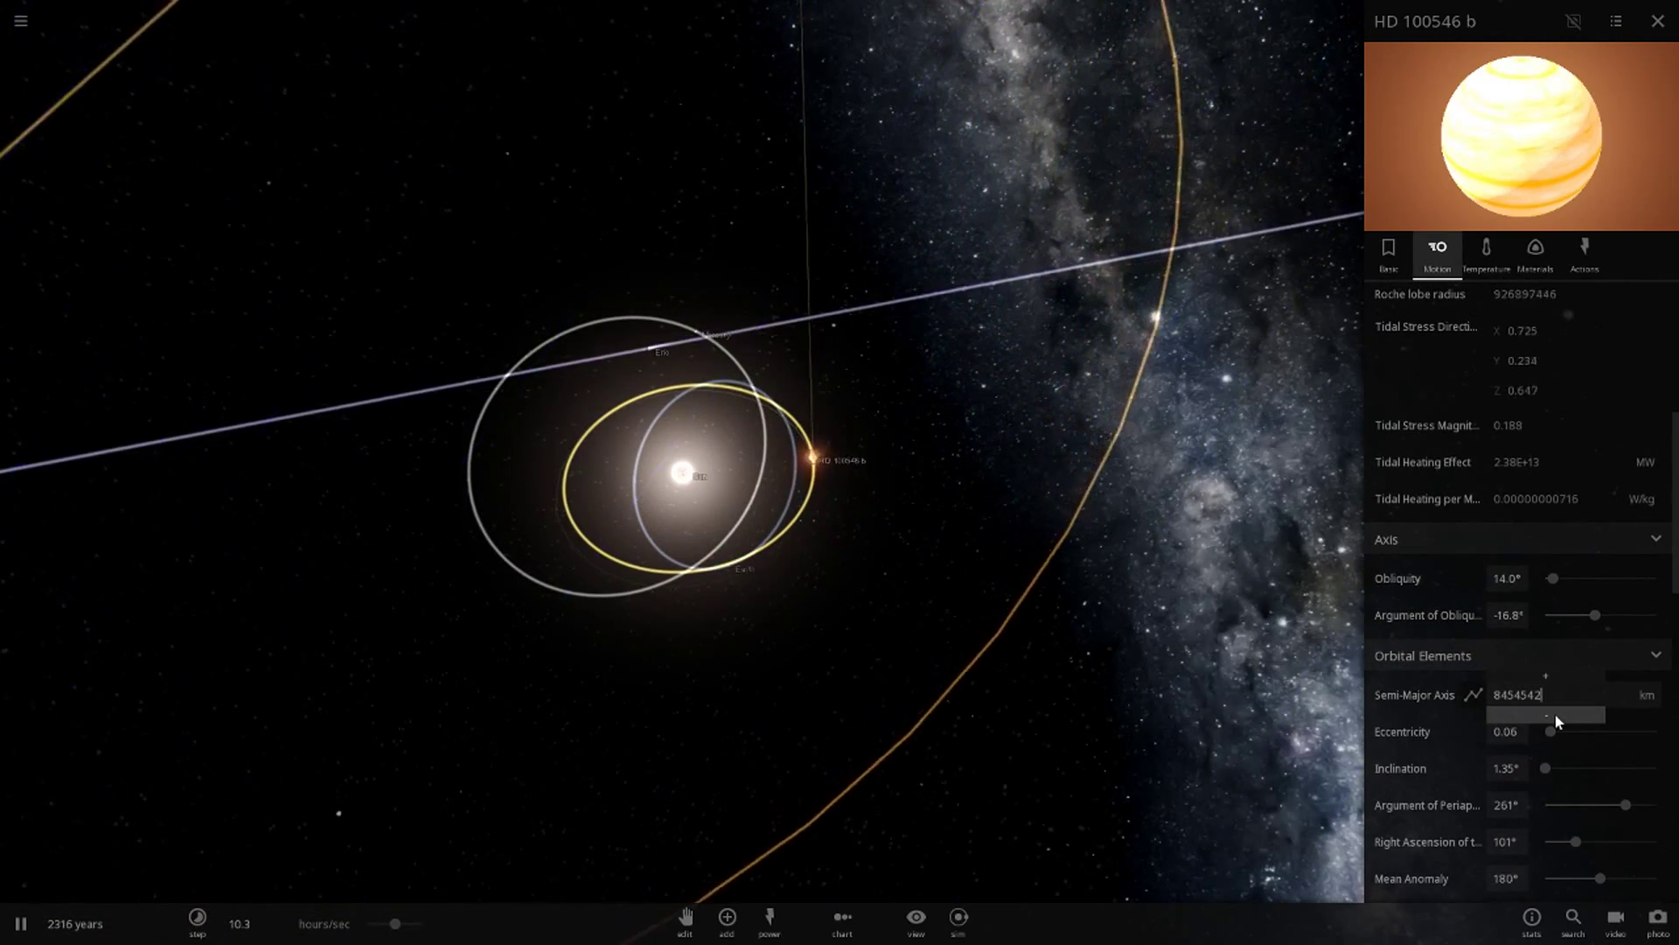
click(1556, 715)
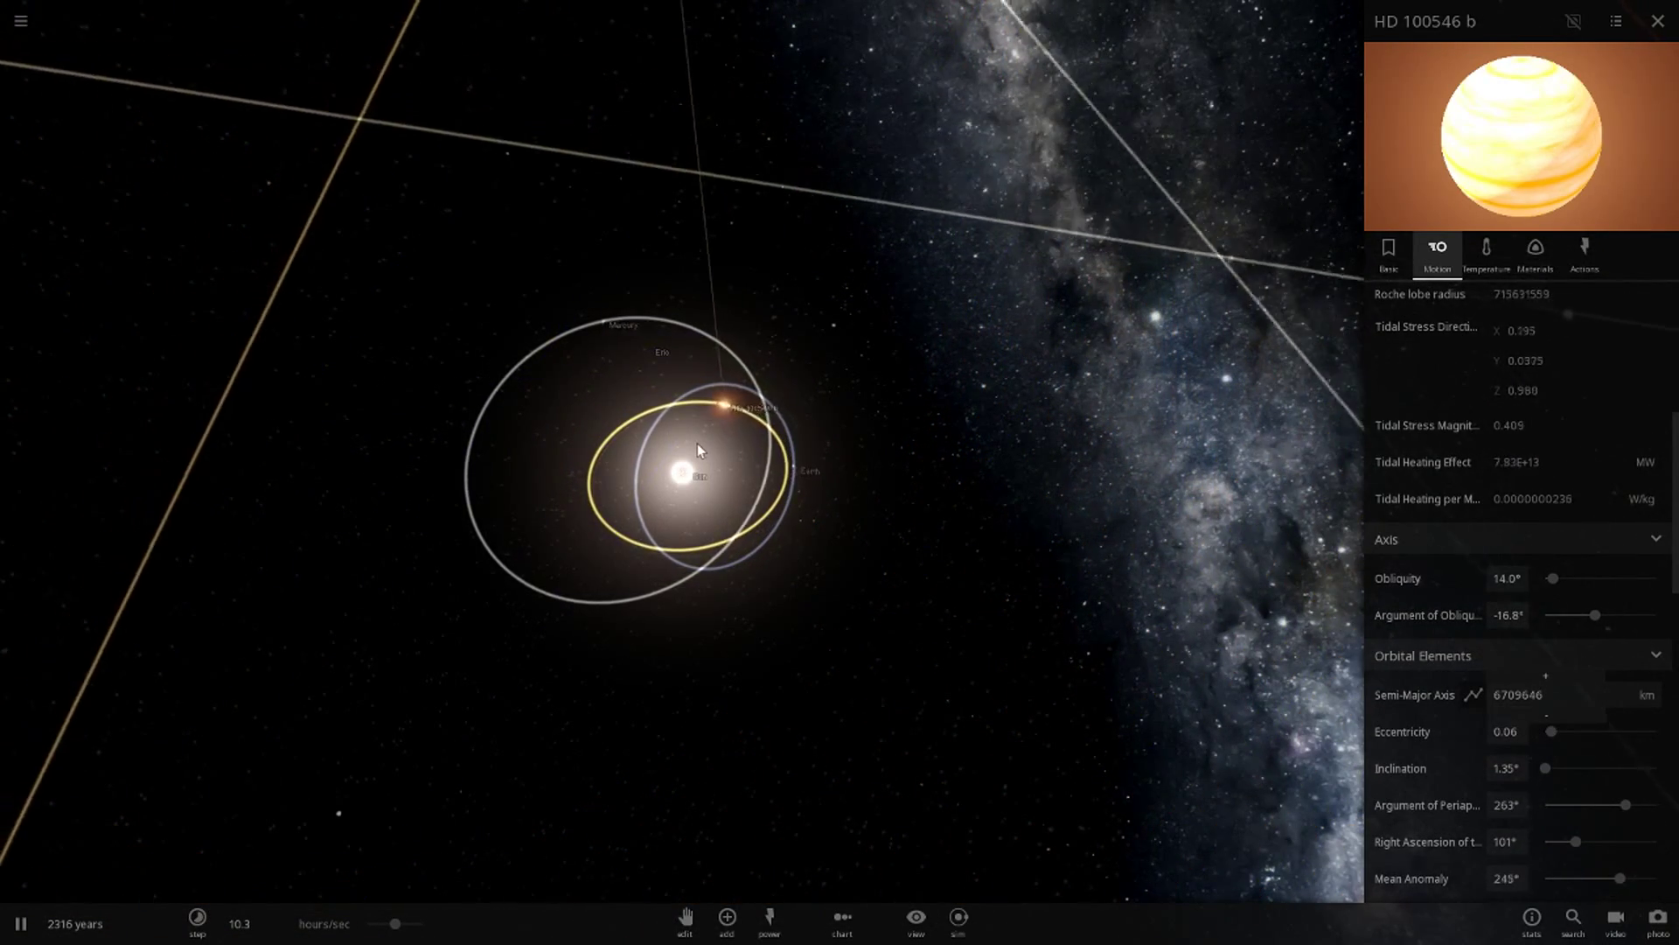
scroll(909, 511, down, 5)
drag(892, 516, 503, 446)
scroll(988, 490, down, 5)
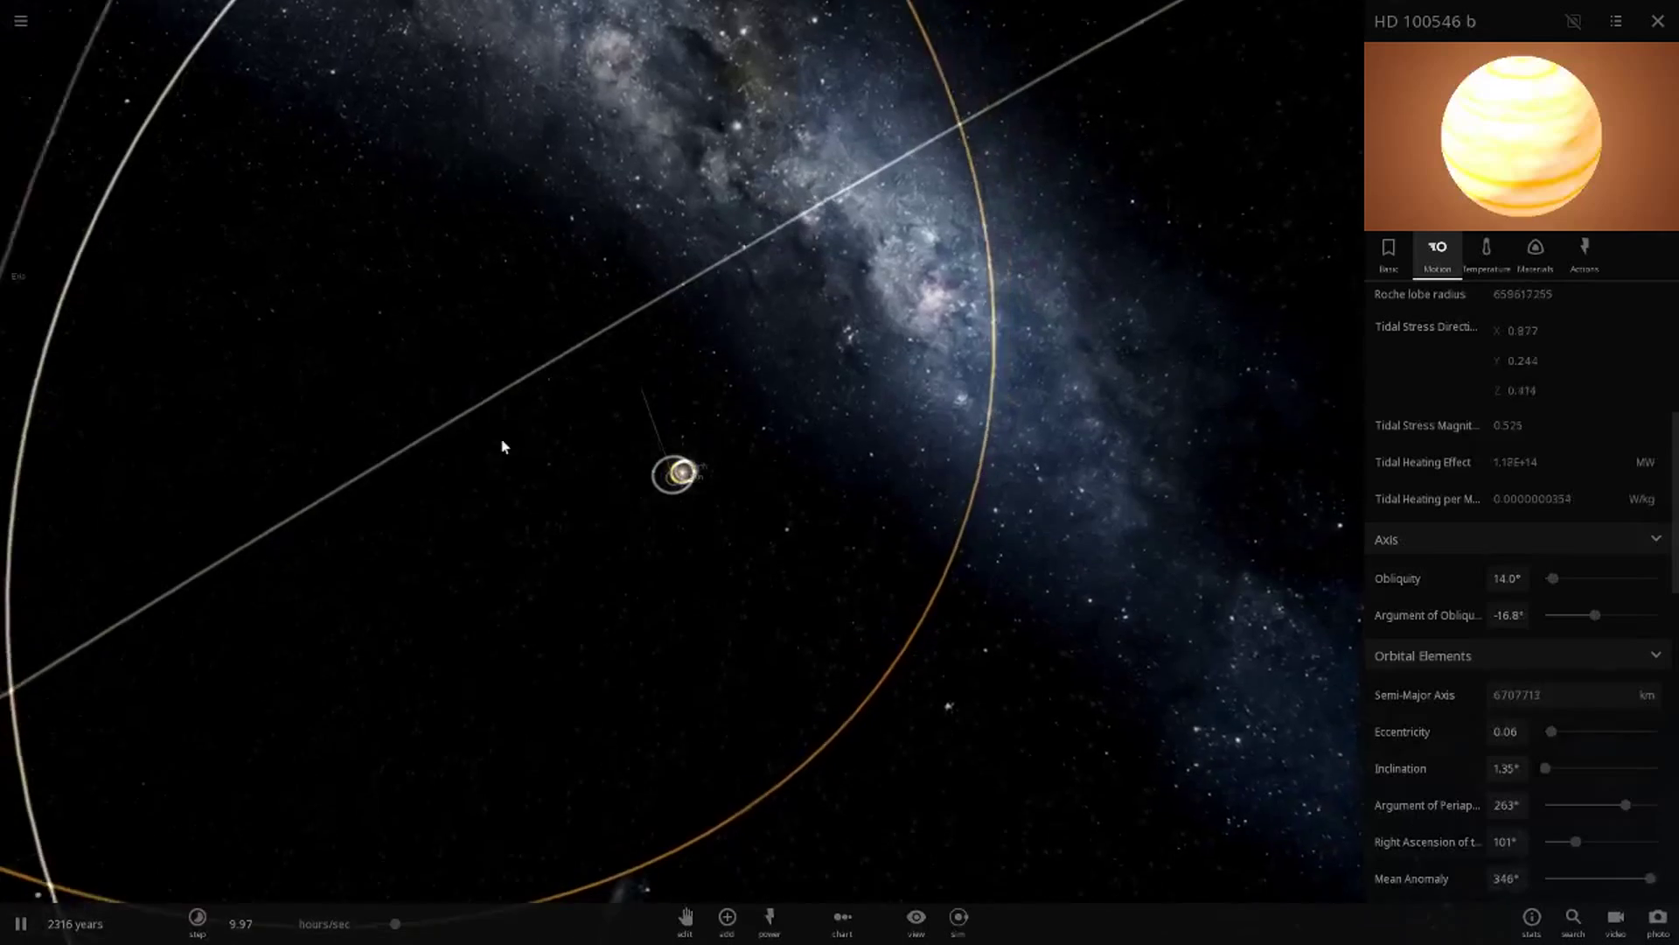
scroll(742, 573, up, 5)
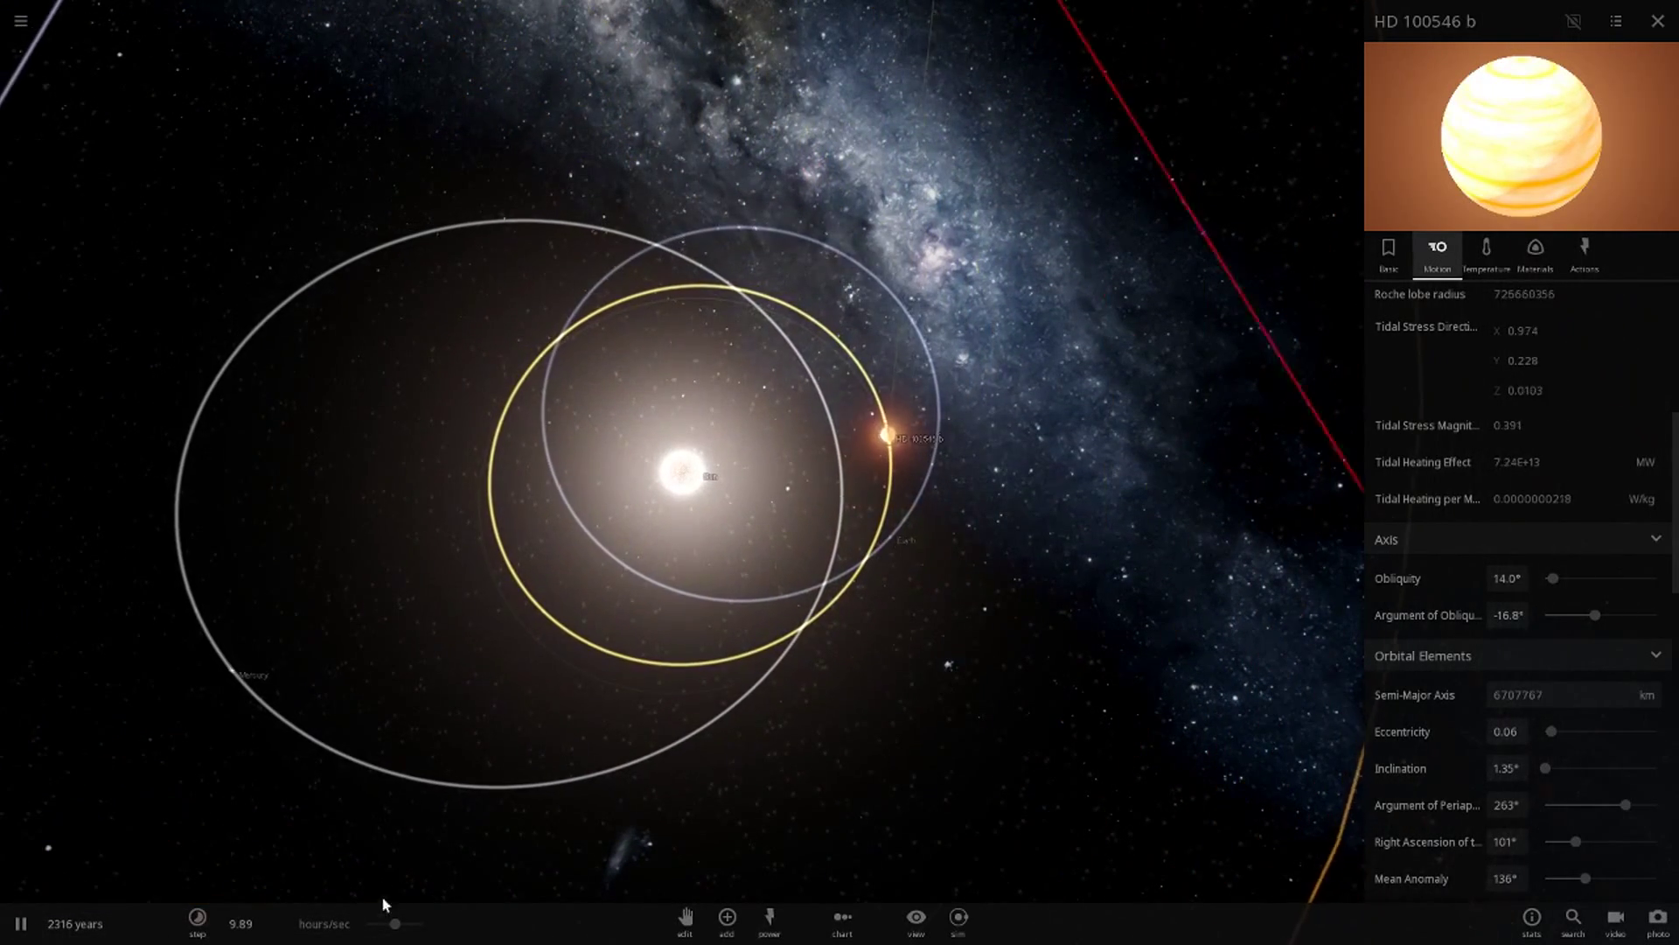
Step: Slow the simulation to about 3 hours per second and center the view on HD 100546 b with the Sun in sight
drag(393, 923, 387, 924)
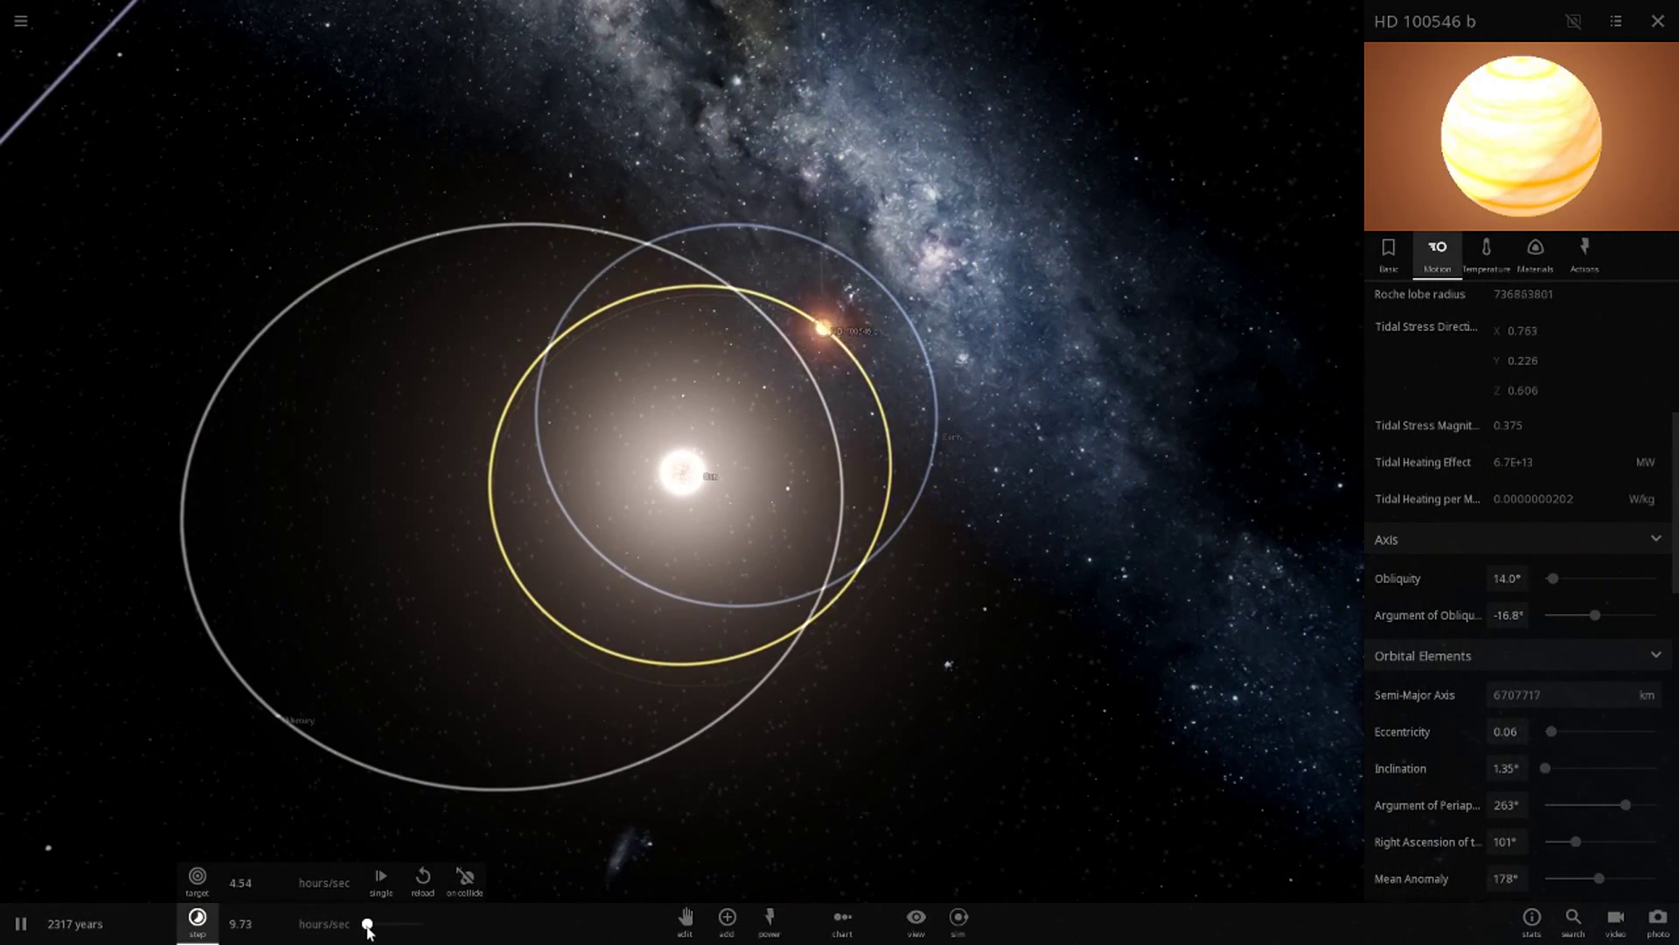
double_click(801, 306)
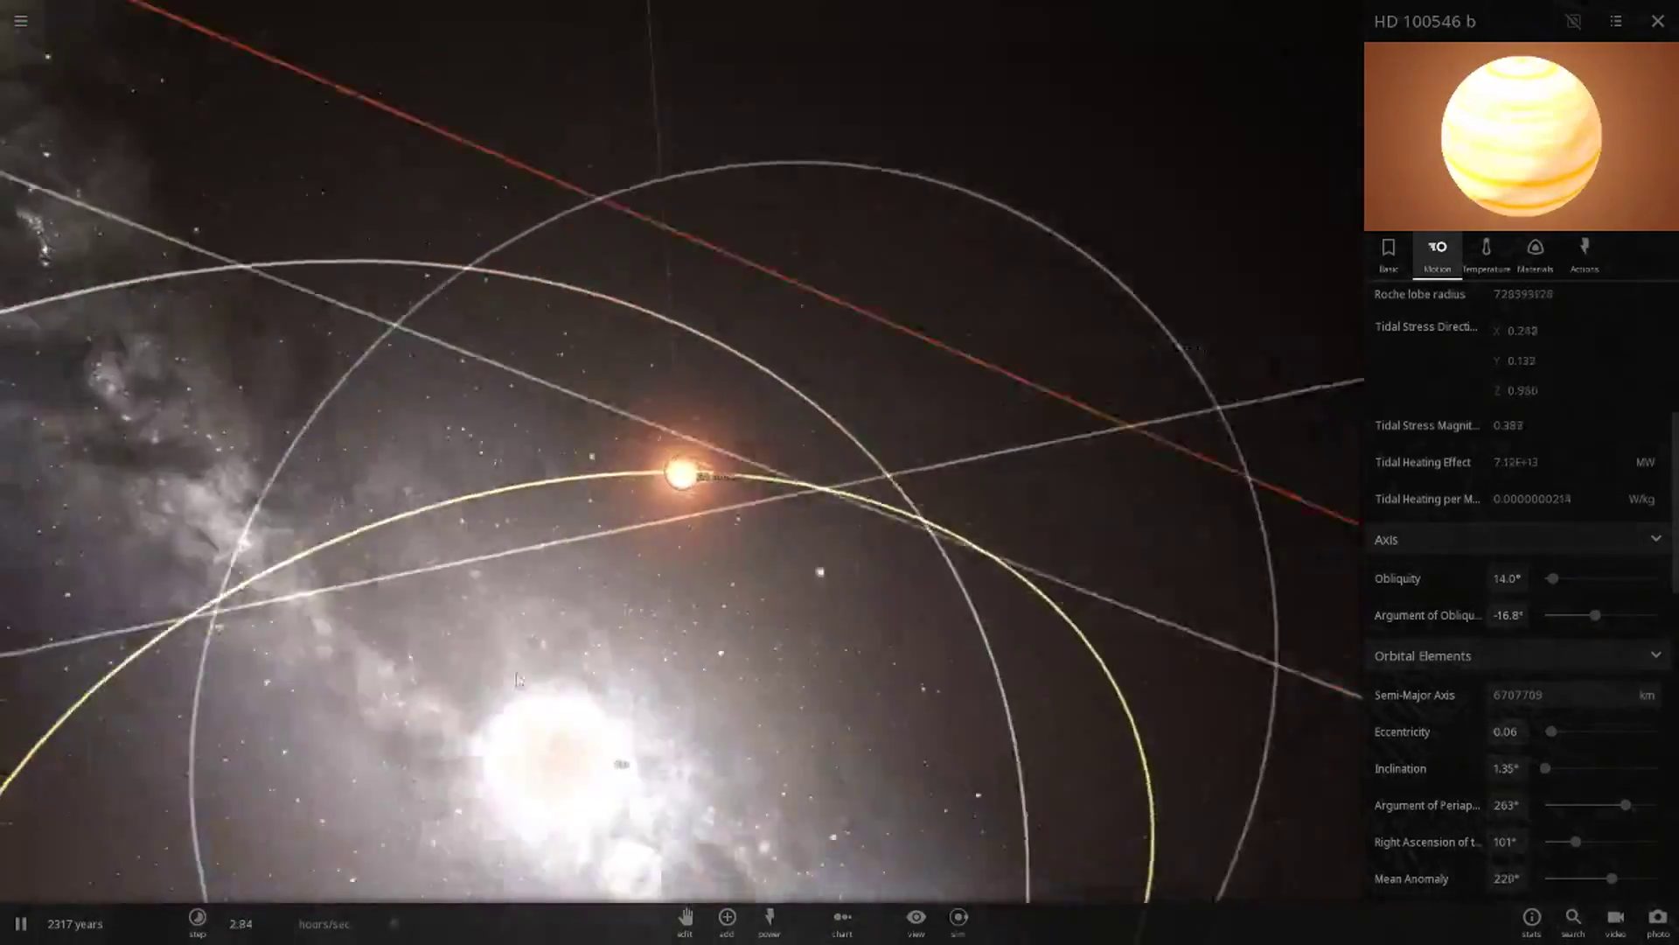
drag(519, 681, 429, 695)
scroll(723, 637, down, 2)
drag(724, 637, 323, 727)
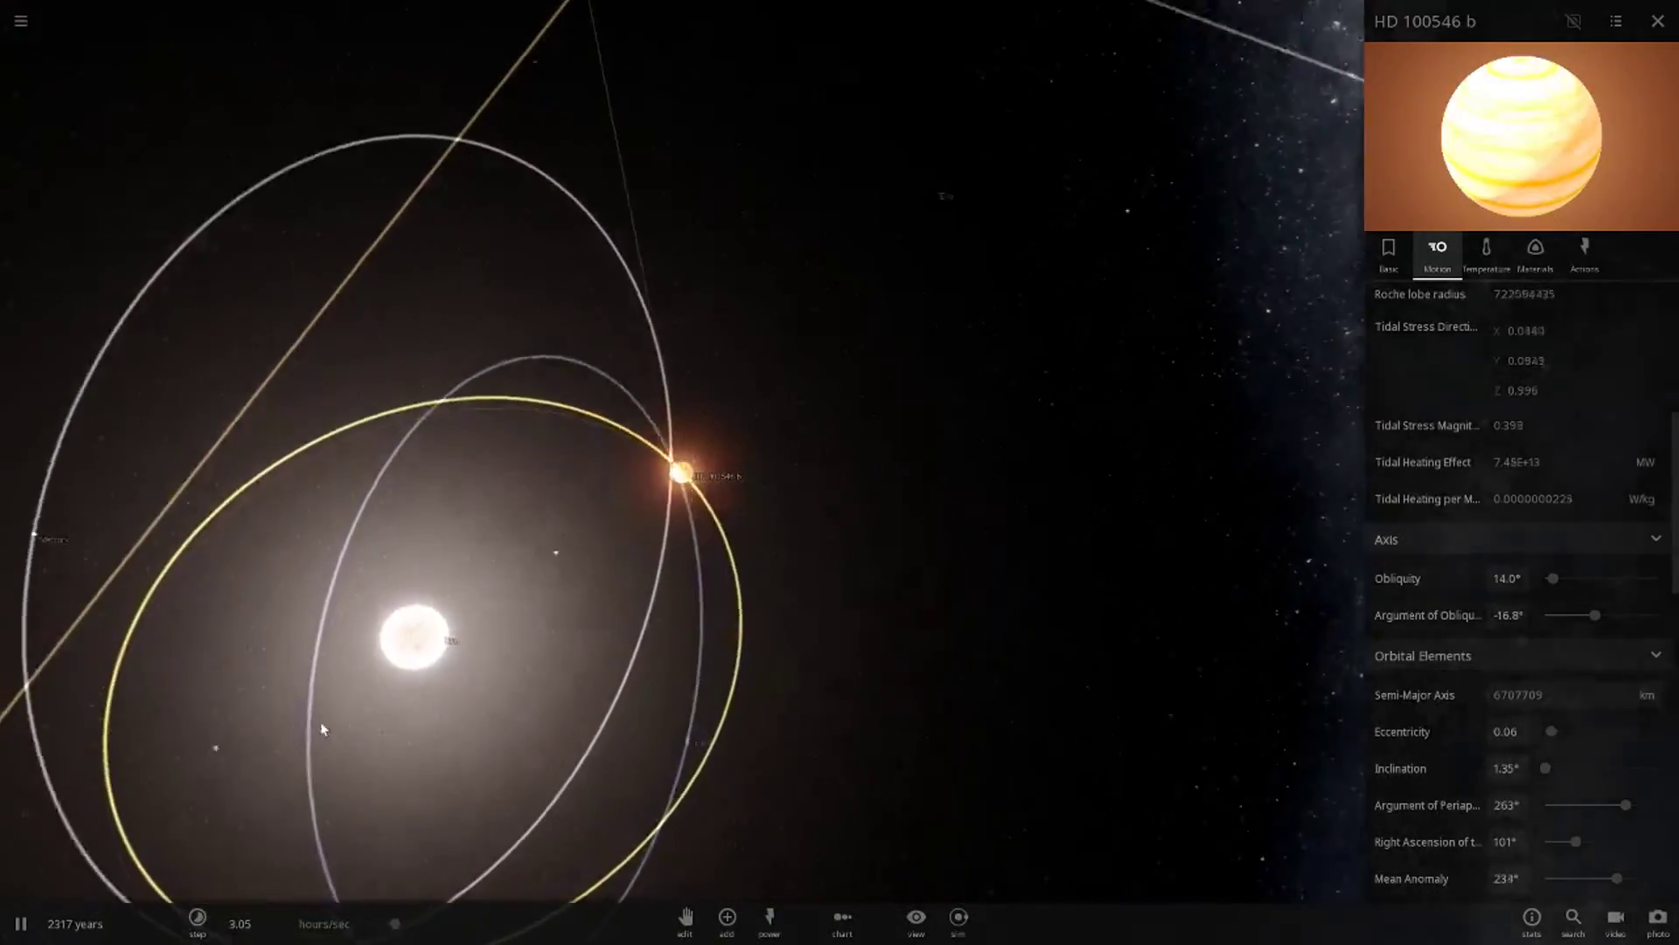
Step: View the inner orbits around the Sun, return the view to HD 100546 b and speed the simulation up to about 15 hours per second
double_click(423, 636)
drag(799, 551, 754, 341)
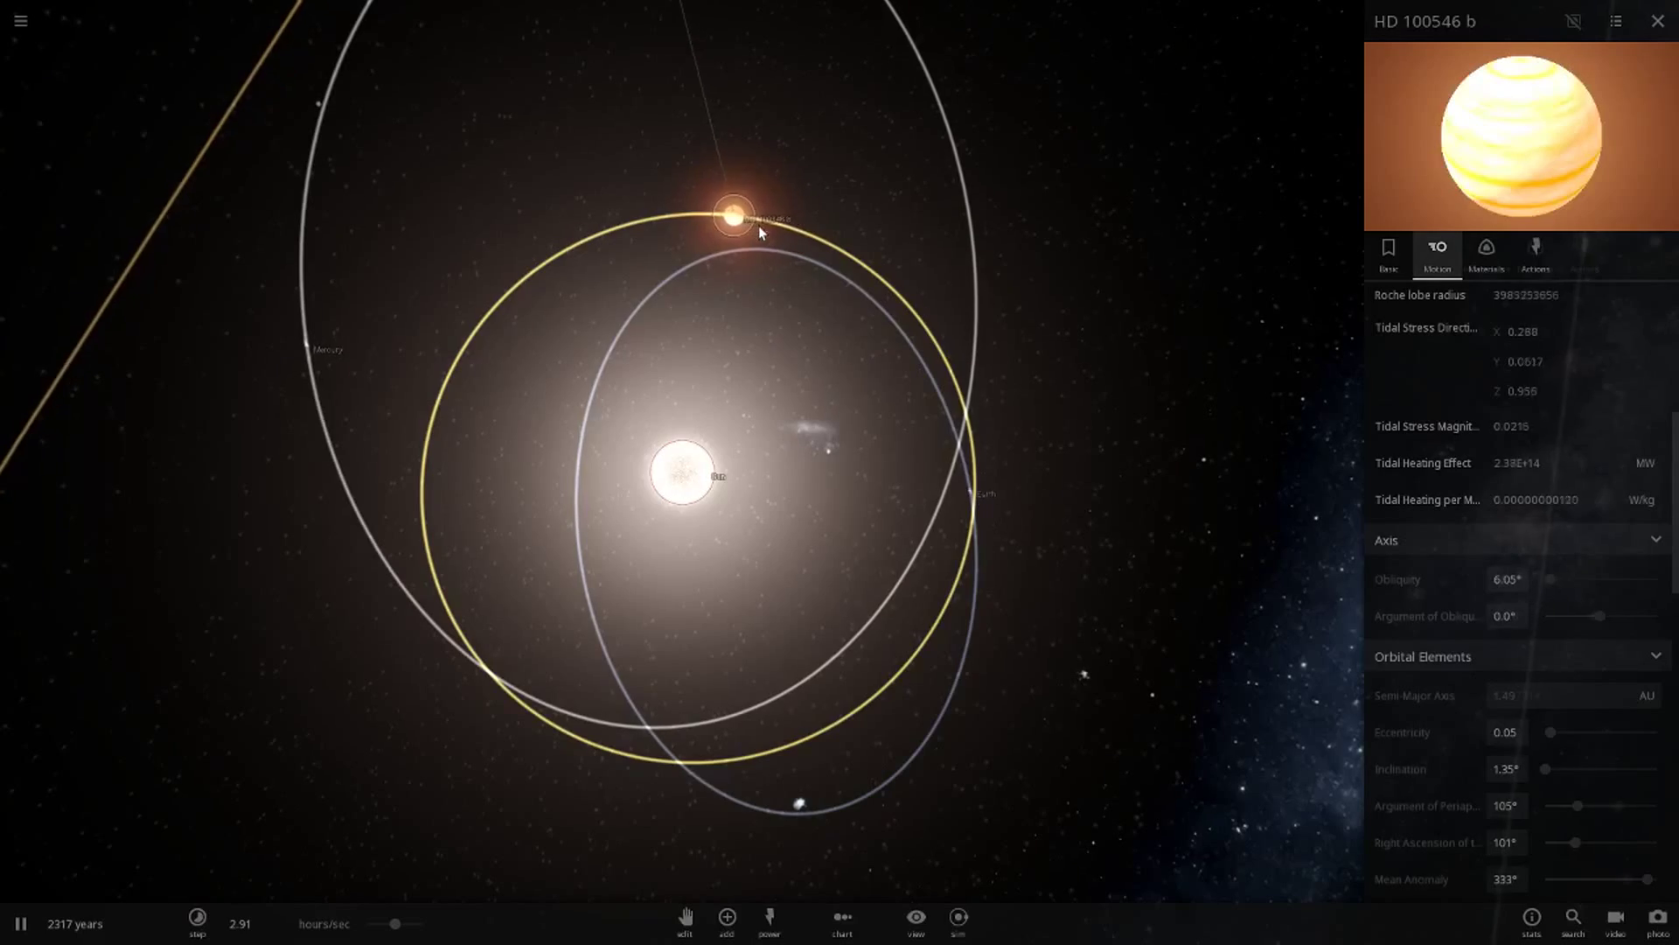
drag(702, 228, 759, 458)
scroll(716, 631, down, 4)
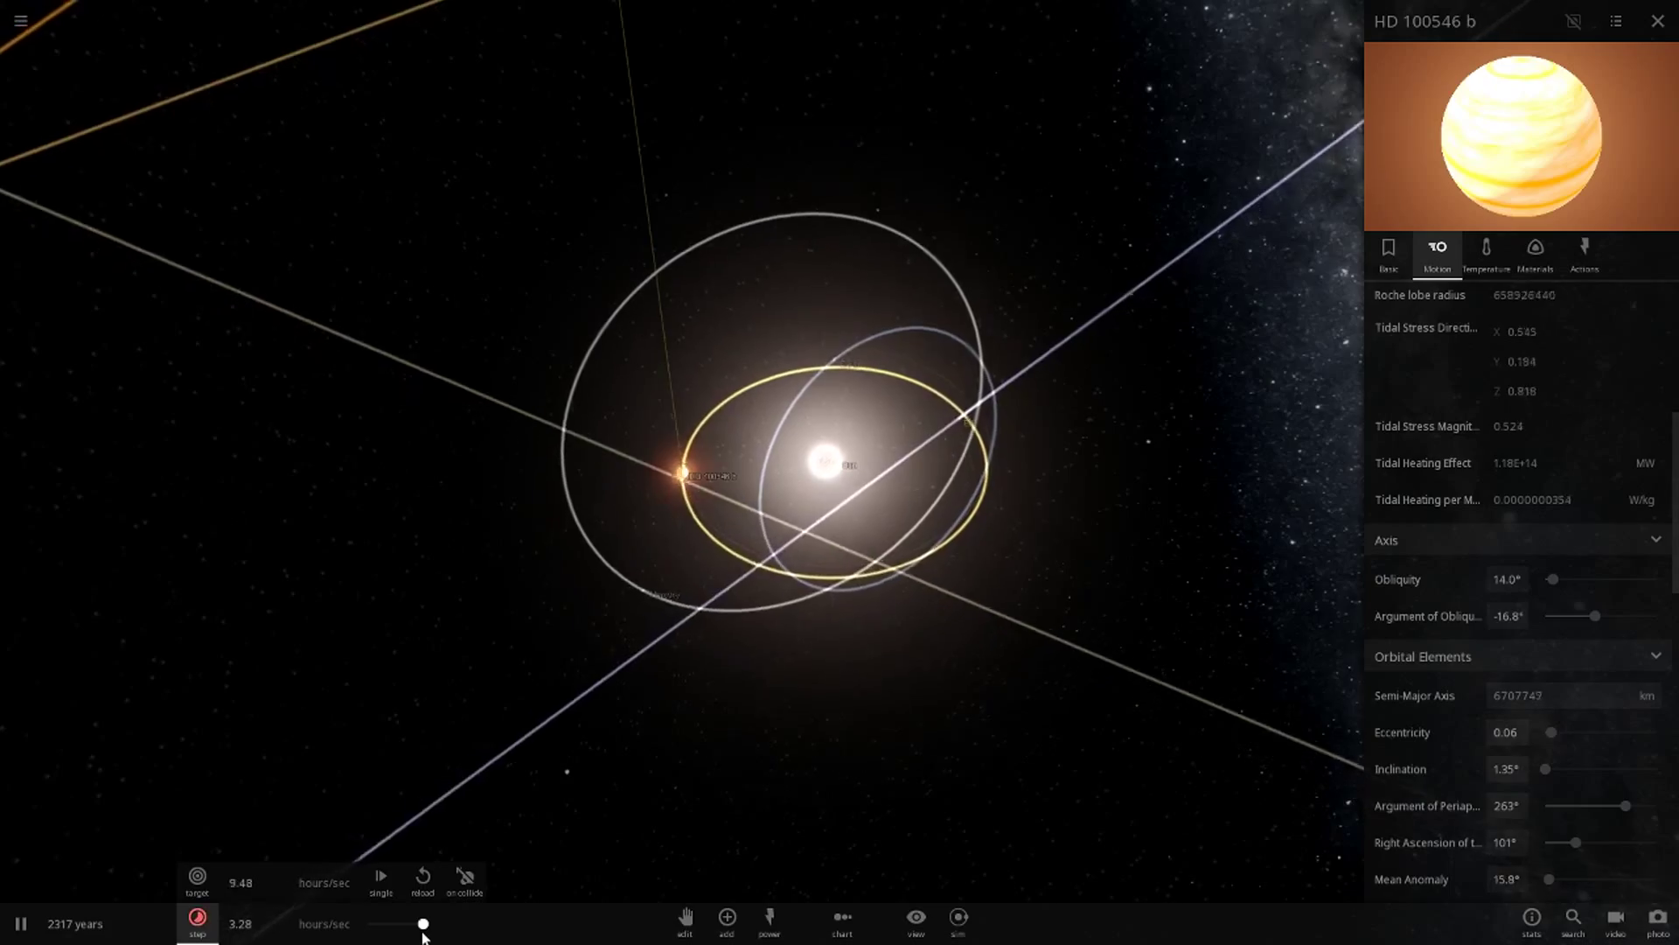
drag(423, 937, 425, 934)
drag(622, 738, 719, 683)
scroll(719, 684, up, 4)
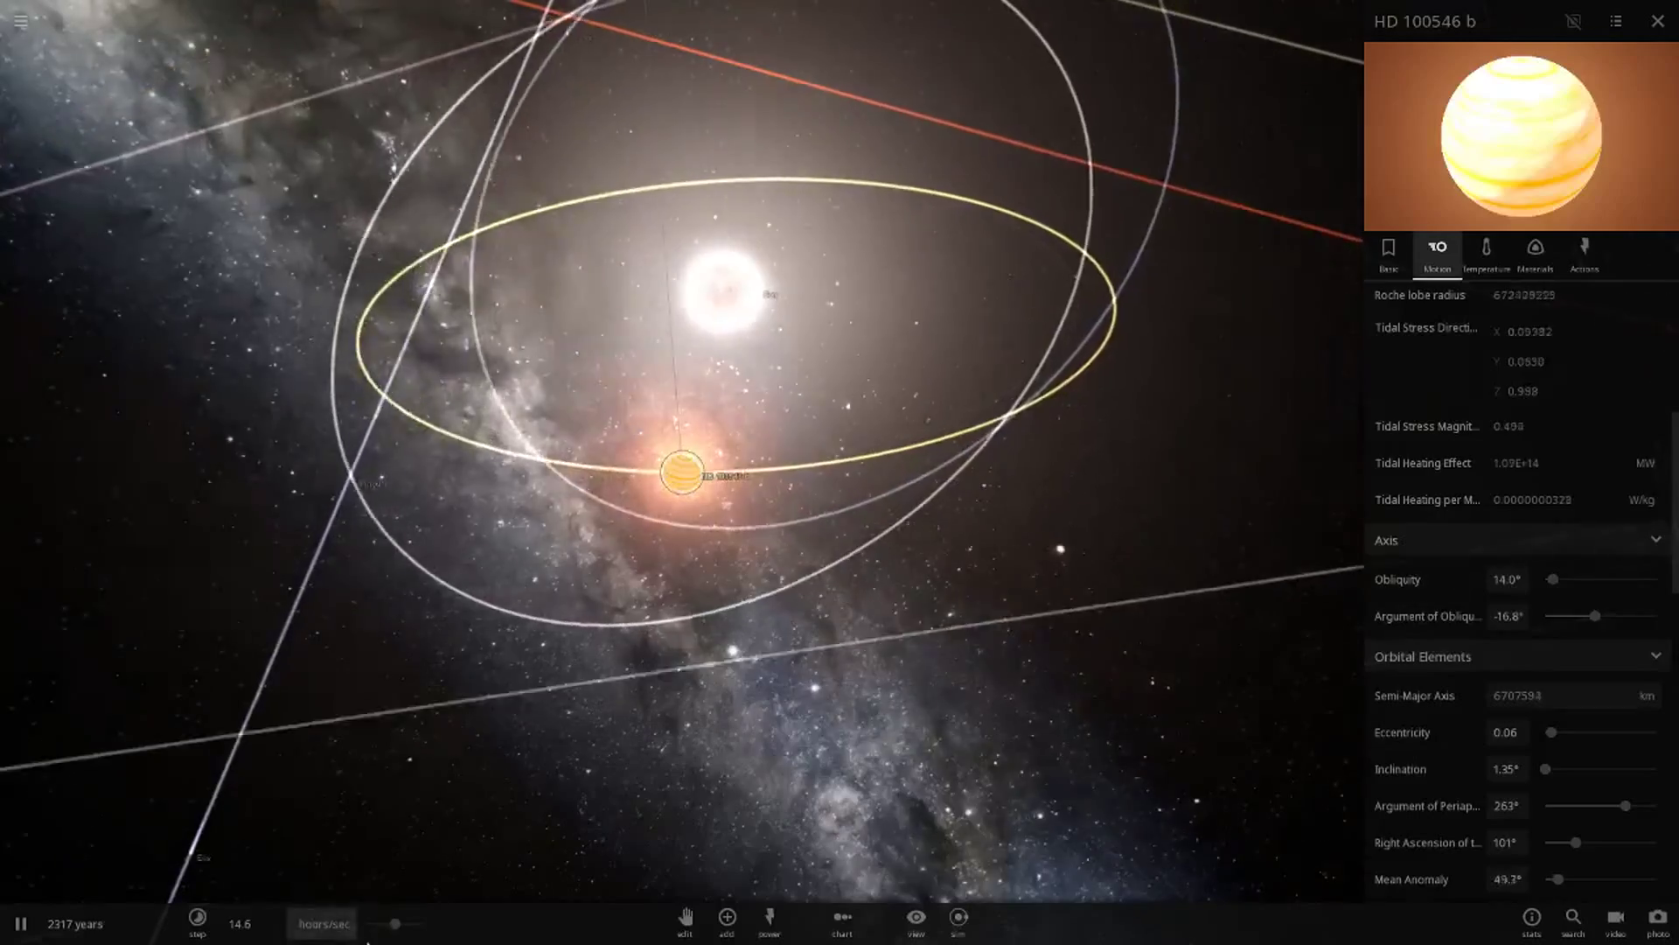
Step: Slow the simulation to about 3 hours per second and reduce HD 100546 b's semi-major axis to about 3.7 million km
drag(395, 929, 328, 930)
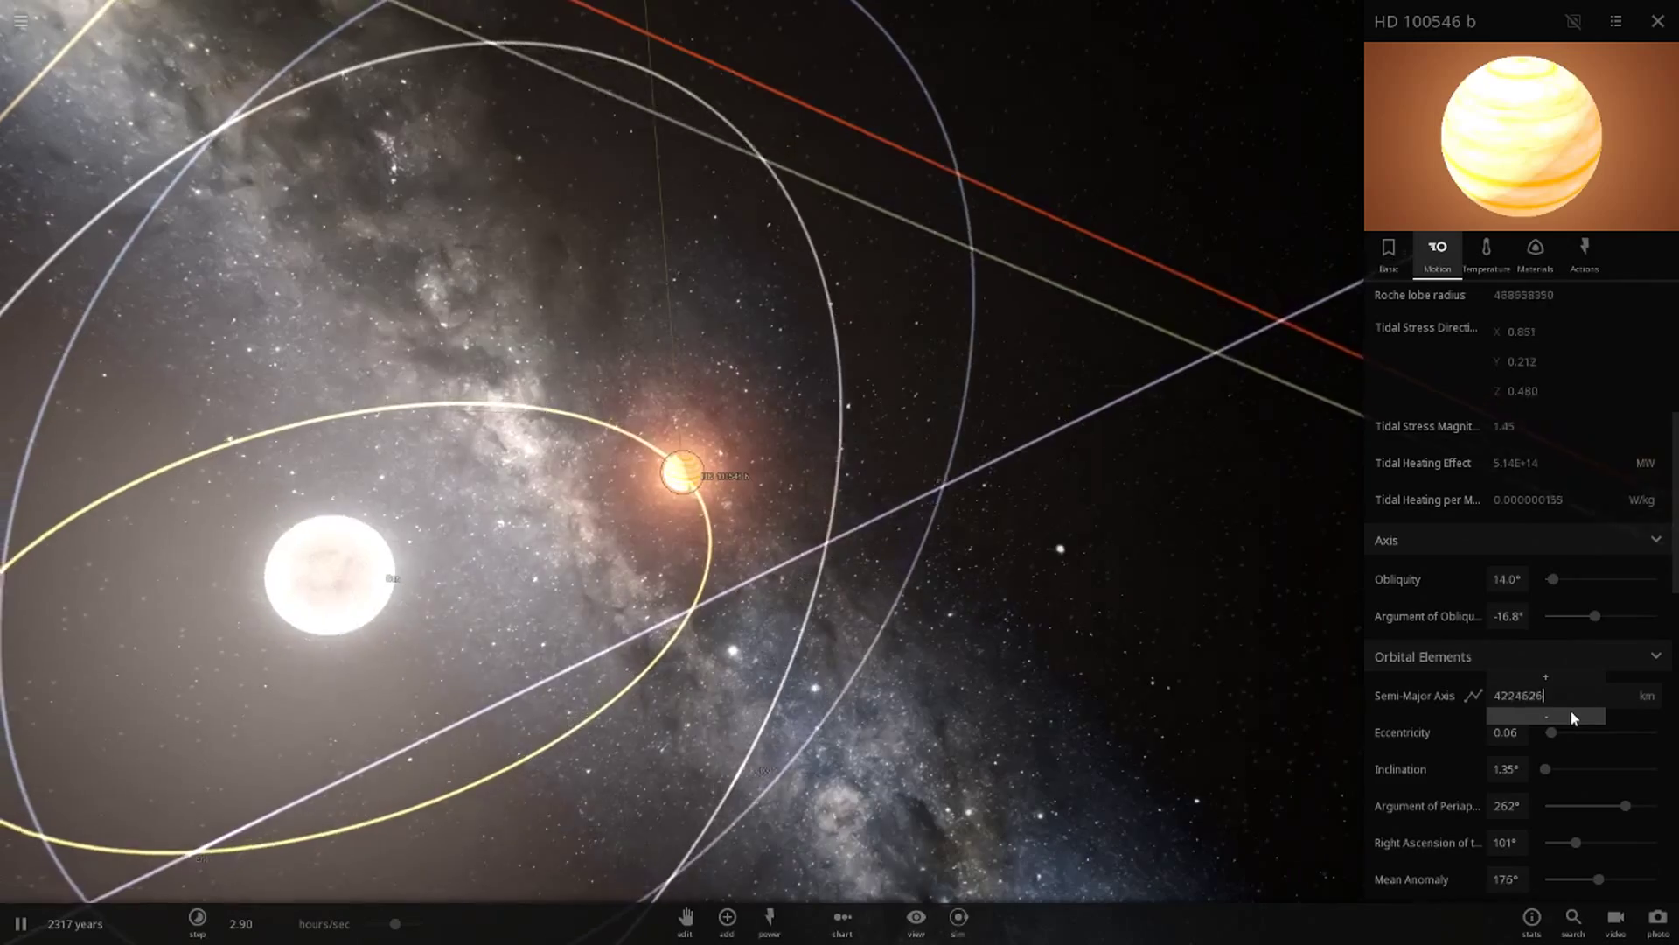
click(1572, 717)
drag(1006, 603, 507, 935)
scroll(542, 898, down, 5)
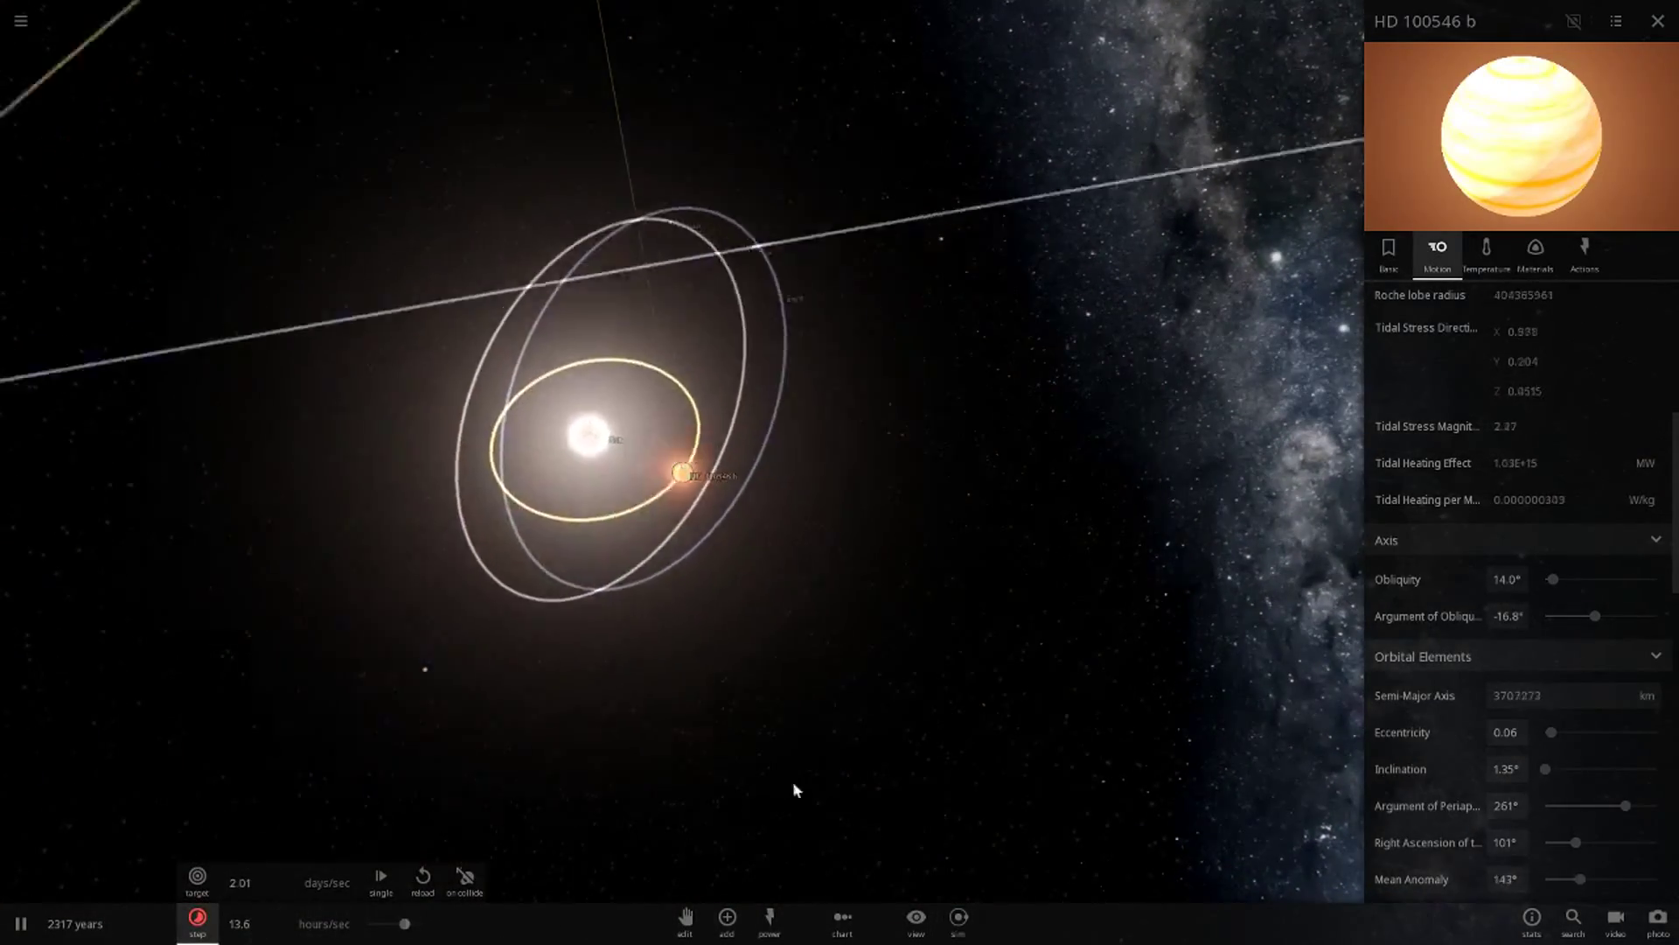
Step: Run the simulation at about 1.2 days per second, then slow it to about 4 hours per second while viewing HD 100546 b's orbit from several angles
drag(794, 790, 875, 568)
drag(397, 925, 464, 928)
drag(897, 663, 699, 742)
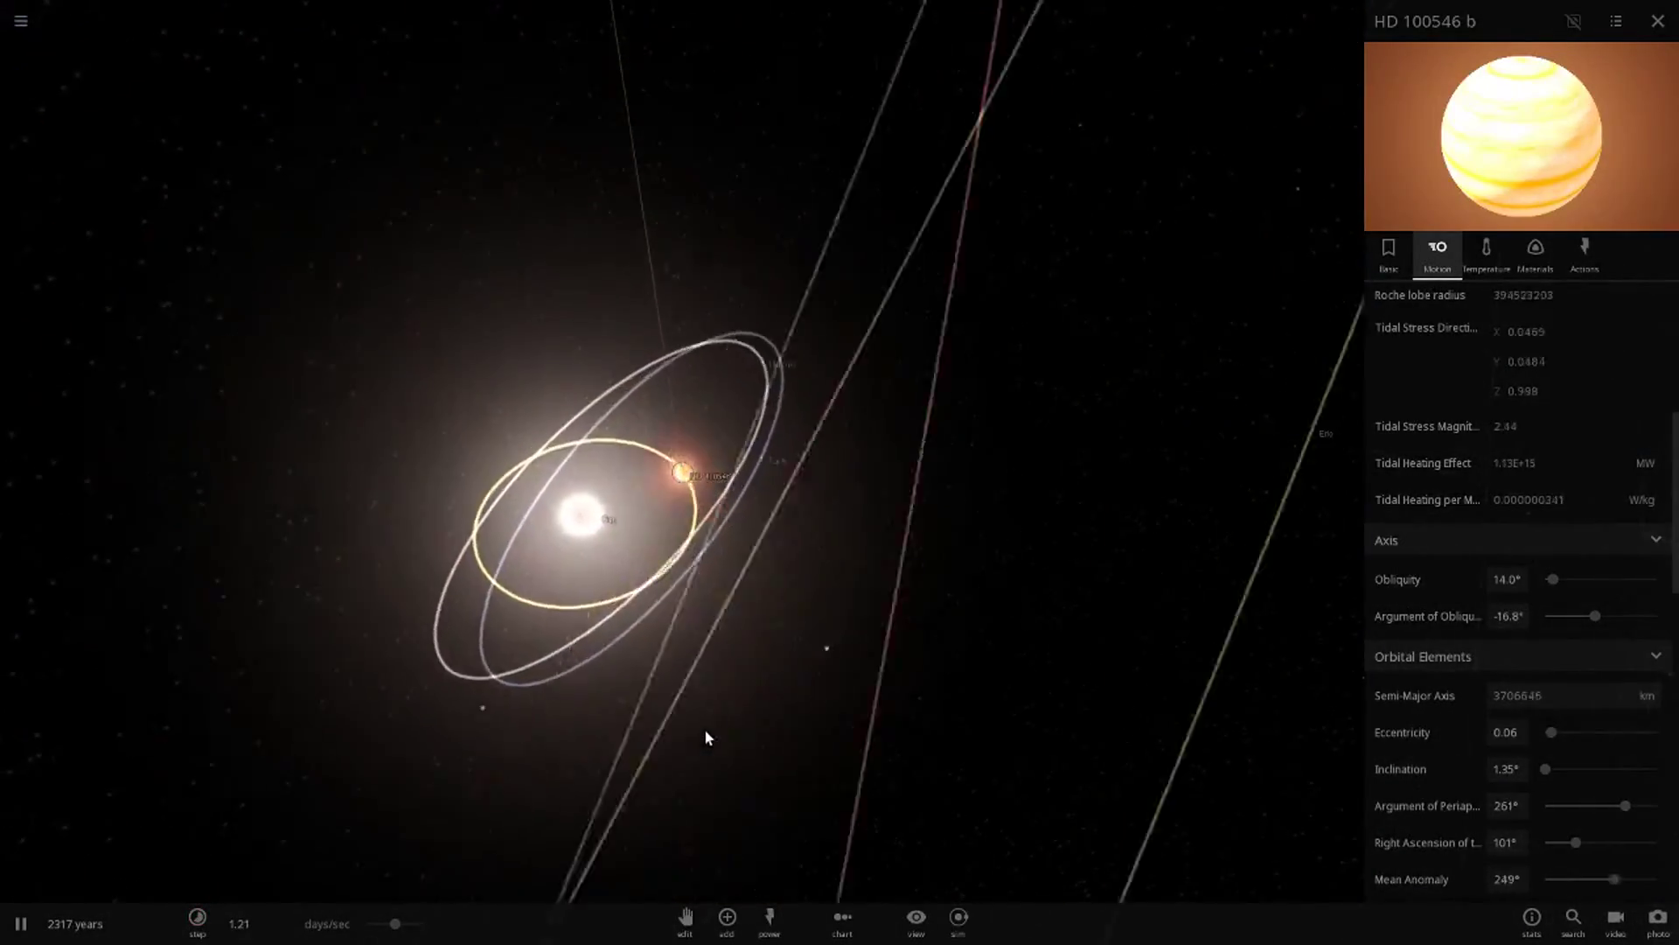
drag(746, 710, 603, 778)
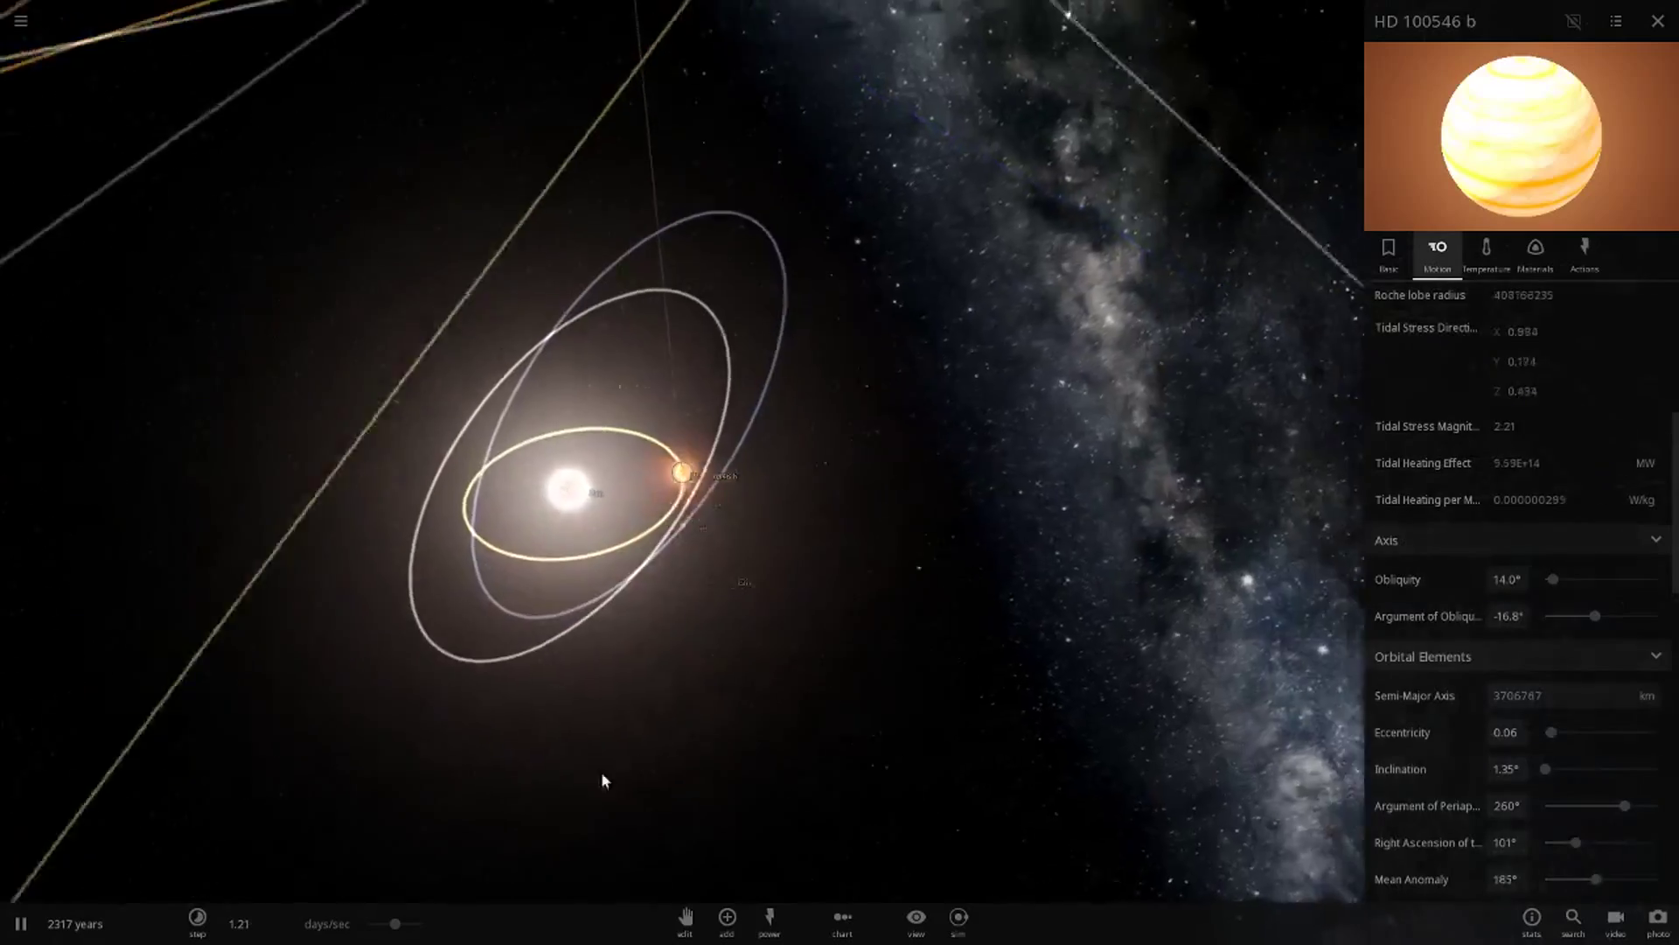
drag(395, 924, 327, 940)
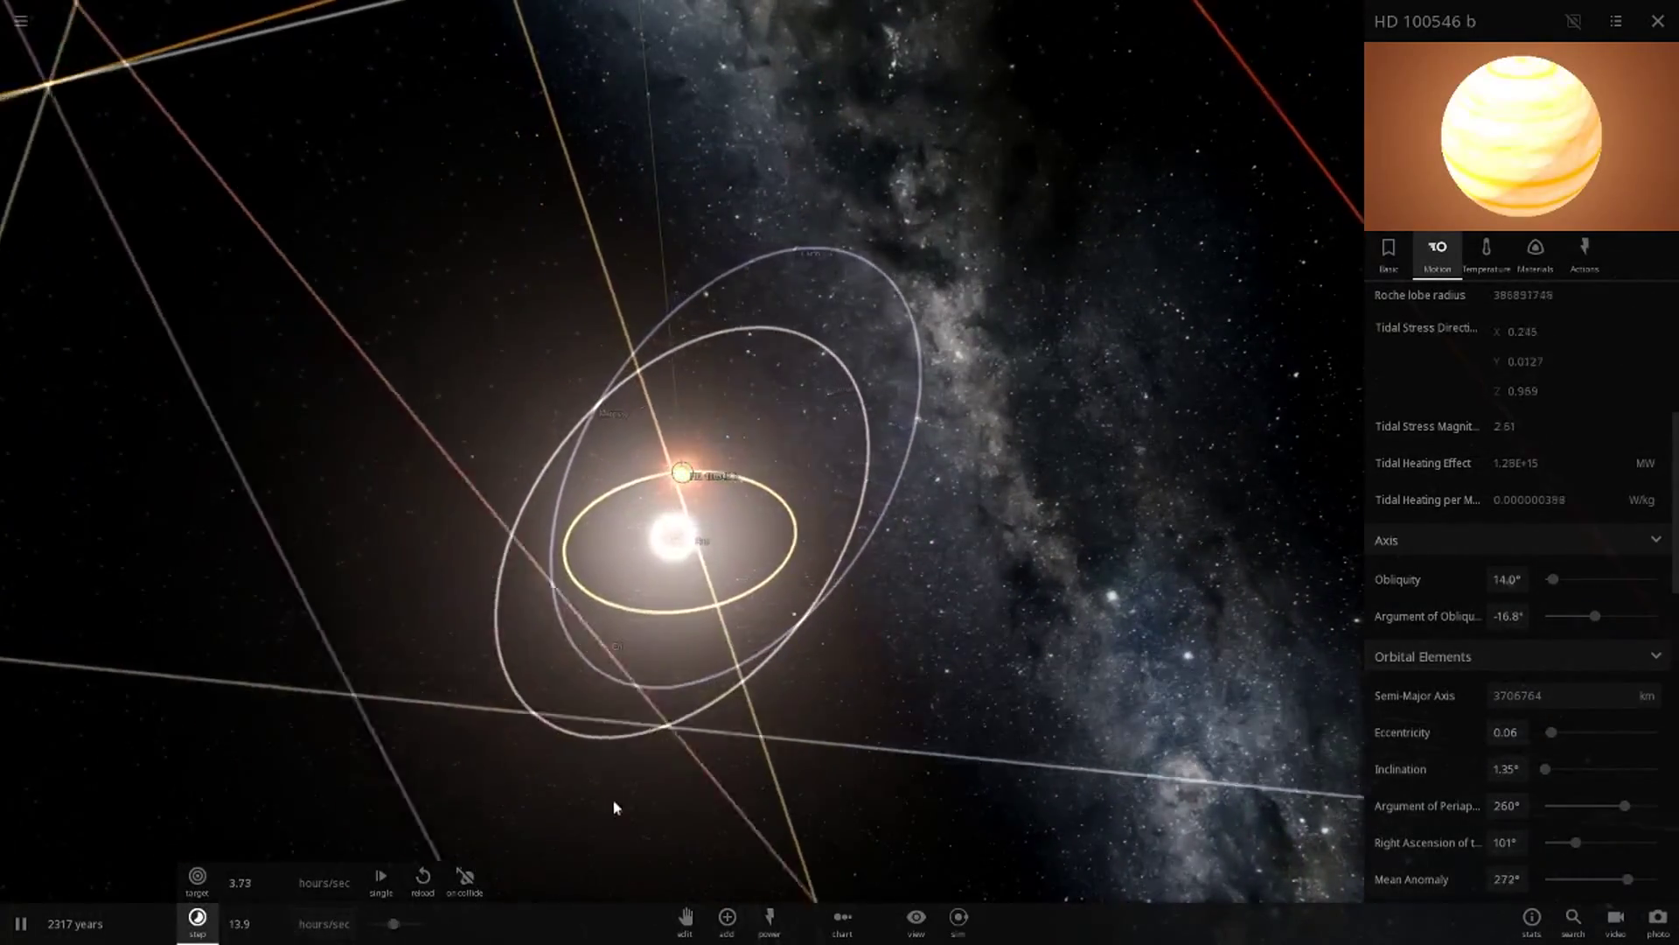
drag(760, 748, 391, 937)
scroll(647, 797, up, 4)
scroll(647, 798, down, 4)
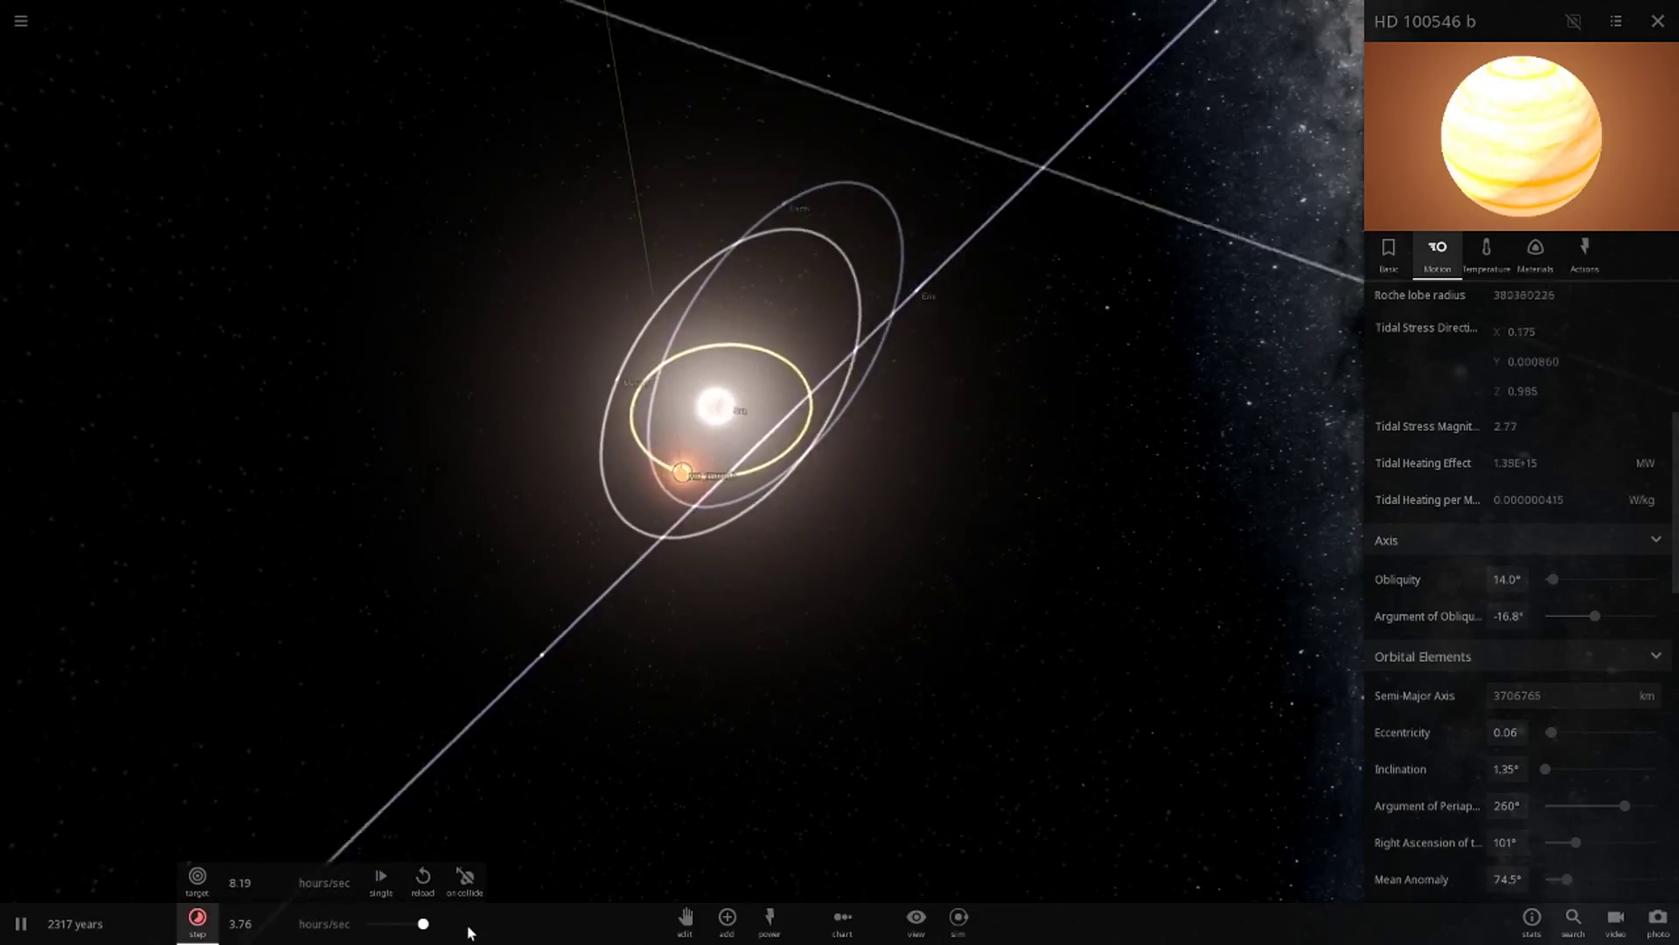
Step: Speed the simulation up to about 10 days per second and view the inner orbits around the Sun up close
drag(468, 932, 490, 926)
drag(600, 795, 888, 528)
scroll(525, 870, up, 8)
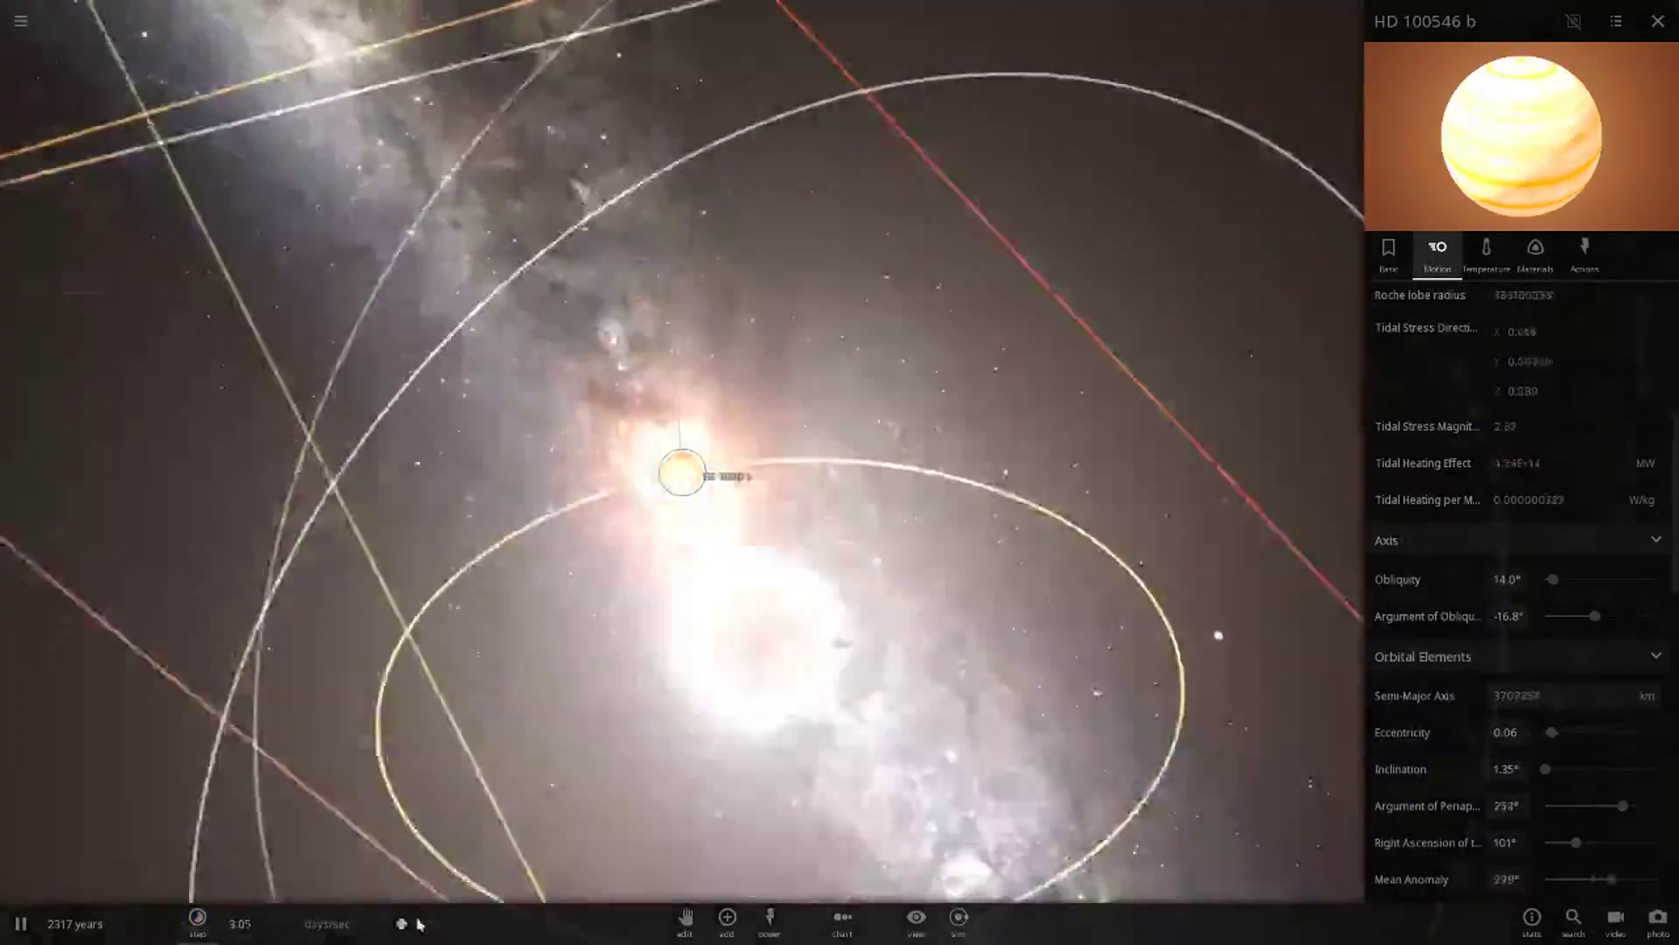
drag(401, 923, 430, 922)
scroll(706, 720, down, 10)
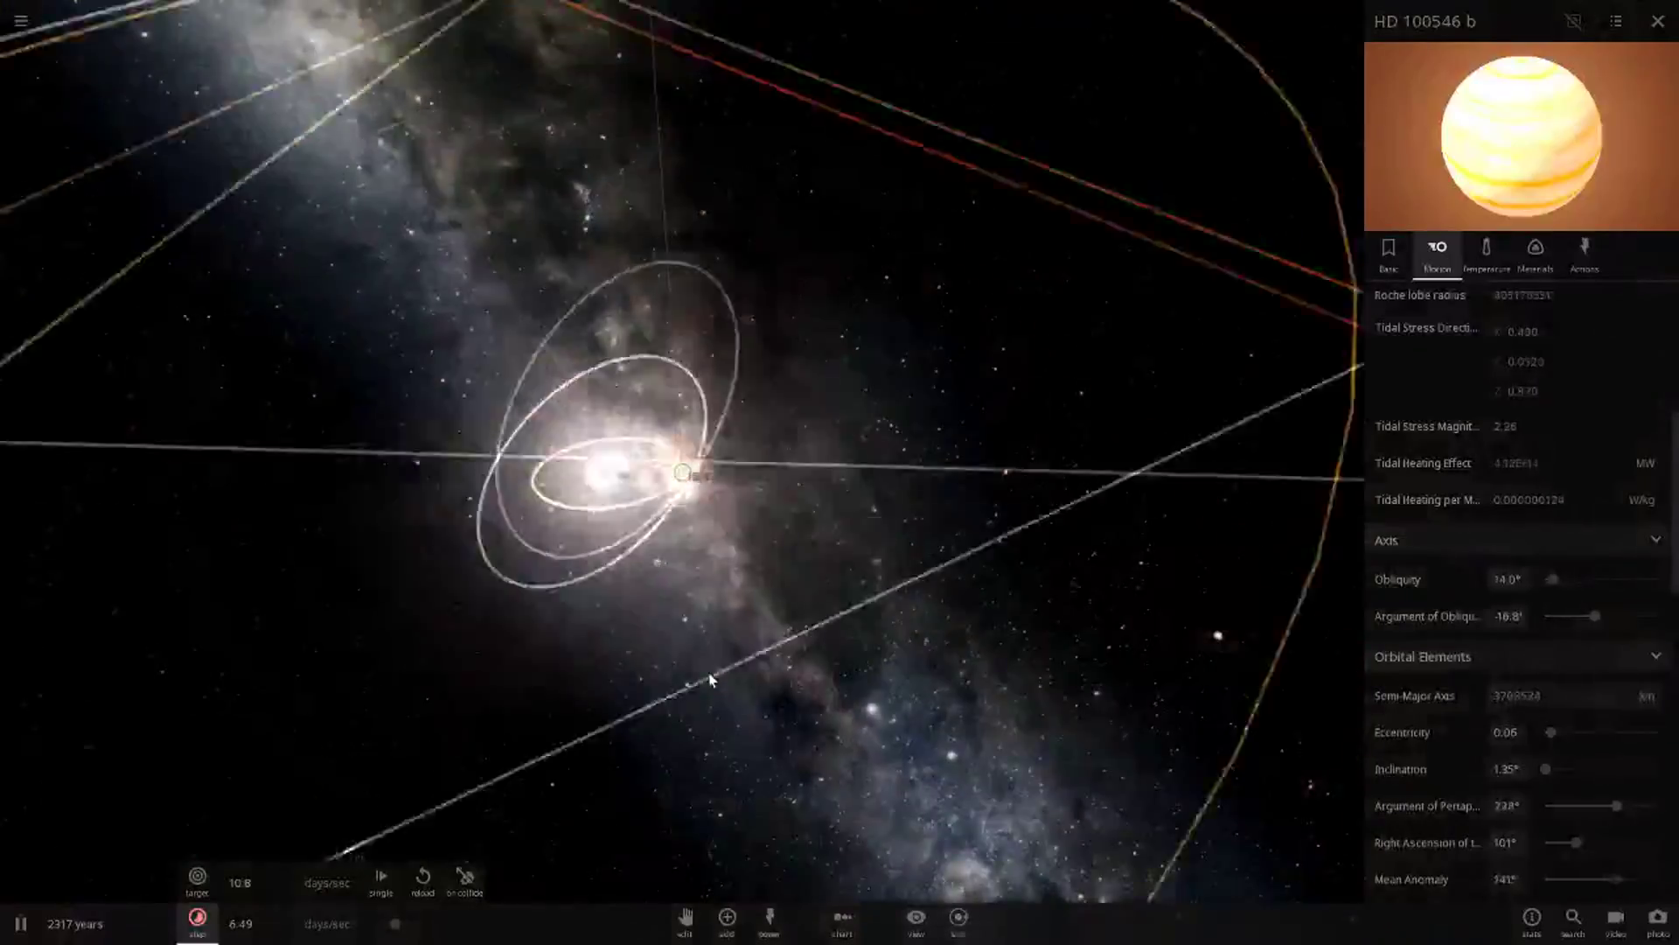
Step: Show trails in place of orbit lines and slow the simulation to about 2 hours per second with HD 100546 b and the Sun in sight
drag(708, 724, 678, 847)
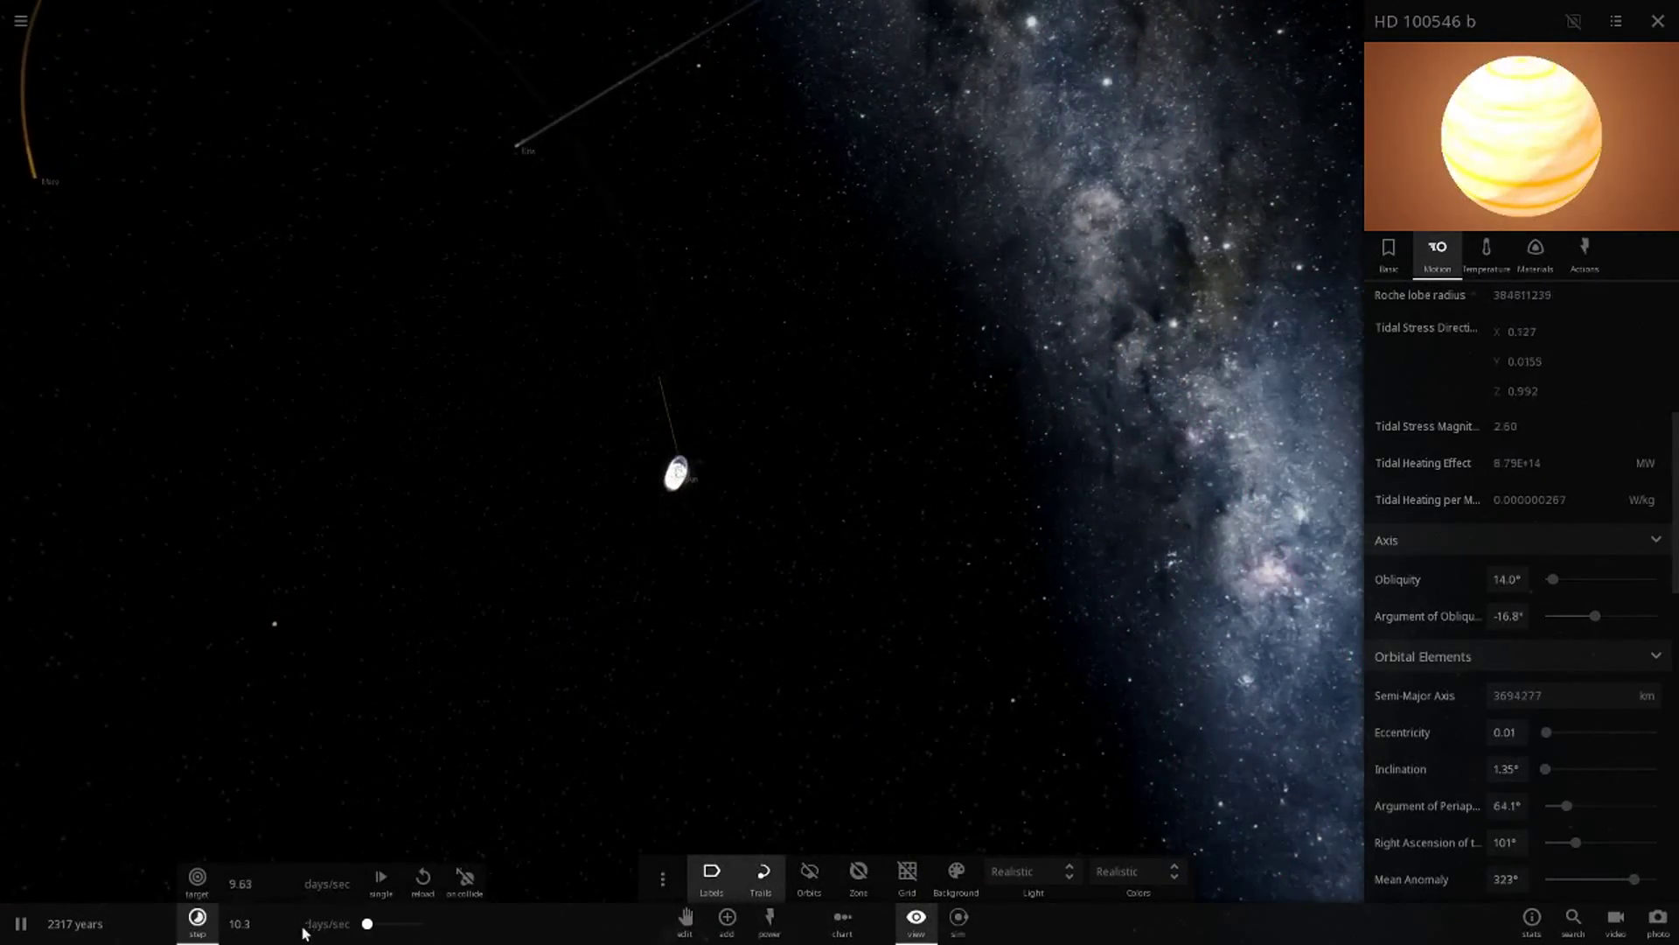
scroll(707, 538, up, 5)
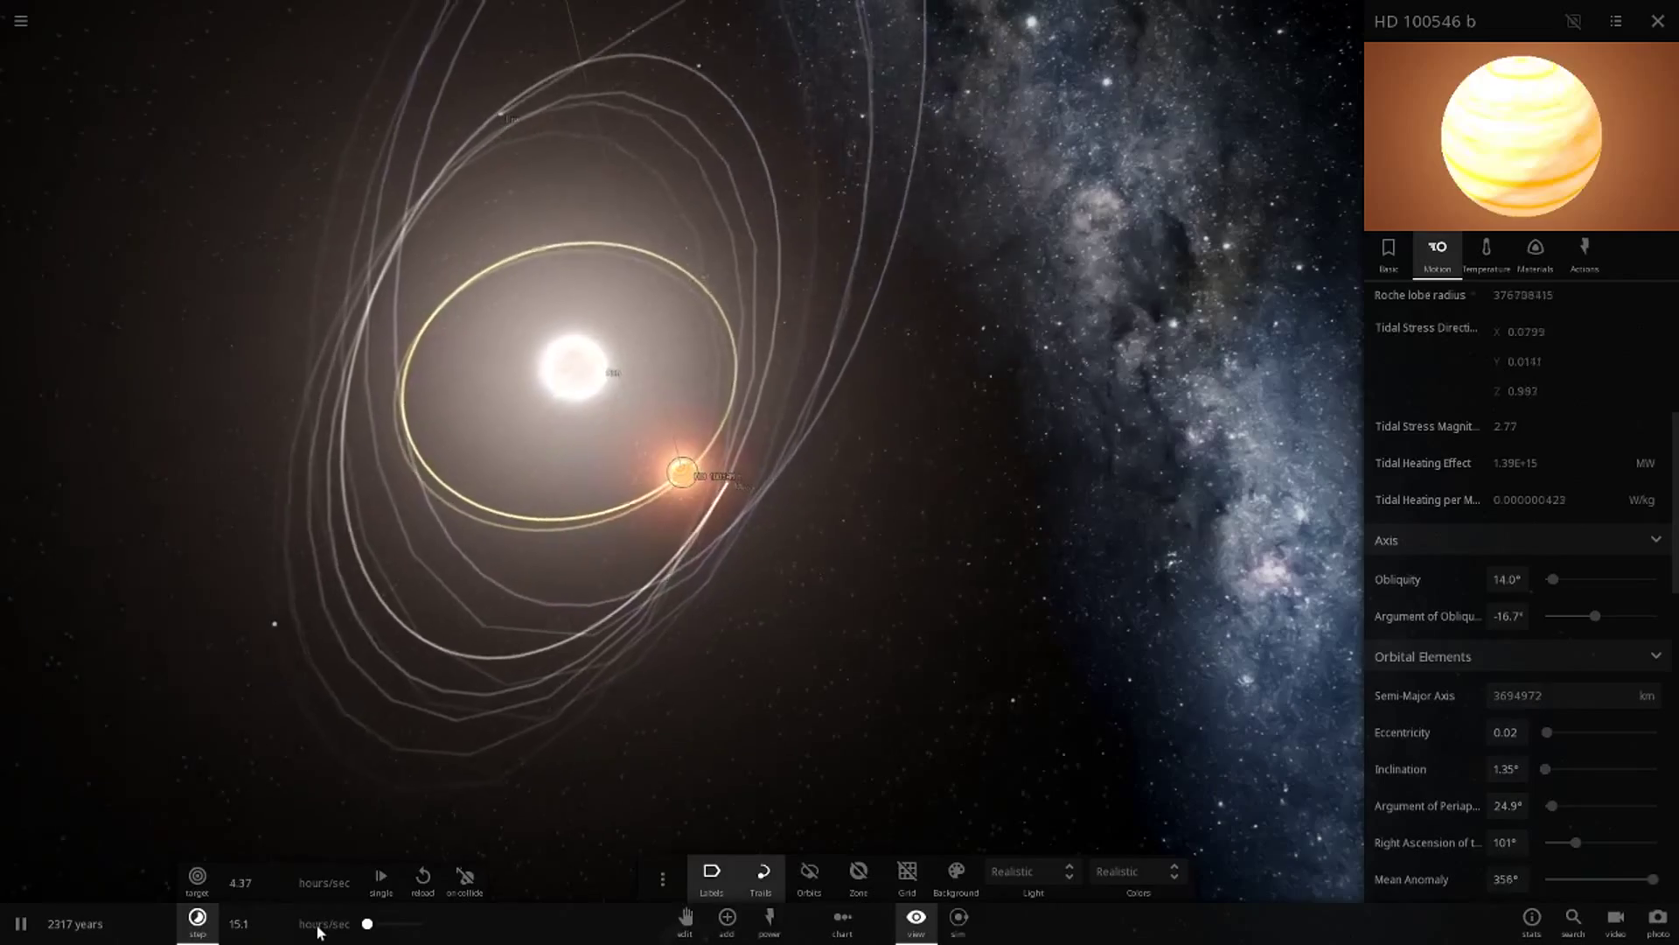
scroll(770, 607, up, 5)
drag(770, 607, 911, 551)
scroll(1197, 326, down, 4)
scroll(911, 551, down, 5)
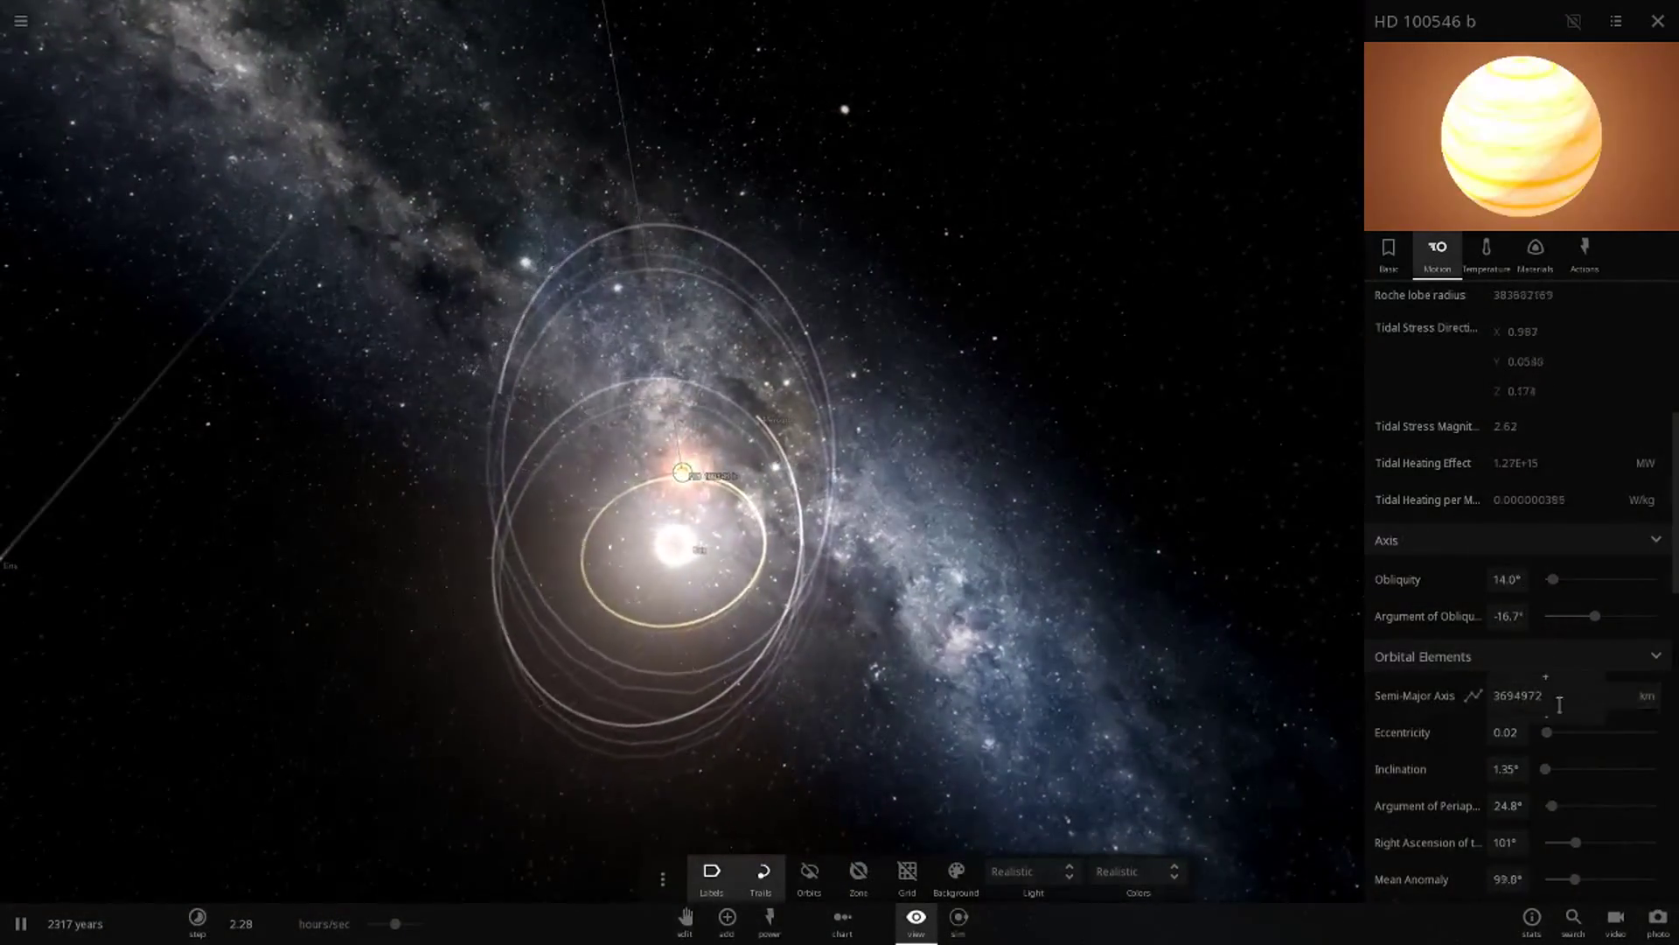
Step: Reduce HD 100546 b's semi-major axis in stages to about 740,000 km
click(1557, 717)
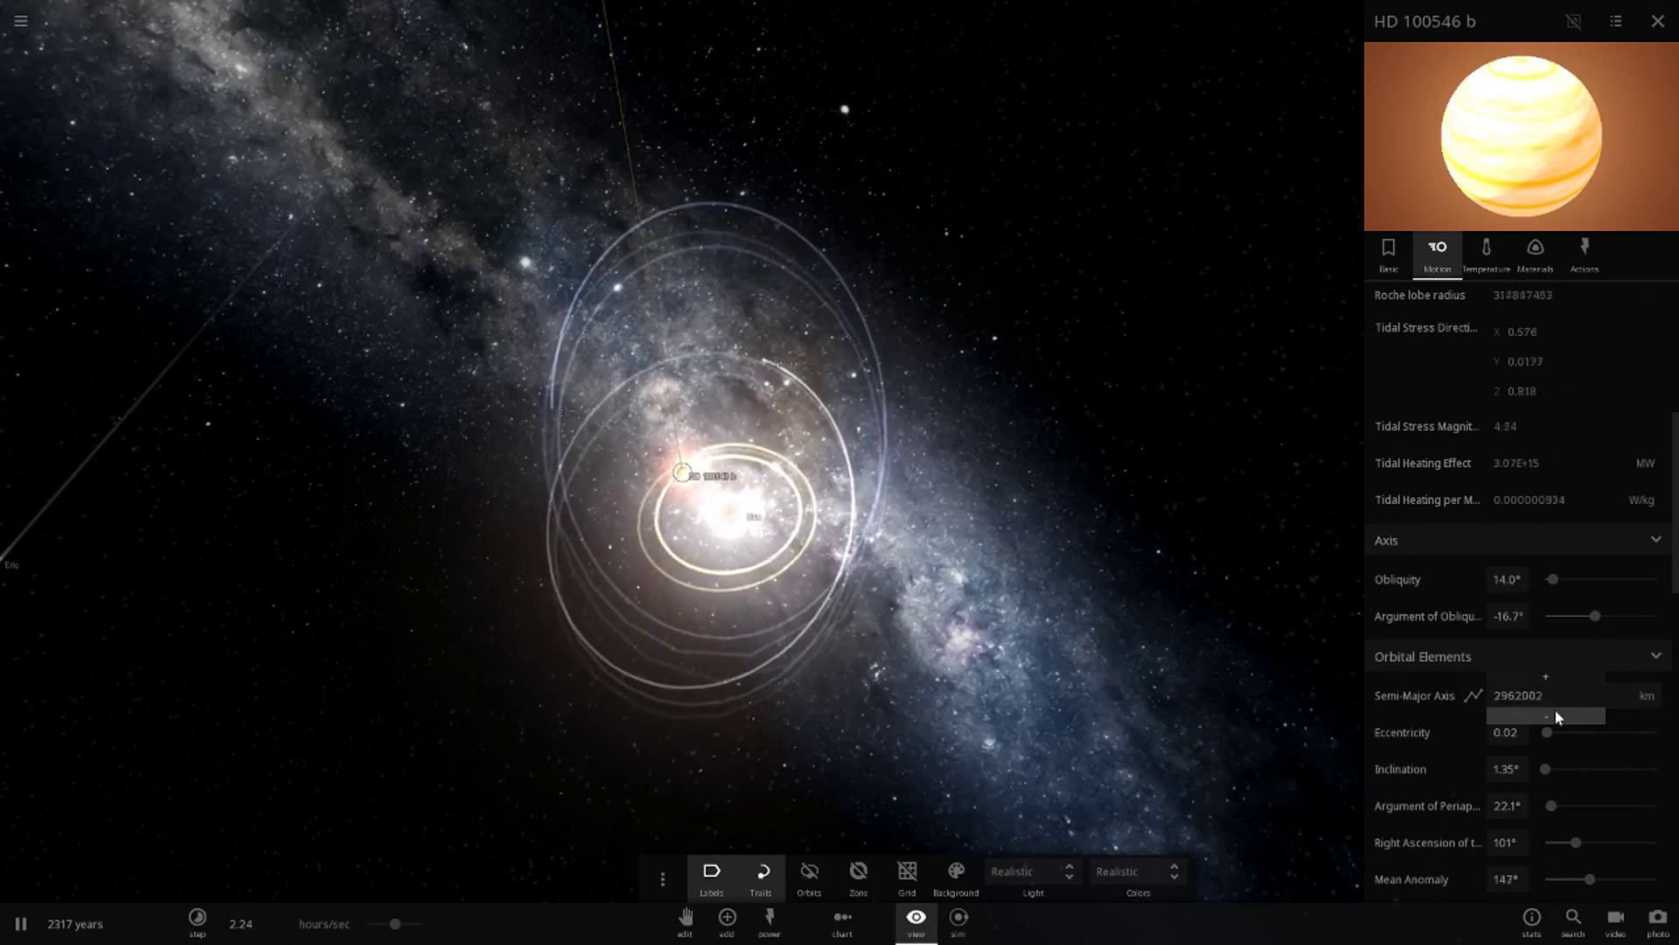
scroll(744, 490, up, 8)
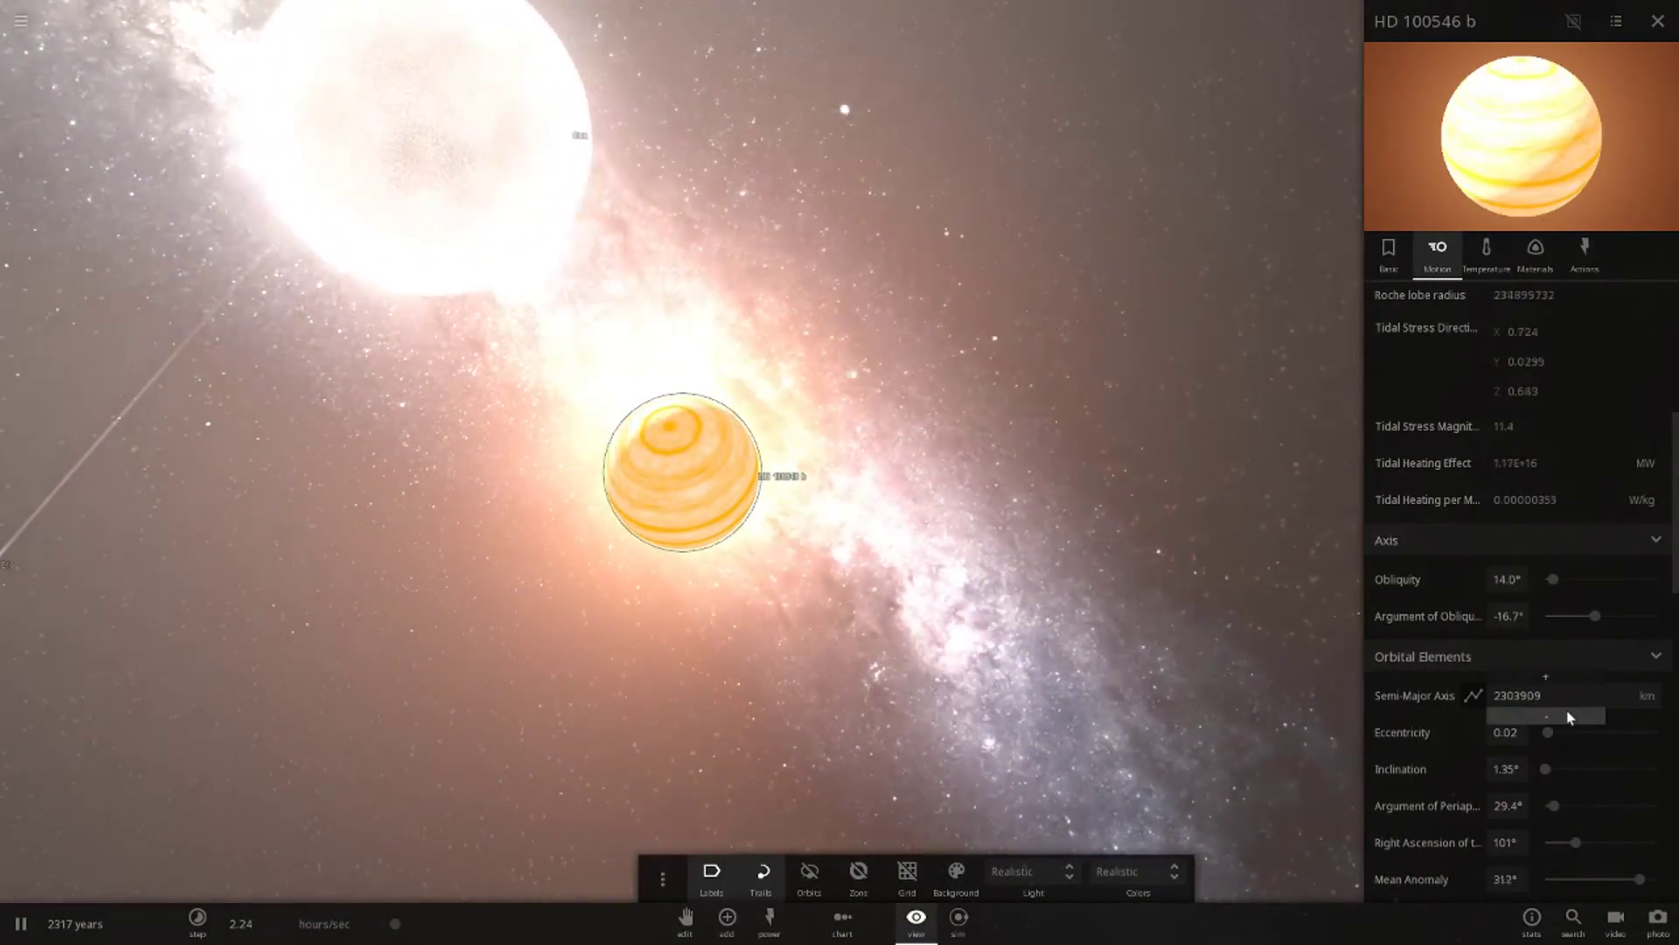
click(1567, 716)
click(1568, 716)
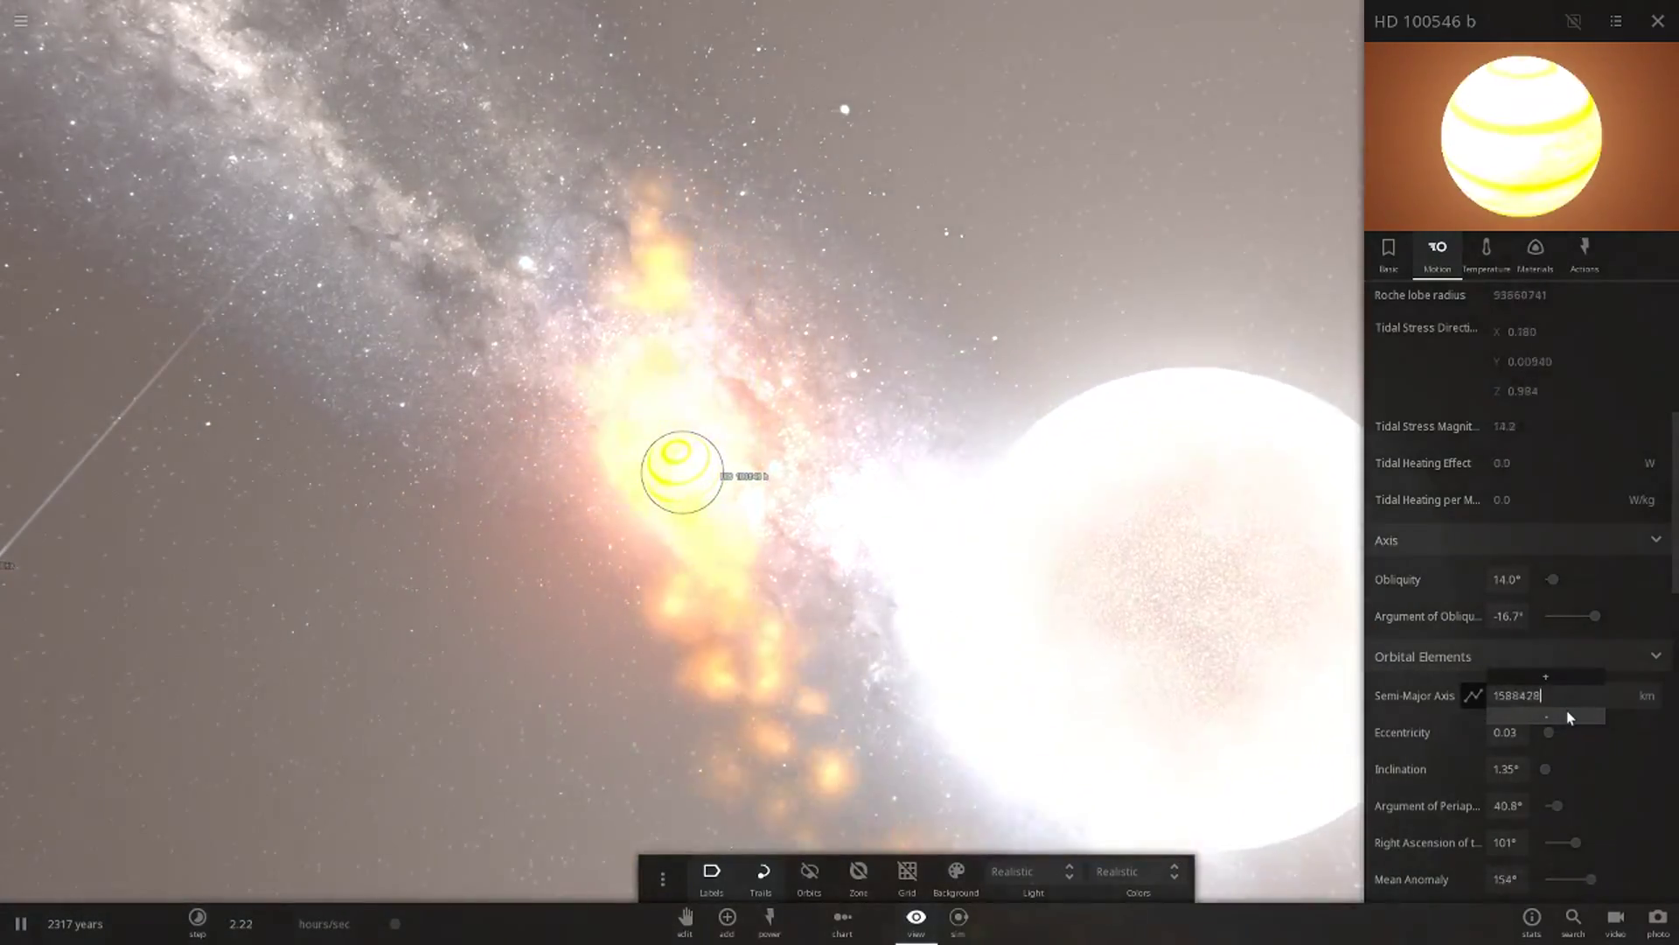
click(1568, 717)
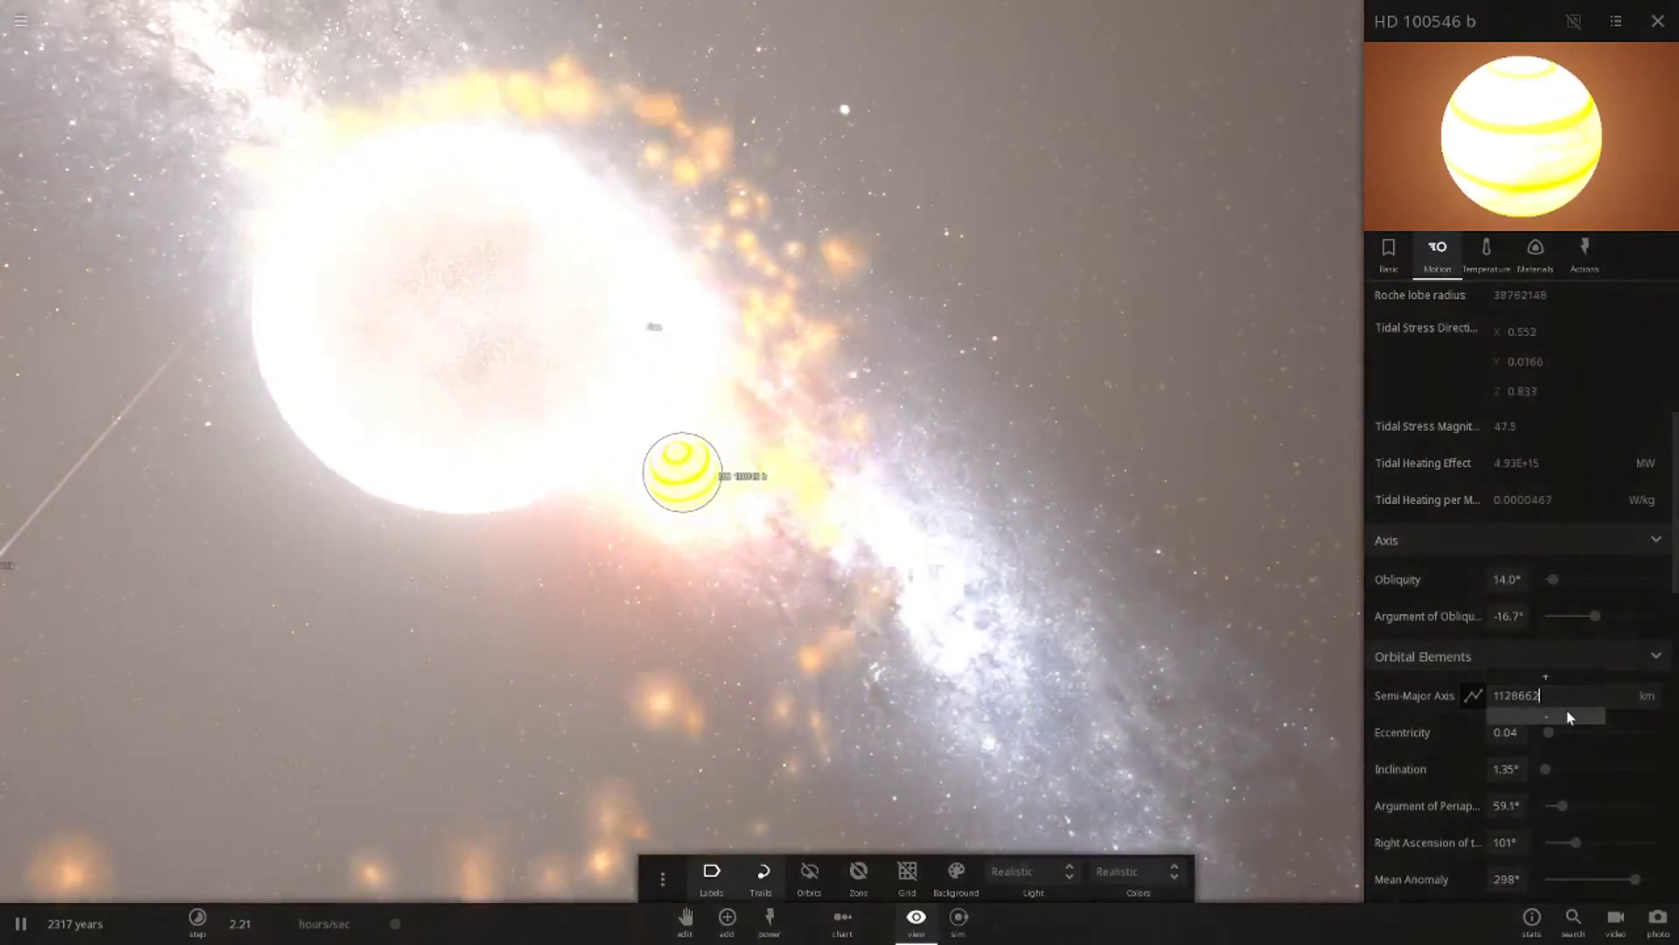
click(1567, 716)
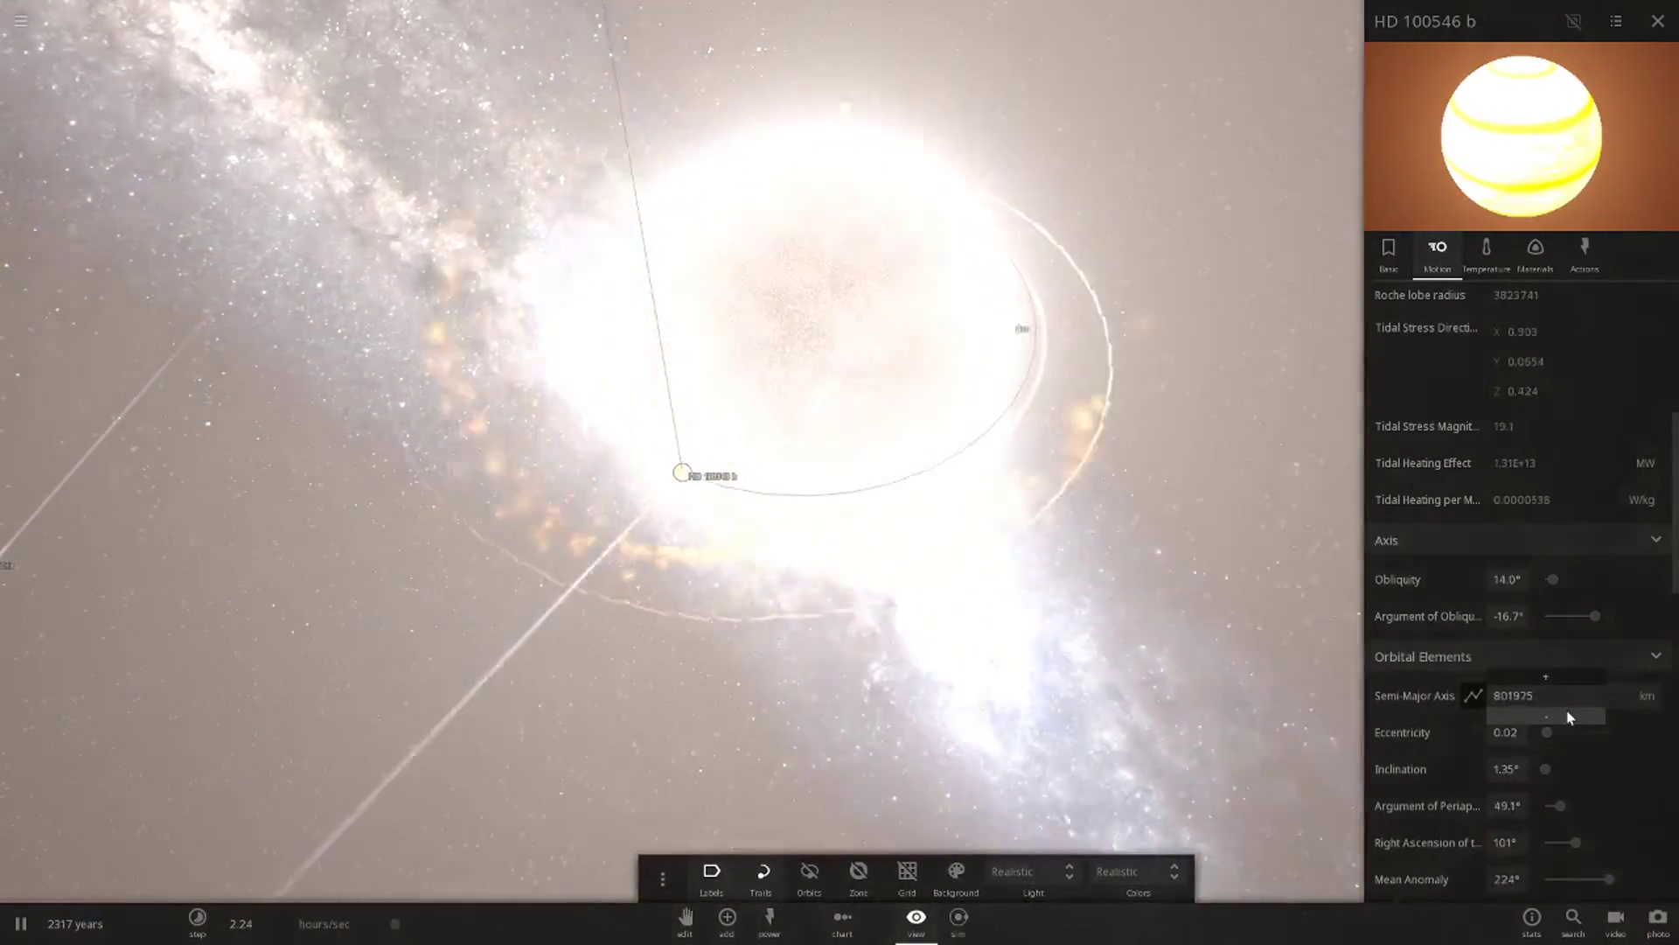
click(1567, 716)
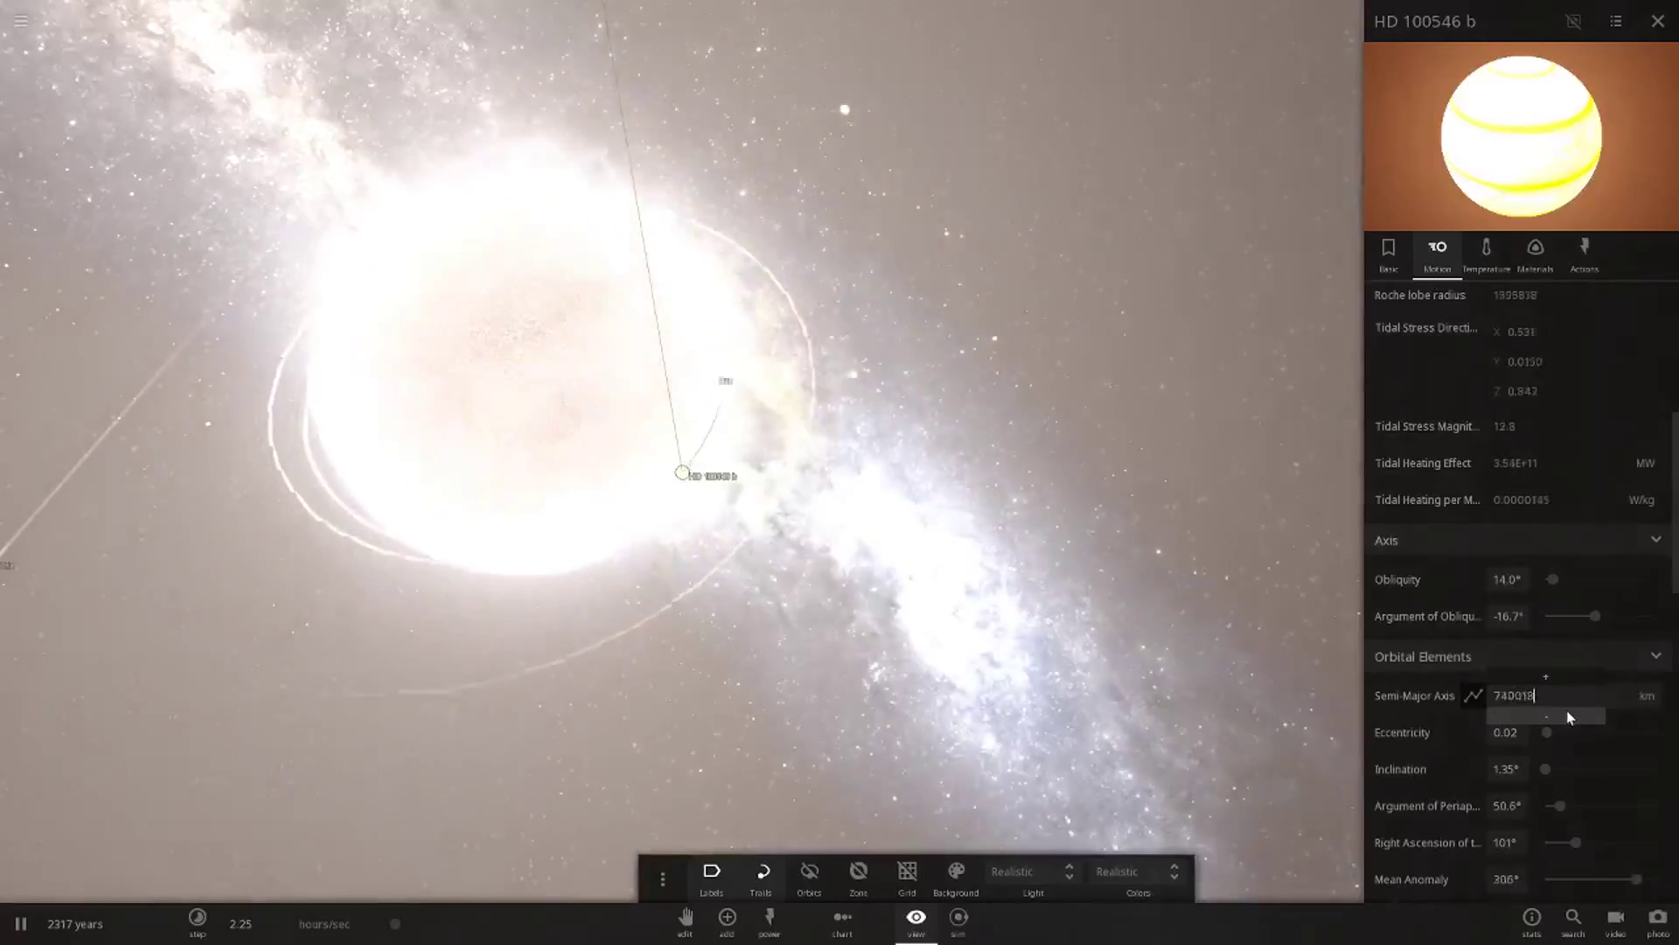
Step: Pause the simulation and inspect the Sun and one of the fragments in front of its surface
scroll(702, 484, down, 5)
drag(700, 484, 909, 527)
key(space)
scroll(467, 686, up, 8)
scroll(875, 519, up, 3)
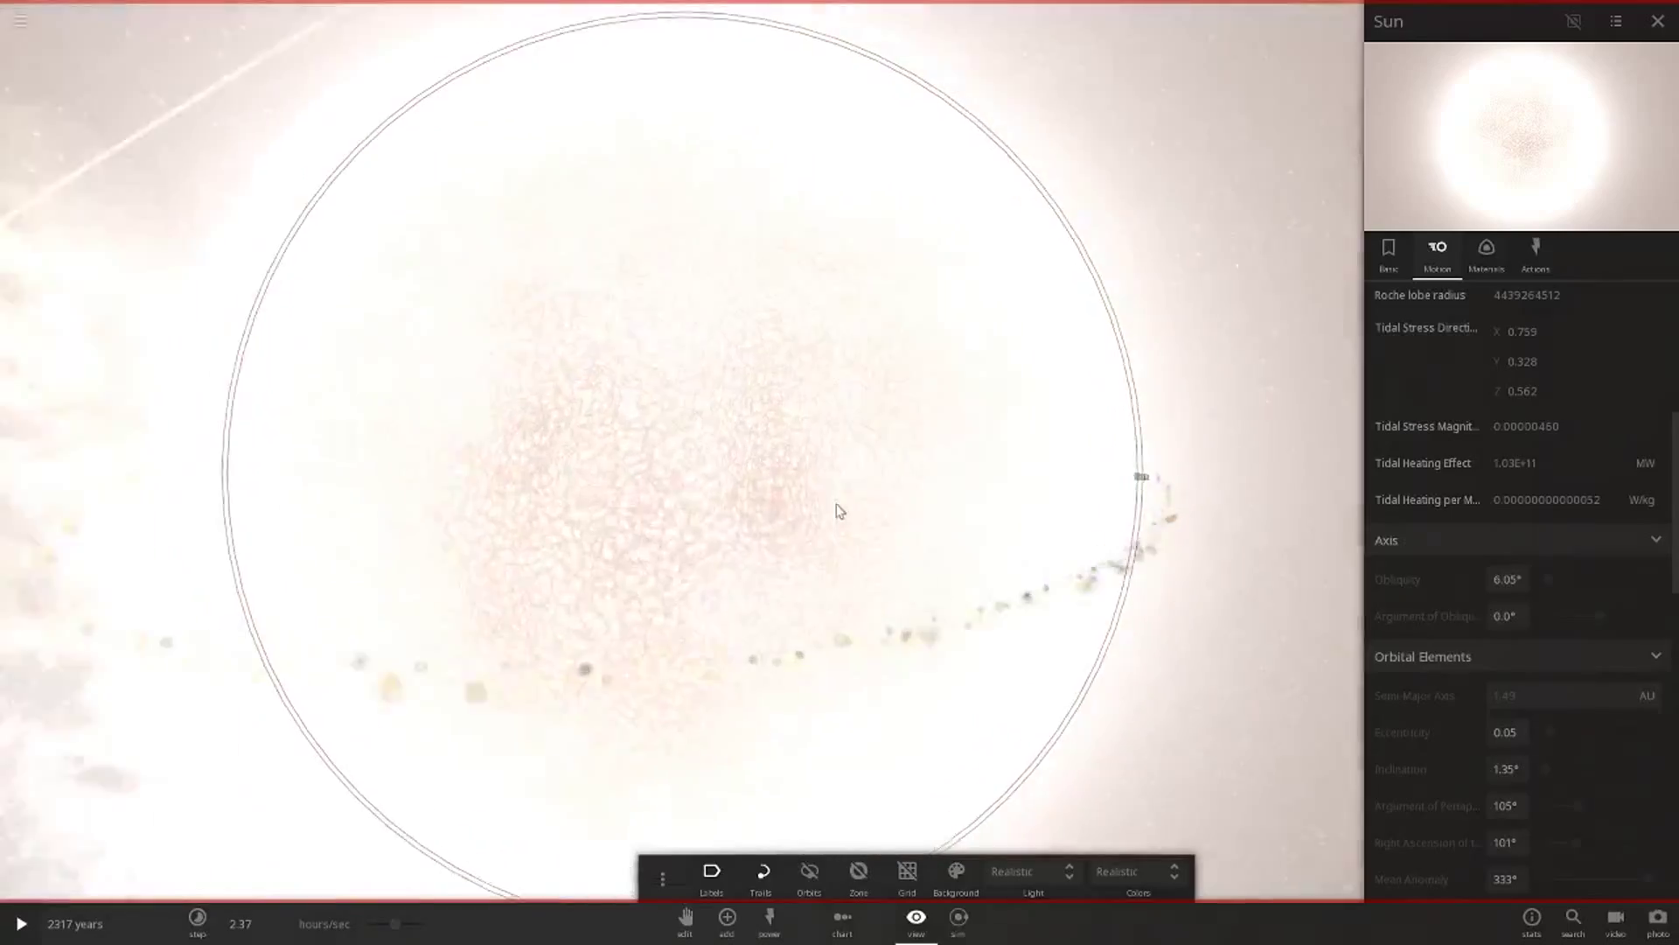
double_click(1153, 671)
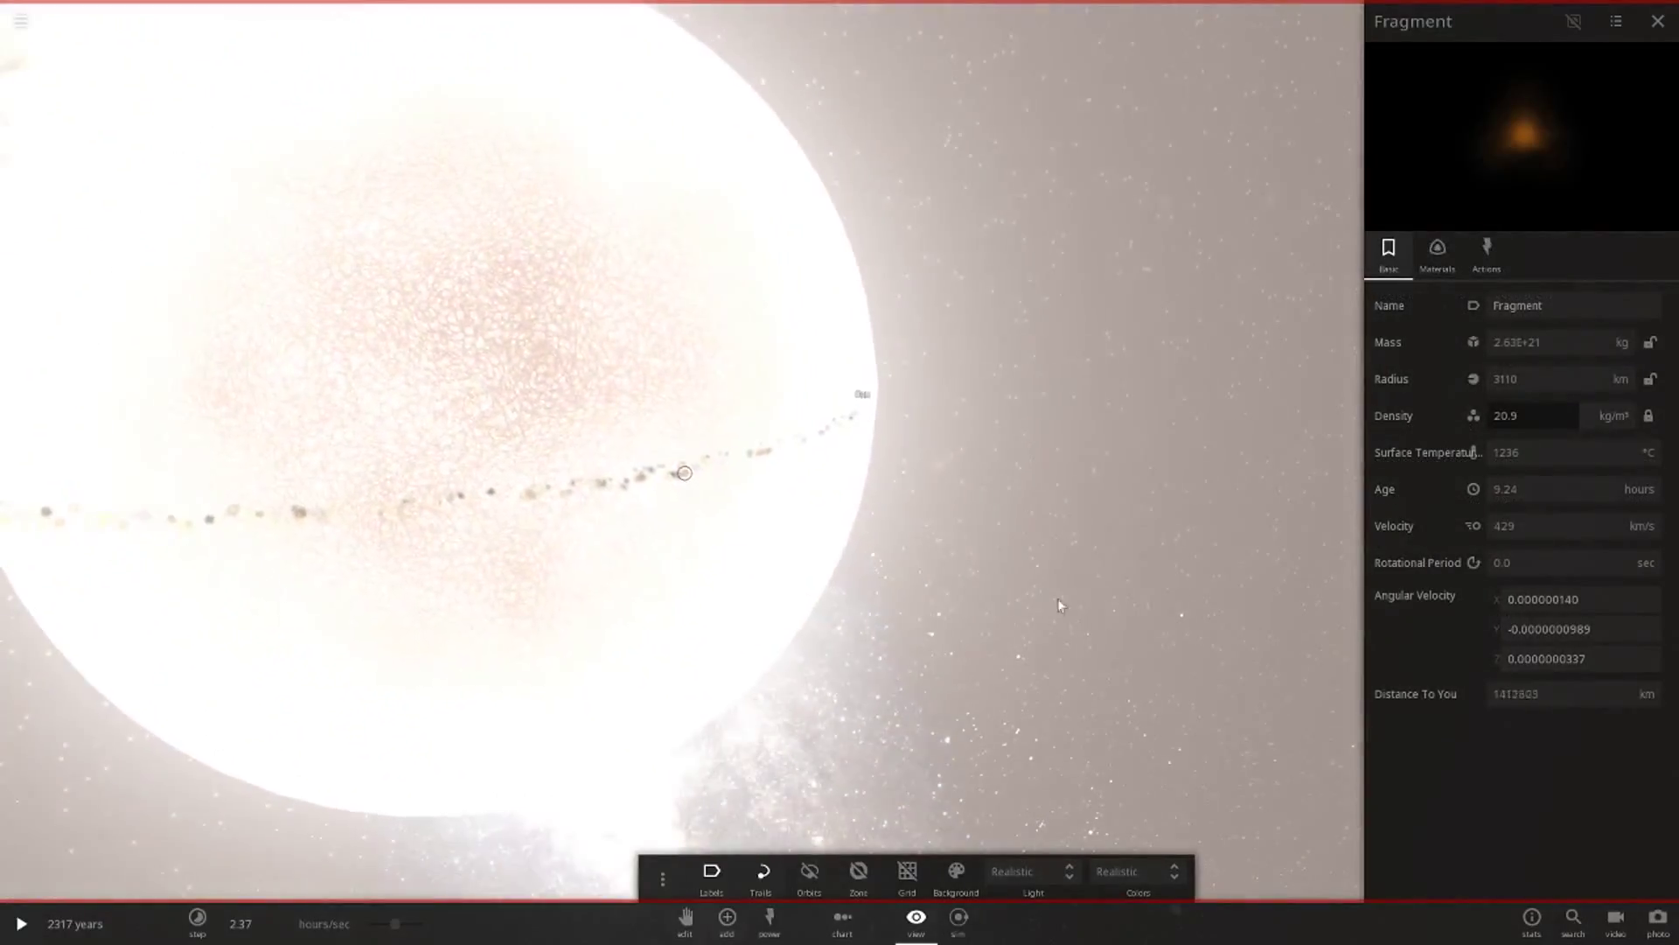
scroll(832, 495, down, 5)
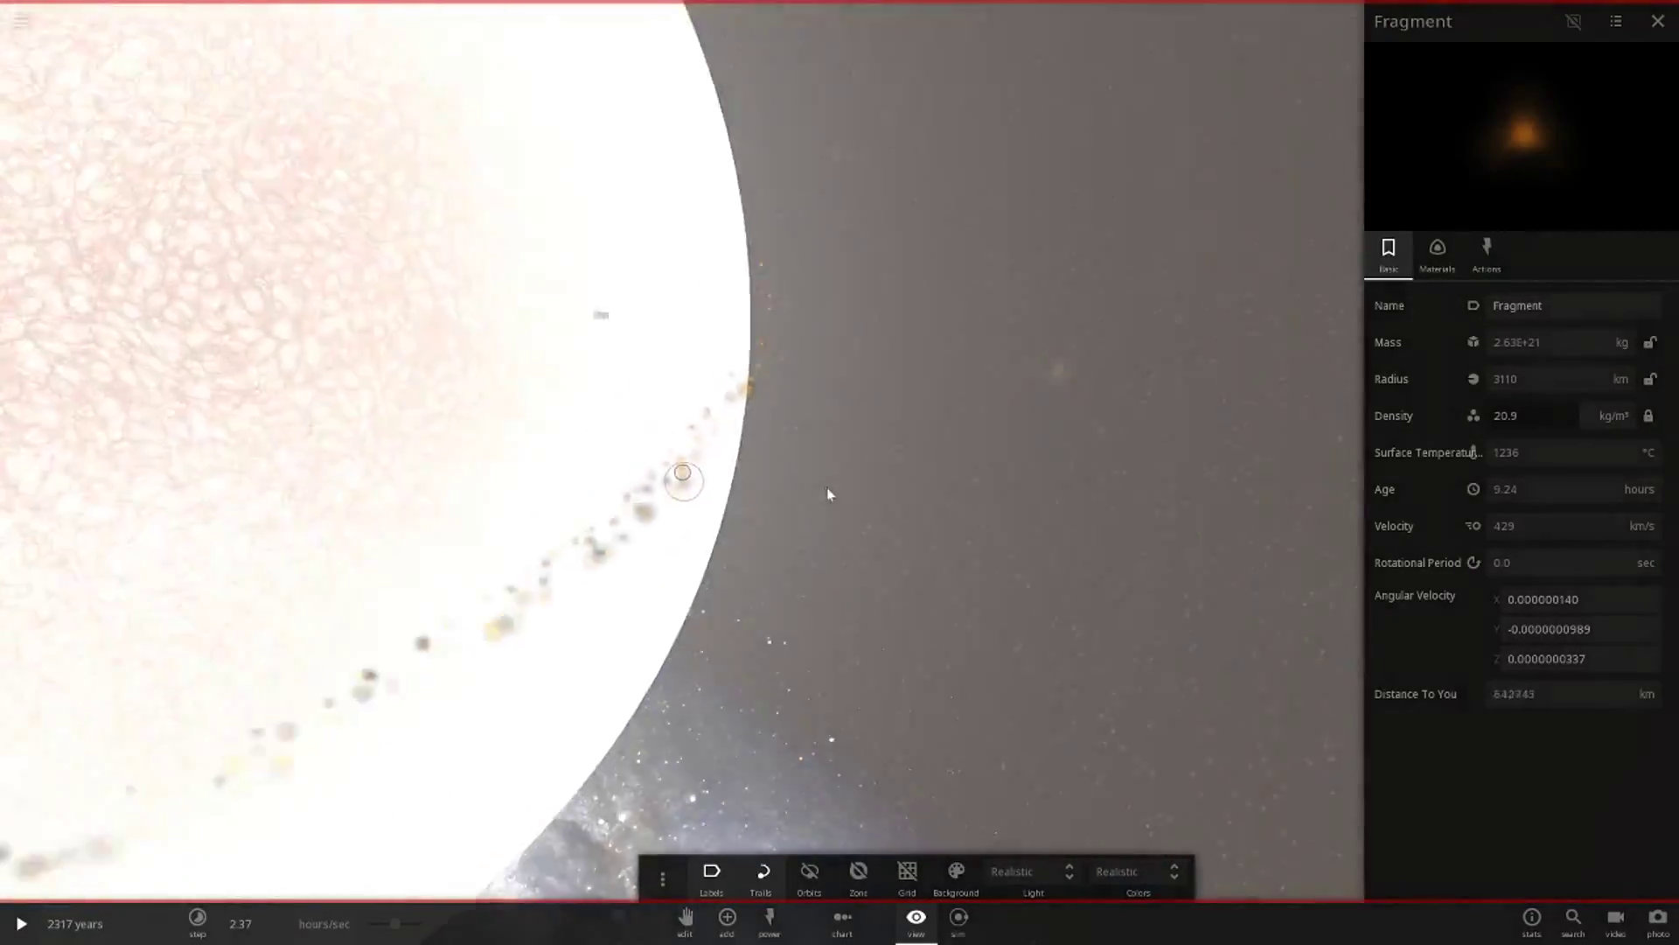
scroll(851, 533, down, 5)
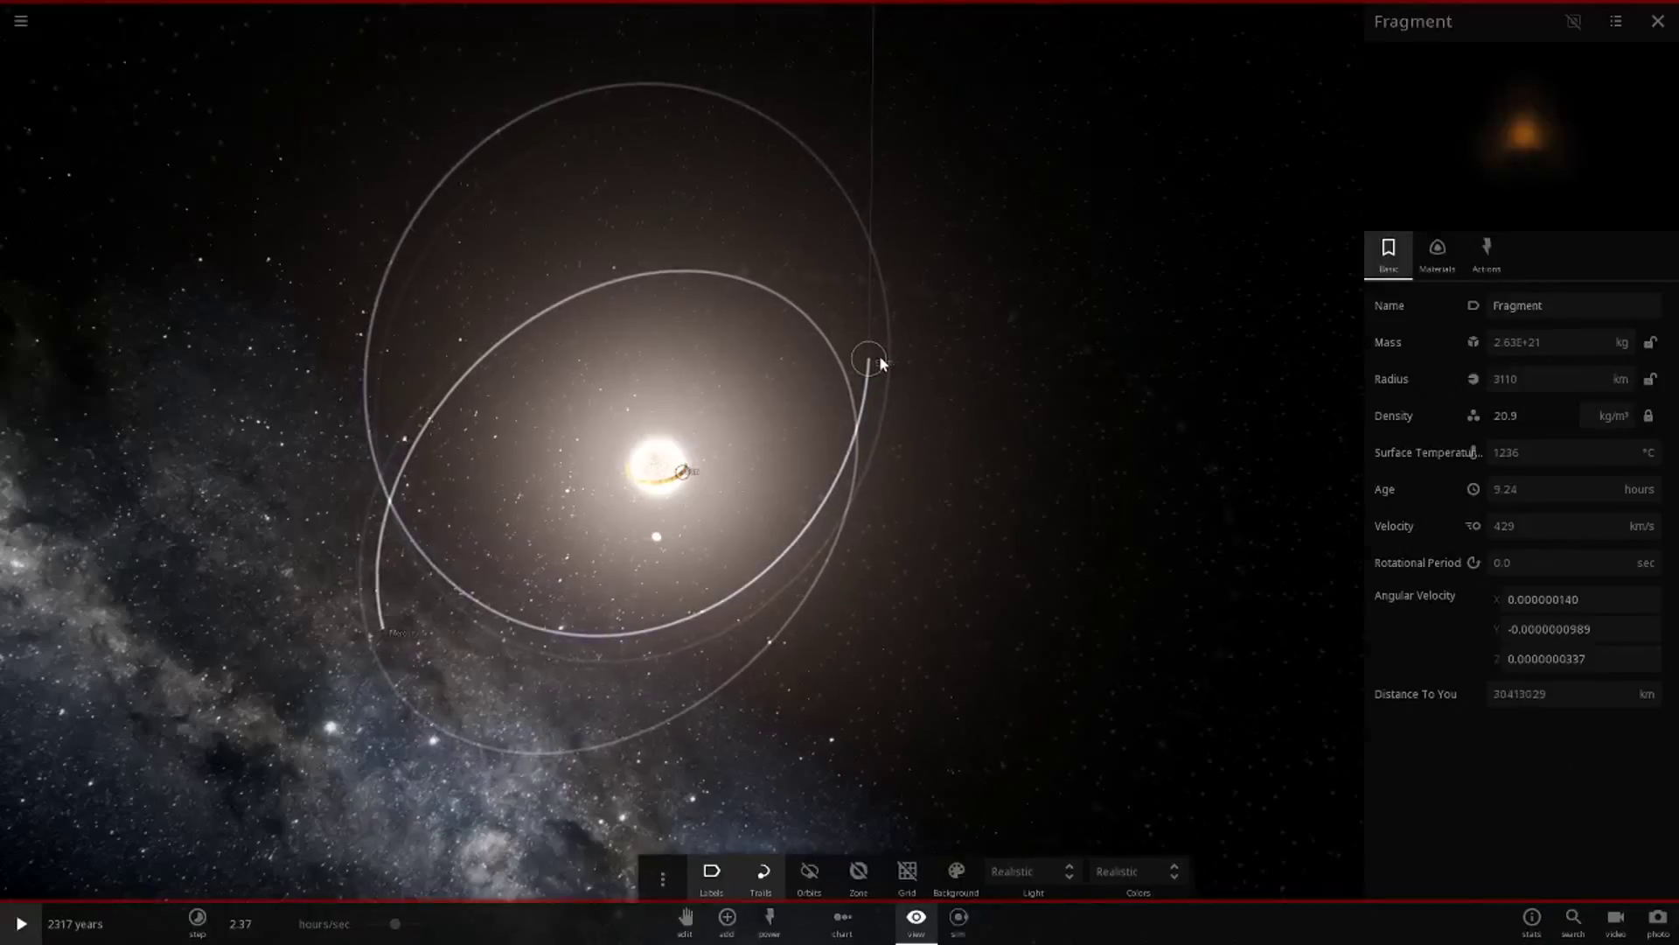
Step: Select Earth, show orbit lines in place of trails and resume the simulation at about 1.3 days per second
double_click(877, 358)
scroll(885, 583, down, 5)
drag(885, 584, 476, 705)
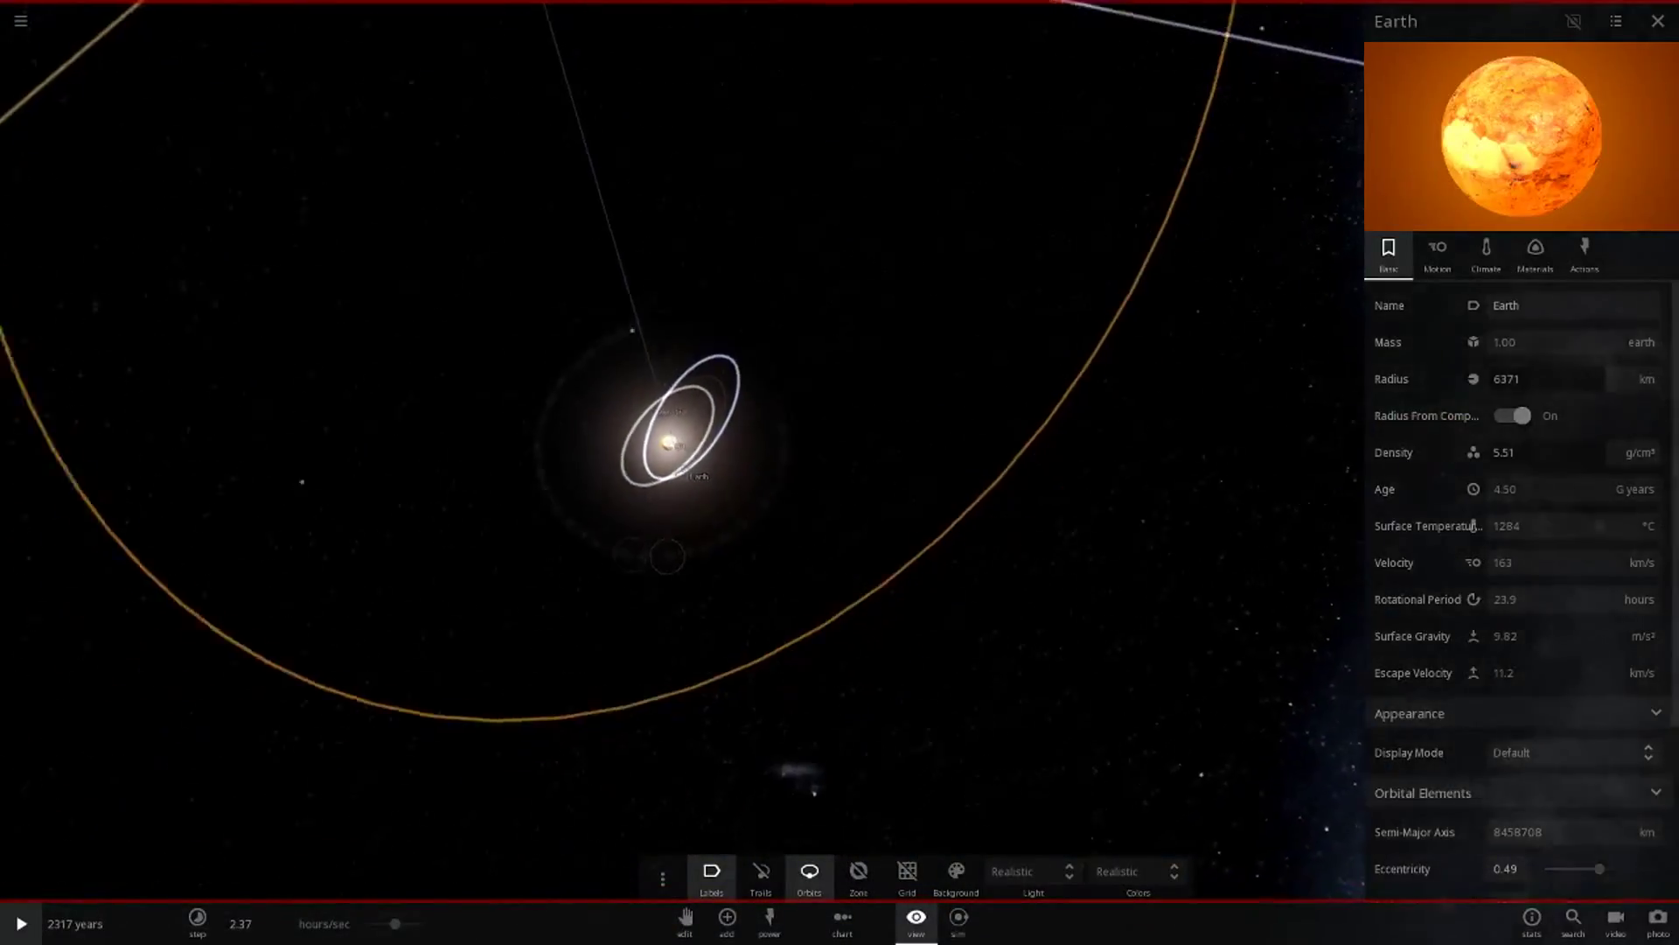
drag(882, 481, 528, 709)
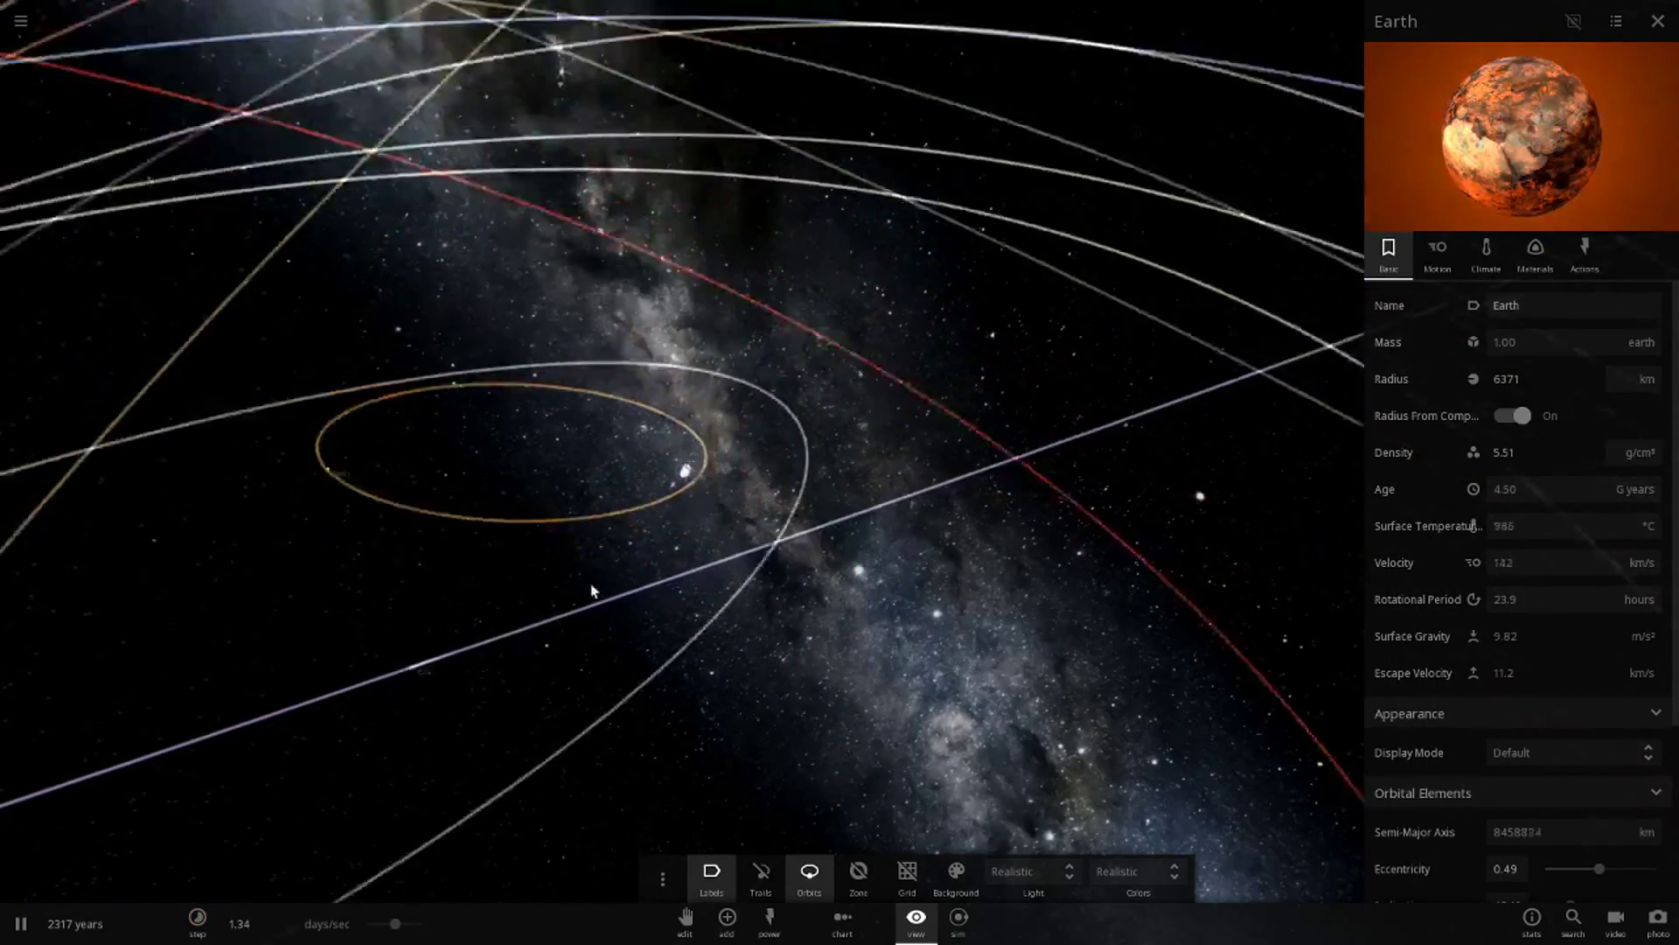
Step: Speed the simulation up to about 1.8 years per second and view Earth's orbit close to the Sun
scroll(592, 591, down, 8)
drag(595, 595, 559, 753)
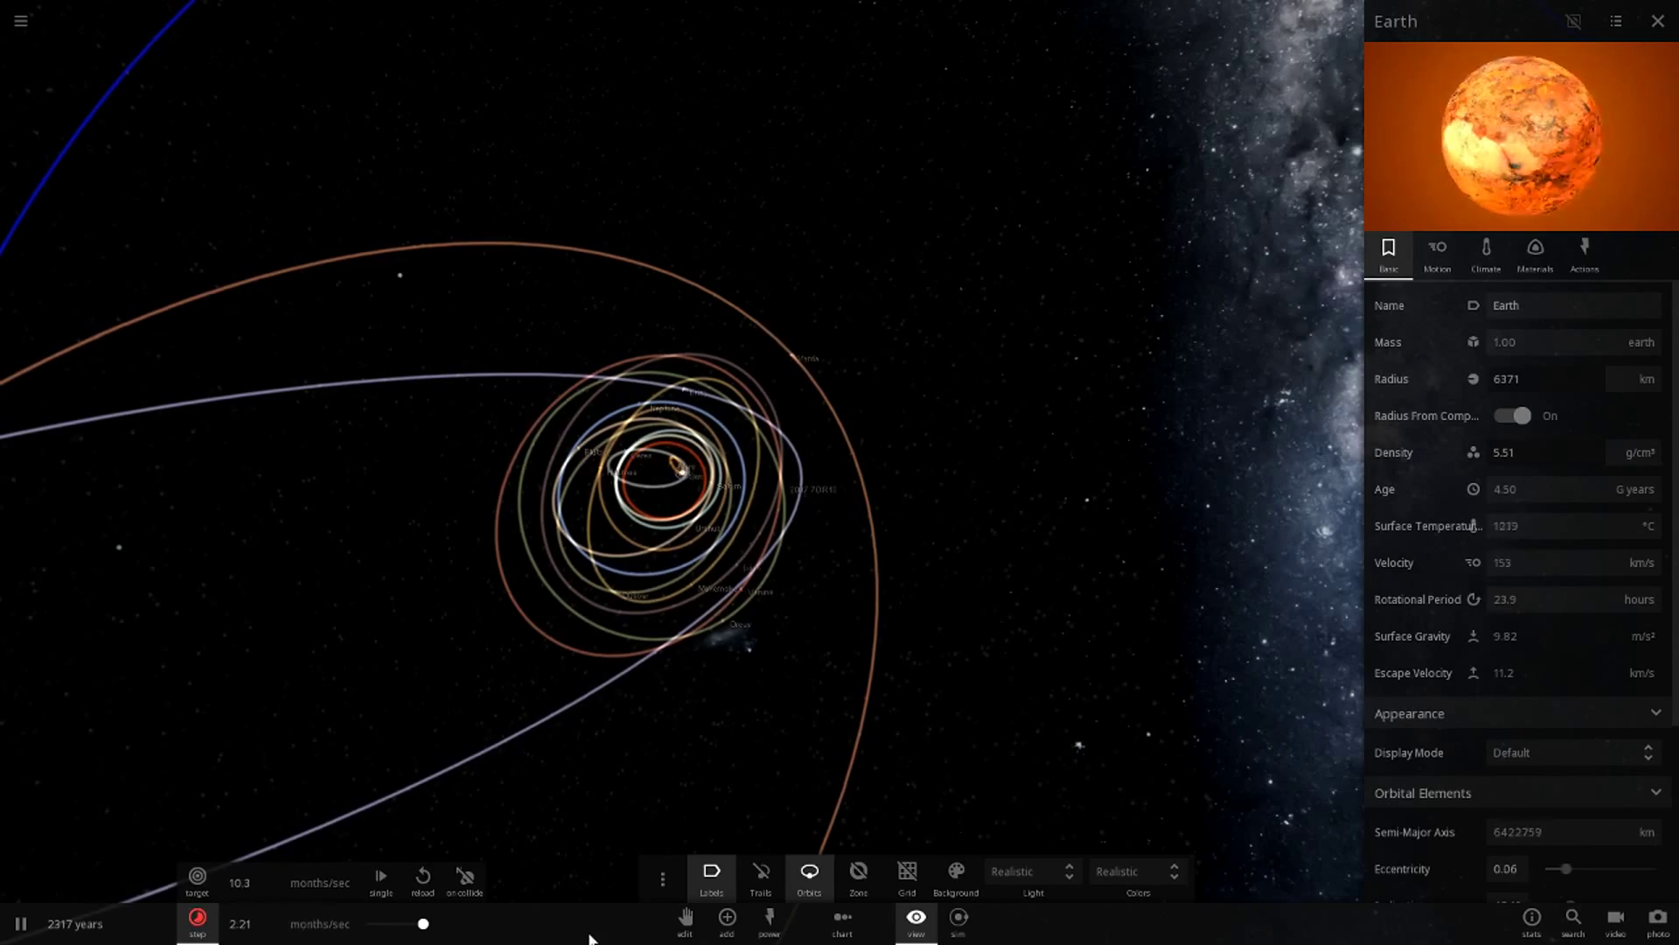
scroll(644, 585, up, 10)
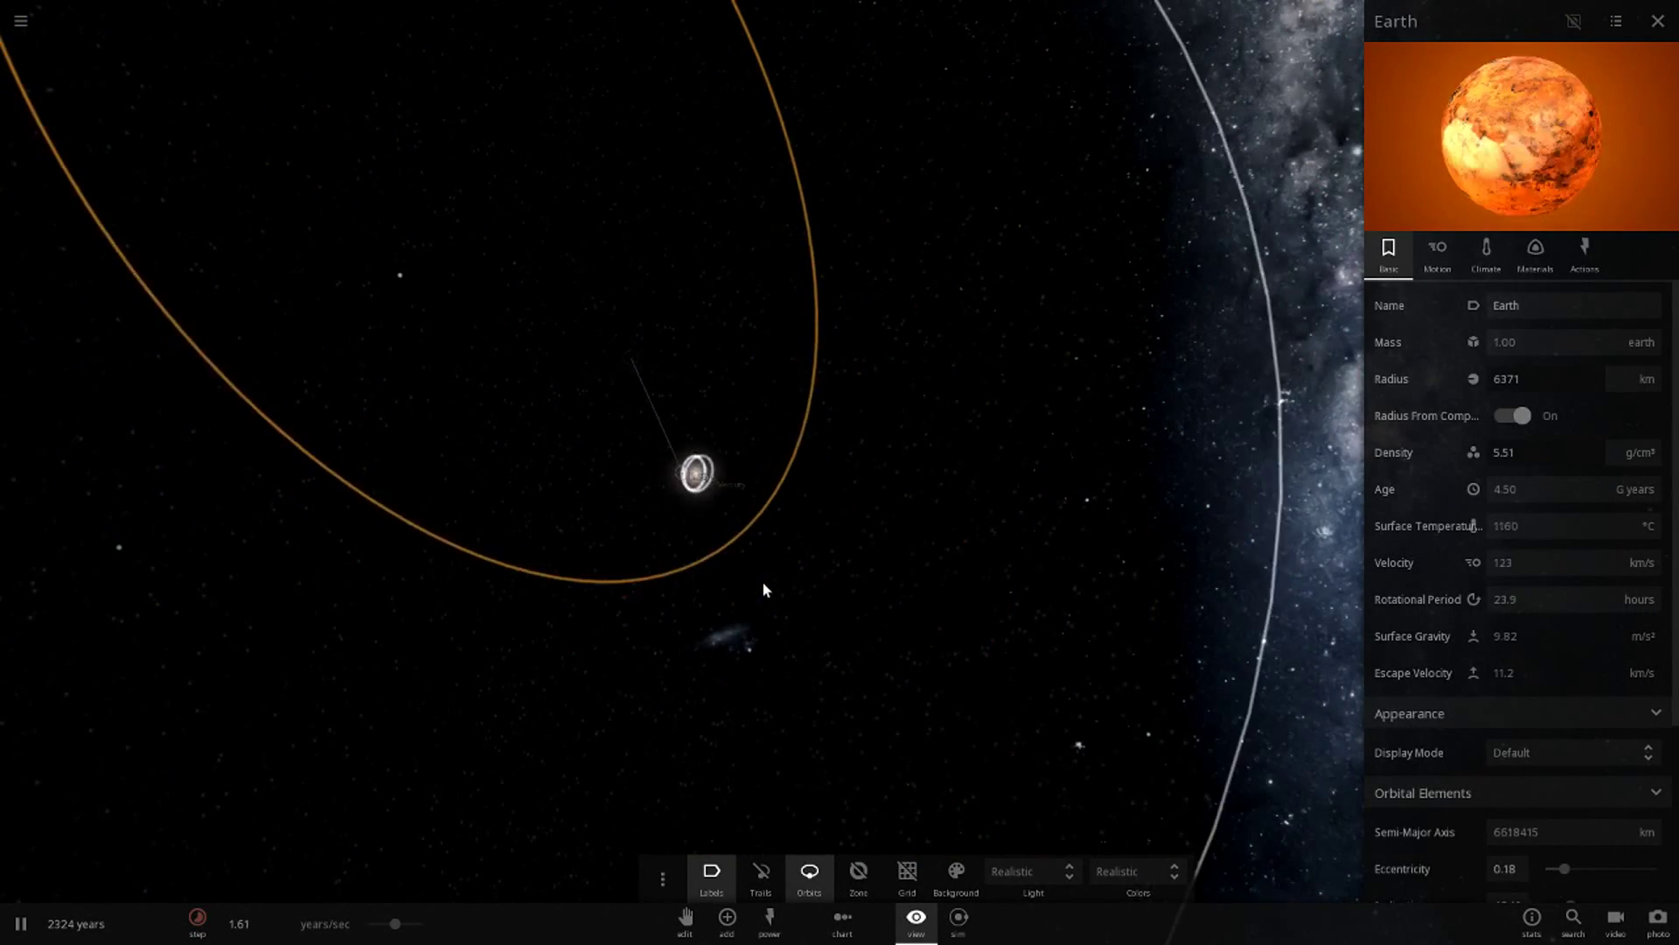
drag(611, 468, 707, 739)
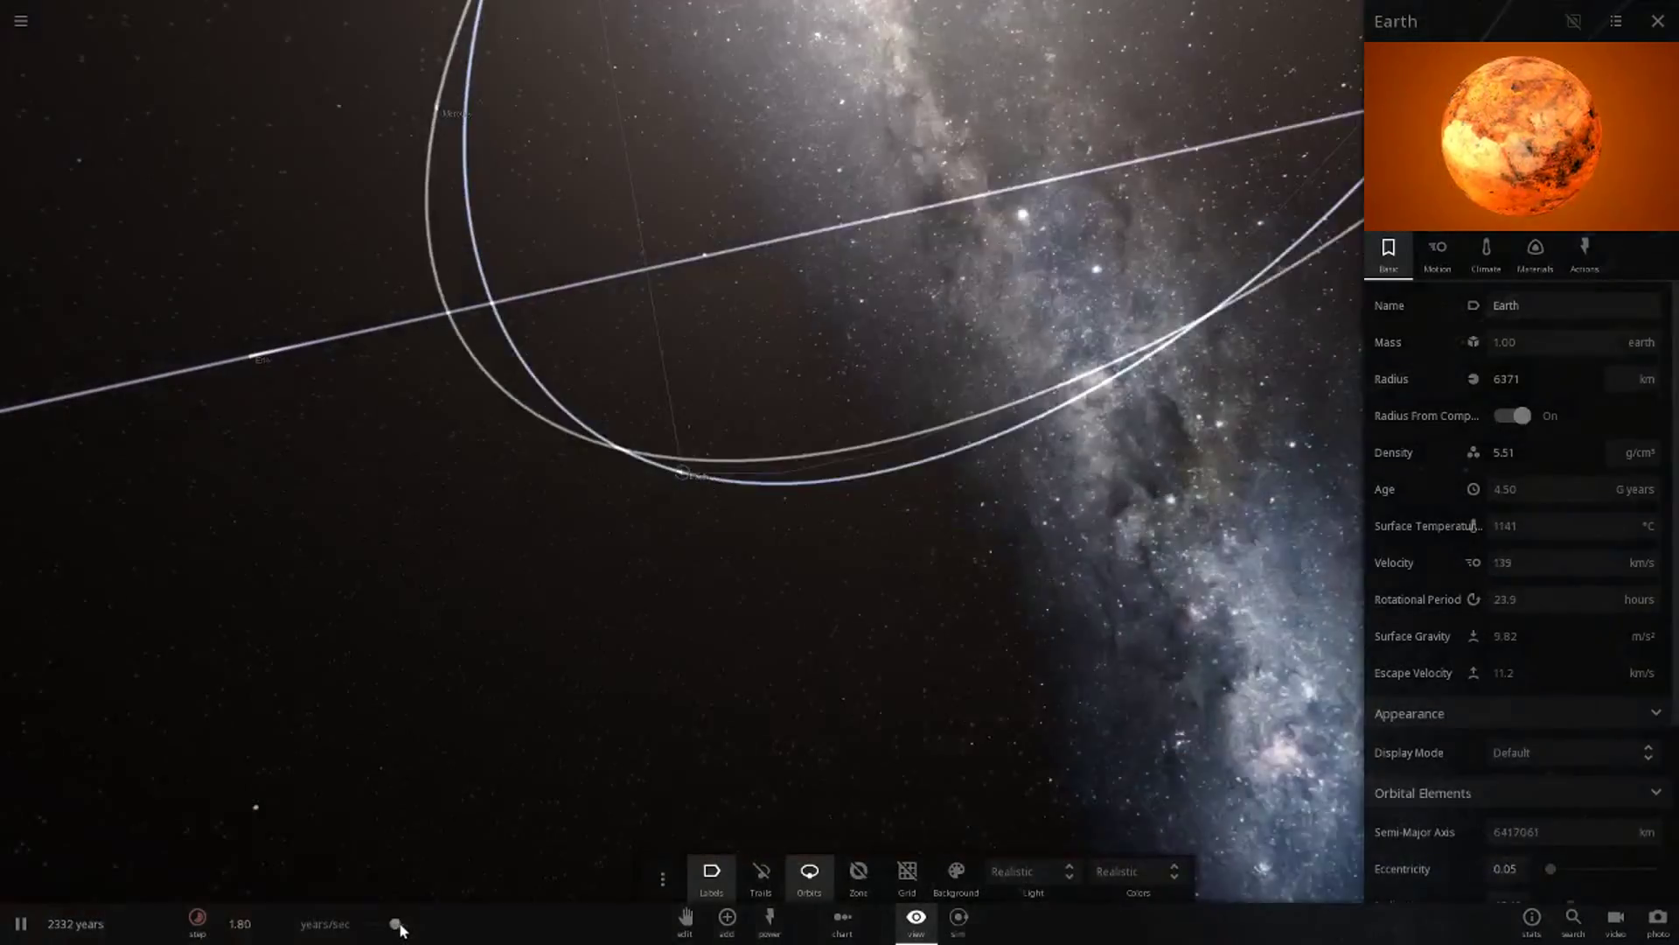
Step: Slow the simulation to about 3 days per second and close Earth's properties
mouse_move(344, 934)
drag(342, 927, 265, 917)
scroll(688, 472, down, 10)
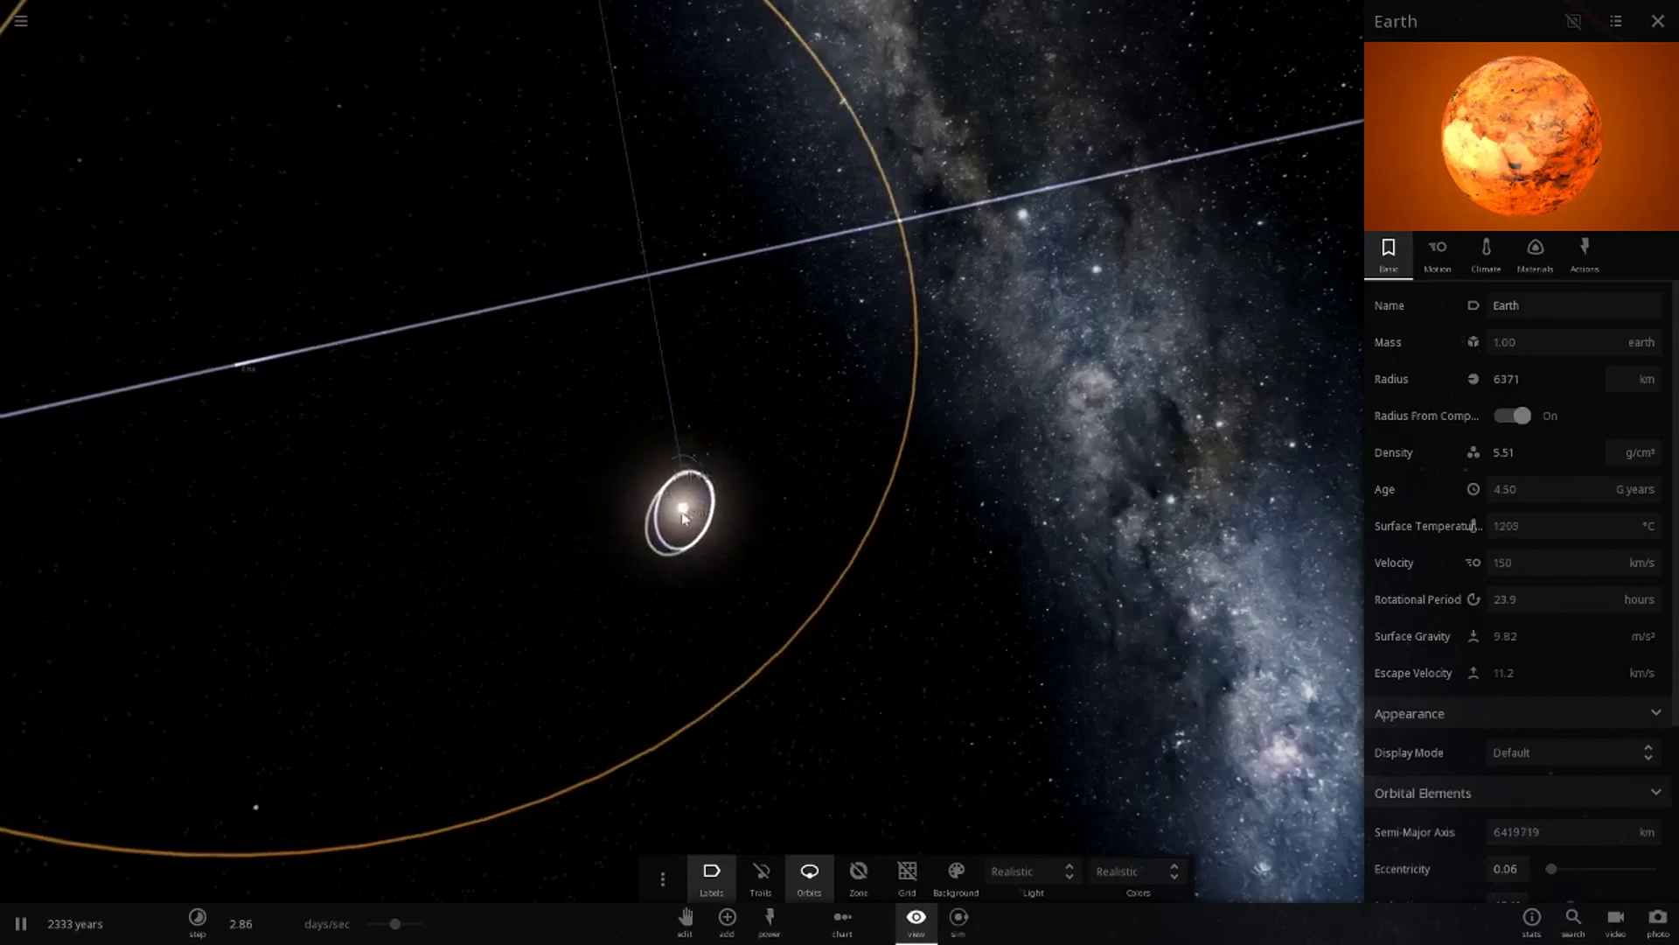
click(723, 444)
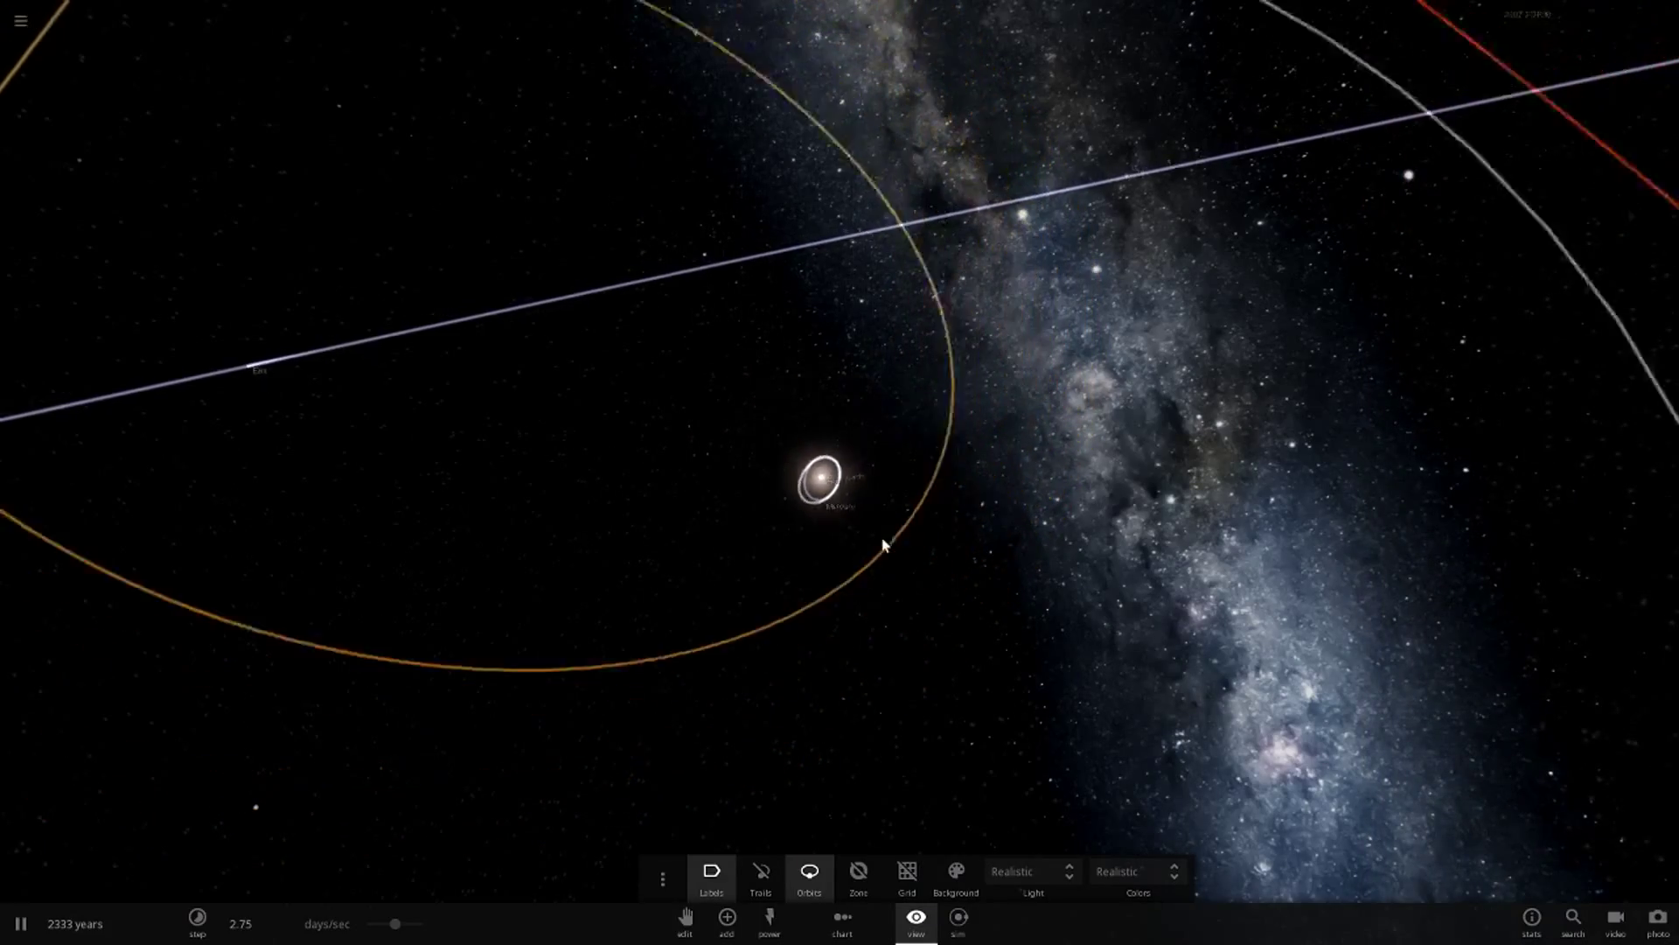
Step: Examine the layout of the planets' and dwarf planets' orbits around the Sun from several angles
scroll(1032, 156, down, 5)
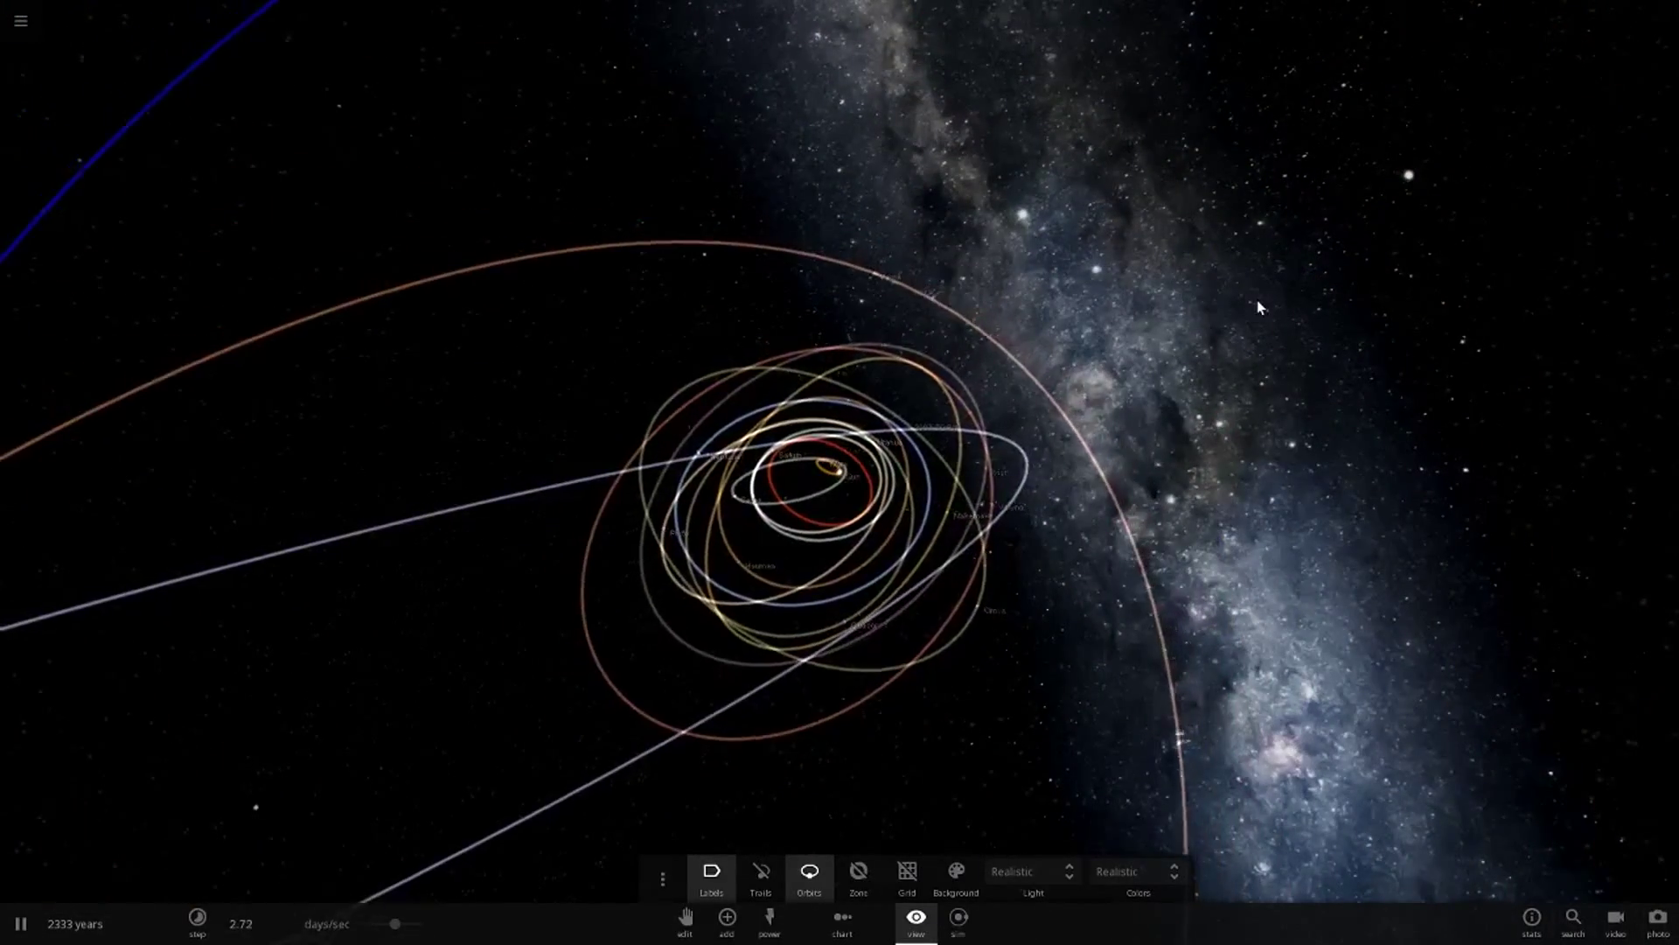
scroll(840, 474, up, 10)
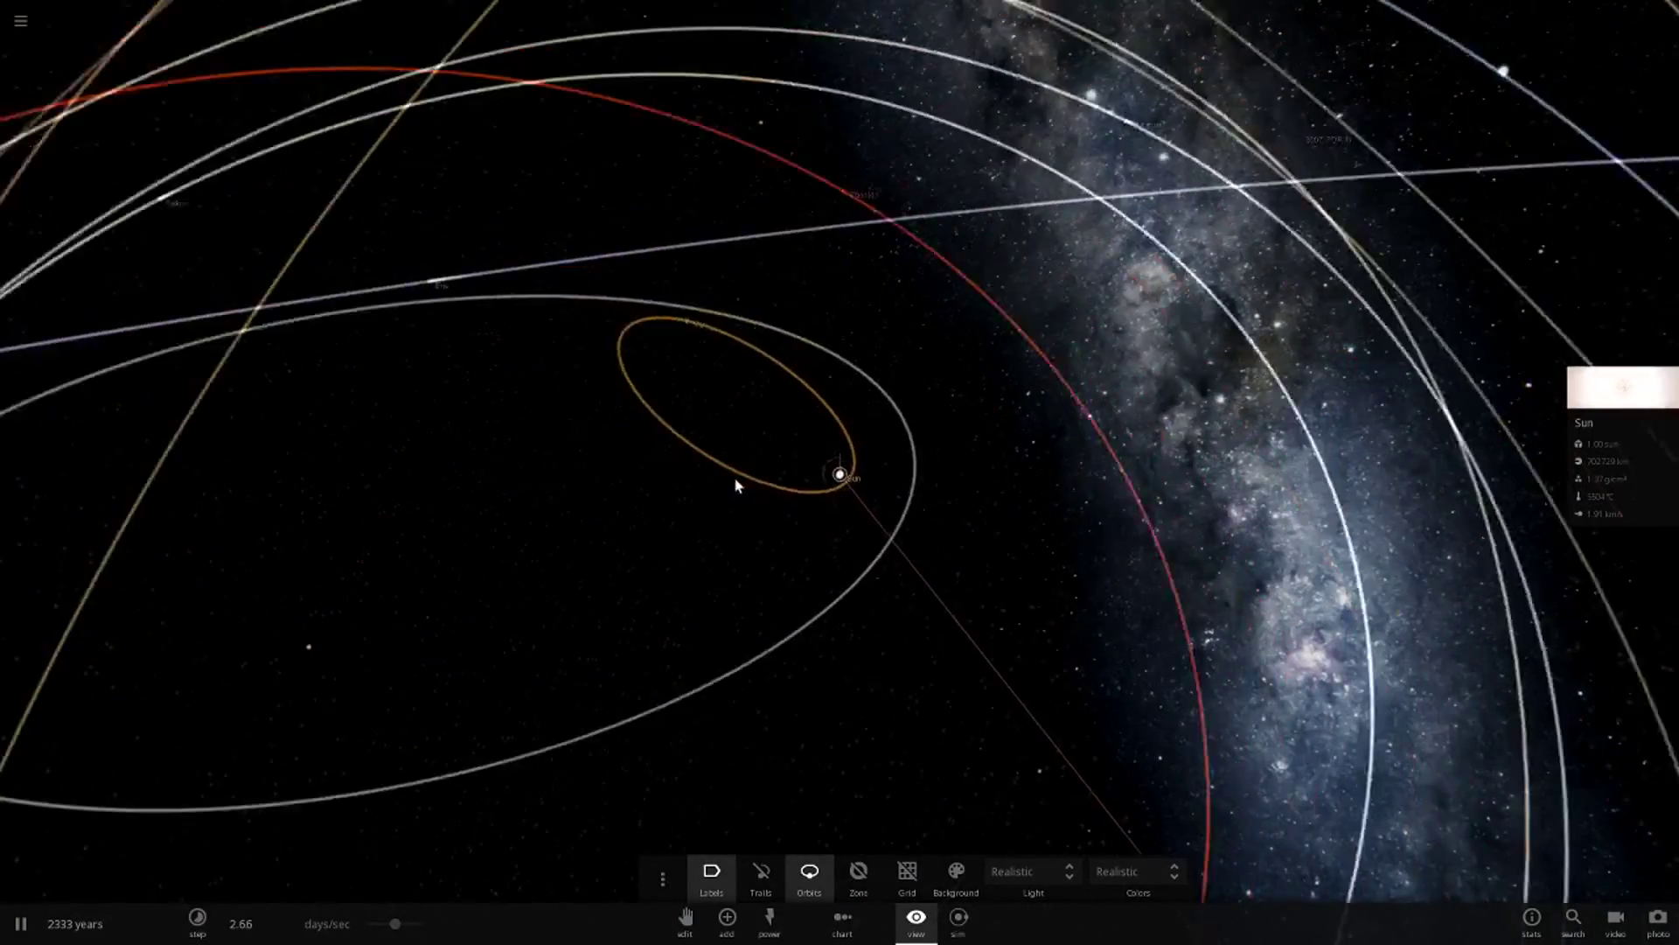
scroll(735, 485, down, 5)
drag(736, 485, 813, 568)
click(773, 497)
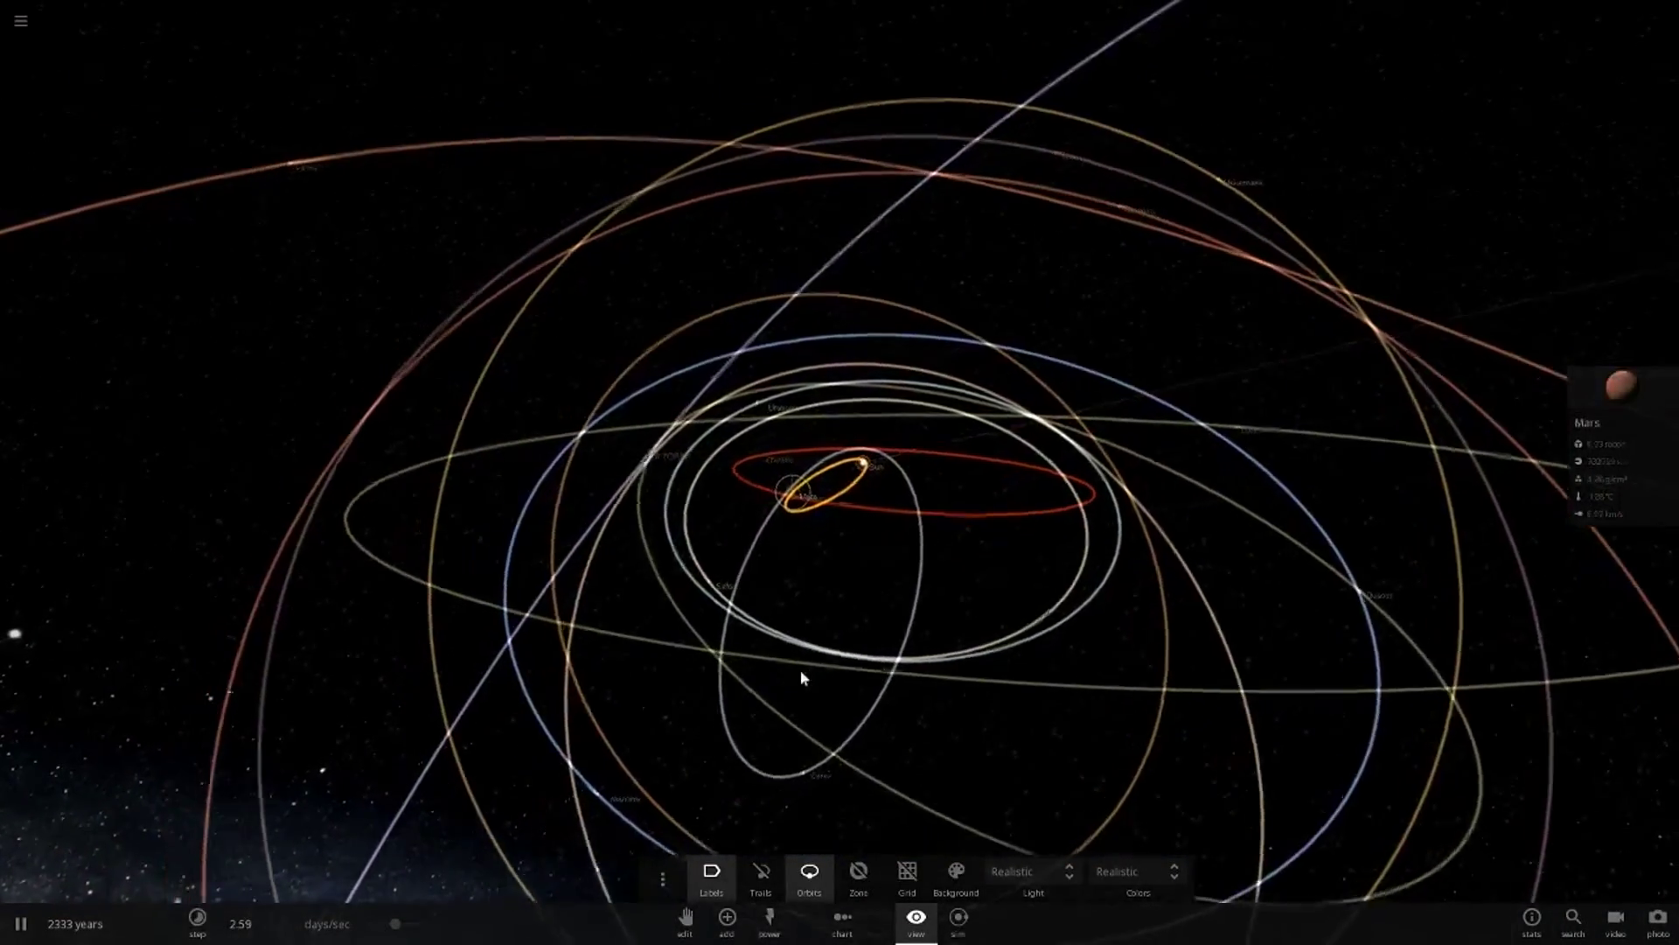
drag(803, 679, 941, 615)
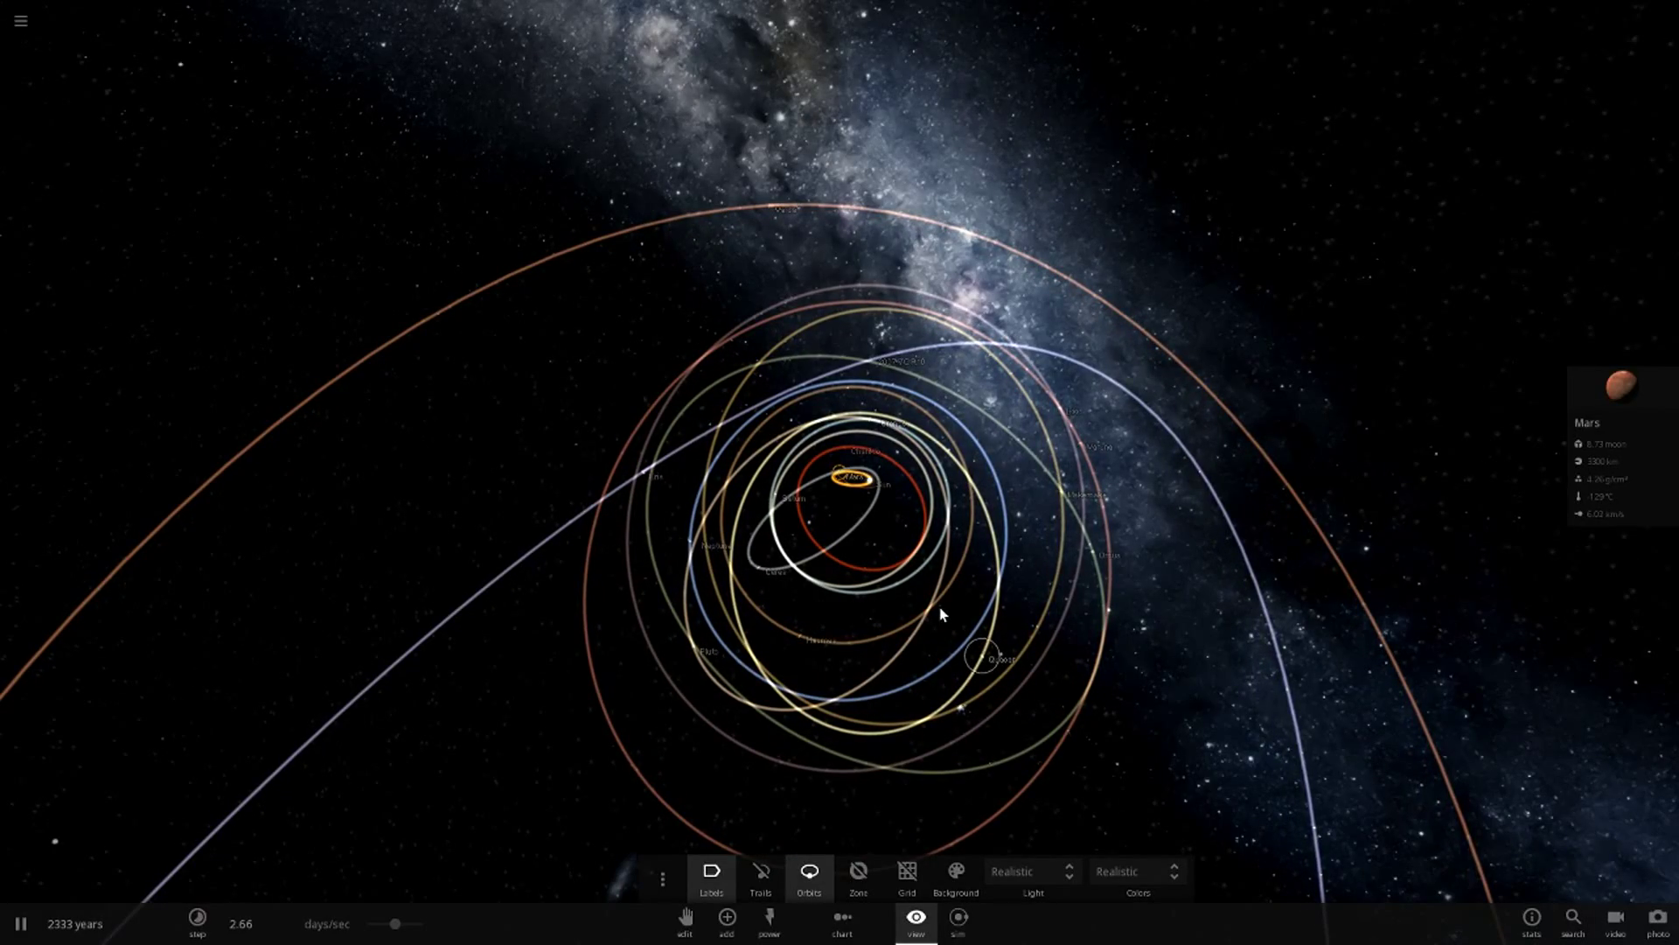
drag(941, 614, 967, 402)
double_click(965, 402)
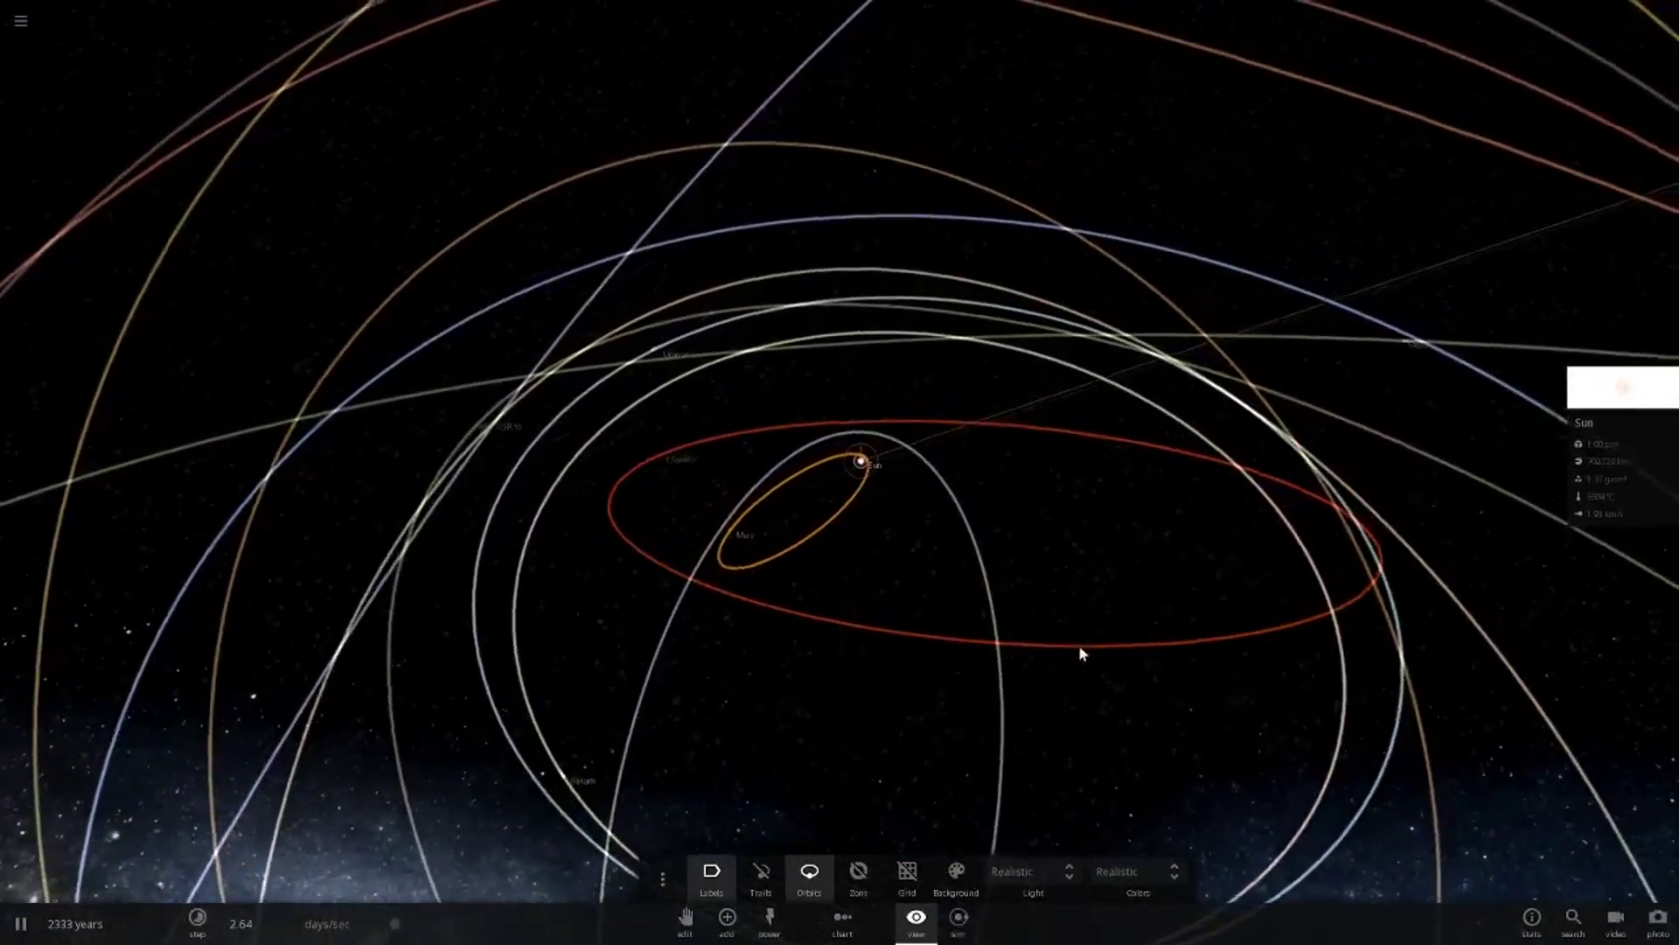
Step: Examine Mars's orbit close to the Sun and view the whole system out to its outermost orbit
drag(1079, 651, 1040, 533)
scroll(904, 638, down, 5)
scroll(1094, 585, up, 5)
drag(1130, 621, 862, 526)
scroll(1037, 590, down, 5)
scroll(862, 527, up, 8)
scroll(877, 480, down, 5)
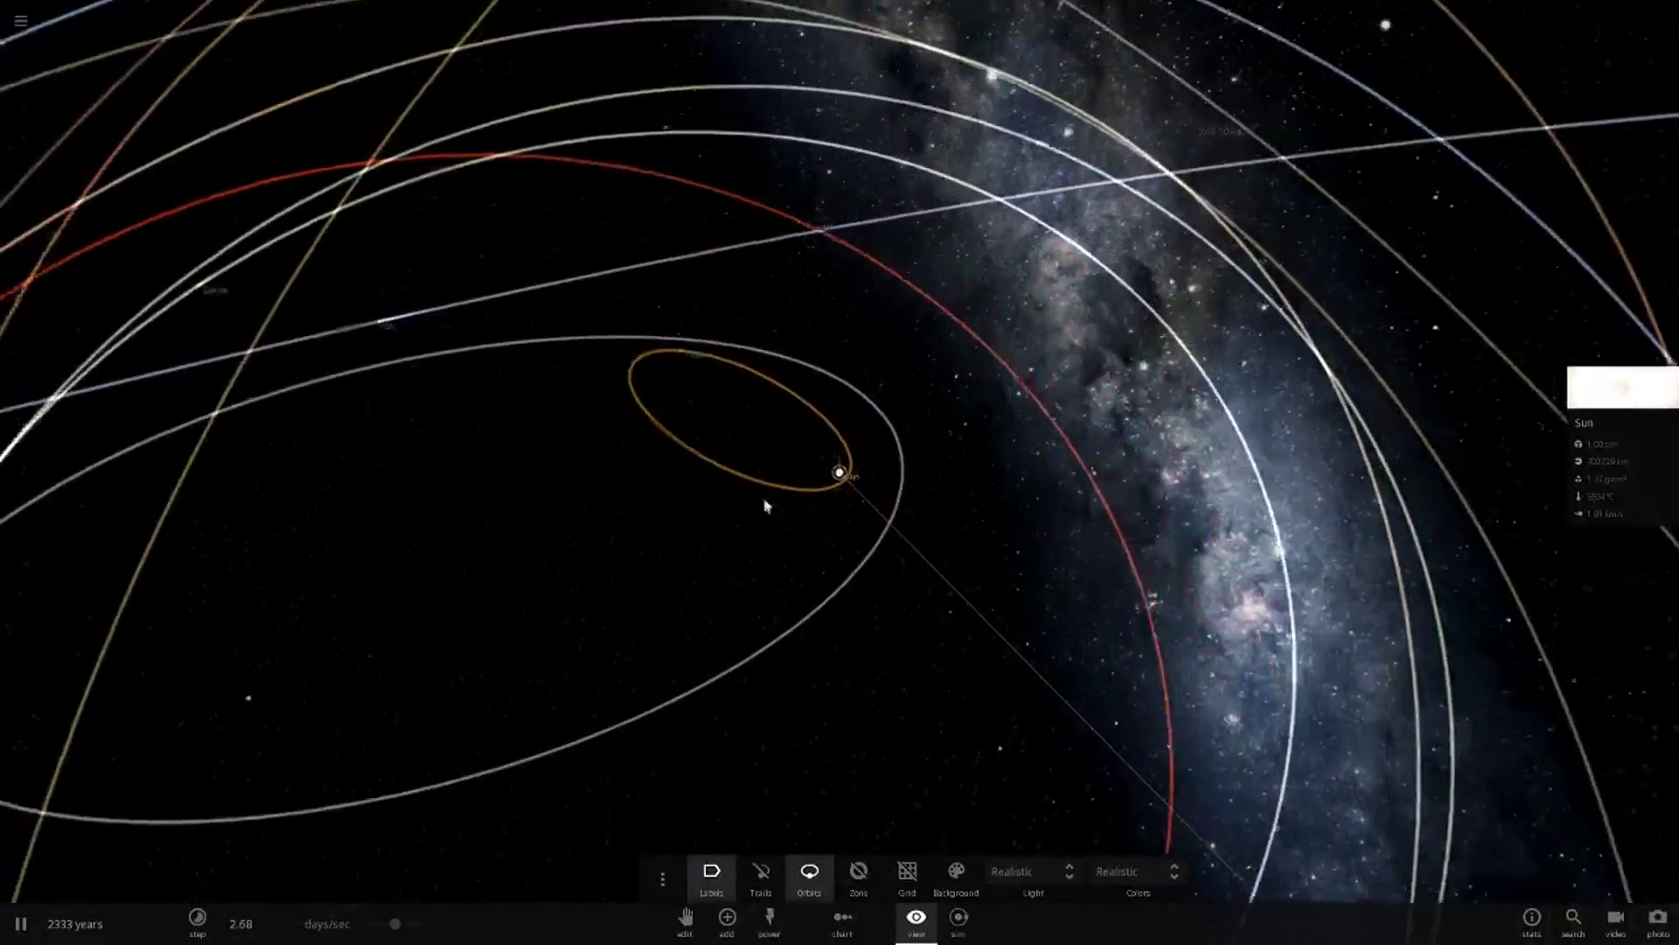
drag(766, 504, 716, 522)
scroll(952, 612, up, 6)
scroll(952, 611, down, 6)
scroll(862, 484, down, 10)
scroll(716, 522, up, 4)
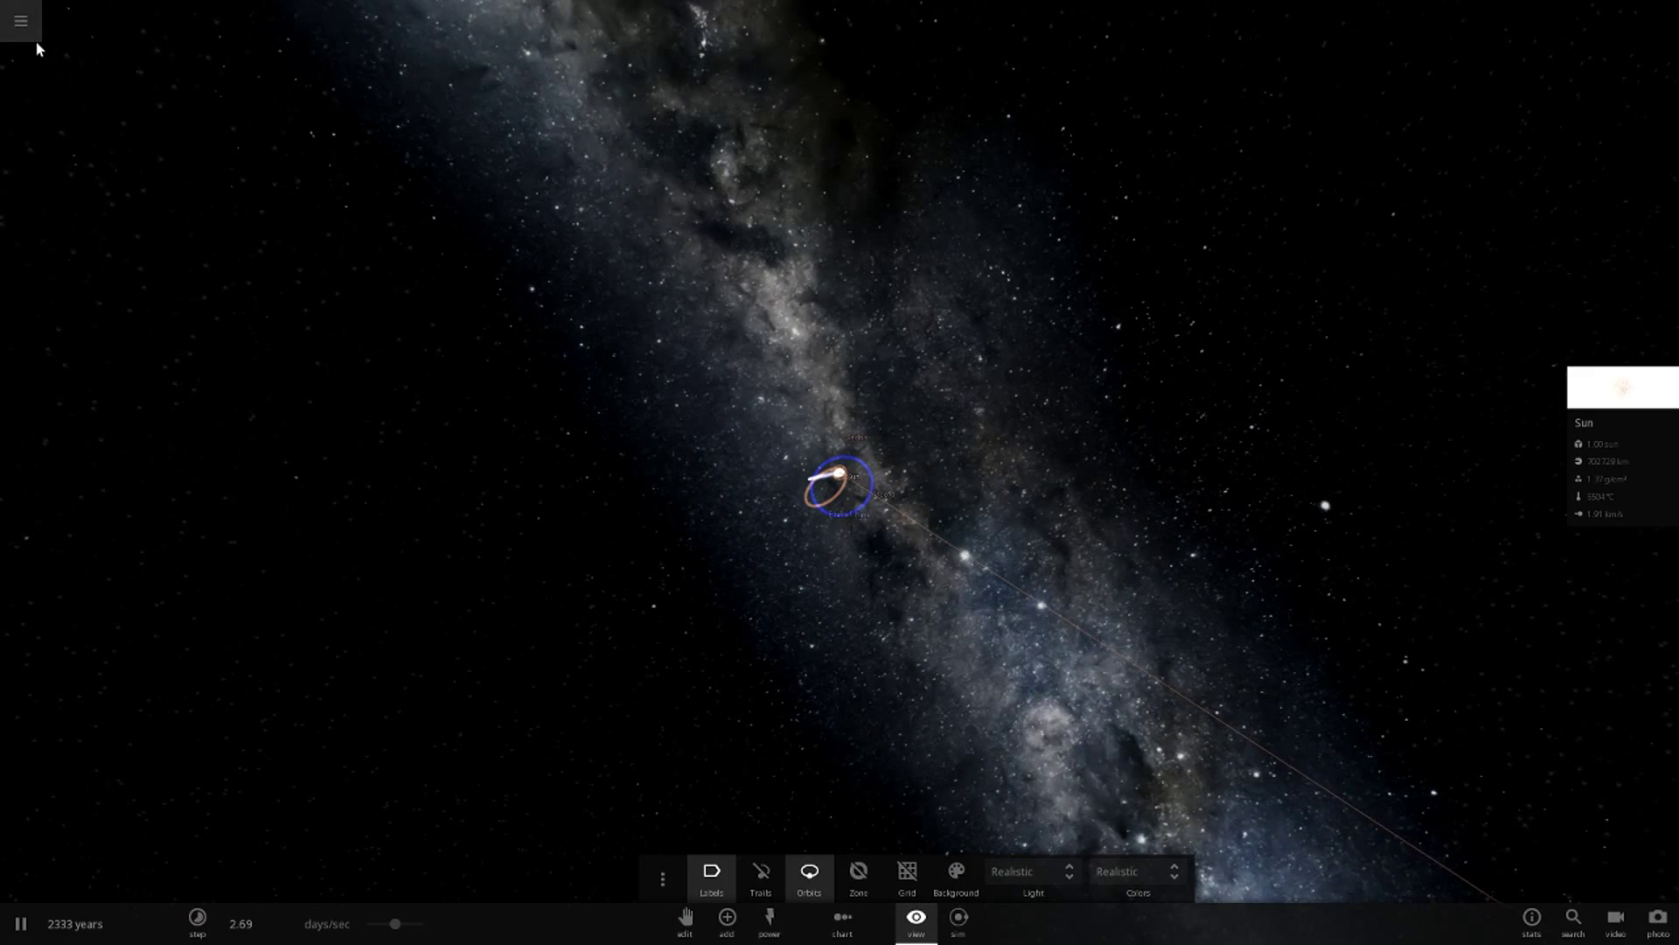
Step: Add the Andromeda galaxy on an orbit around the Sun, placed well away from the solar system
click(727, 915)
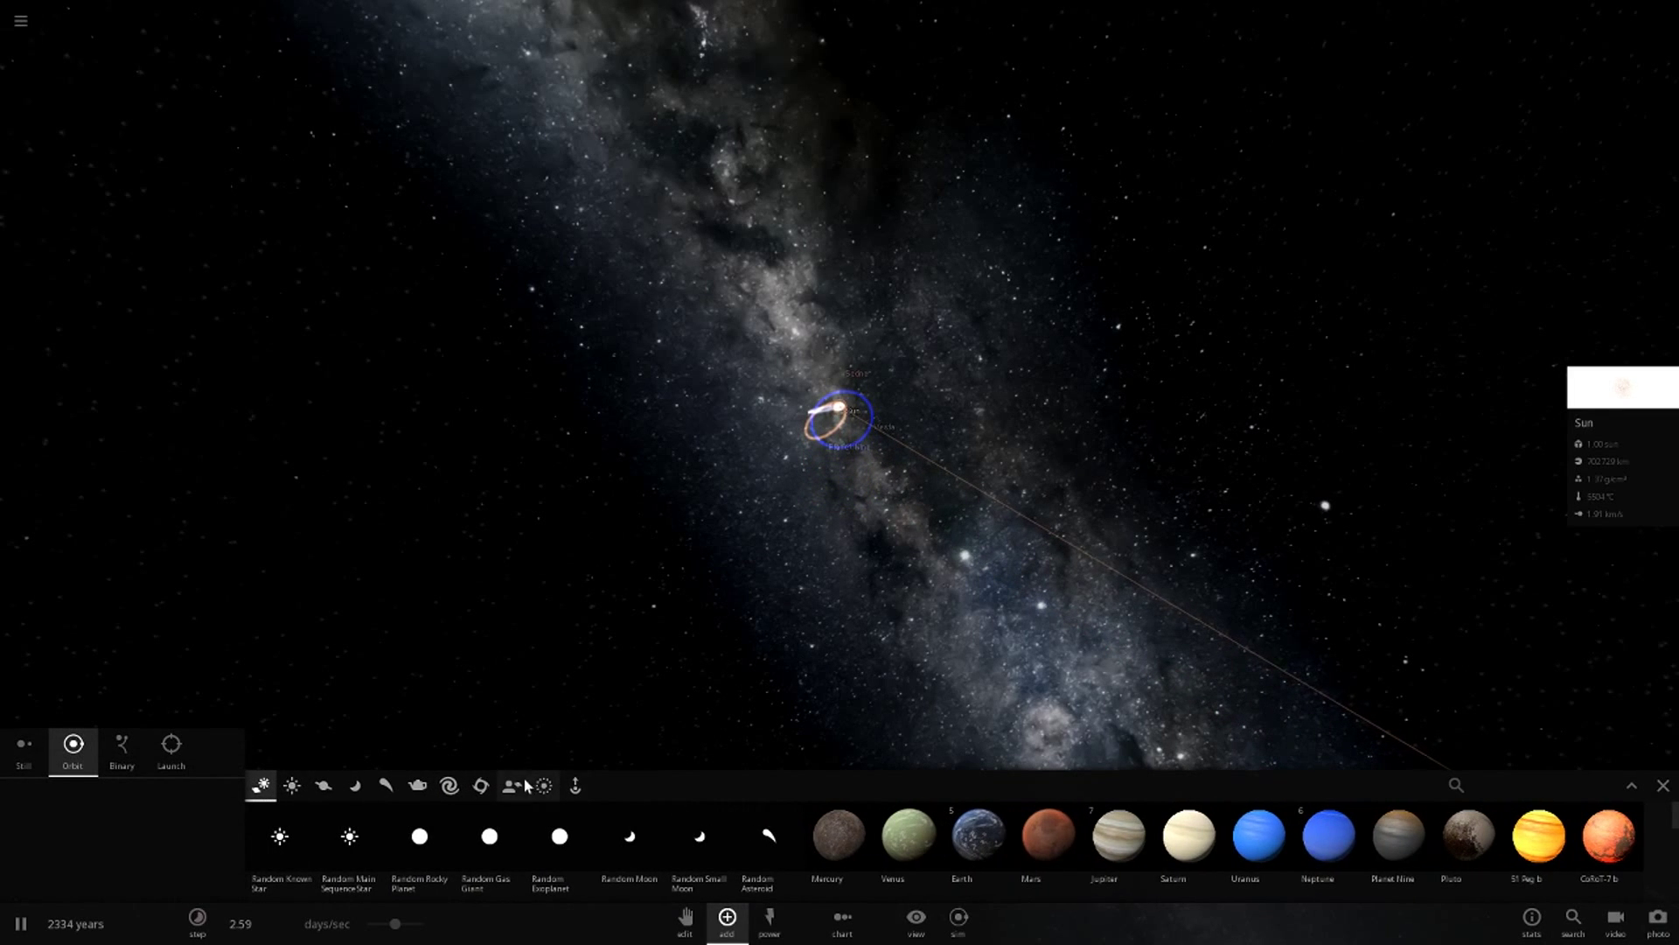
click(449, 784)
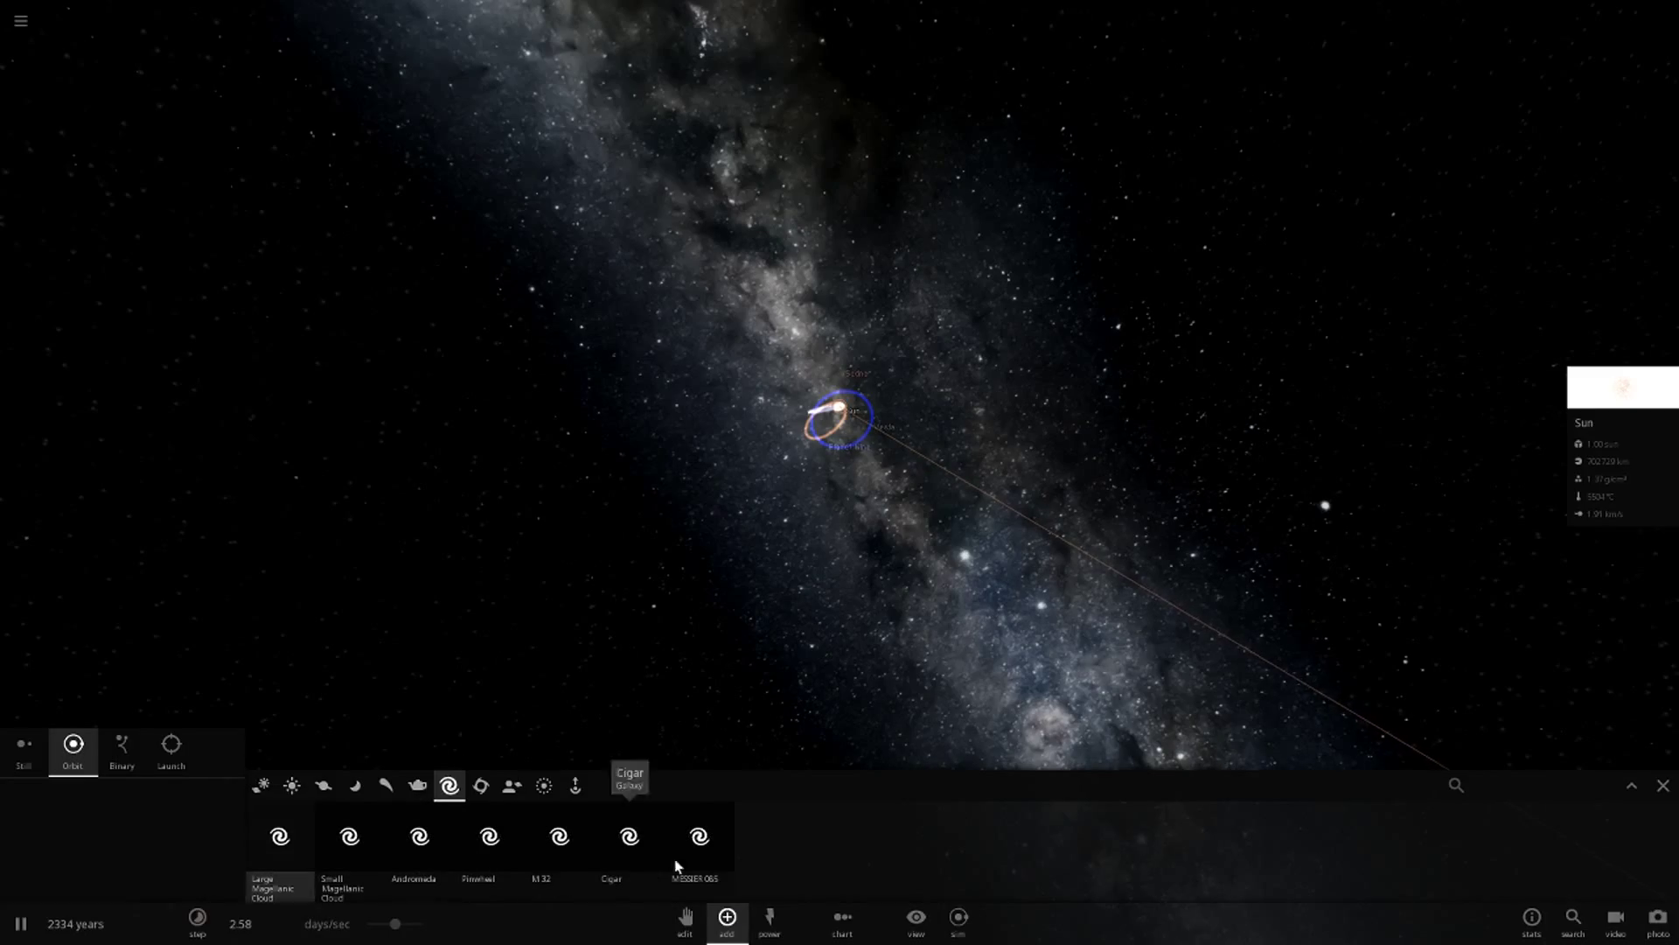
click(435, 861)
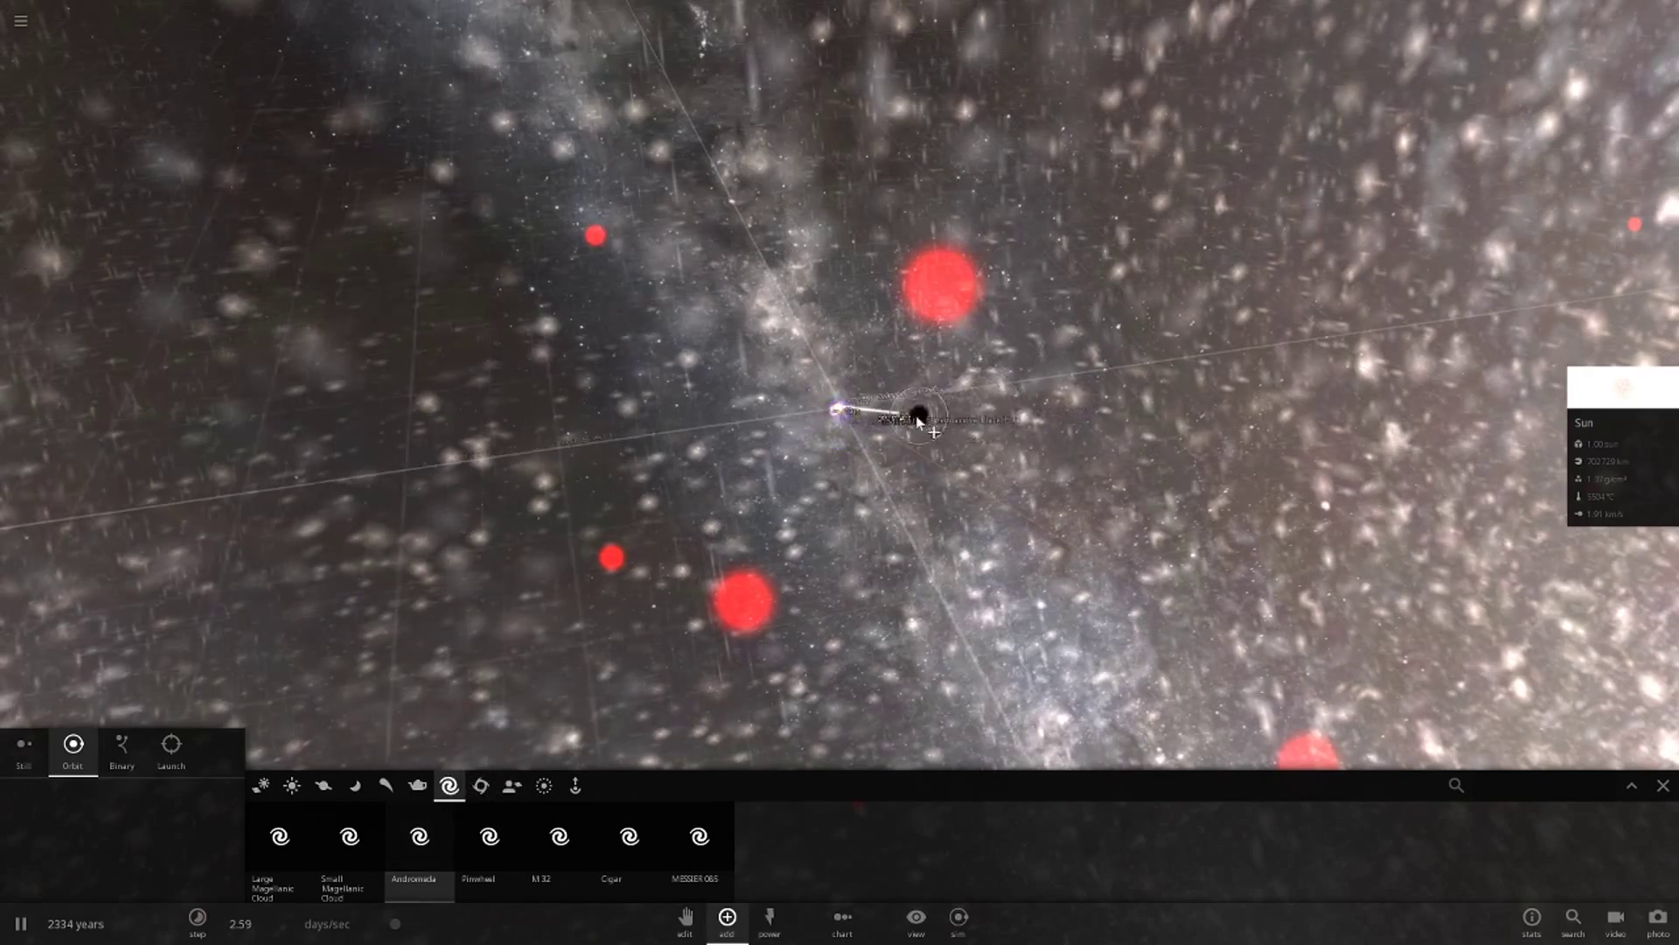
scroll(954, 385, down, 15)
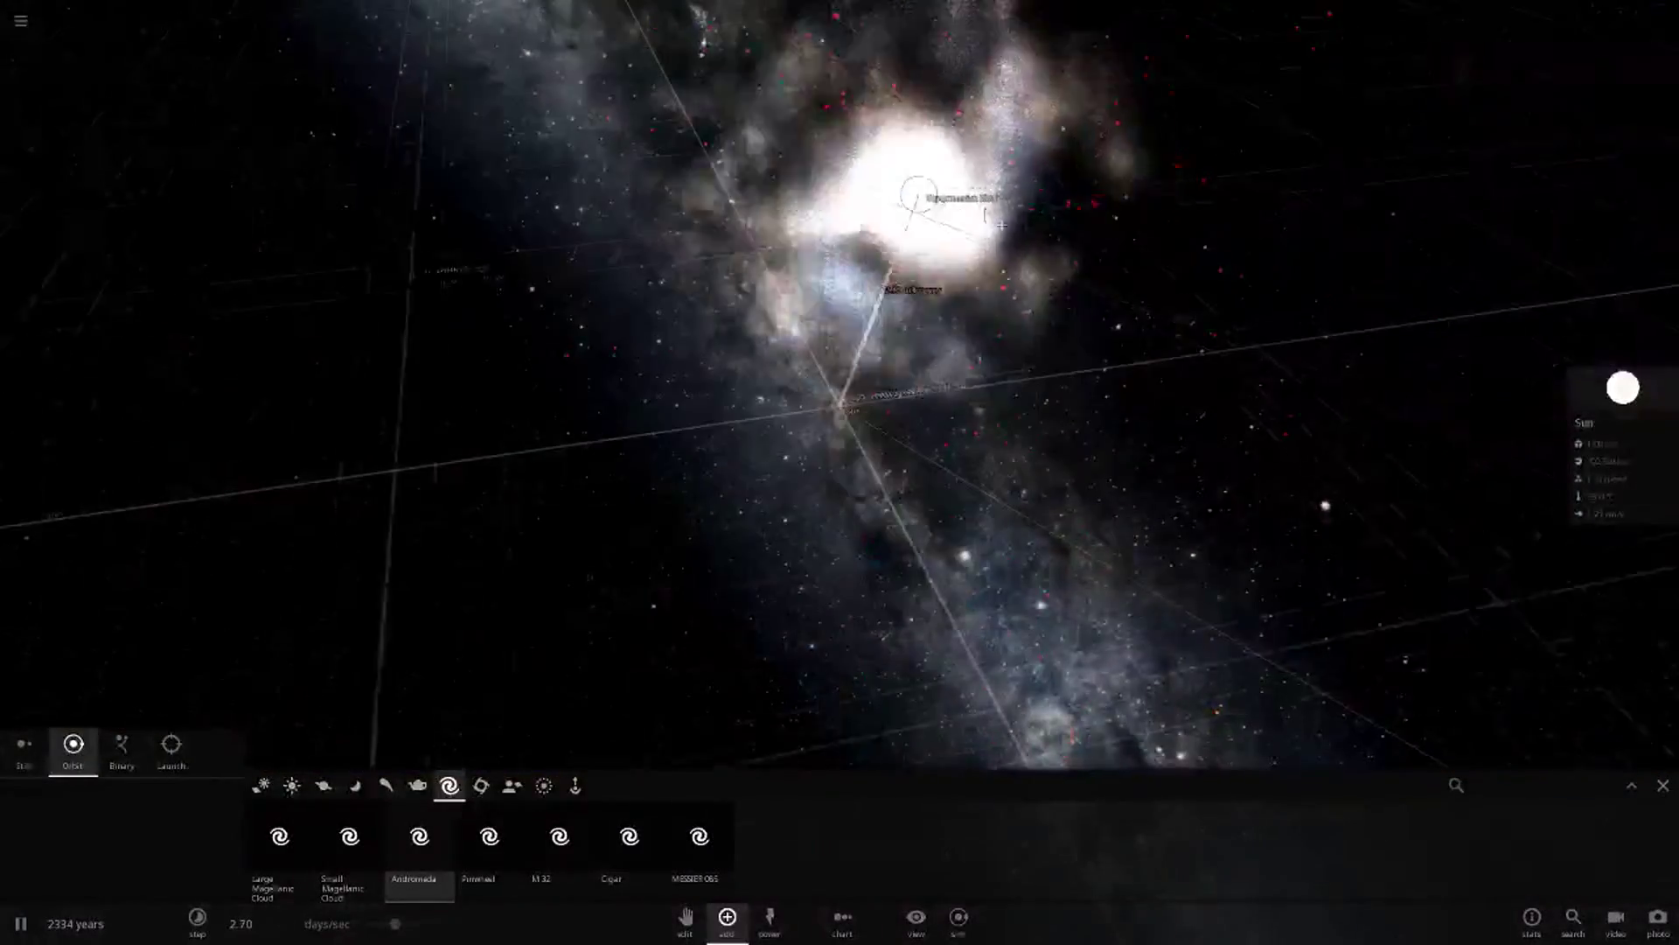
click(1065, 138)
click(1663, 784)
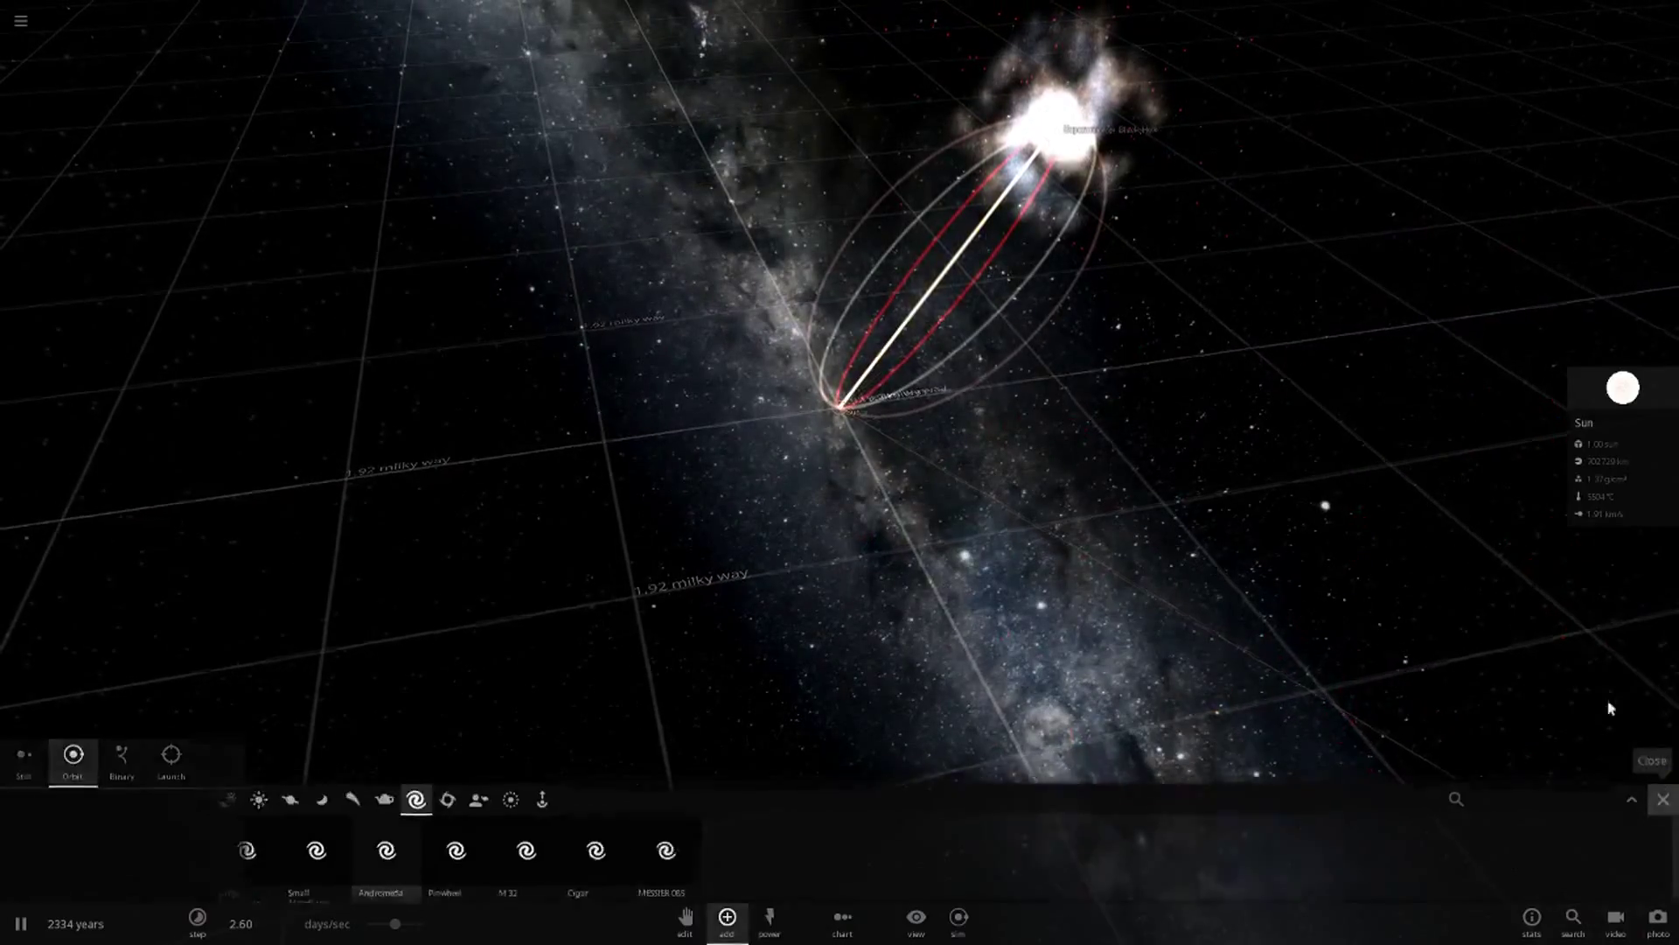
Step: Open the galaxy's properties and set its type to Elliptical Hubble 7
double_click(1078, 181)
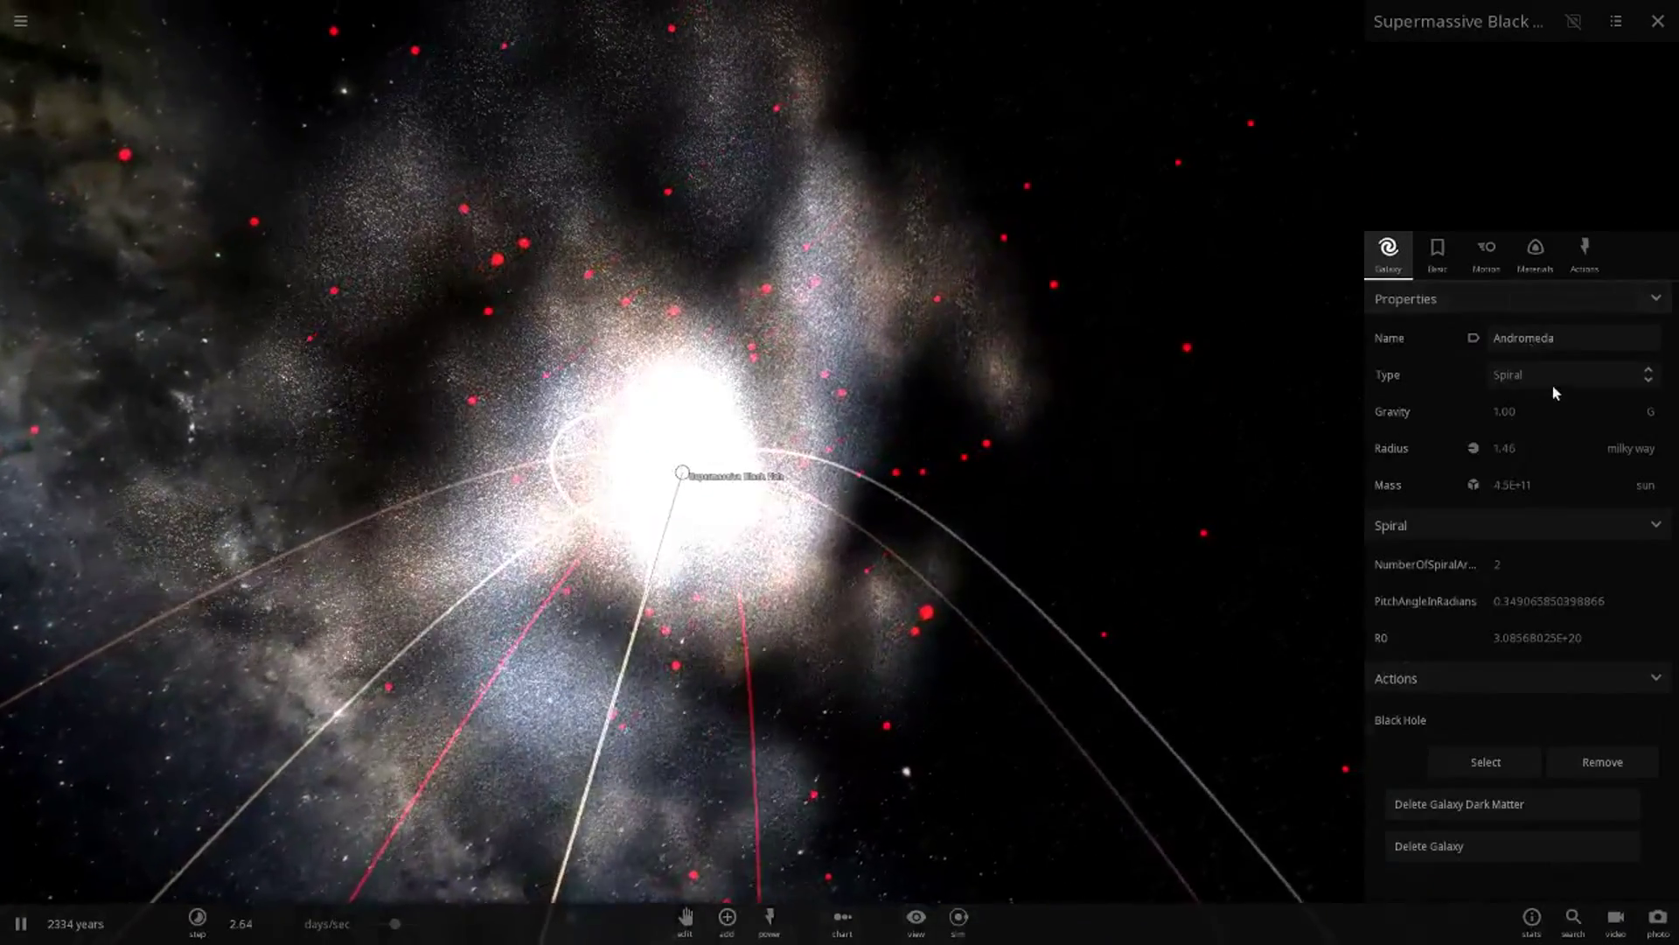
click(1553, 378)
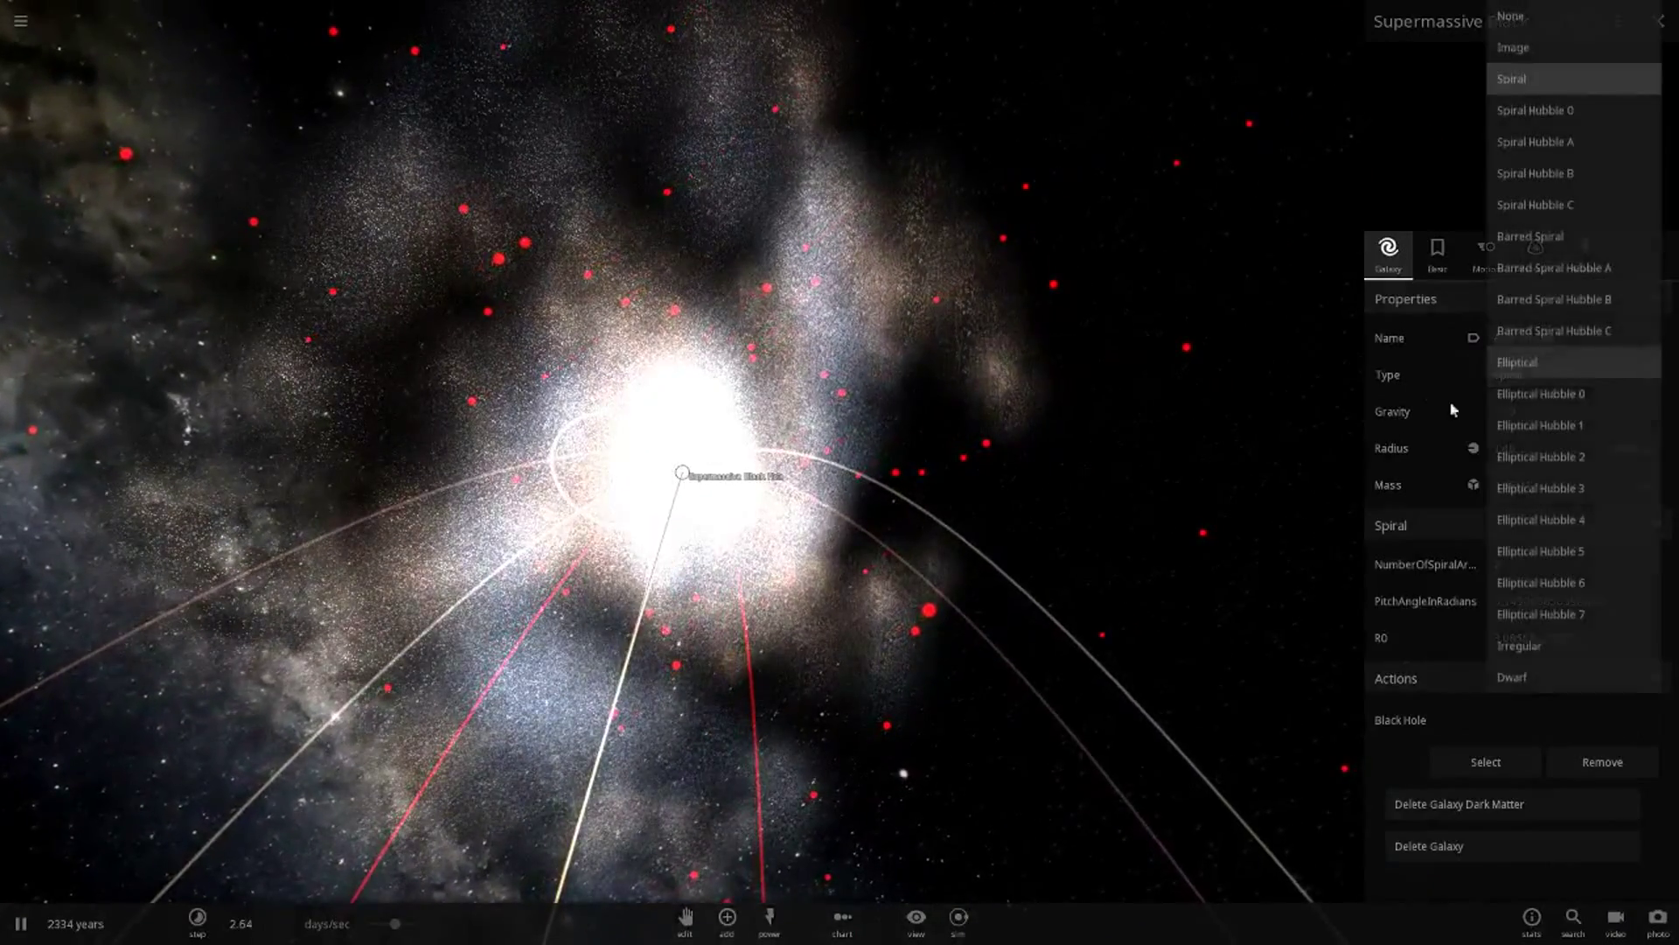
click(1606, 612)
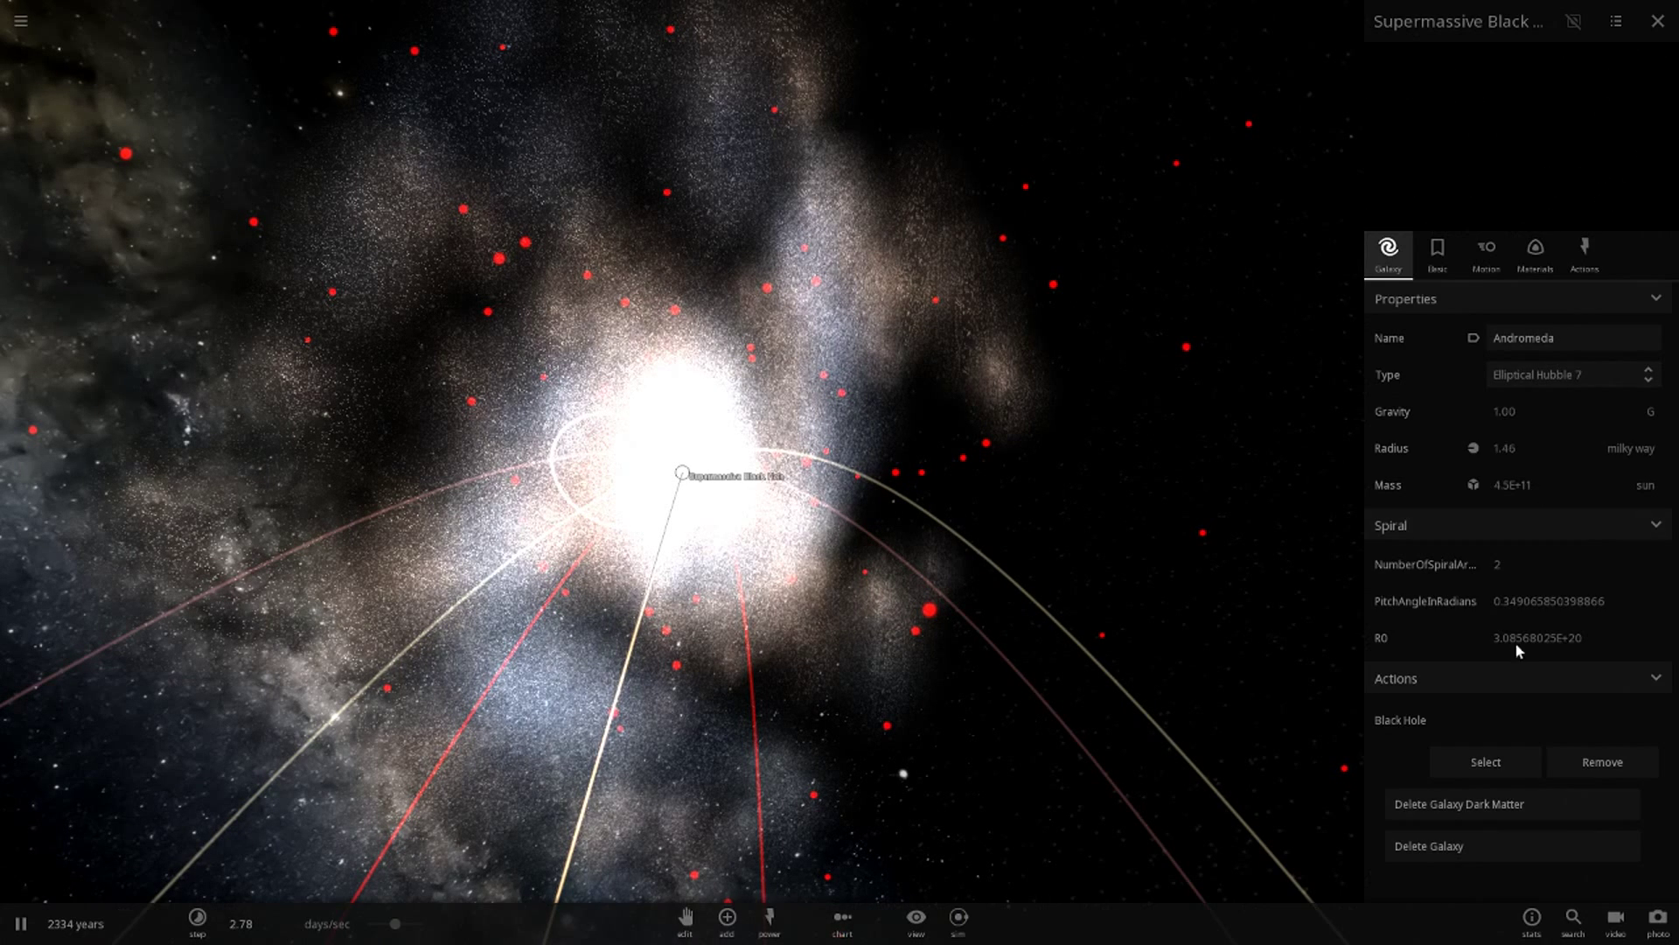
Step: Delete Andromeda's galaxy dark matter and view the galaxy from farther out
click(1514, 682)
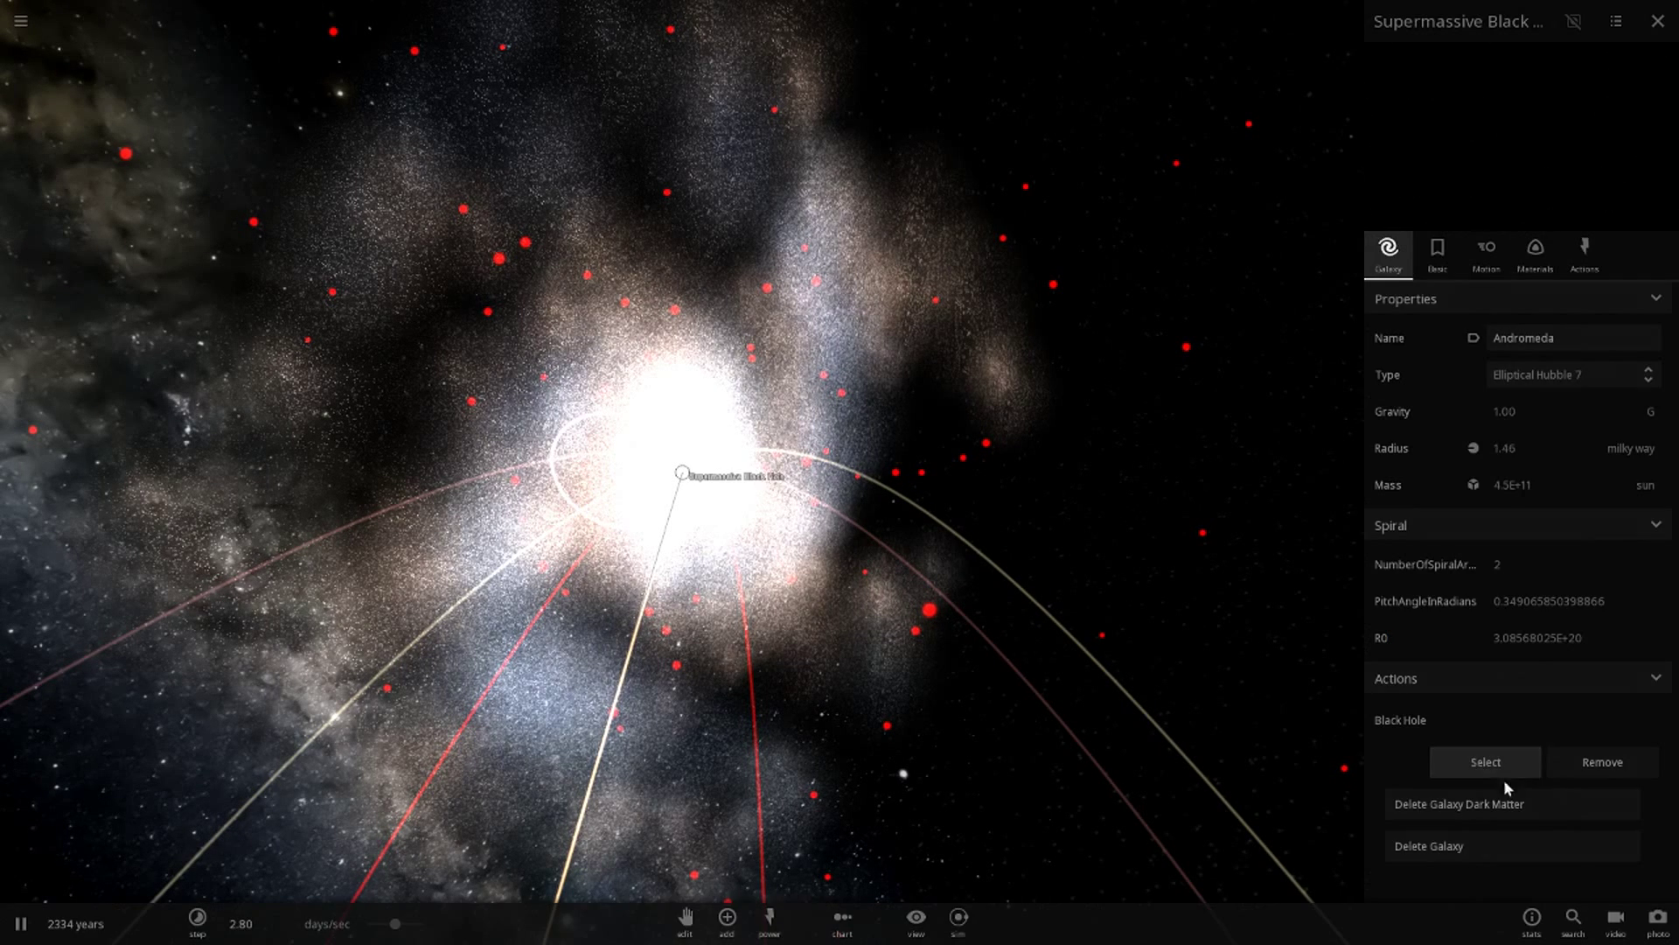
click(1508, 810)
scroll(904, 577, down, 1)
scroll(904, 578, down, 3)
drag(904, 578, 1295, 372)
Step: Look through the basic, motion, materials and actions settings of Andromeda's supermassive black hole
click(1441, 255)
click(1486, 251)
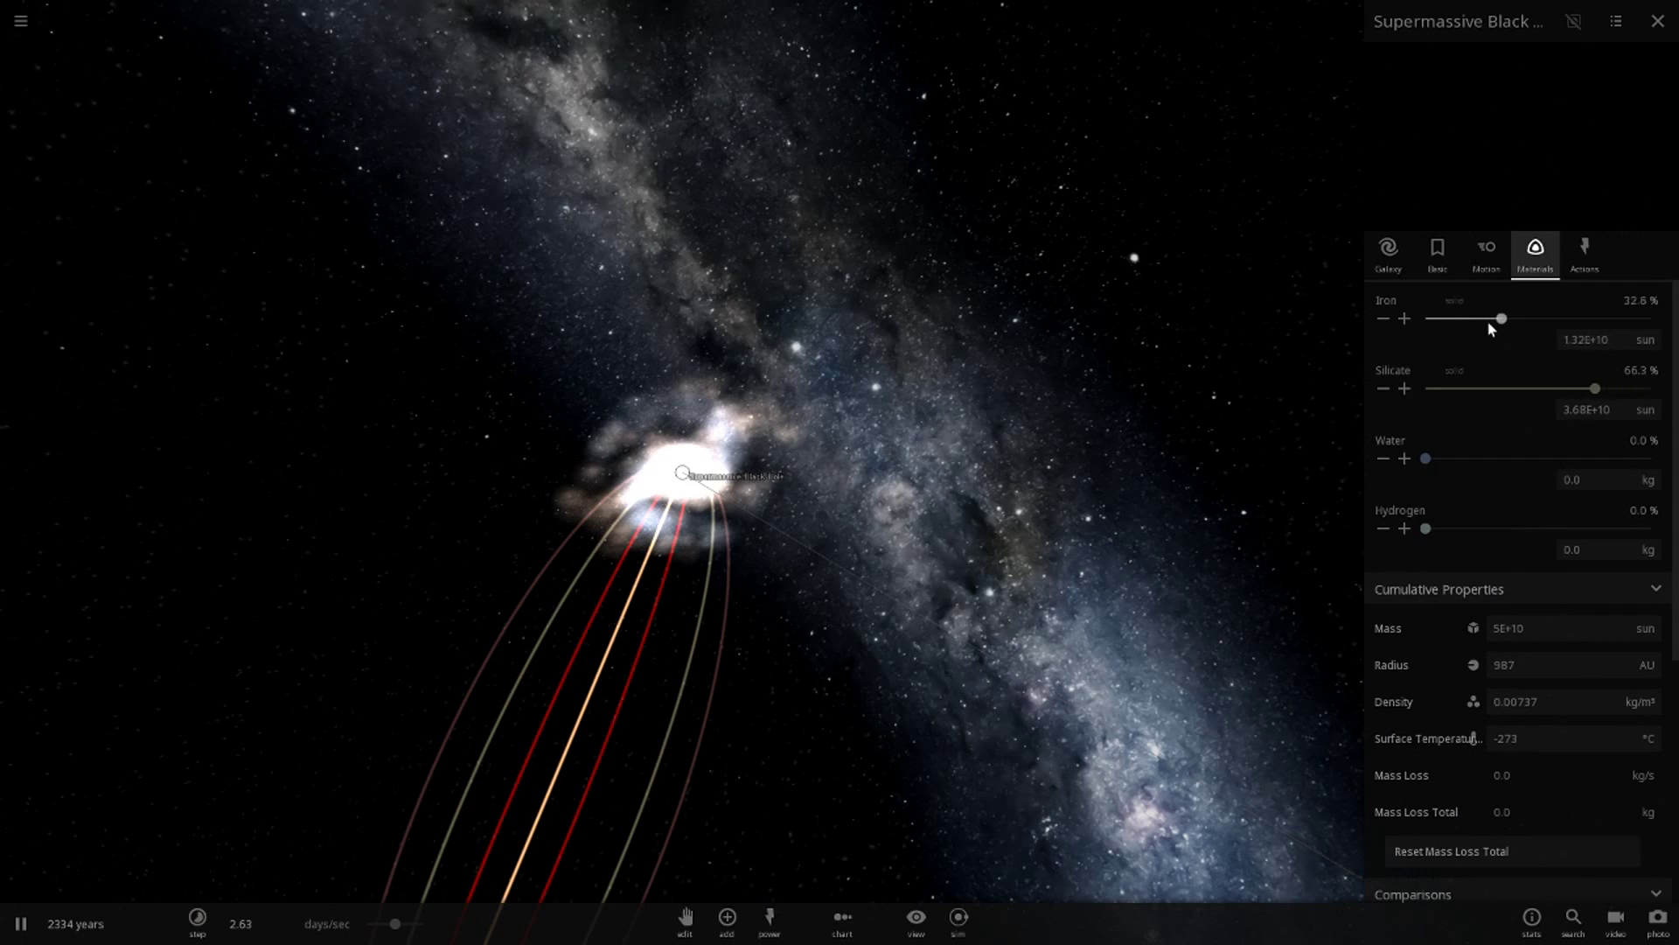
click(1590, 256)
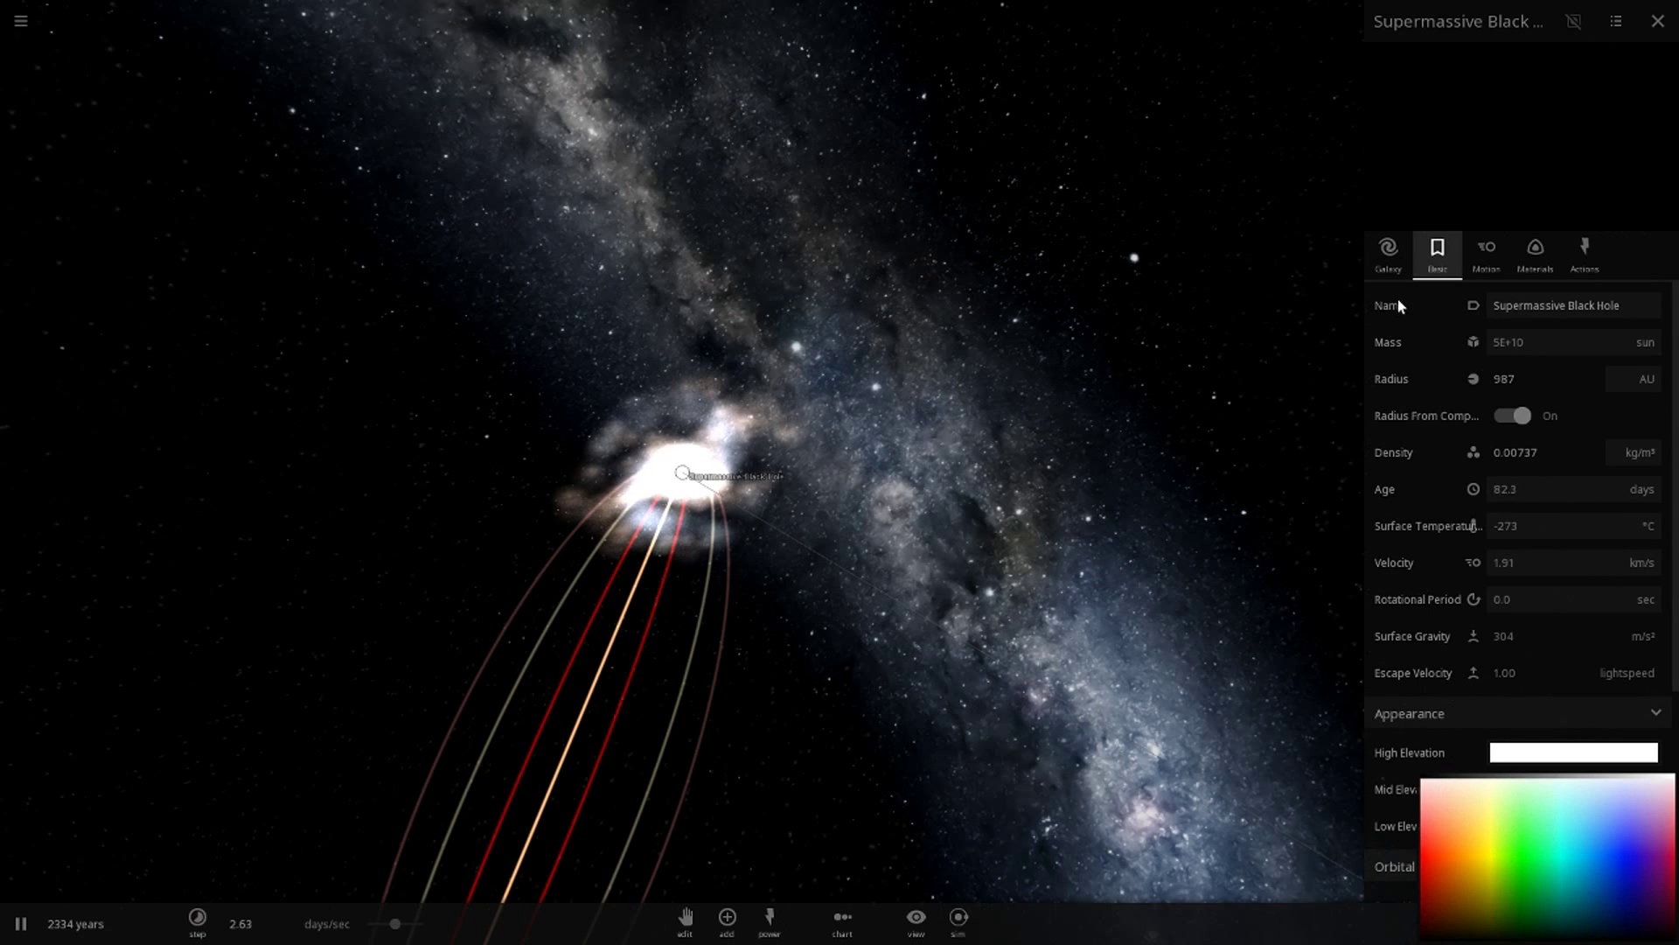
Step: Set Andromeda's galaxy type to Spiral Hubble C and view the galaxy up close
click(1494, 326)
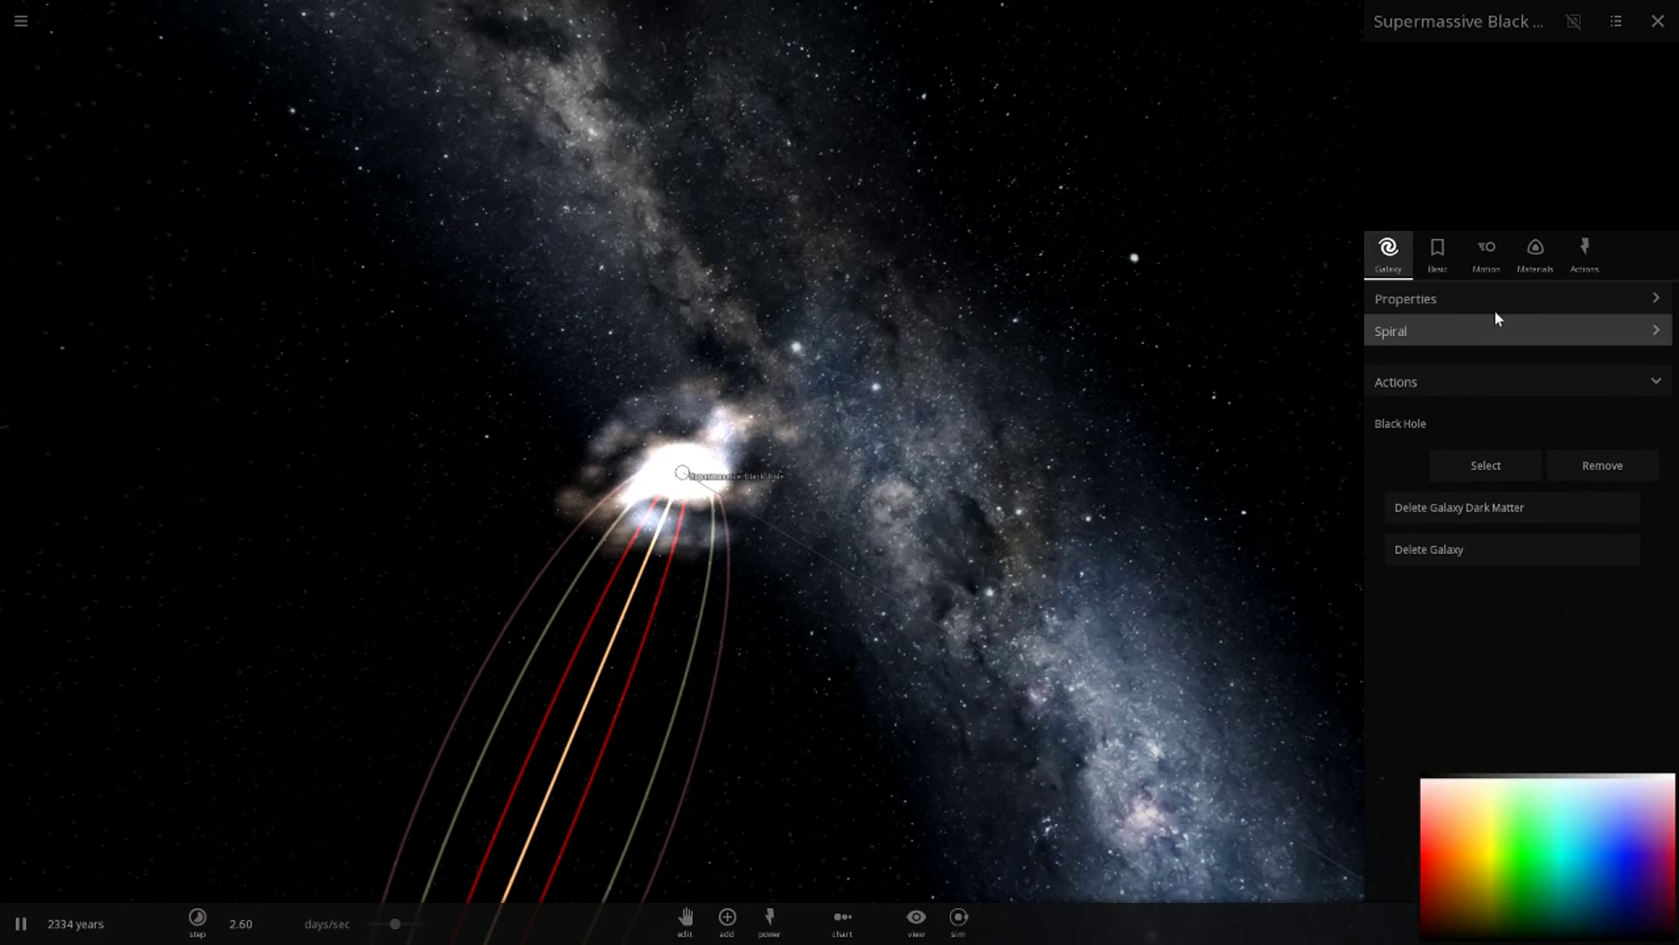
click(1483, 299)
click(1574, 387)
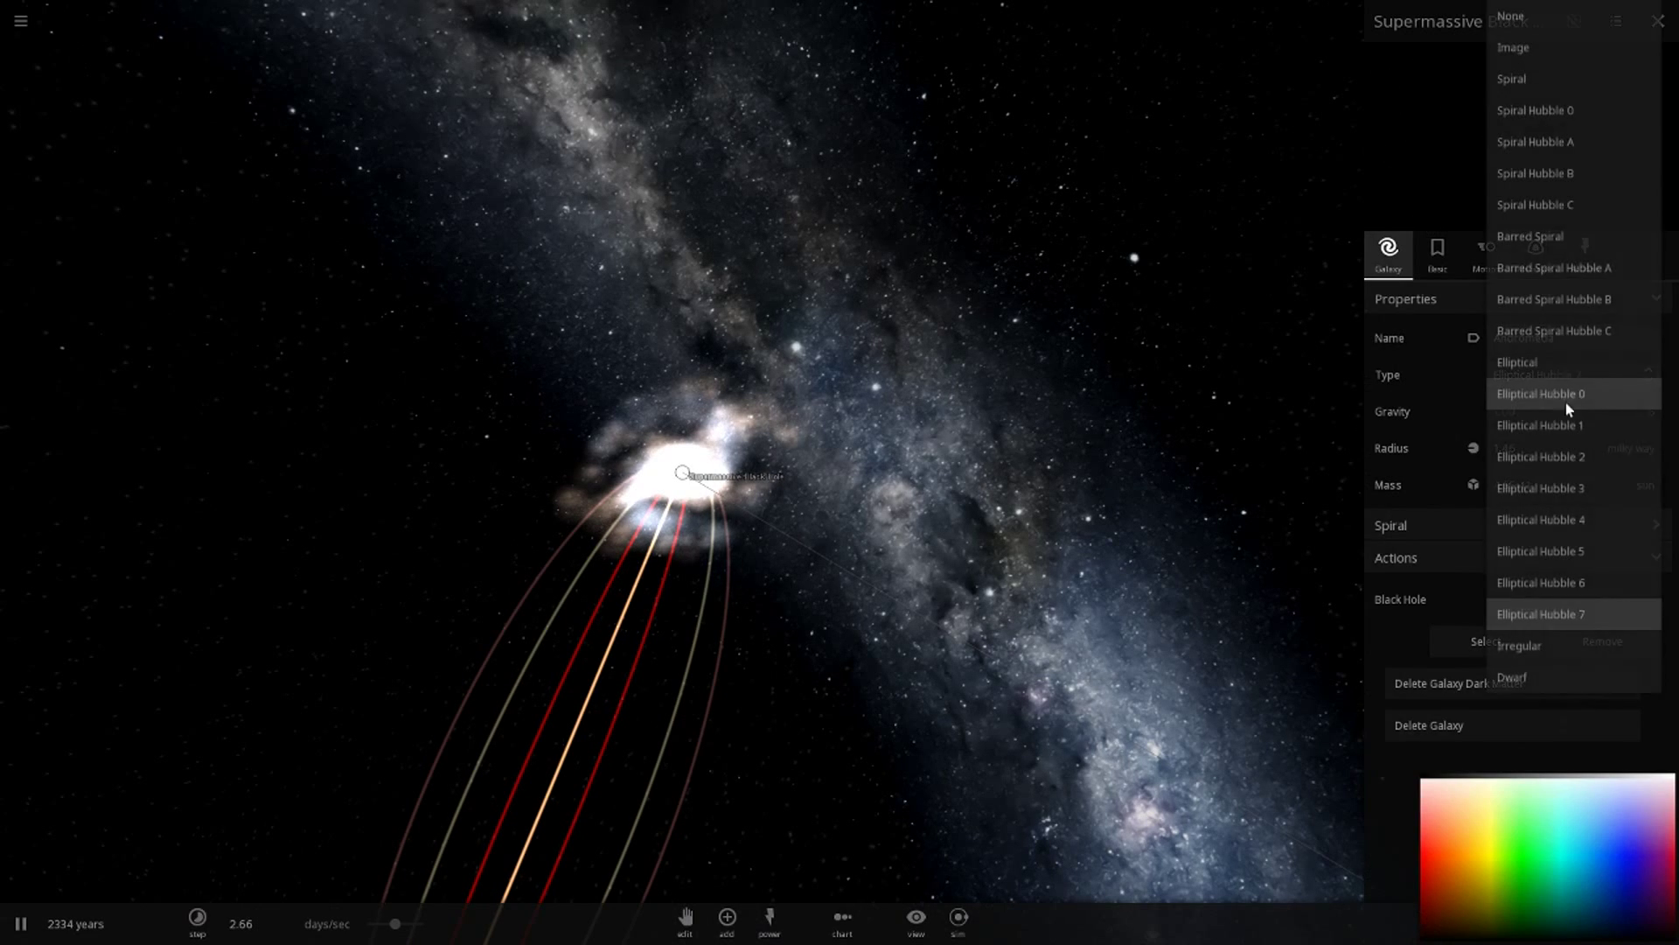
key(Escape)
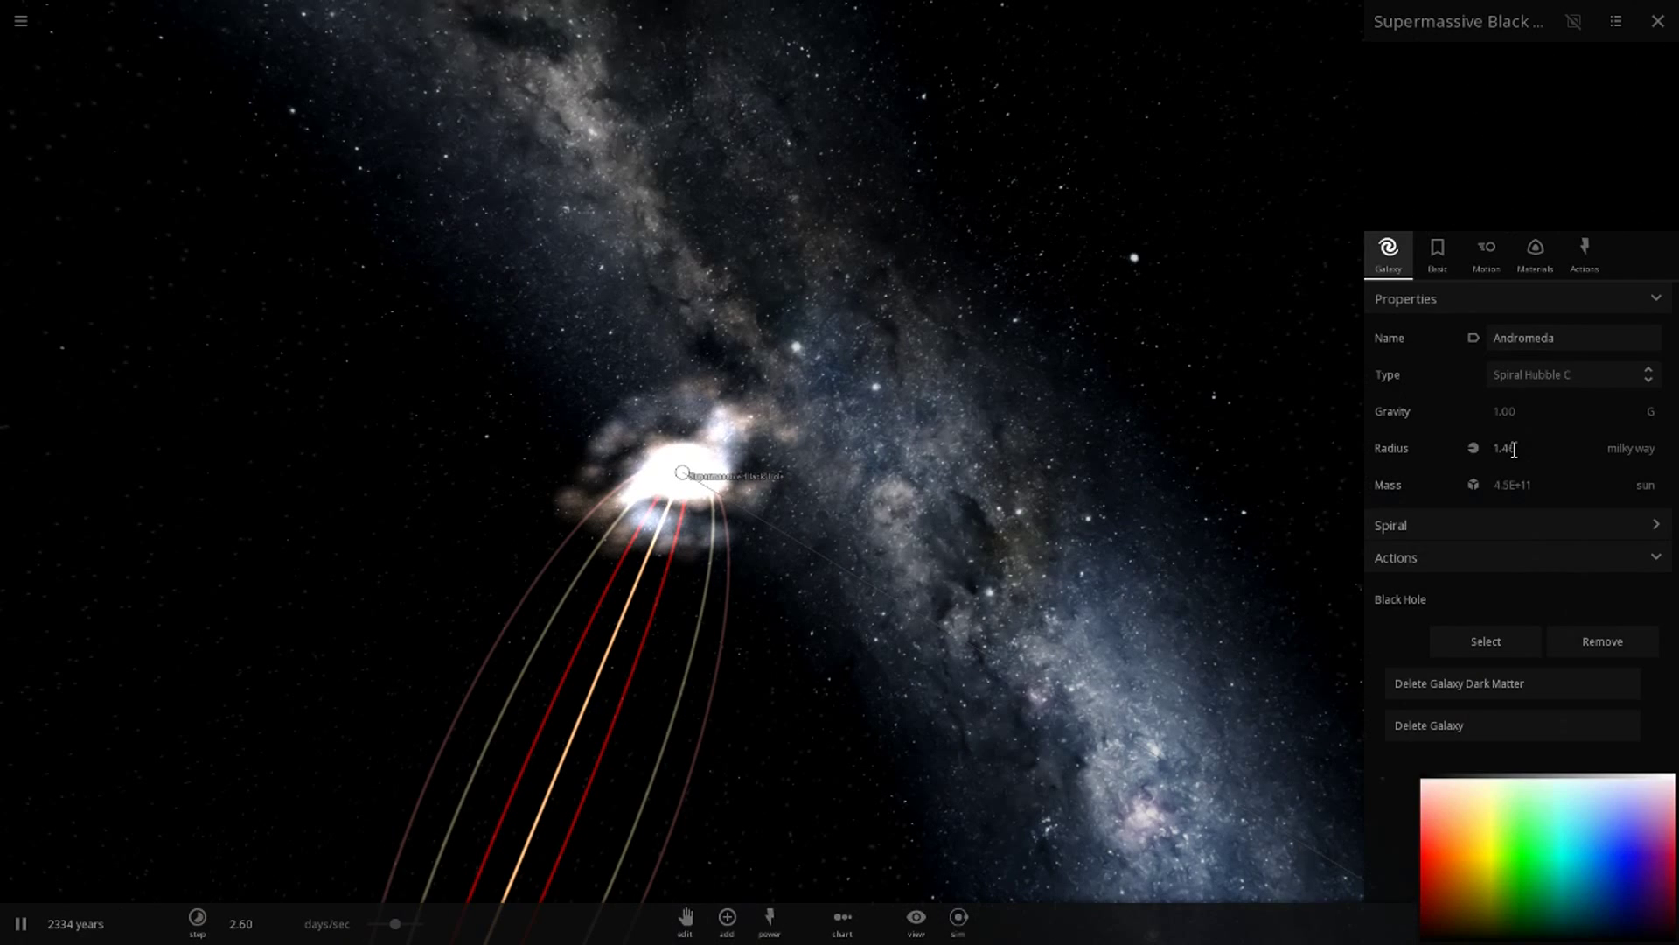
scroll(933, 600, up, 5)
drag(934, 600, 761, 385)
scroll(815, 462, down, 10)
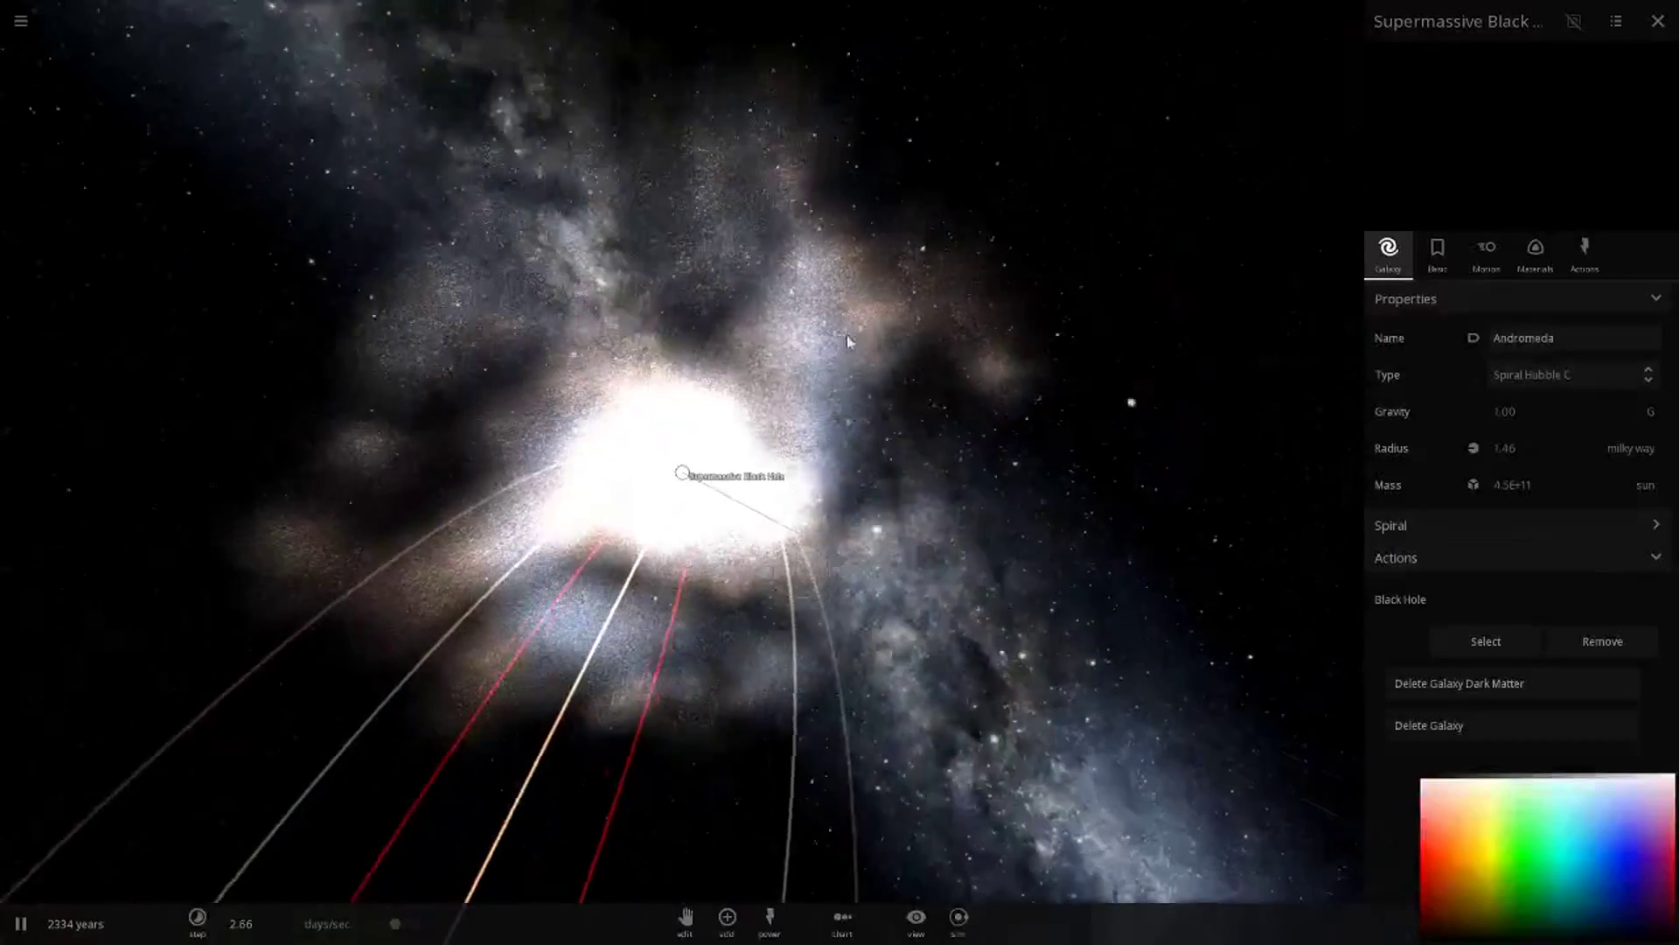
Step: Return to the Sun, view it up close and close its properties
drag(787, 490, 636, 623)
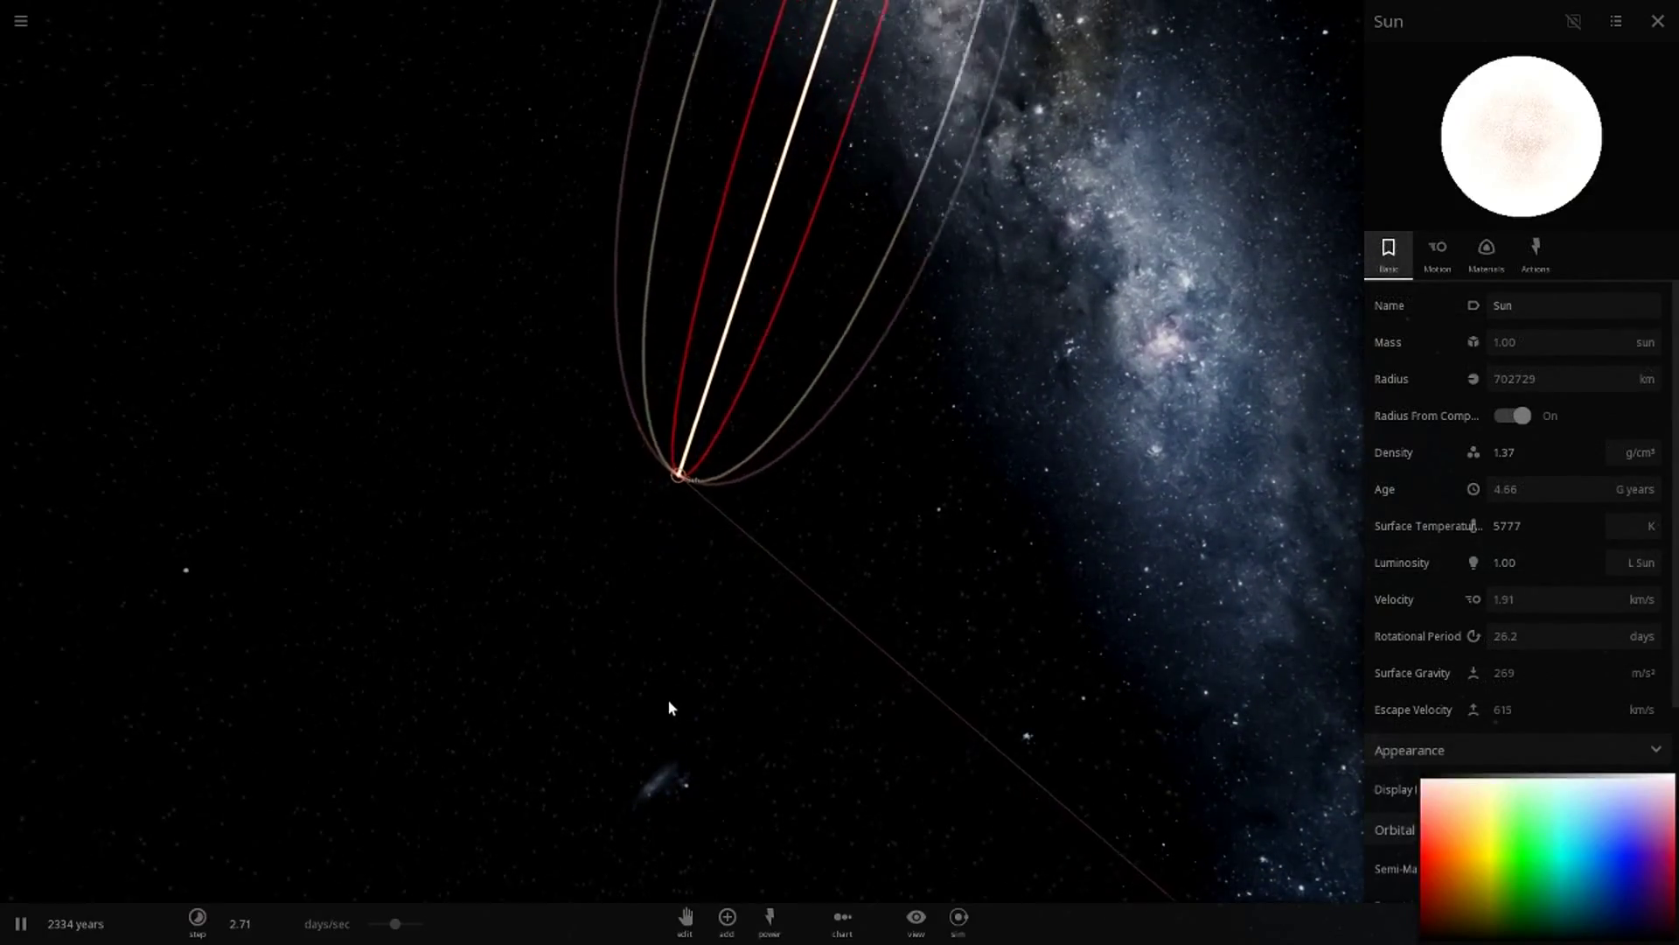
scroll(697, 708, up, 20)
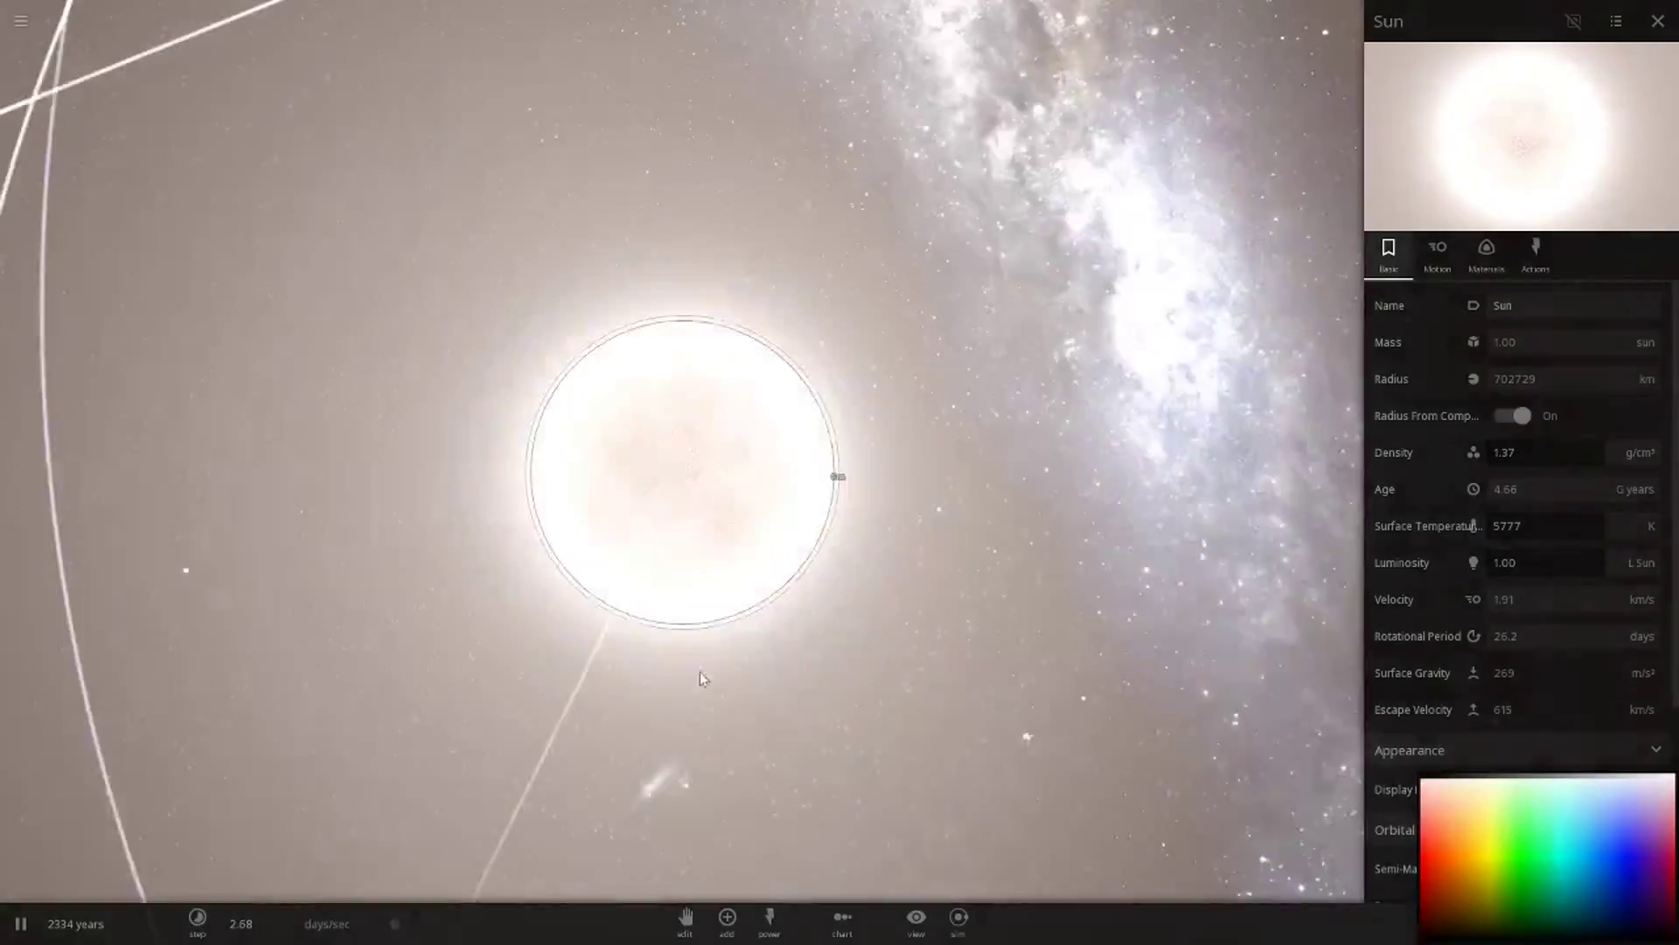
scroll(705, 664, down, 20)
mouse_move(732, 610)
mouse_down()
mouse_move(1032, 636)
mouse_move(1249, 721)
mouse_move(1519, 867)
mouse_up()
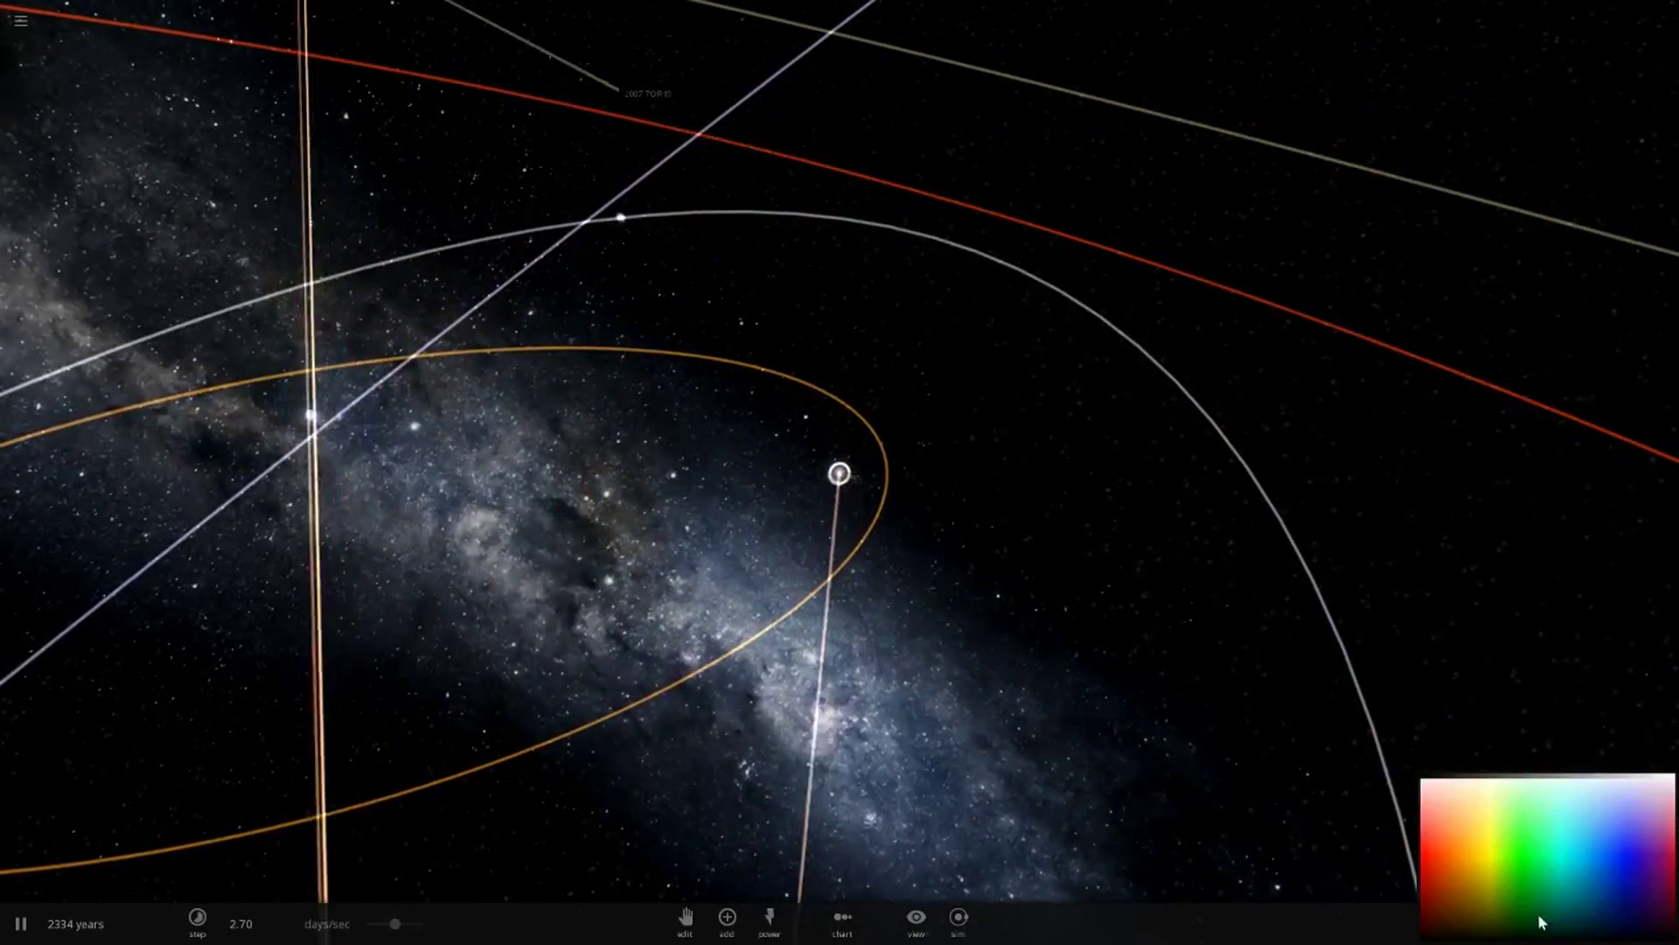
Step: Examine the planets' and dwarf planets' orbits around the Sun from several angles with Andromeda present
scroll(829, 532, down, 15)
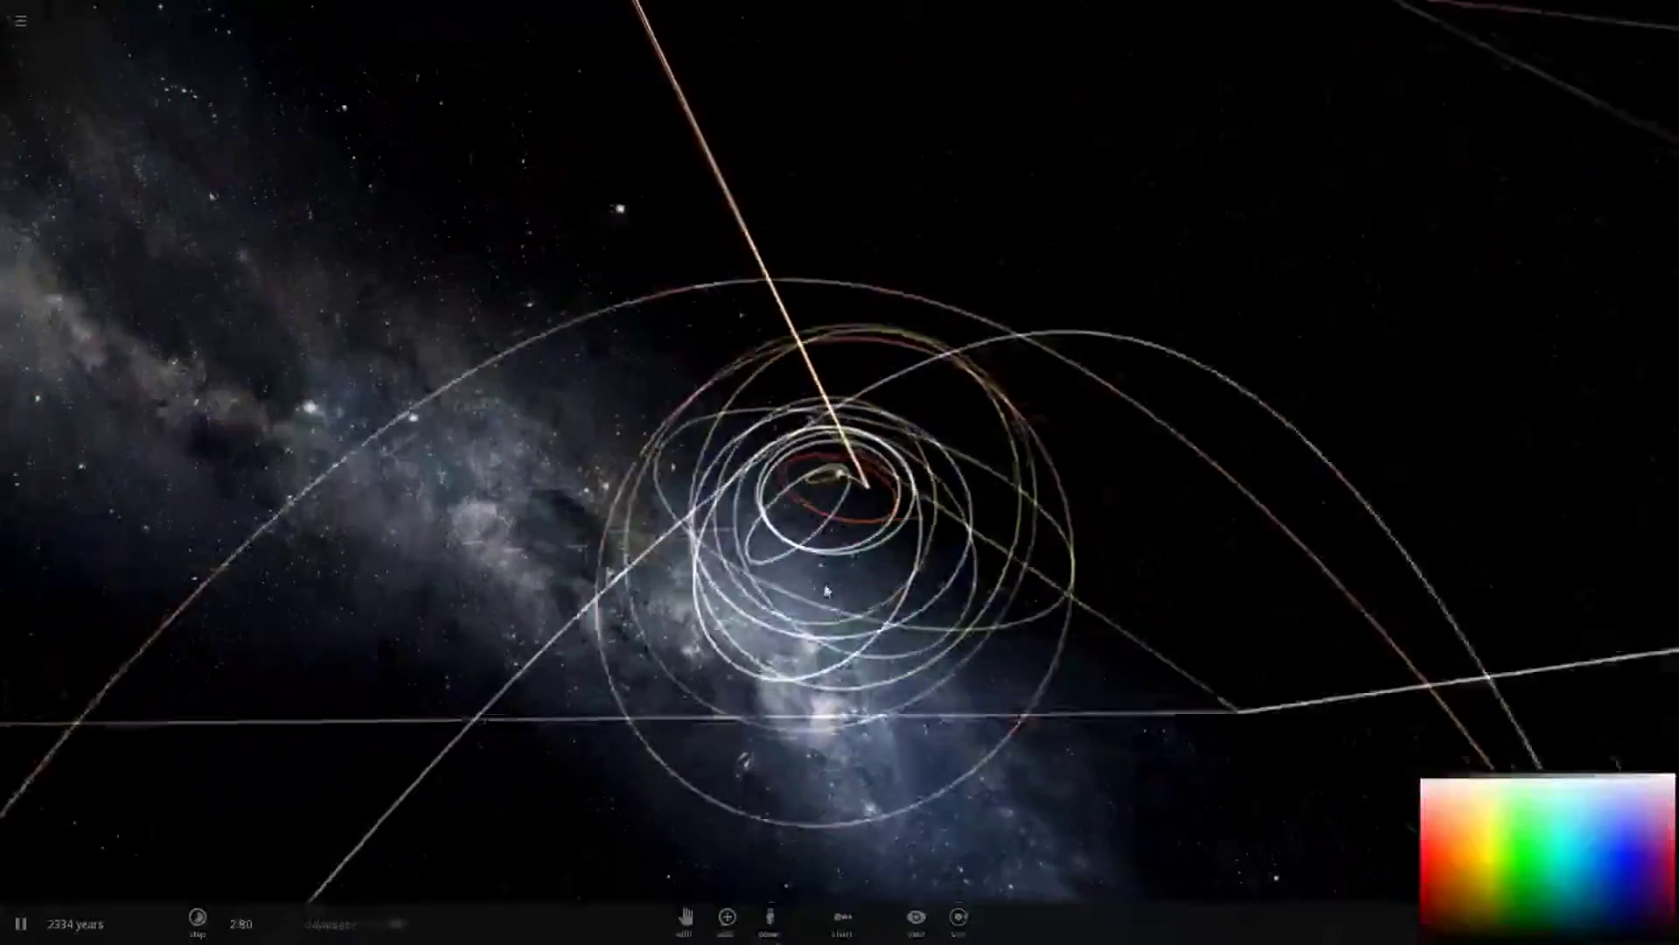
drag(828, 532, 895, 662)
scroll(932, 425, down, 5)
scroll(773, 557, up, 5)
scroll(901, 676, up, 8)
scroll(901, 676, up, 3)
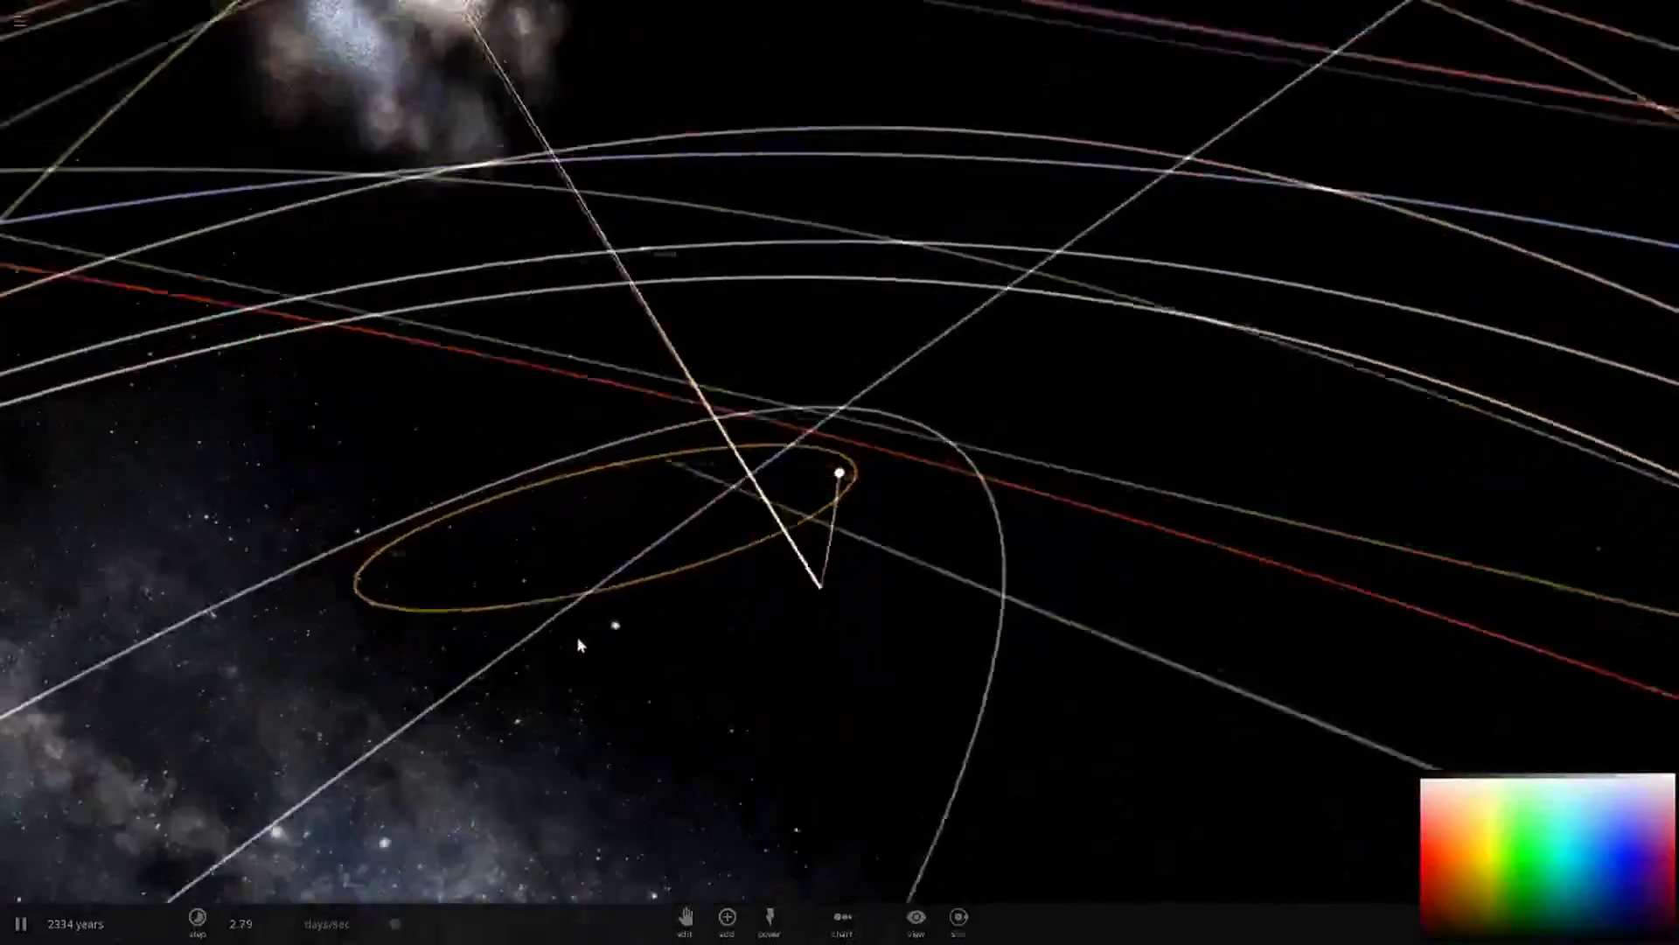
scroll(896, 662, down, 5)
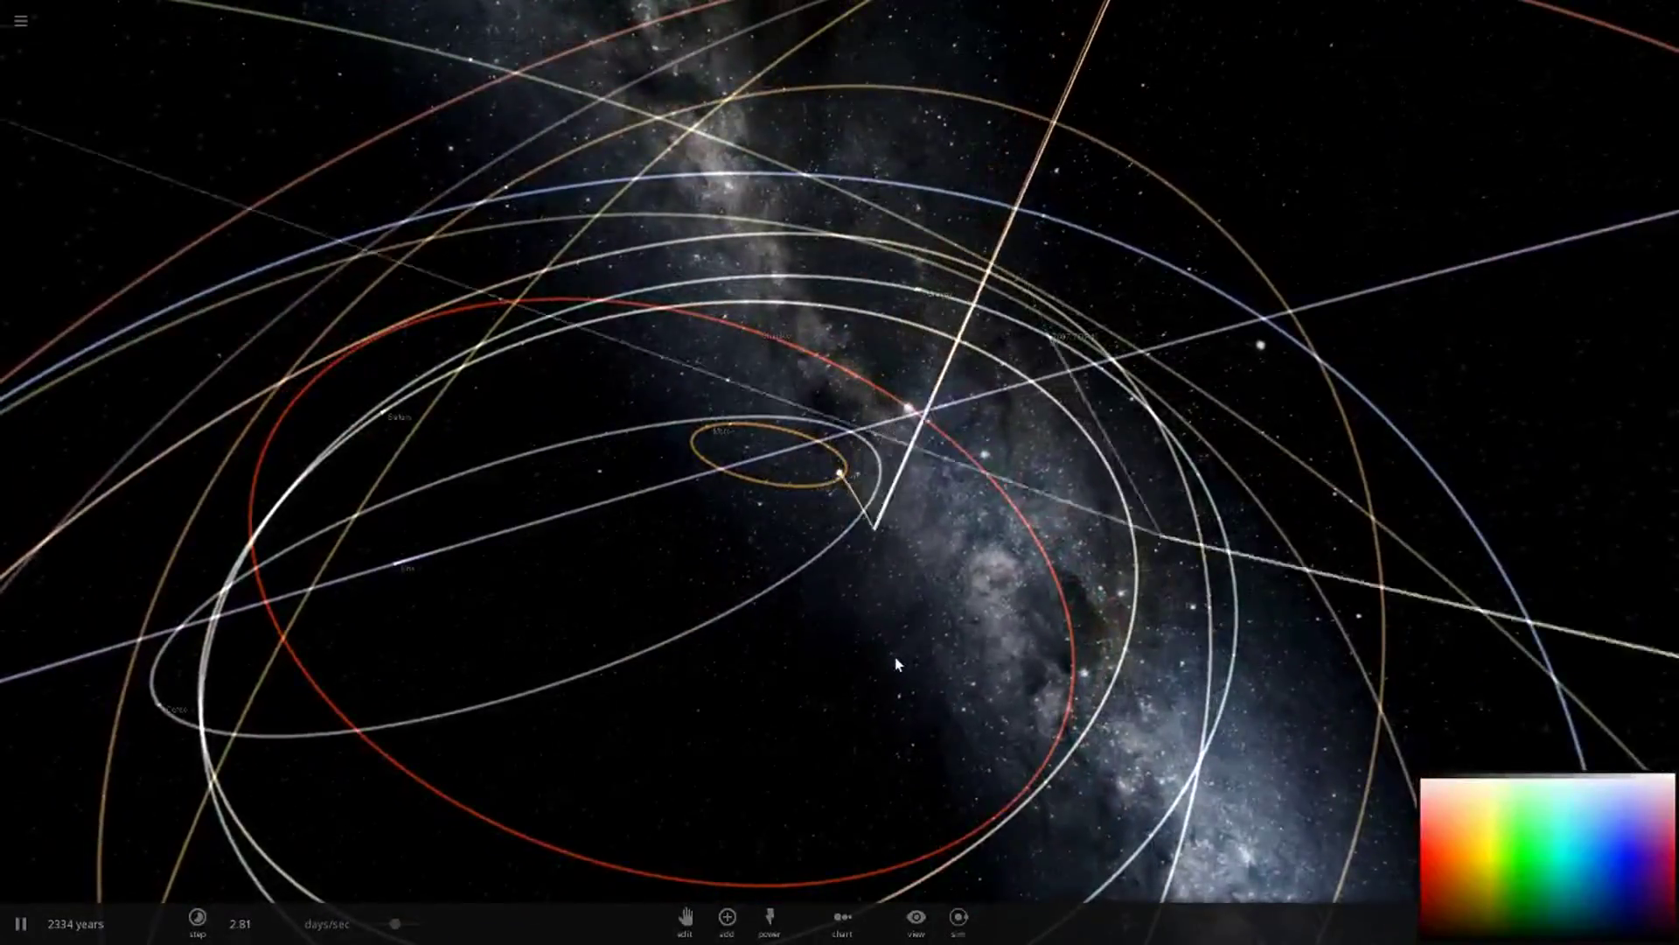
drag(610, 639, 1019, 557)
scroll(846, 547, down, 4)
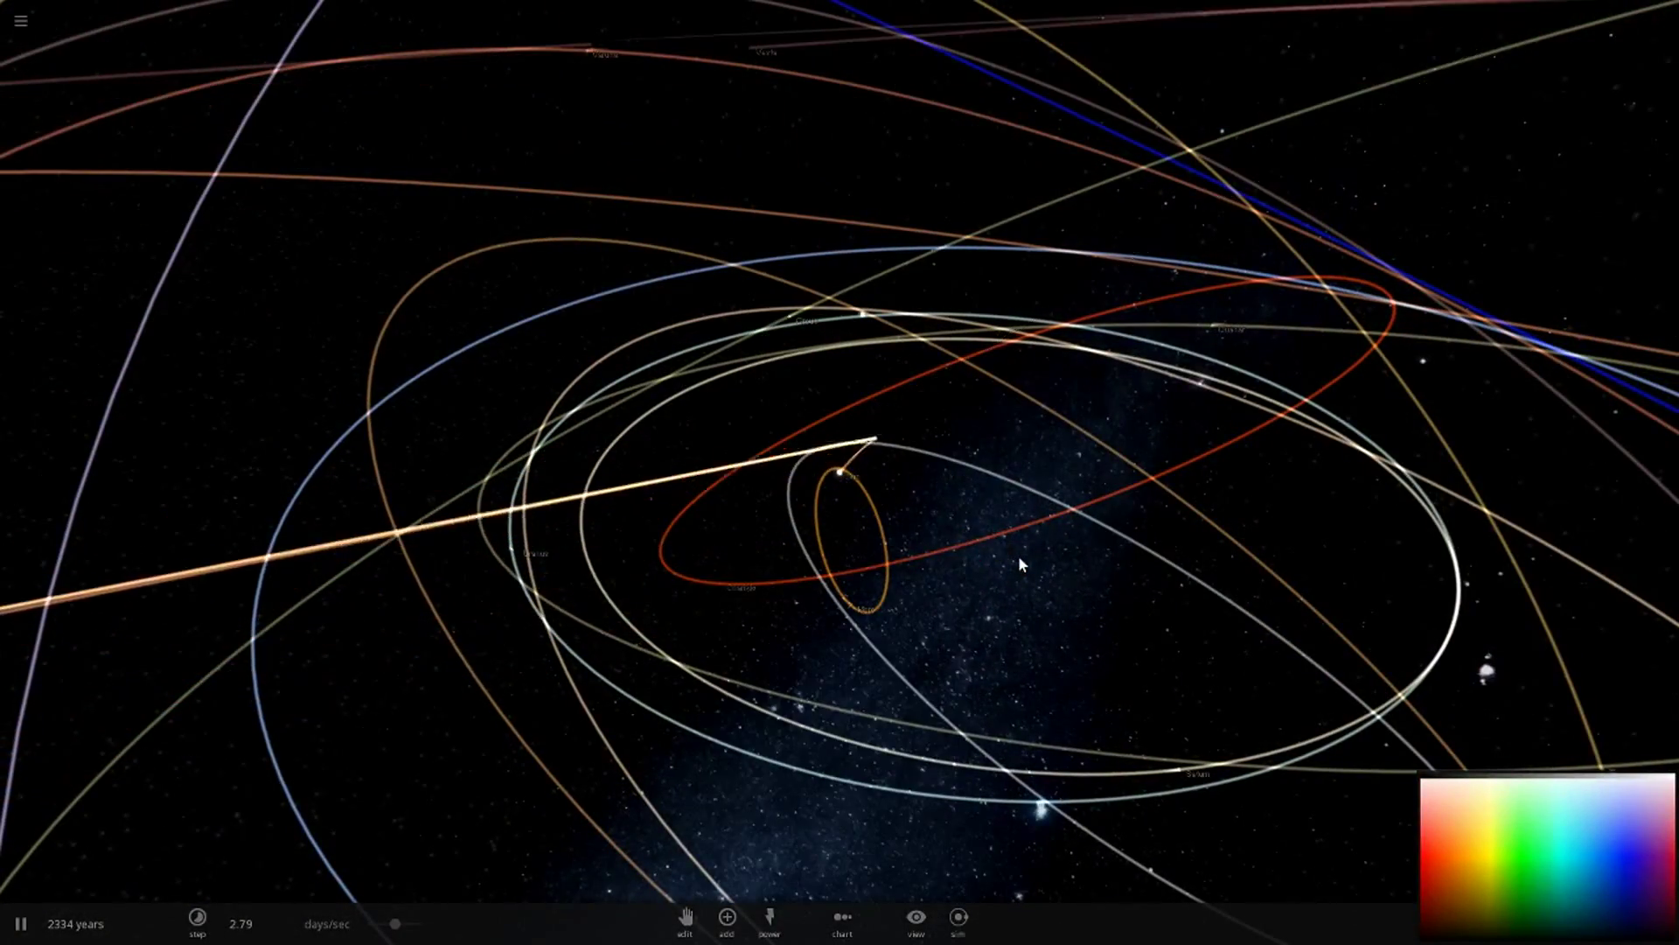
drag(1019, 557, 876, 487)
scroll(875, 487, up, 5)
scroll(840, 473, down, 5)
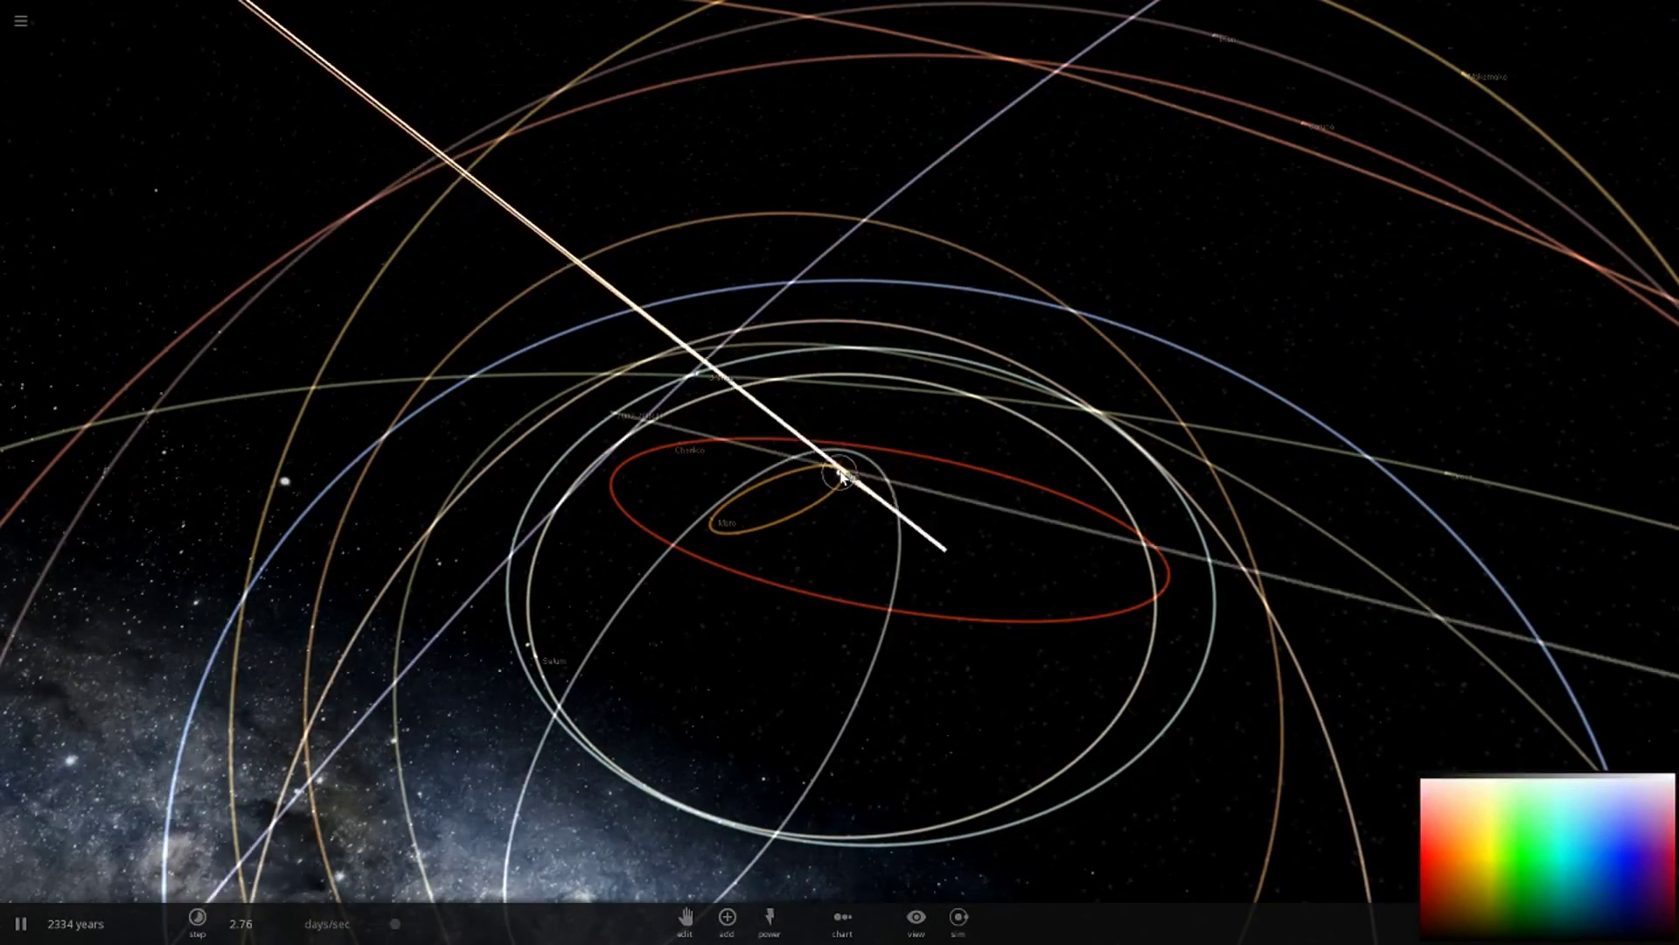
scroll(841, 480, up, 3)
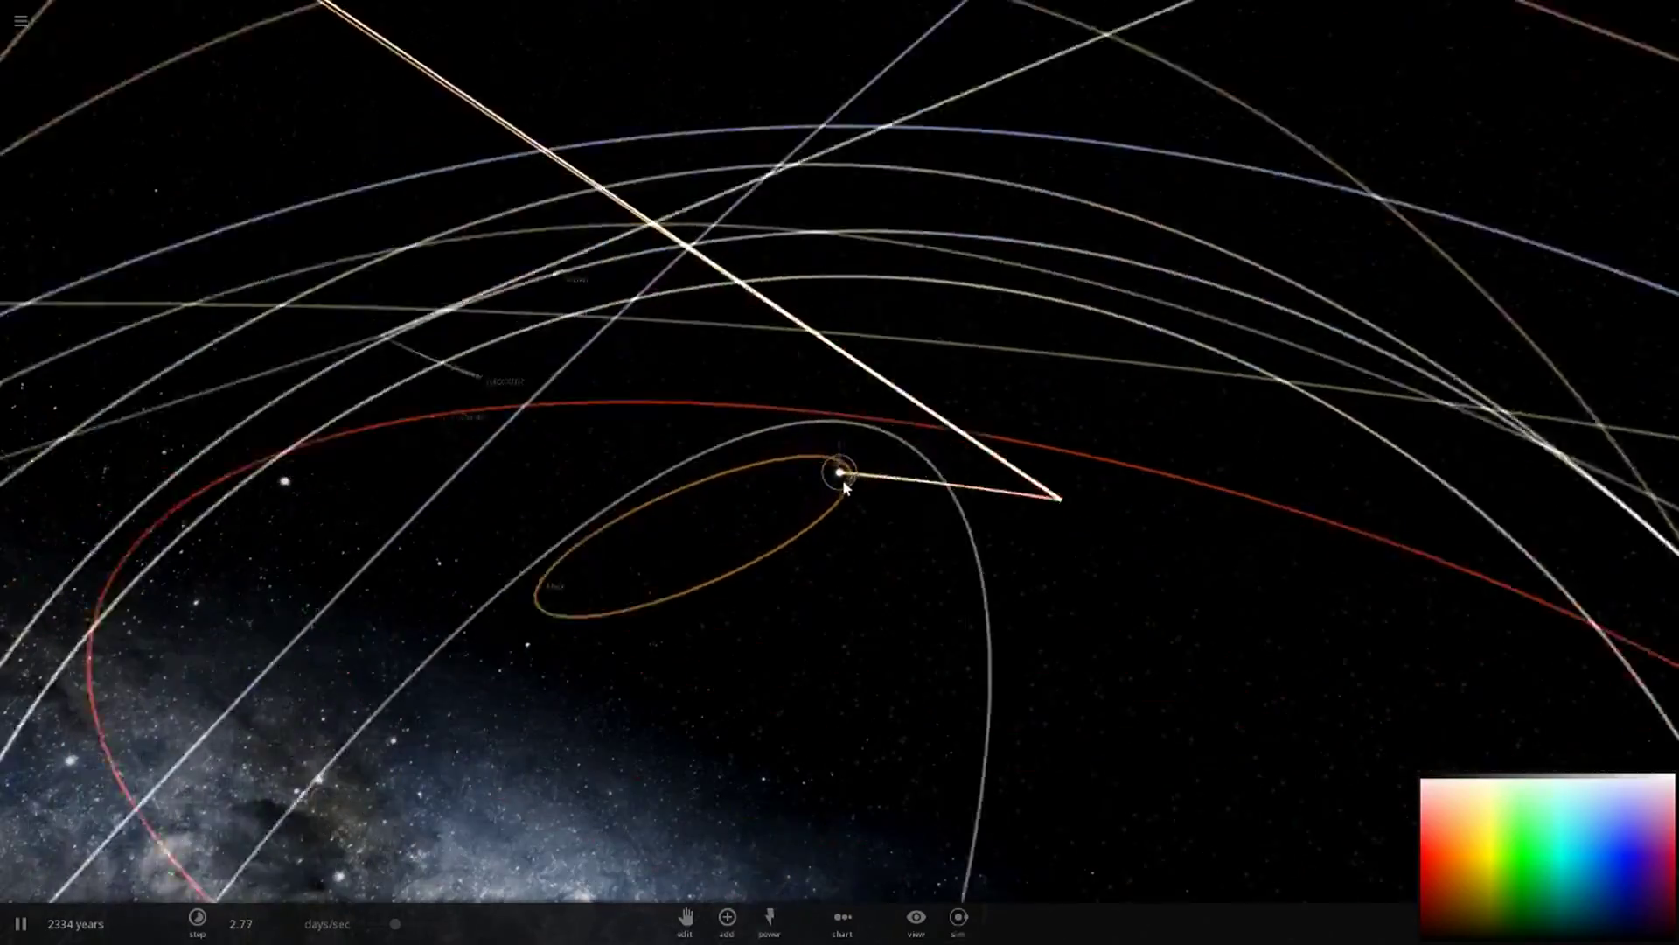
Step: View the whole solar system out to its outermost orbits
drag(911, 457, 961, 506)
scroll(727, 538, down, 10)
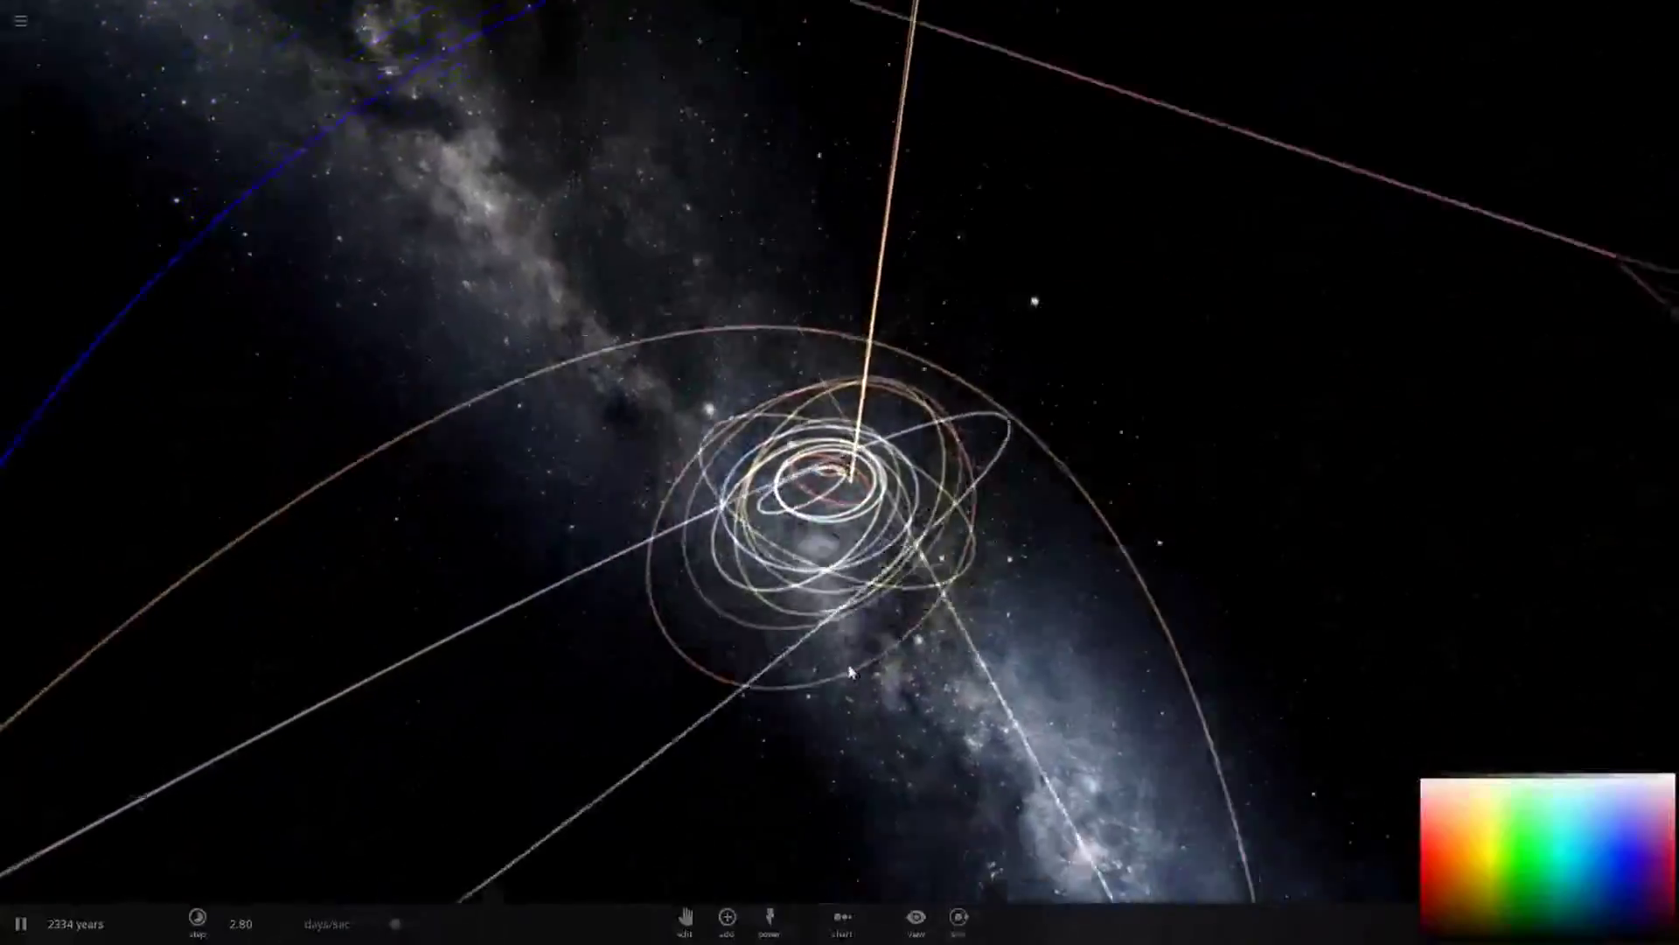
scroll(850, 672, down, 10)
drag(850, 671, 901, 868)
scroll(896, 626, down, 10)
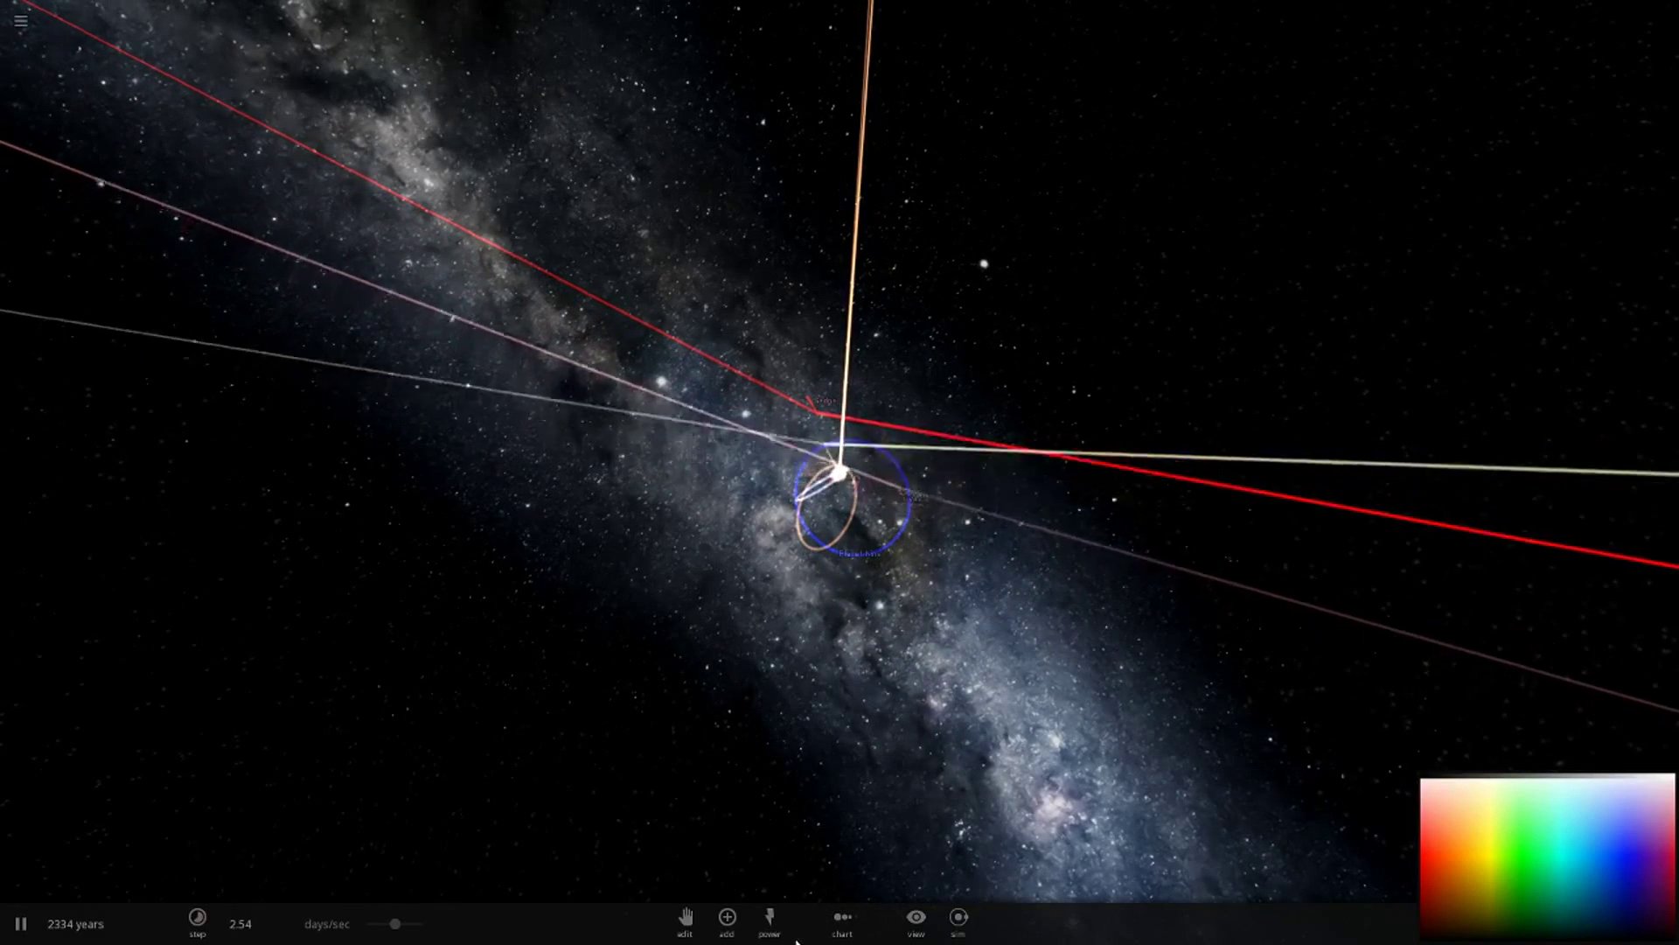